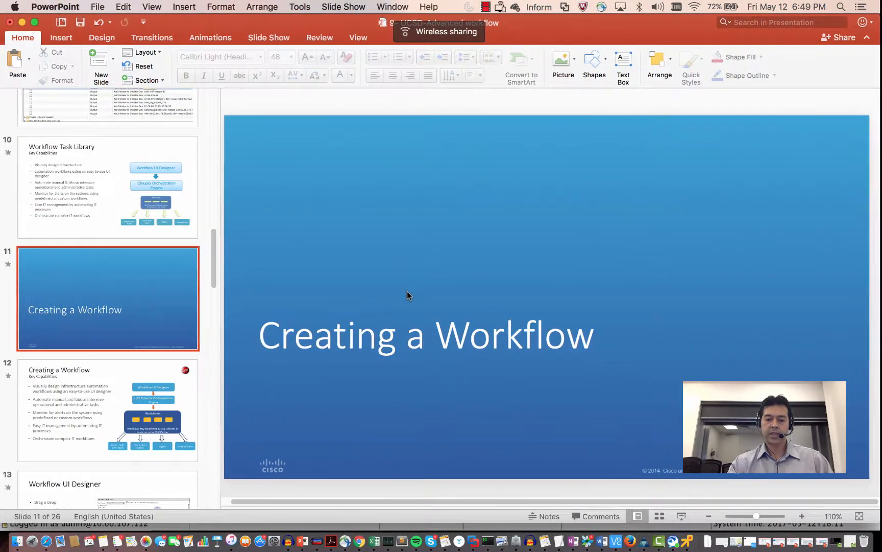
# - Bring the Chrome window showing UCS Director's Converged view to the front
pyautogui.click(360, 540)
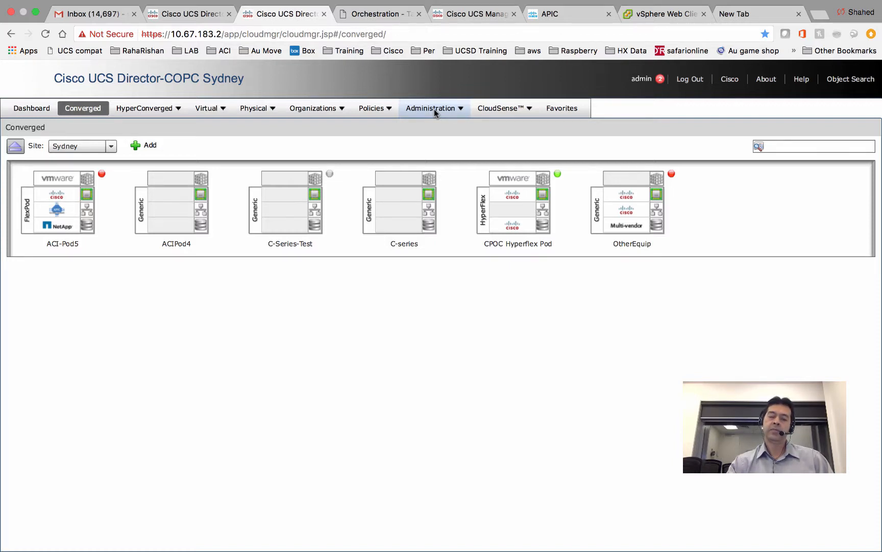
# - In the empty new tab, run a Google search for 'cisco ucsd workflow index'
pyautogui.click(766, 14)
pyautogui.click(399, 243)
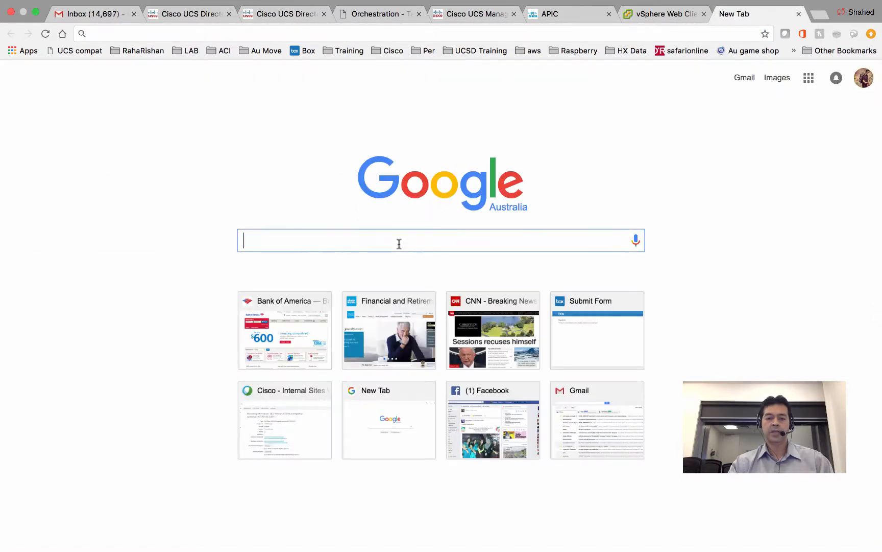
pyautogui.write('cisco ')
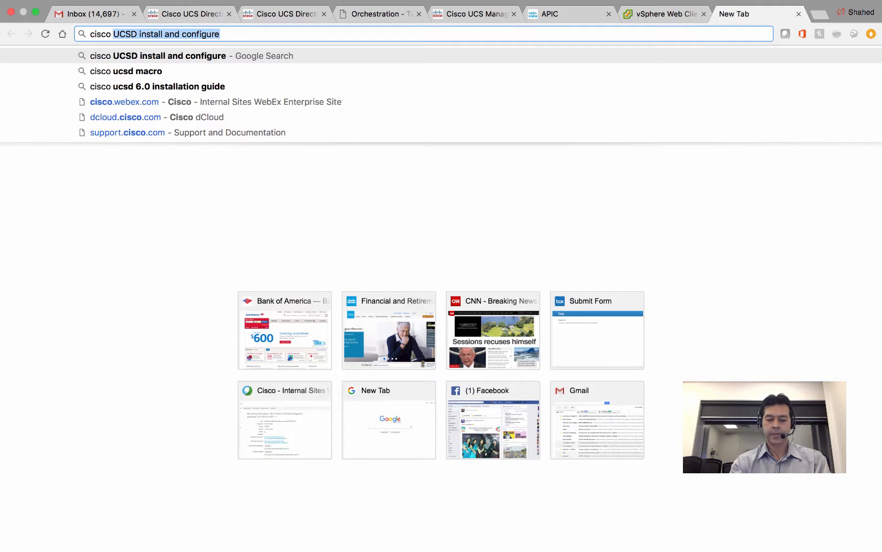
pyautogui.write('ucsd ')
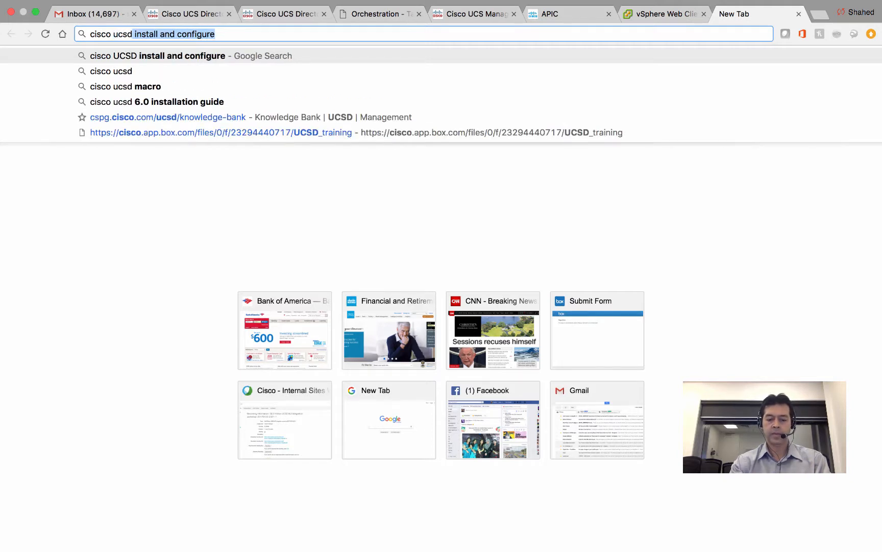
pyautogui.write('w')
pyautogui.press('BackSpace')
pyautogui.write('workflow index')
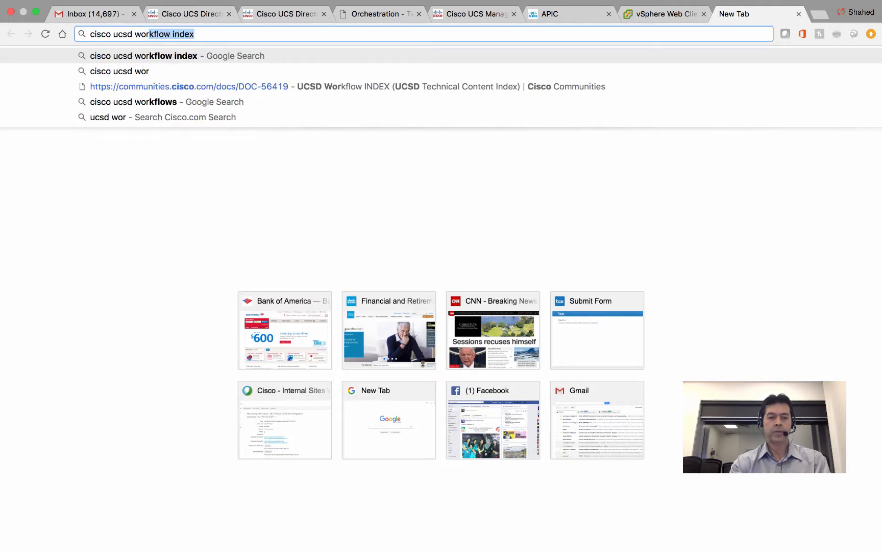
pyautogui.press('Return')
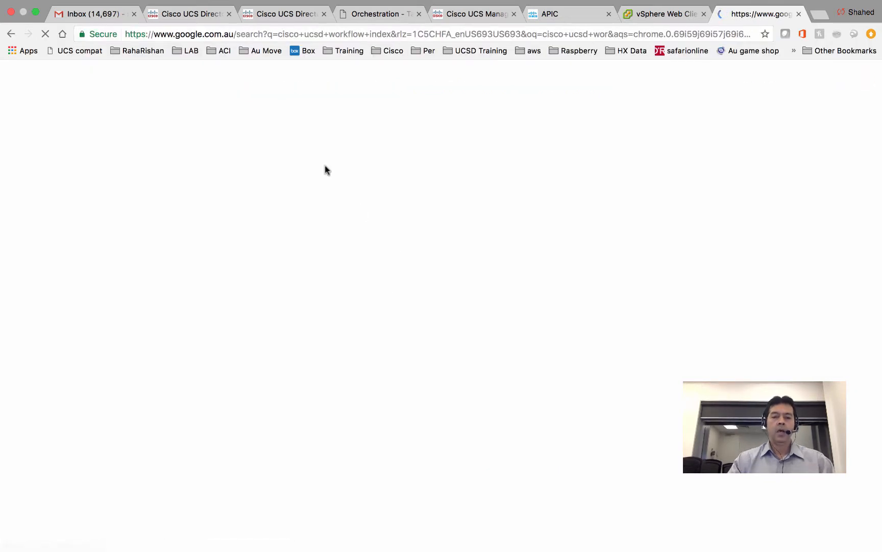
# - Open the Cisco Communities UCSD Workflow INDEX result and scroll its workflow table to the PXE boot entries
pyautogui.click(278, 175)
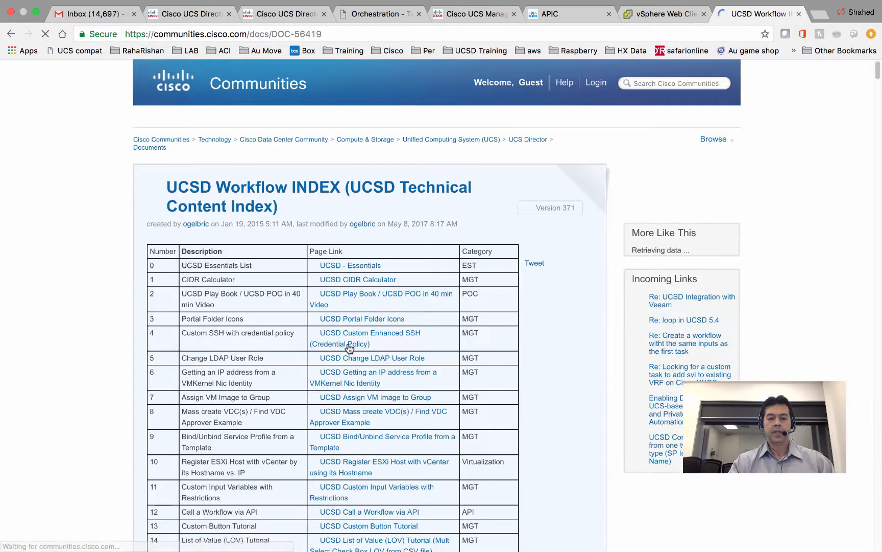
pyautogui.scroll(-3, 348, 348)
pyautogui.scroll(-6, 348, 347)
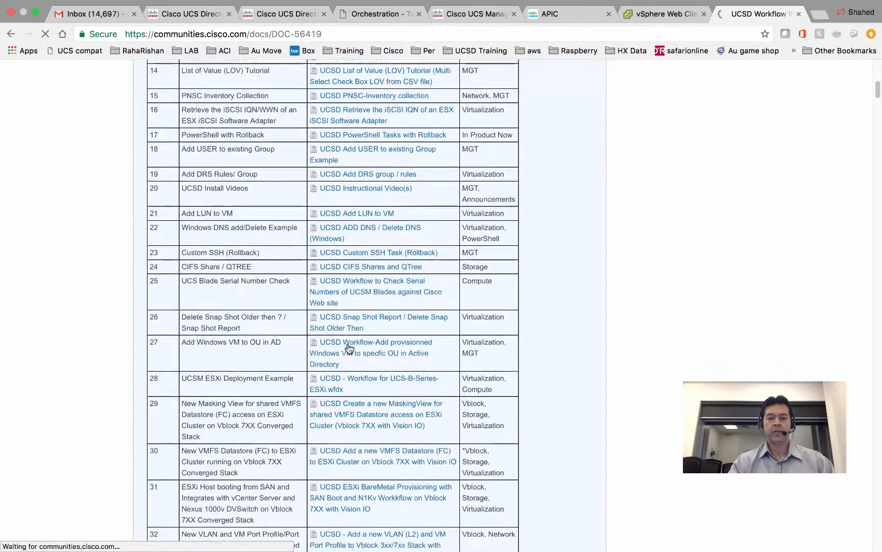
pyautogui.scroll(-5, 348, 347)
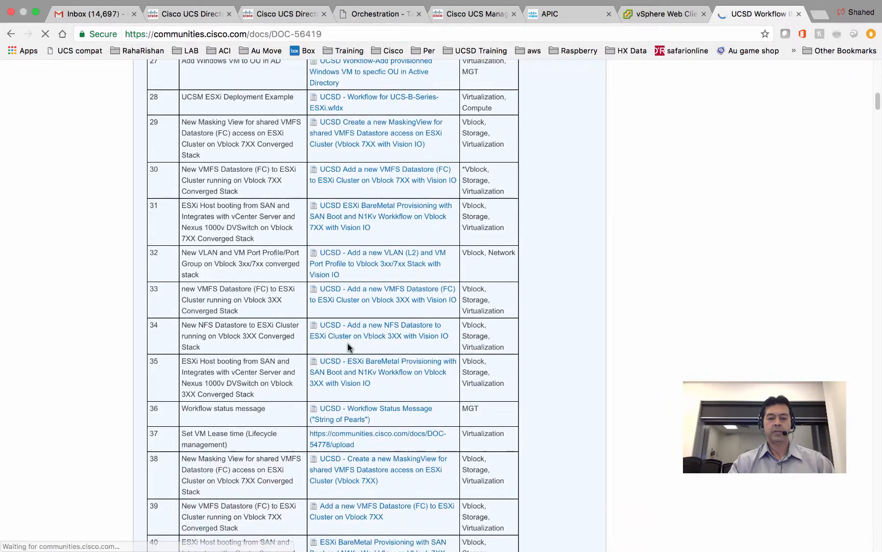
pyautogui.scroll(-7, 347, 346)
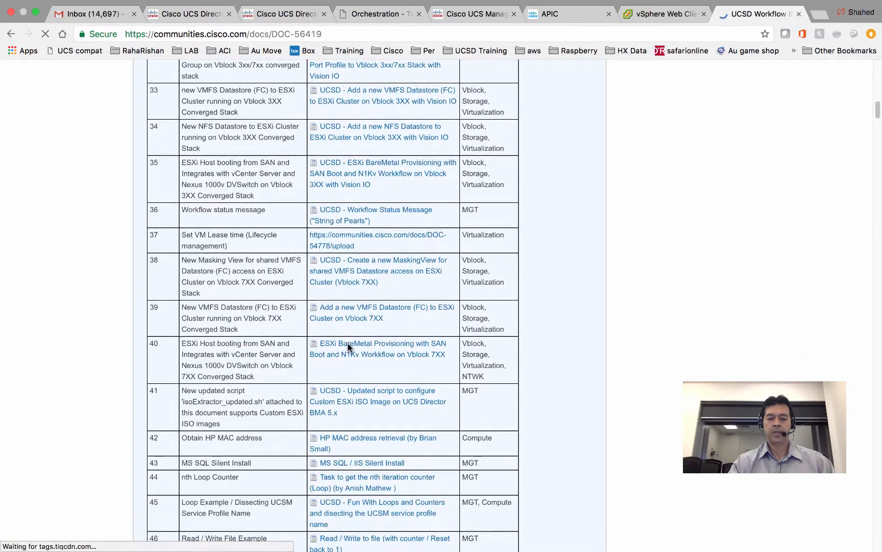
pyautogui.scroll(-5, 347, 345)
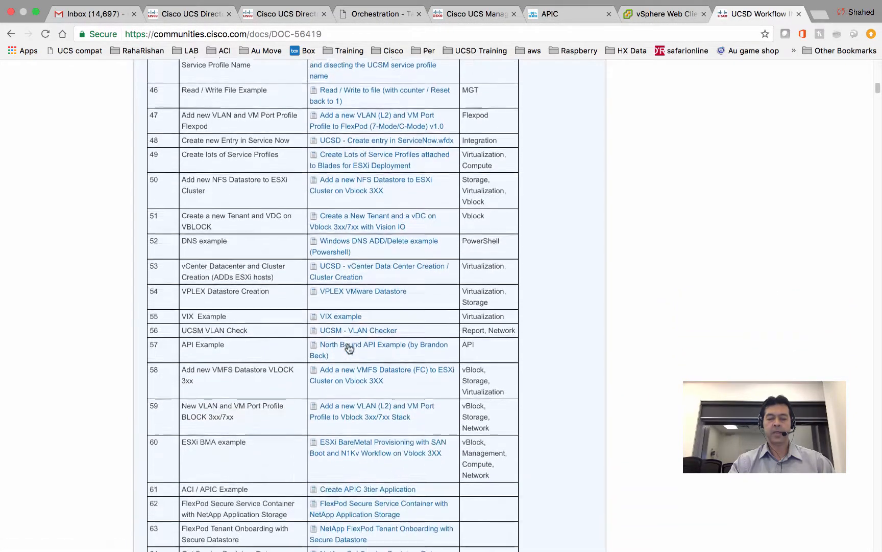
pyautogui.scroll(-5, 349, 348)
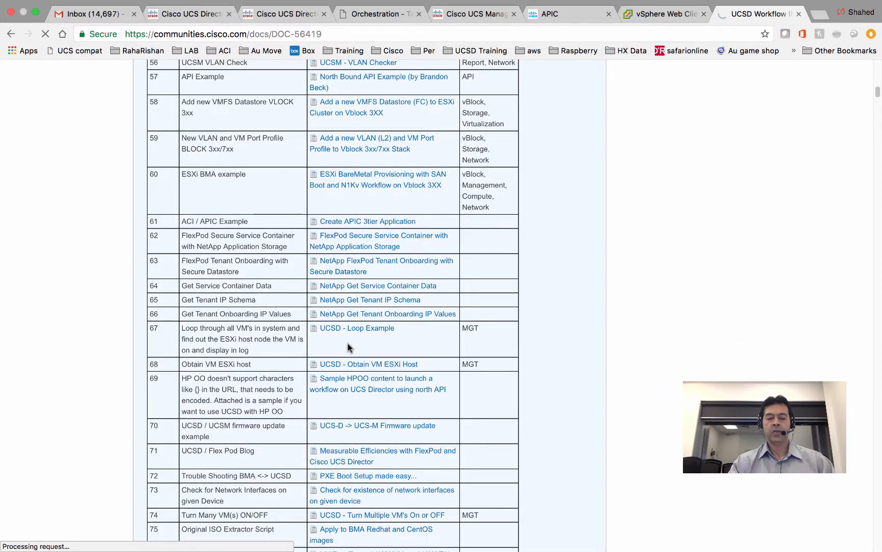
pyautogui.scroll(-2, 349, 348)
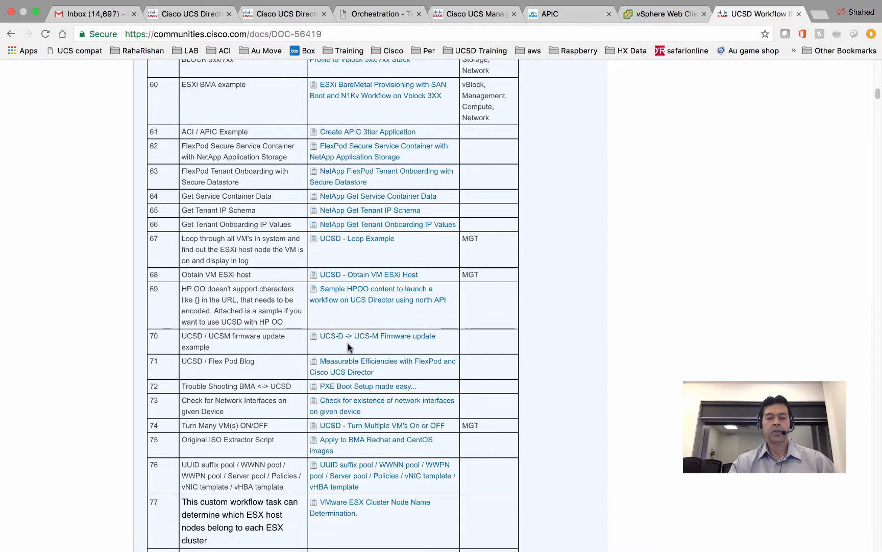
pyautogui.scroll(-5, 348, 347)
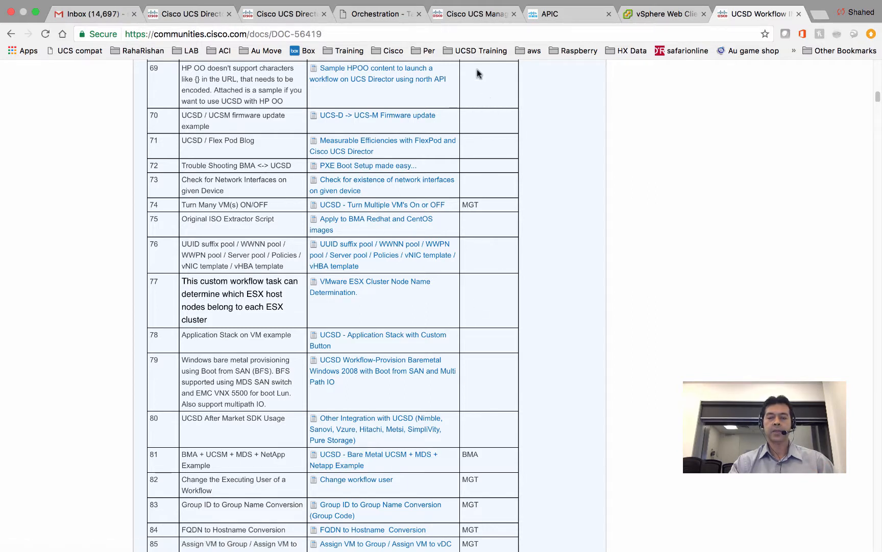
# - Switch to the UCS Director tab and go to Policies > Orchestration
pyautogui.click(453, 16)
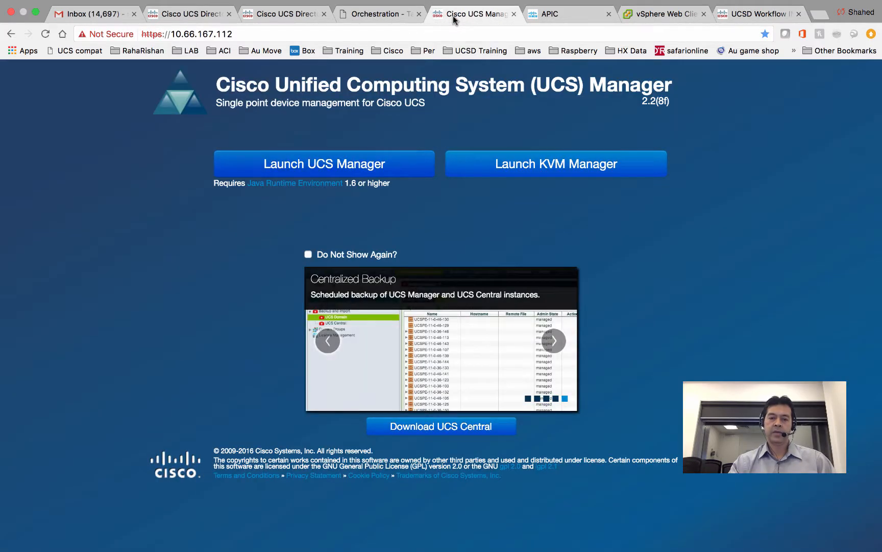
pyautogui.click(389, 15)
pyautogui.click(299, 15)
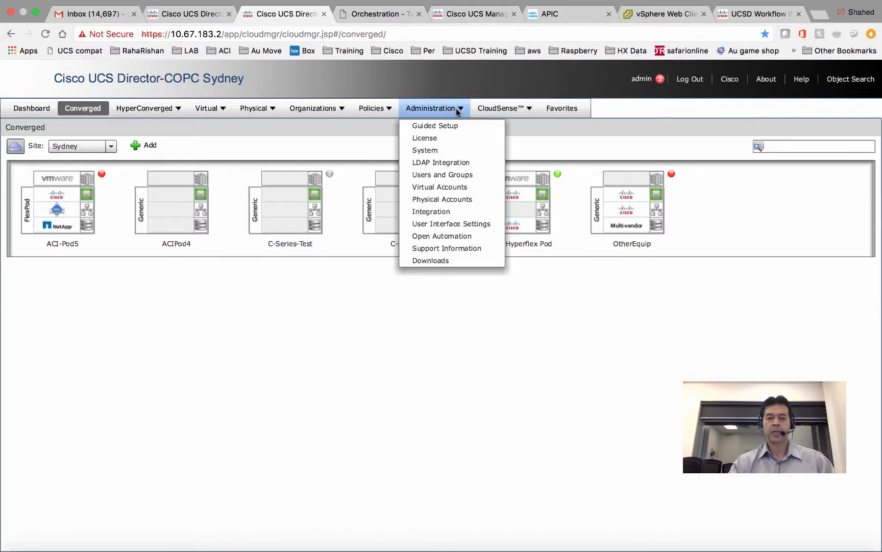
pyautogui.moveTo(383, 110)
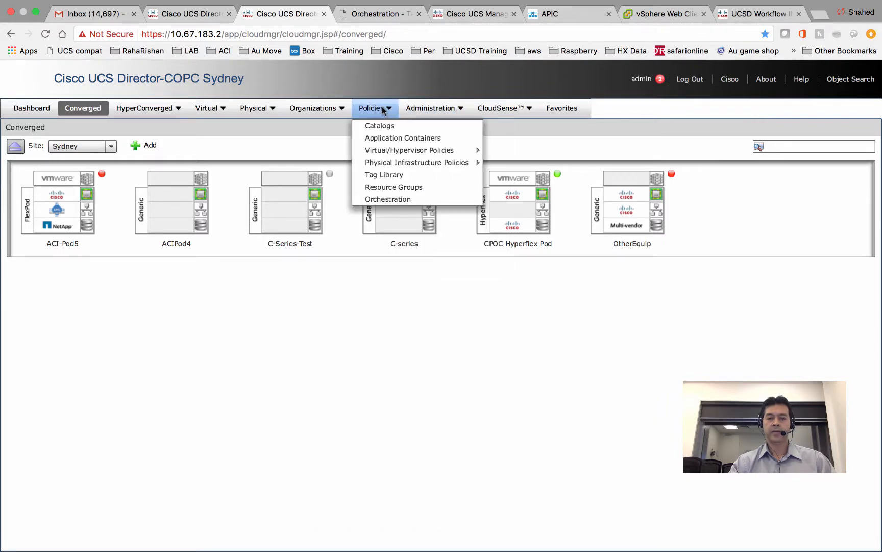
pyautogui.click(388, 200)
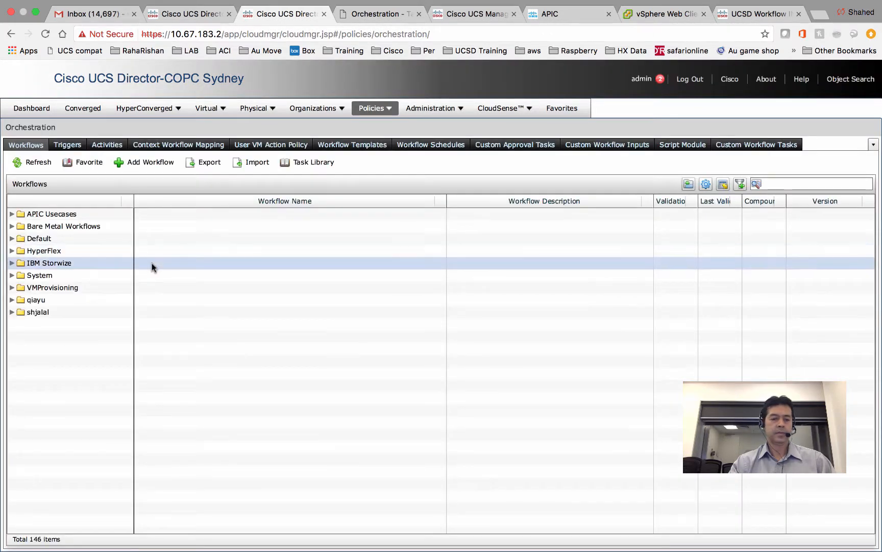
# - Expand your workflow folder and open 'UCS Boot from SAN ESXi55-shjalal' in the Workflow Designer
pyautogui.click(11, 313)
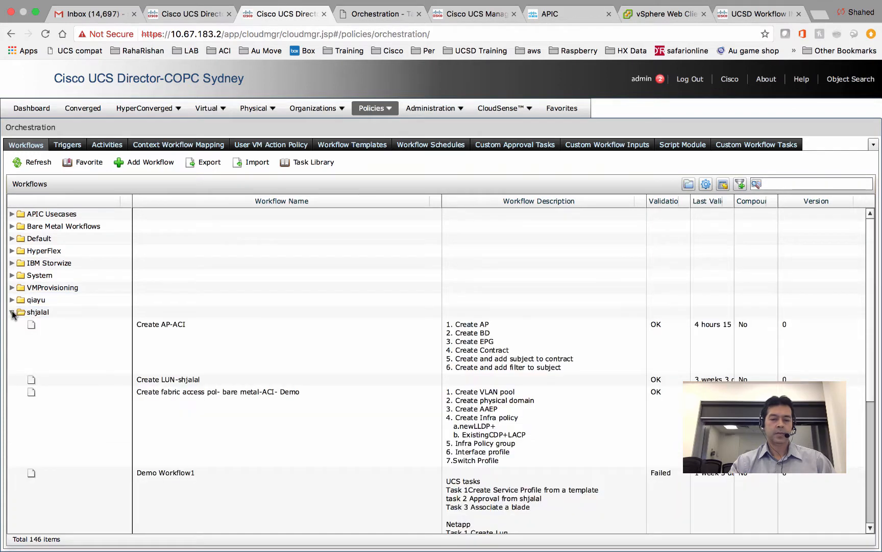
pyautogui.moveTo(872, 301); pyautogui.dragTo(880, 503)
pyautogui.click(607, 409)
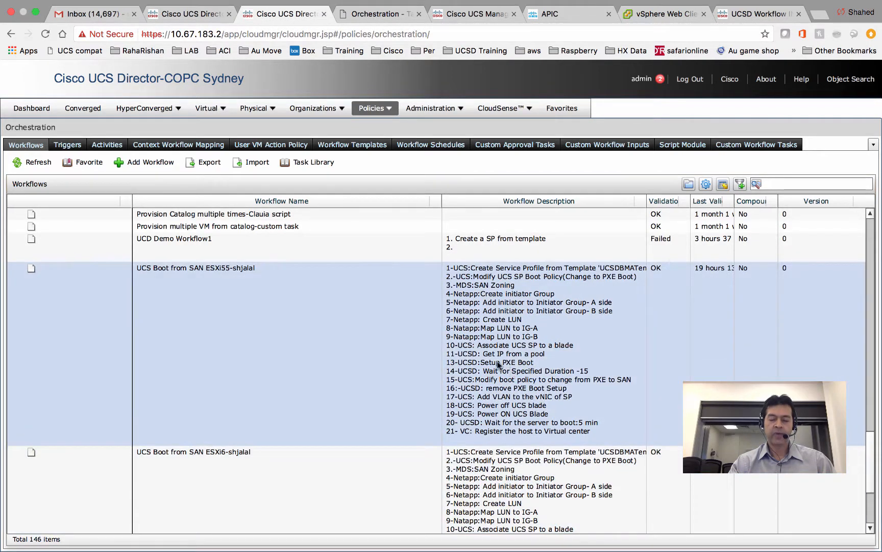
pyautogui.click(214, 455)
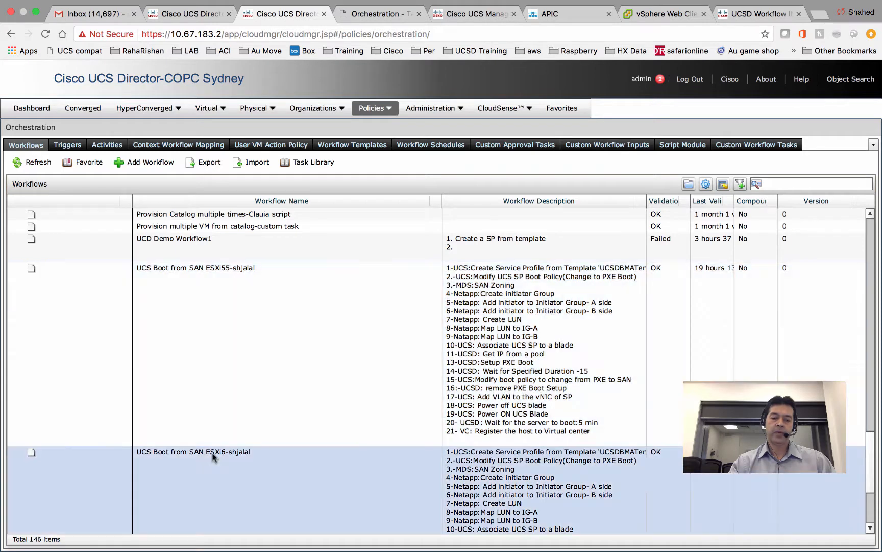
pyautogui.click(275, 337)
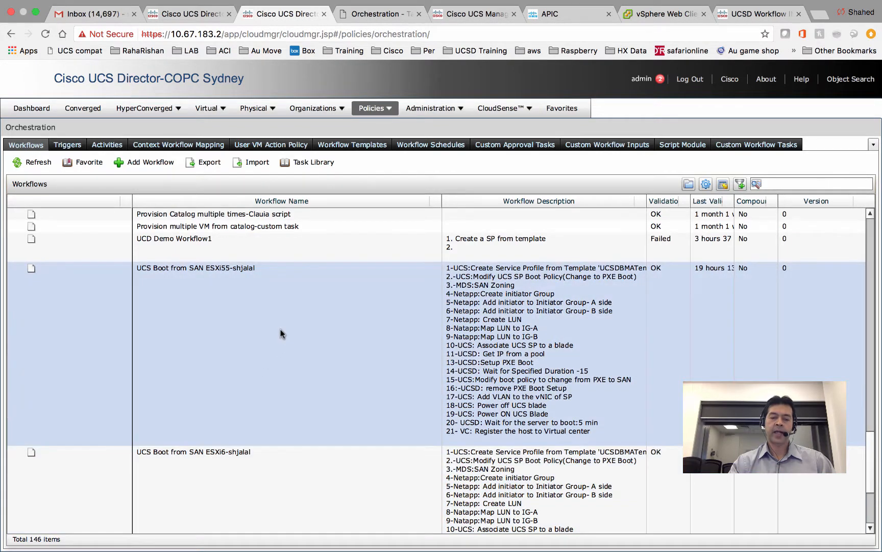
pyautogui.doubleClick(303, 322)
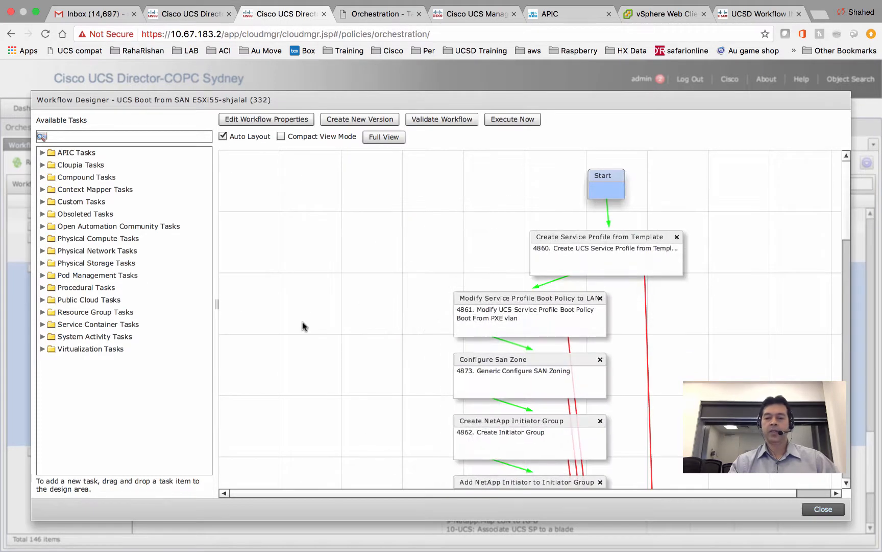
# - From the Create Service Profile from Template task, define Service Profile Name as a mandatory Generic Text Input
pyautogui.doubleClick(624, 251)
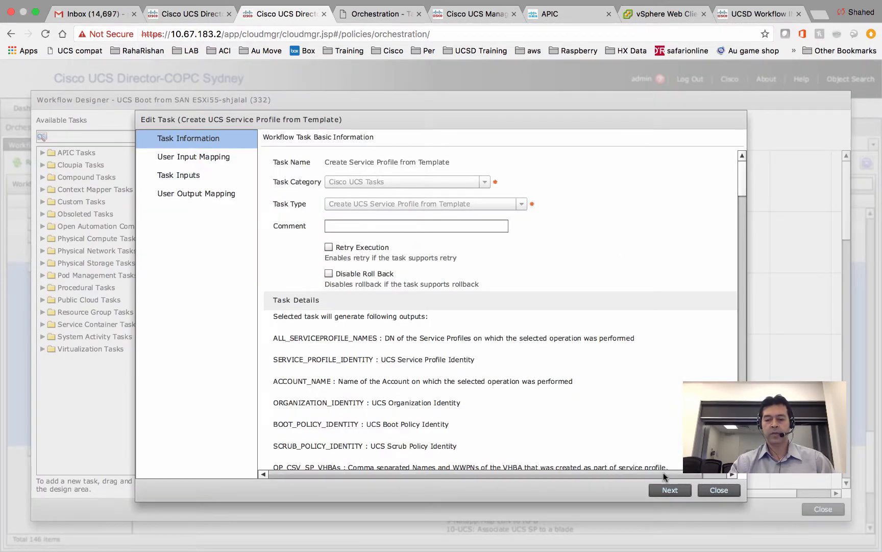
pyautogui.click(667, 489)
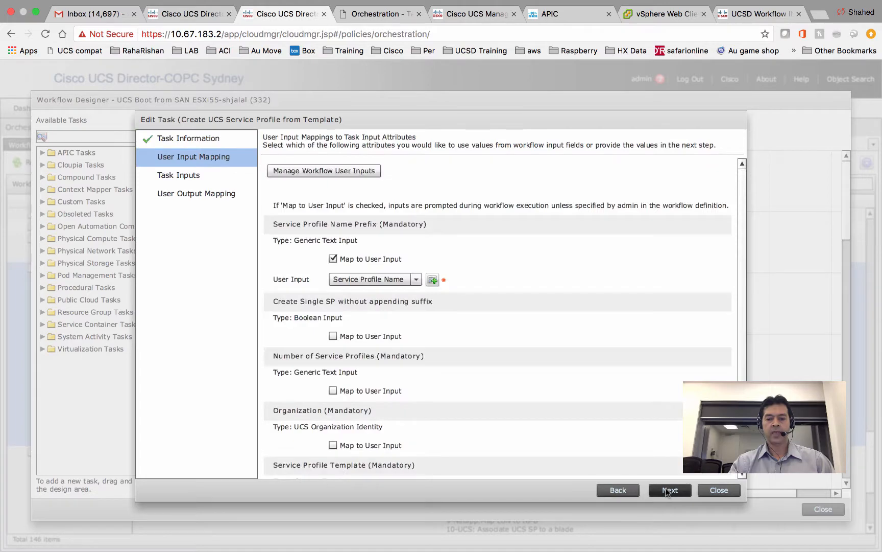
pyautogui.click(336, 171)
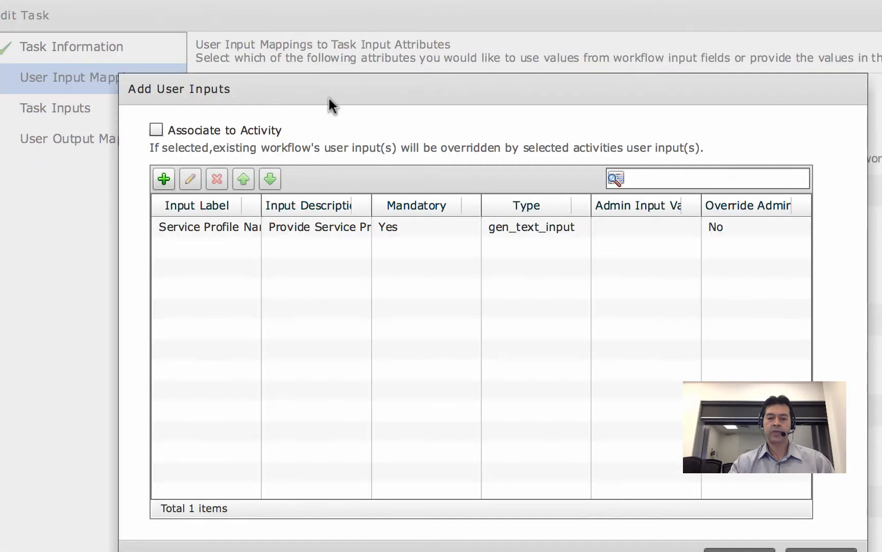
pyautogui.click(285, 231)
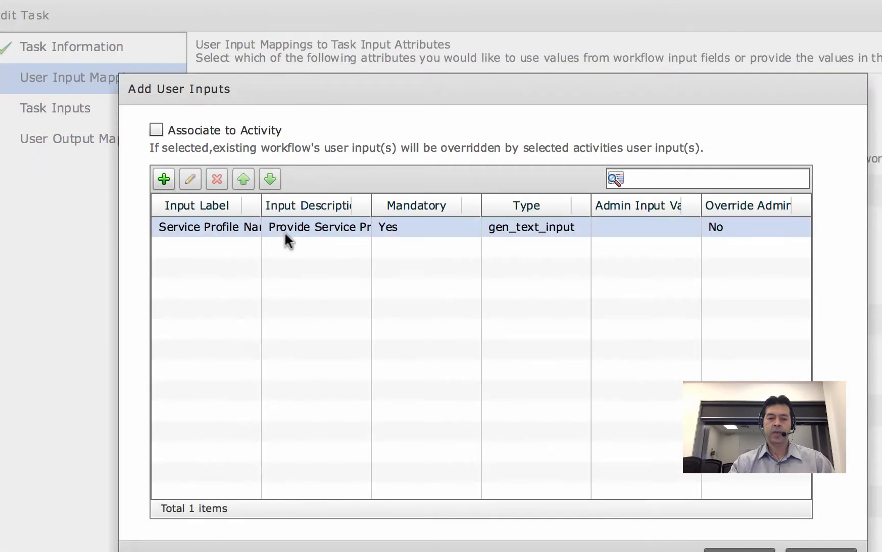
pyautogui.click(239, 204)
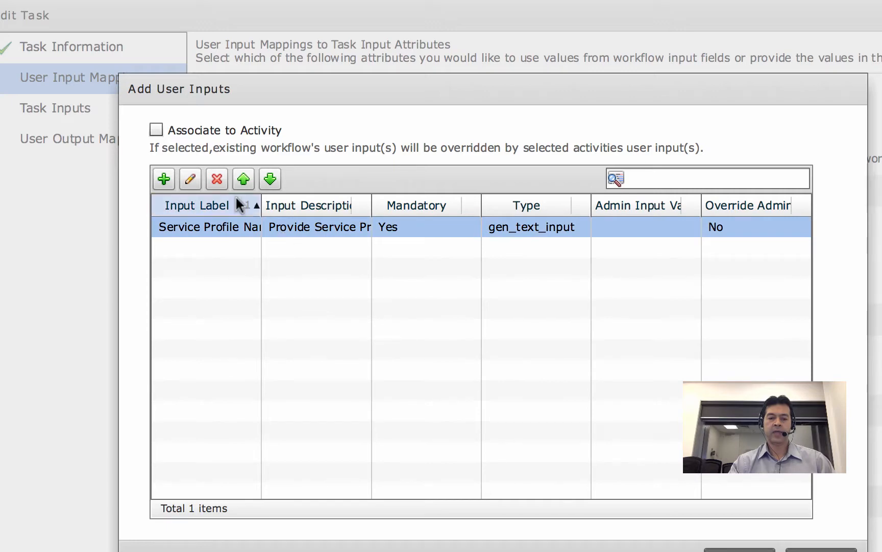
pyautogui.click(191, 179)
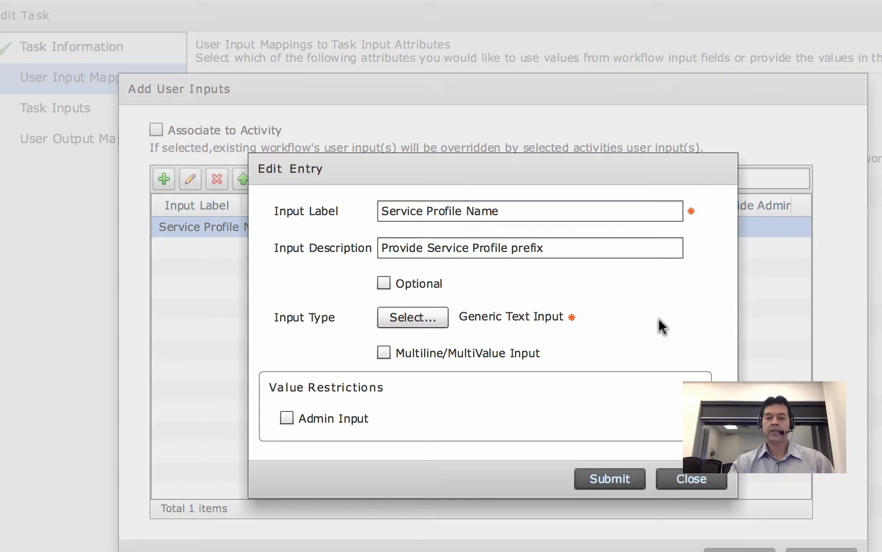
pyautogui.click(694, 479)
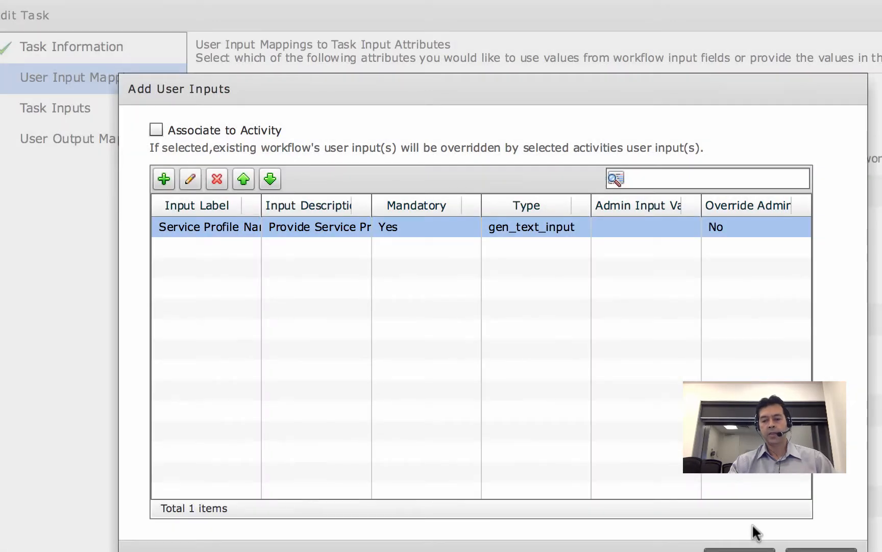
pyautogui.click(821, 550)
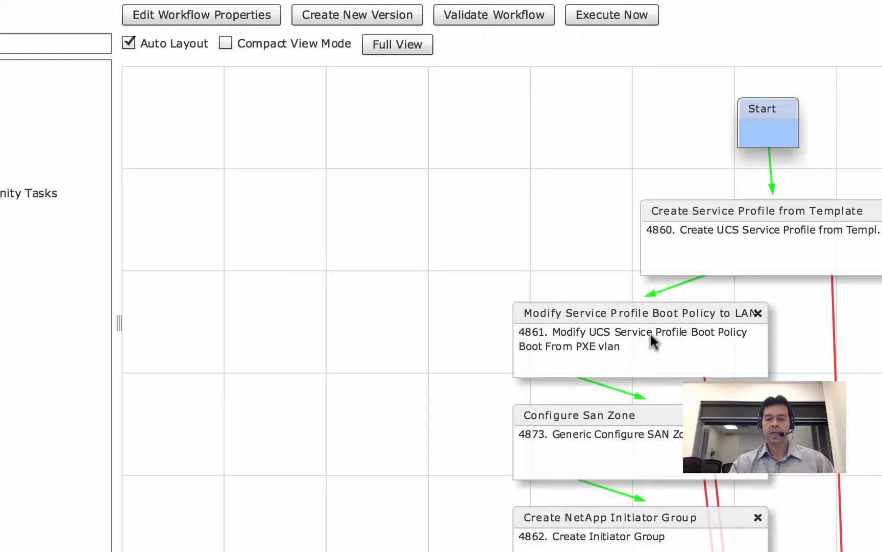
pyautogui.doubleClick(650, 332)
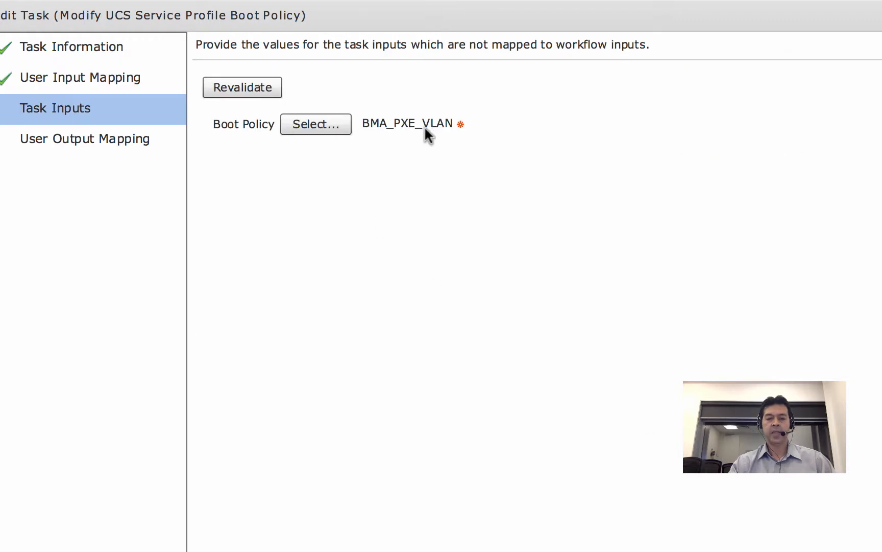
pyautogui.click(311, 125)
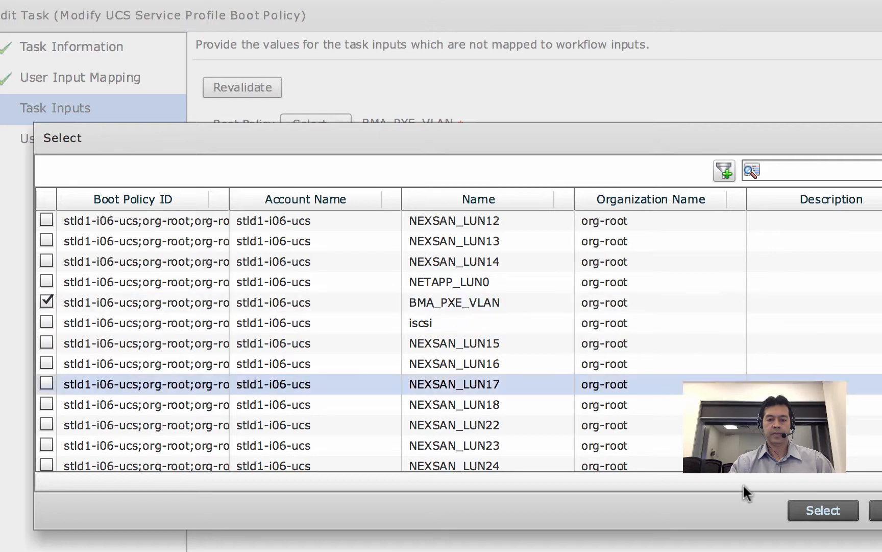
pyautogui.click(876, 510)
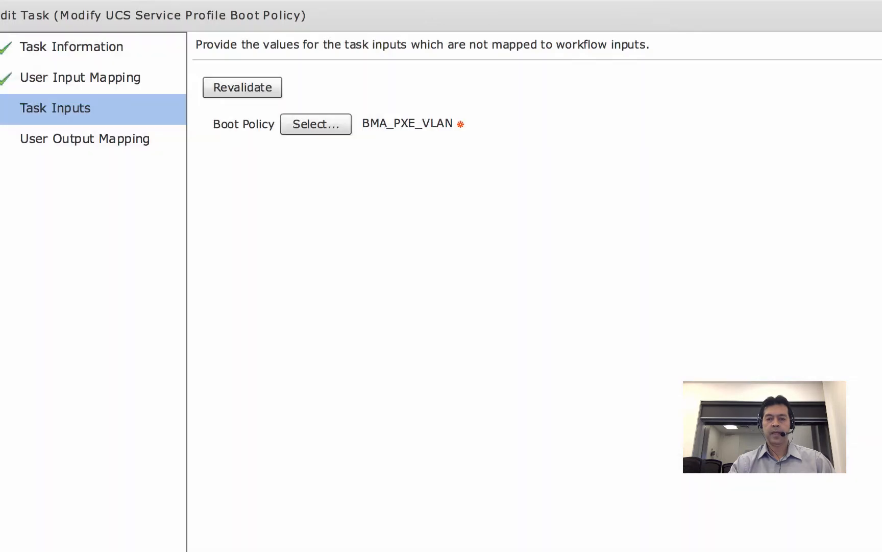
pyautogui.click(762, 520)
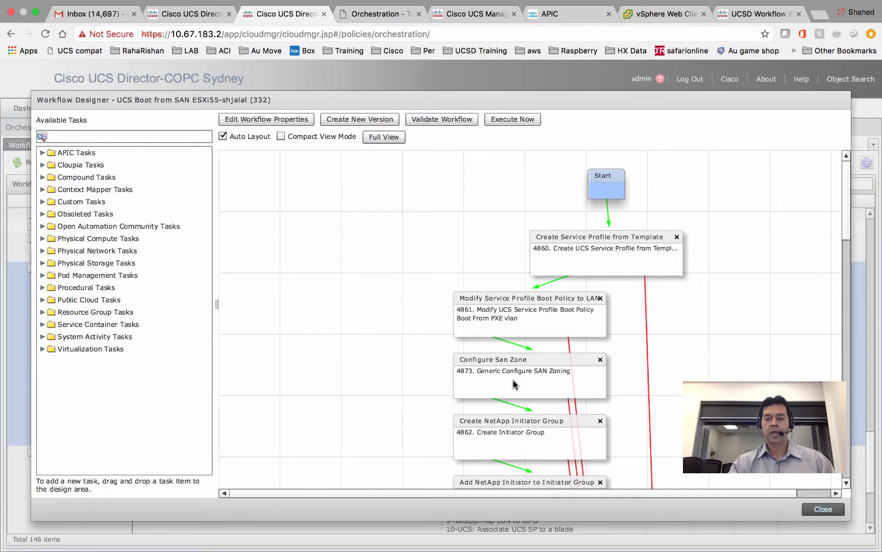
# - Open the Configure San Zone task and scroll through its user input mappings
pyautogui.doubleClick(513, 380)
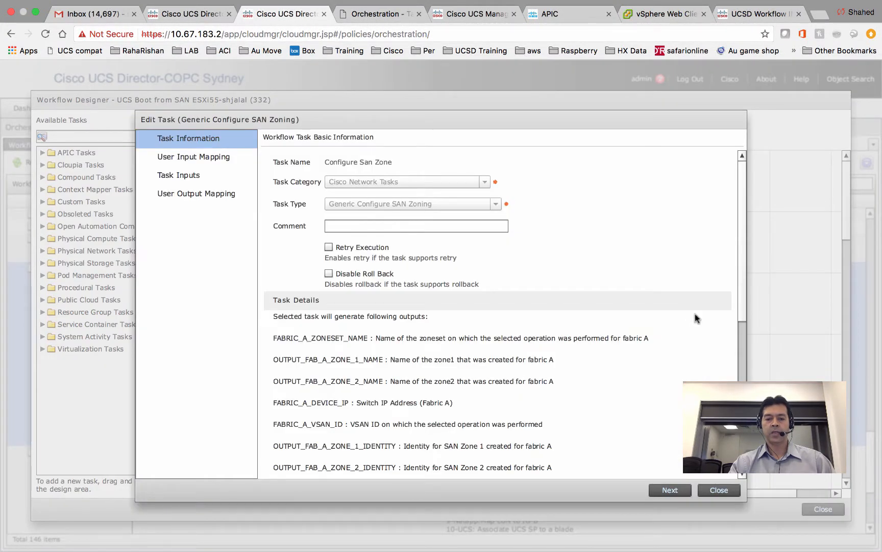
pyautogui.scroll(-10, 740, 310)
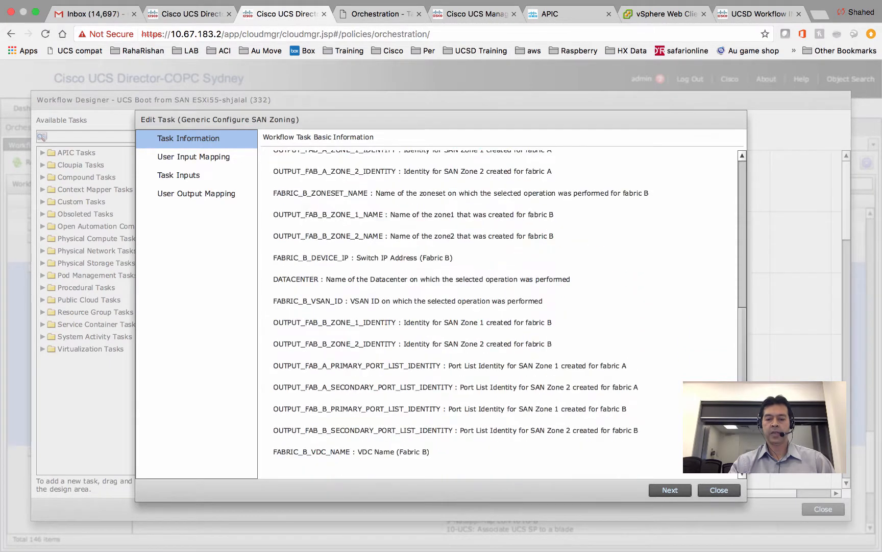
pyautogui.click(673, 489)
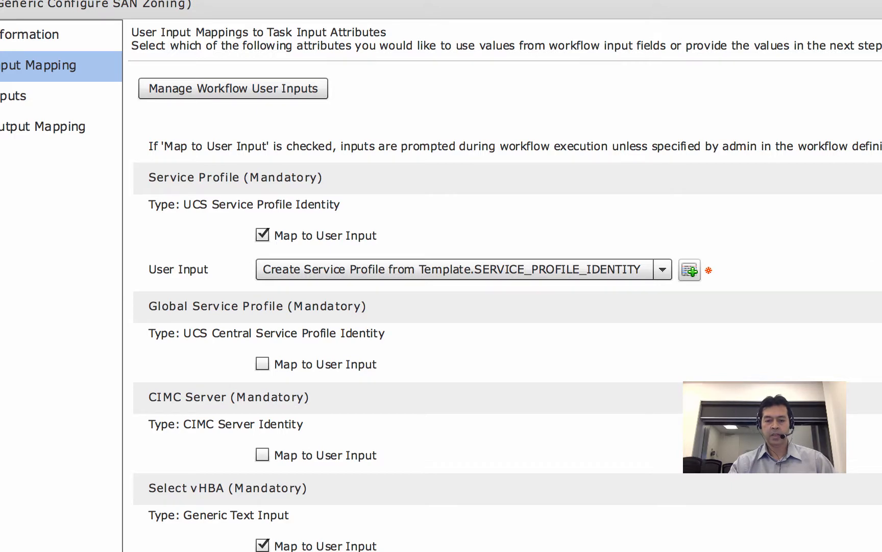
pyautogui.scroll(-5, 508, 309)
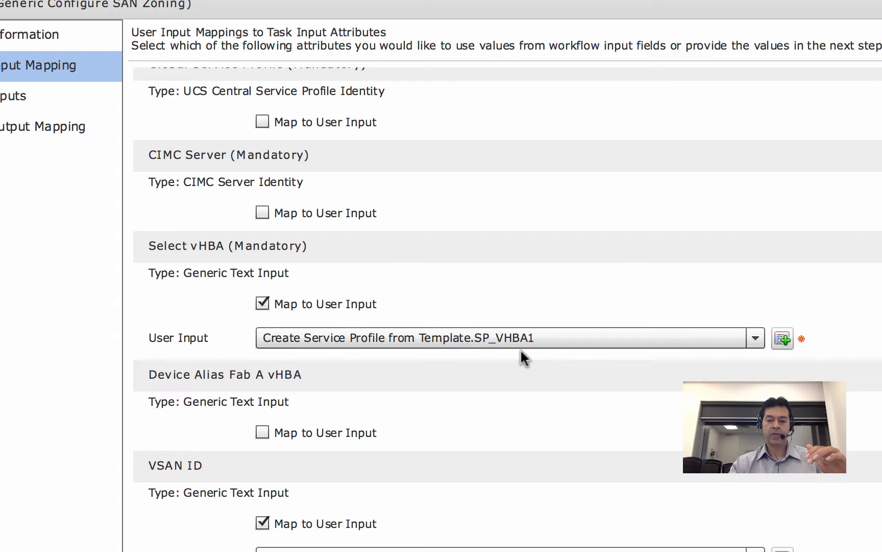
pyautogui.scroll(-5, 508, 311)
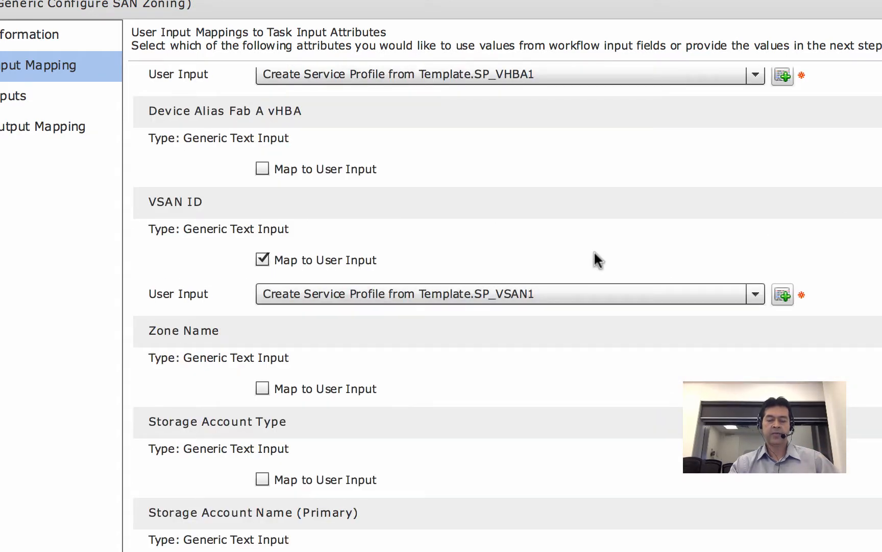
pyautogui.scroll(-18, 508, 309)
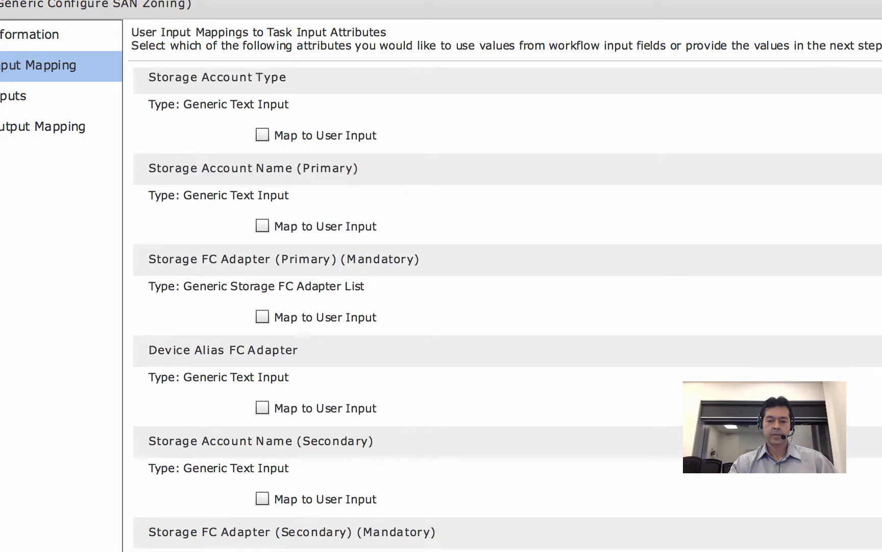
pyautogui.scroll(-13, 508, 309)
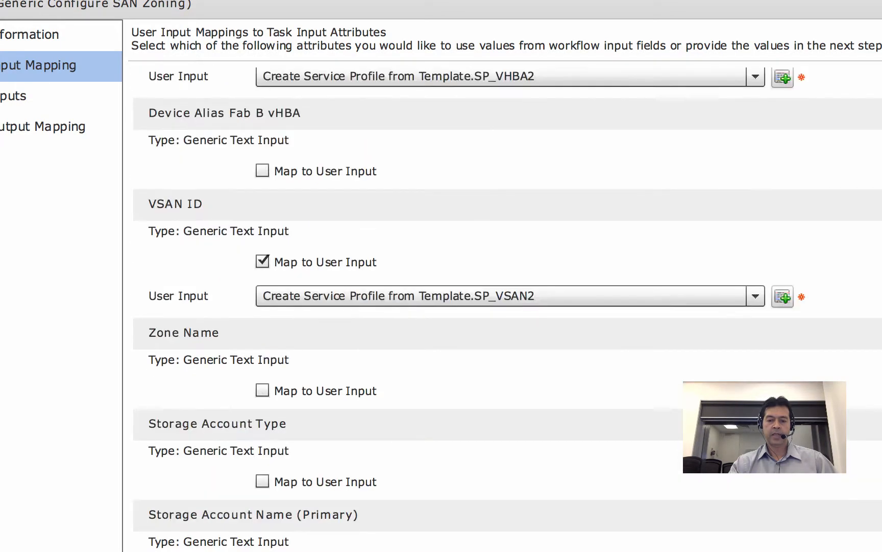
pyautogui.scroll(-16, 509, 308)
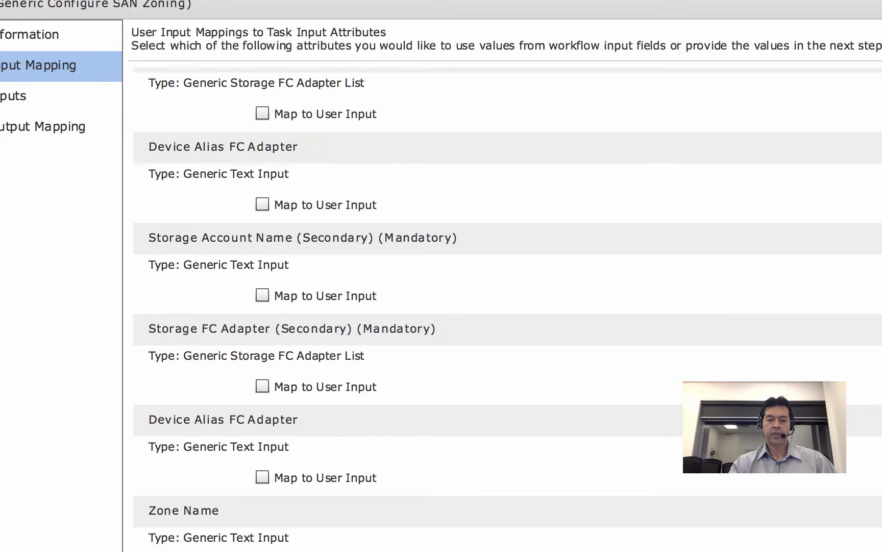
pyautogui.scroll(-3, 508, 309)
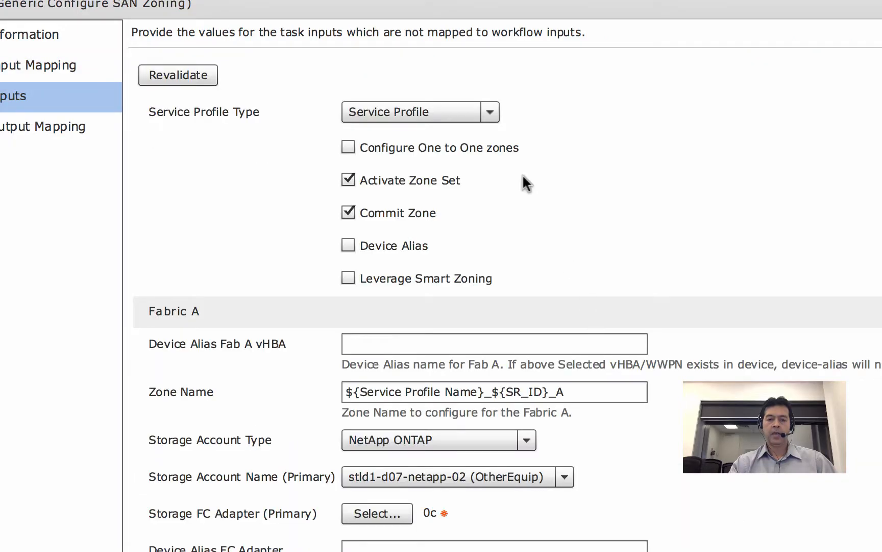
# - Keep the service profile type unchanged and review the Fabric A and Fabric B zoning fields
pyautogui.click(486, 117)
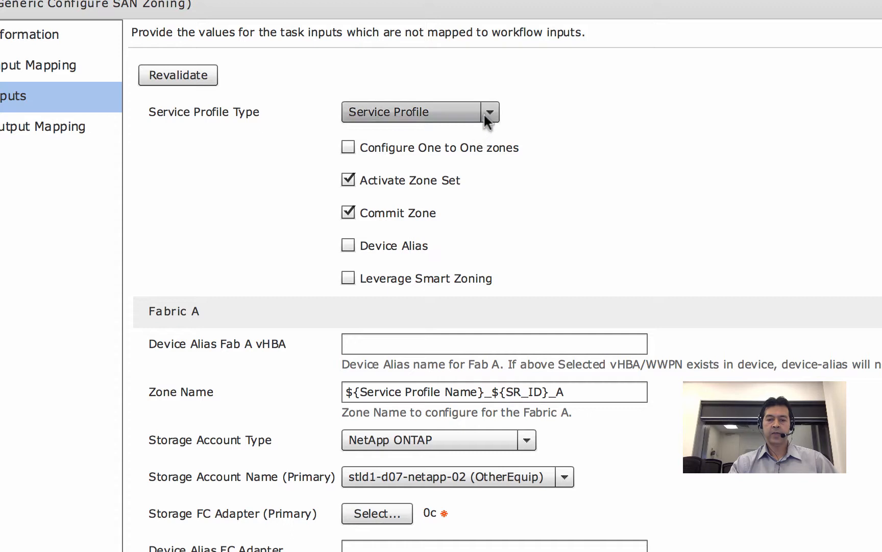
pyautogui.click(713, 104)
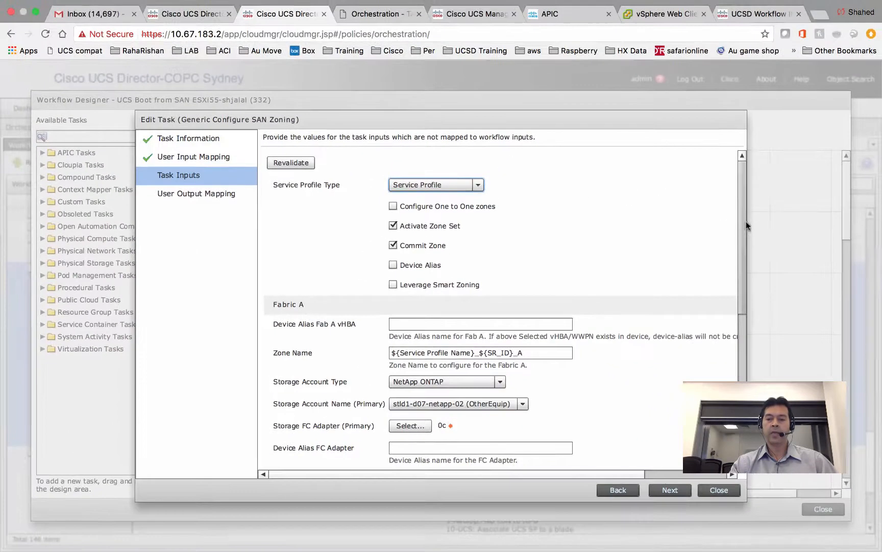
pyautogui.moveTo(745, 219); pyautogui.dragTo(737, 283)
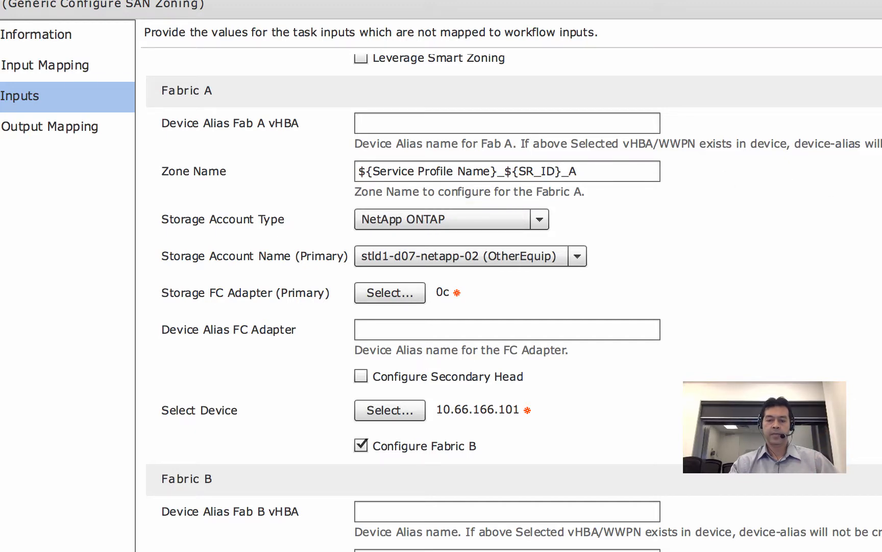
pyautogui.scroll(-6, 510, 307)
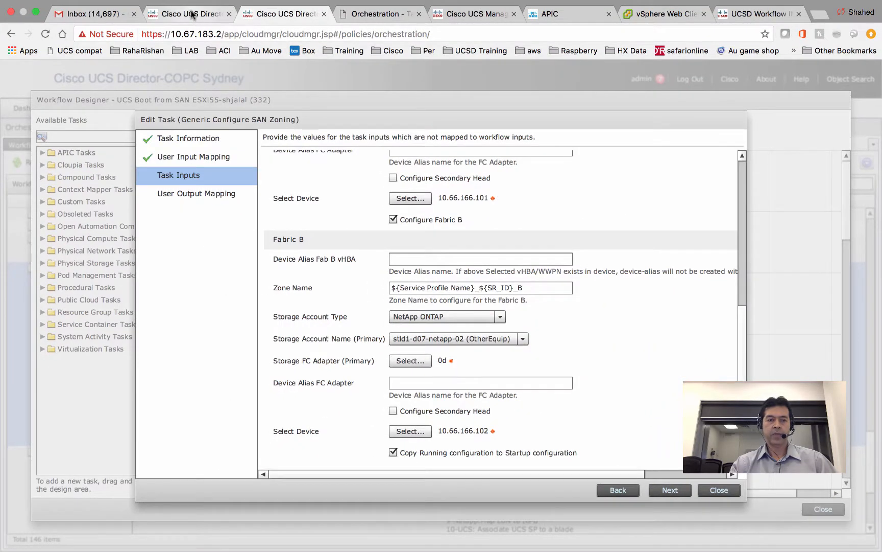
pyautogui.click(194, 17)
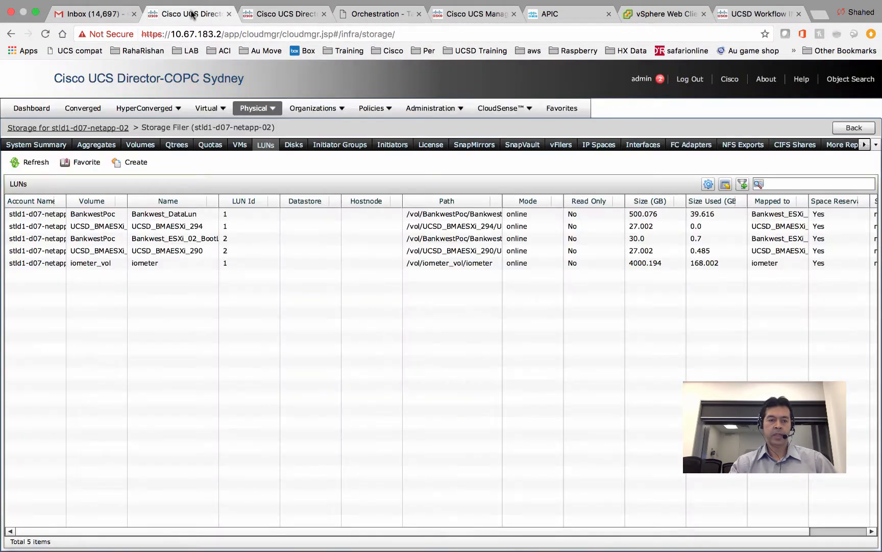
pyautogui.click(268, 108)
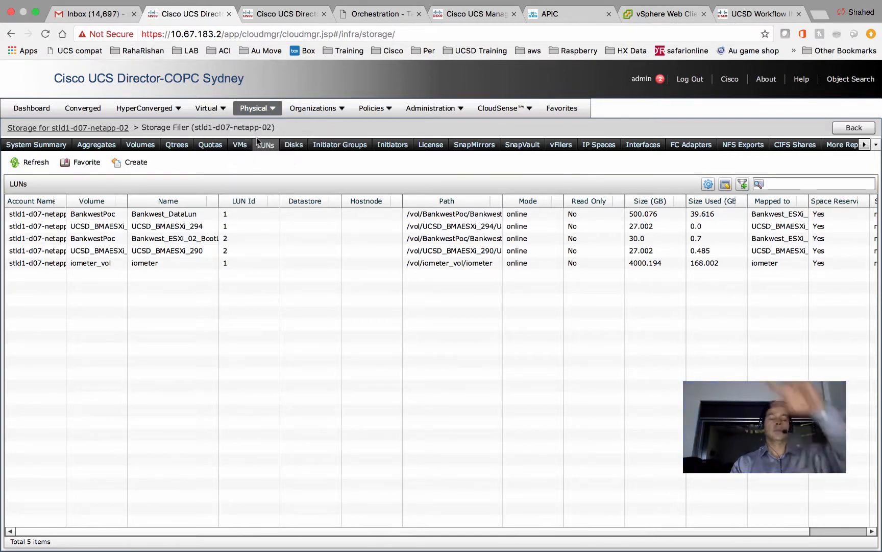
pyautogui.click(256, 137)
pyautogui.moveTo(433, 4)
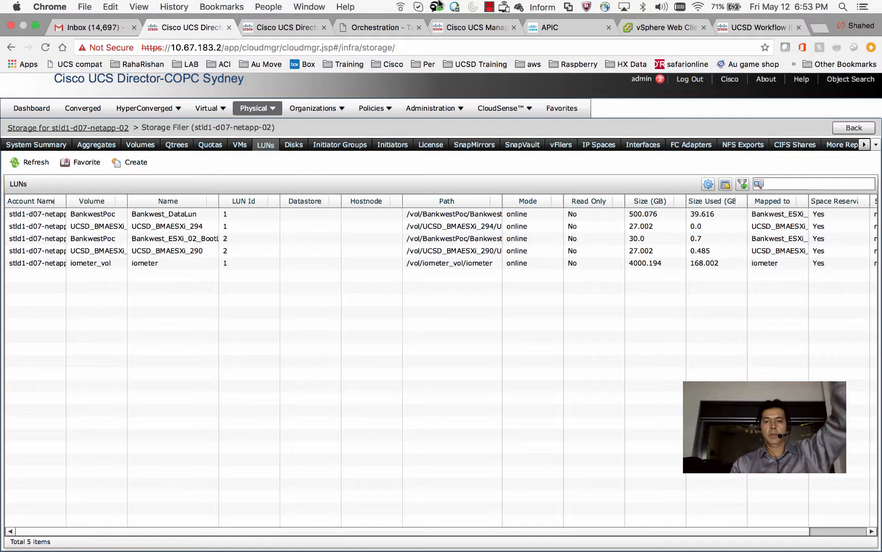
pyautogui.click(489, 7)
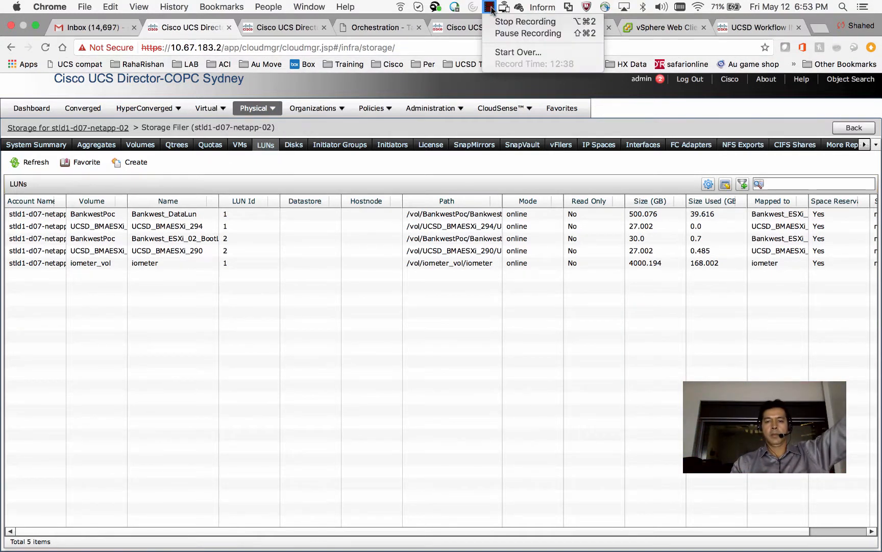
pyautogui.click(503, 32)
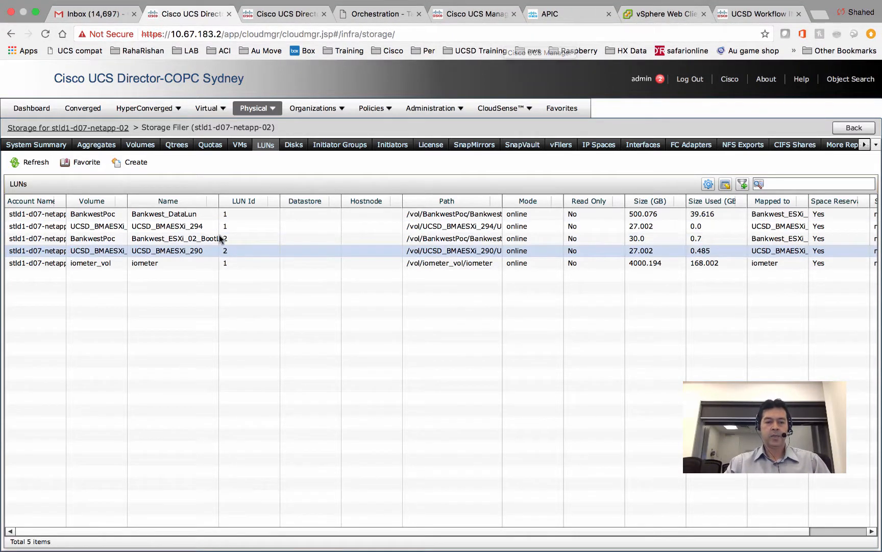
pyautogui.click(73, 227)
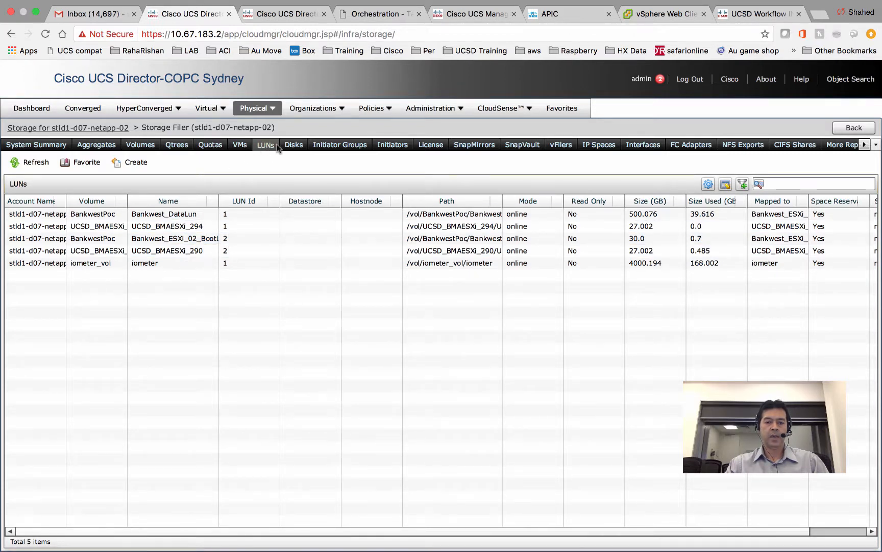
pyautogui.click(335, 145)
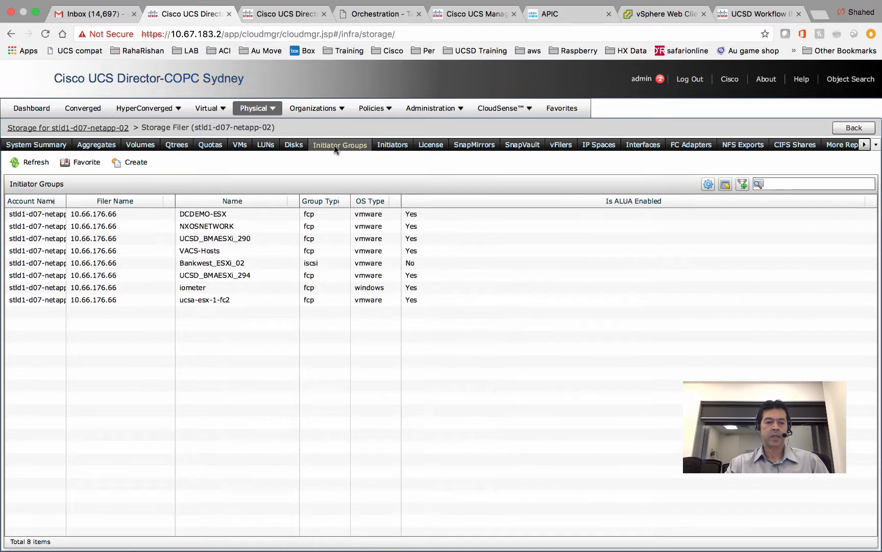
pyautogui.moveTo(65, 205); pyautogui.dragTo(116, 204)
pyautogui.click(209, 203)
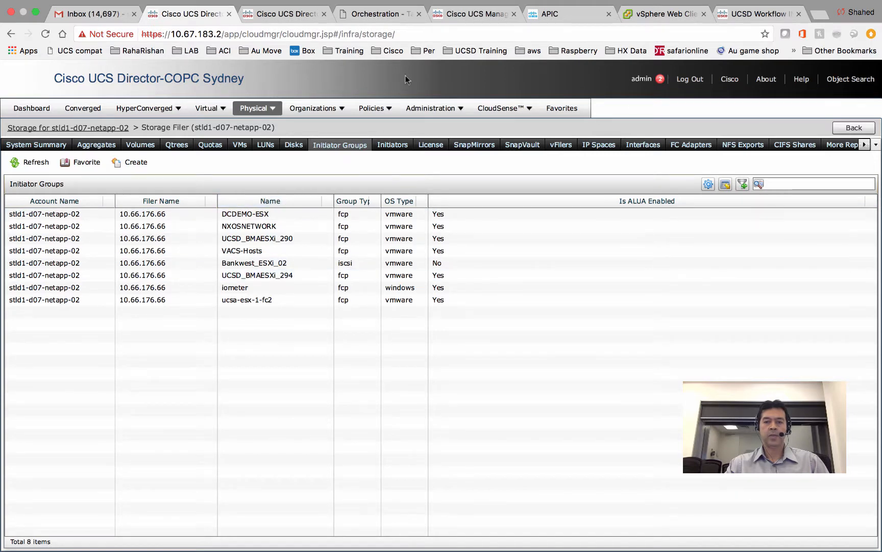
pyautogui.click(291, 17)
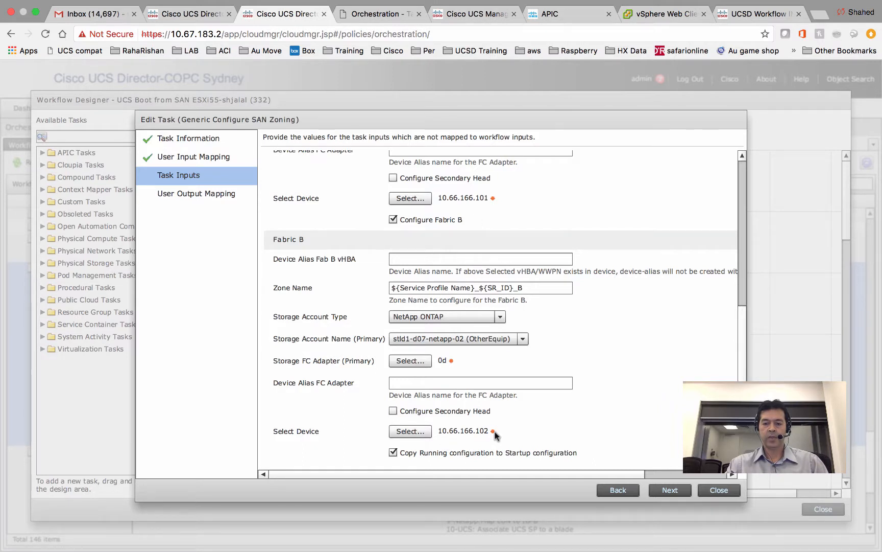
pyautogui.click(719, 490)
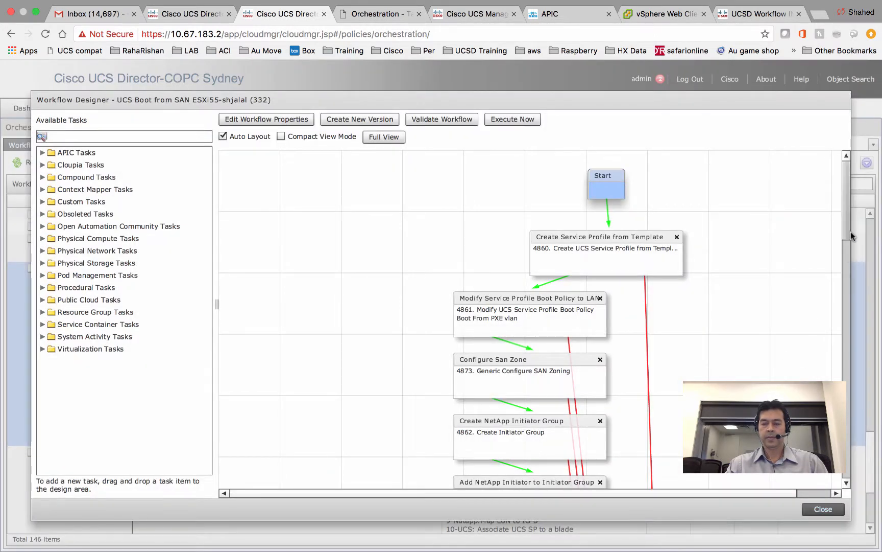
pyautogui.moveTo(851, 232); pyautogui.dragTo(854, 274)
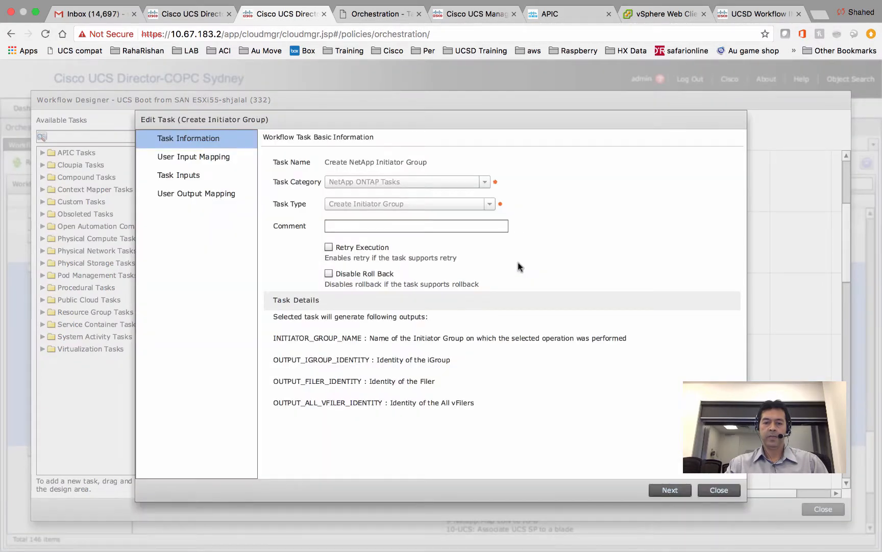
pyautogui.click(670, 489)
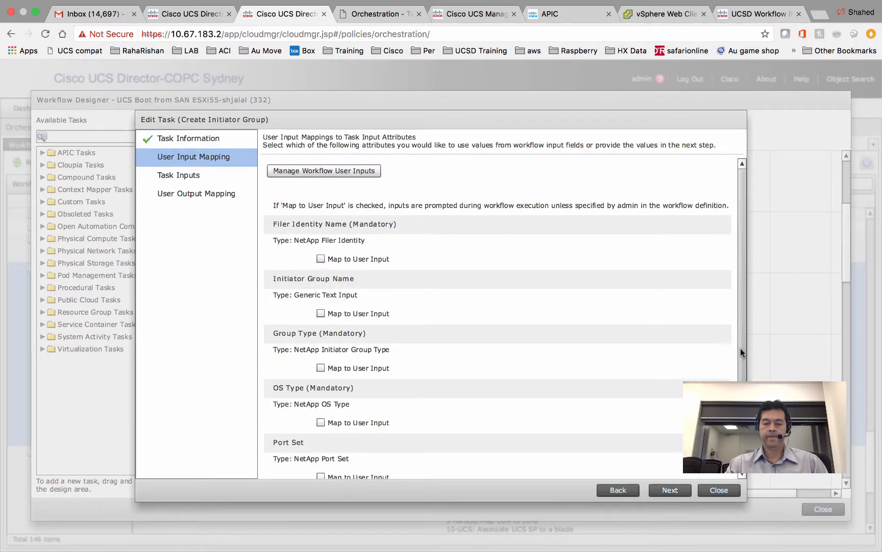
pyautogui.scroll(-1, 741, 347)
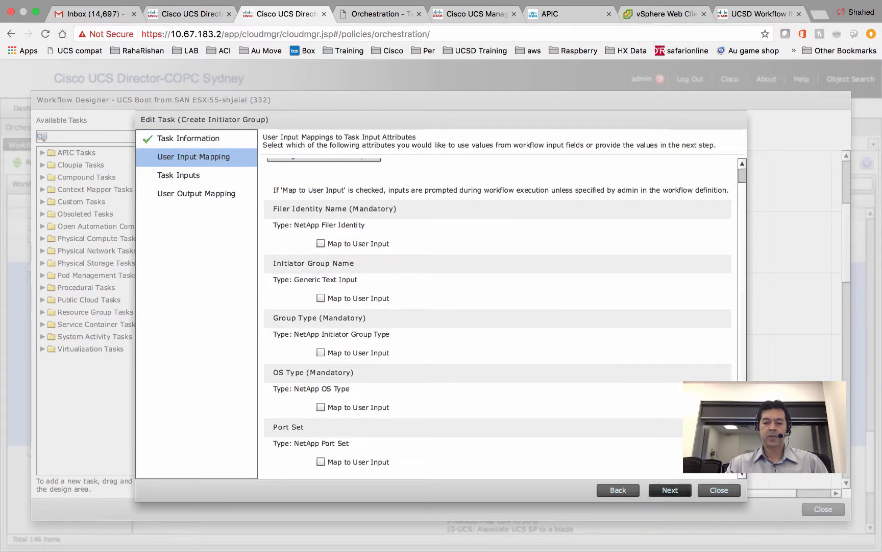
pyautogui.click(670, 489)
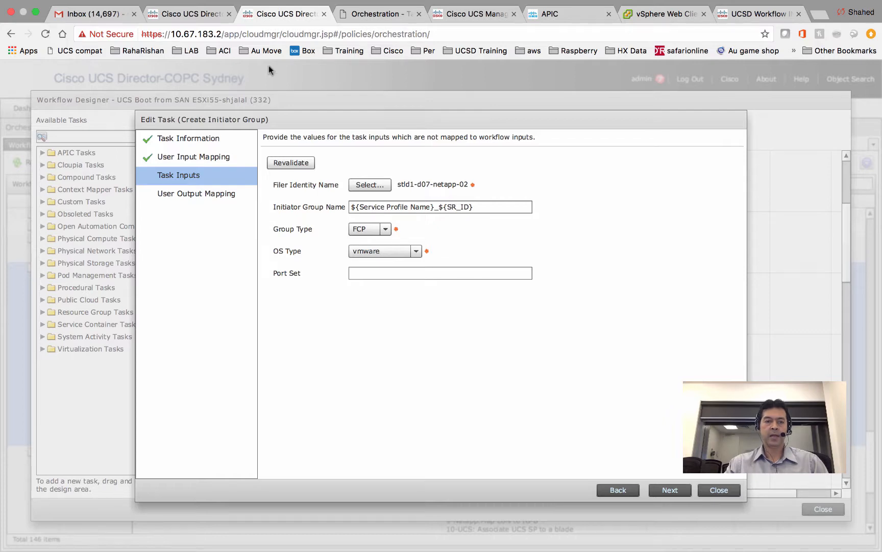
pyautogui.click(192, 15)
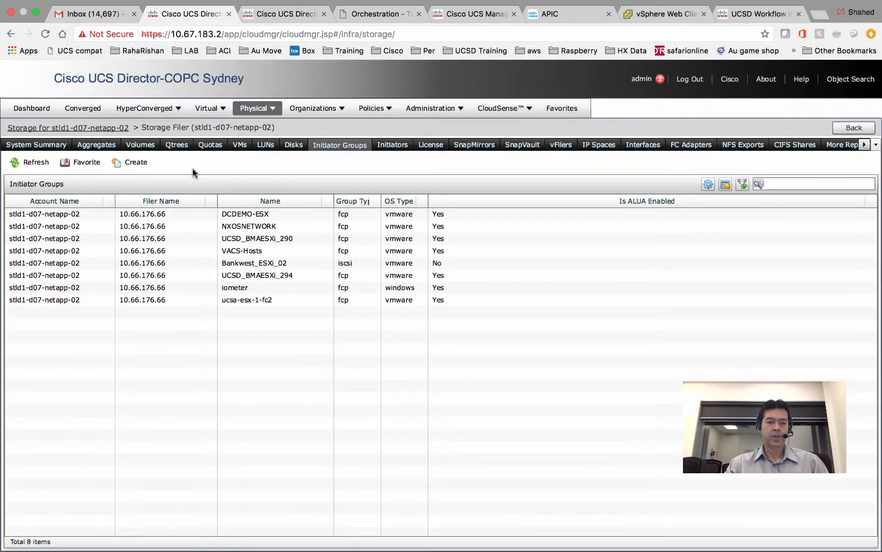
pyautogui.click(278, 19)
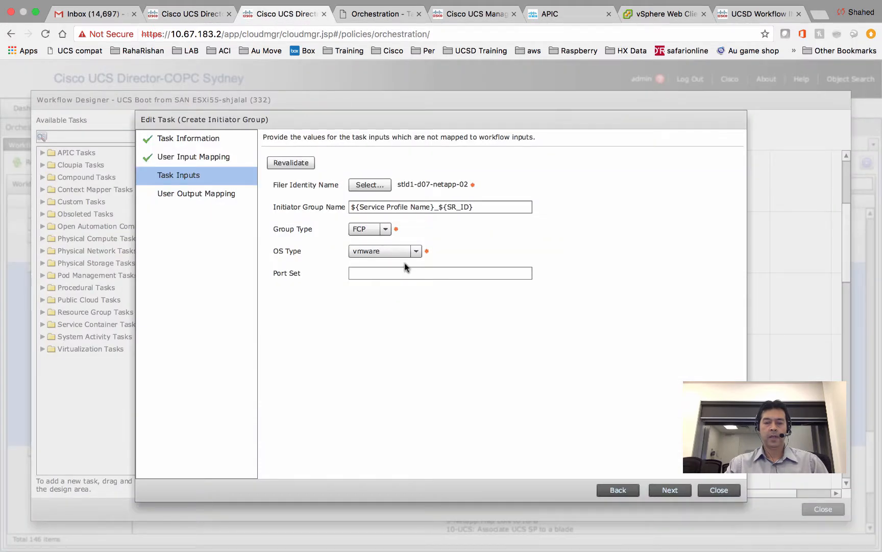
pyautogui.click(722, 491)
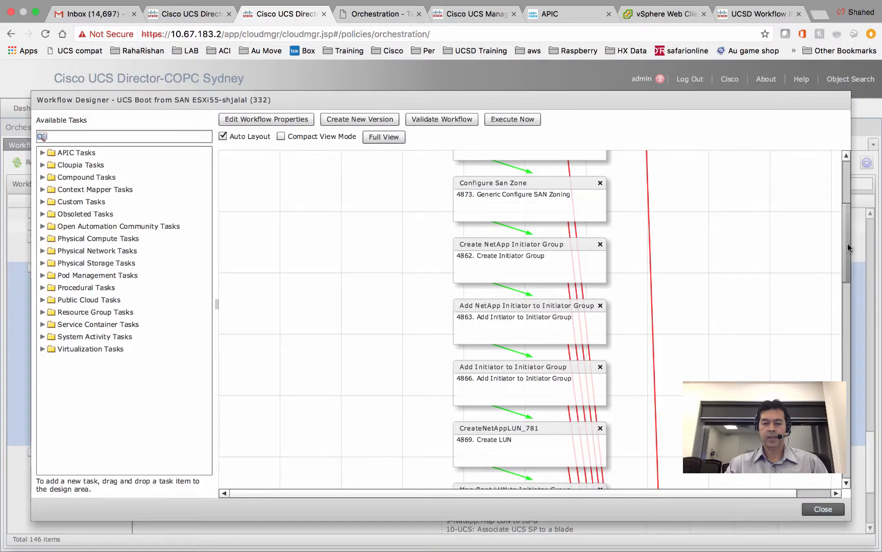
pyautogui.moveTo(848, 245); pyautogui.dragTo(844, 266)
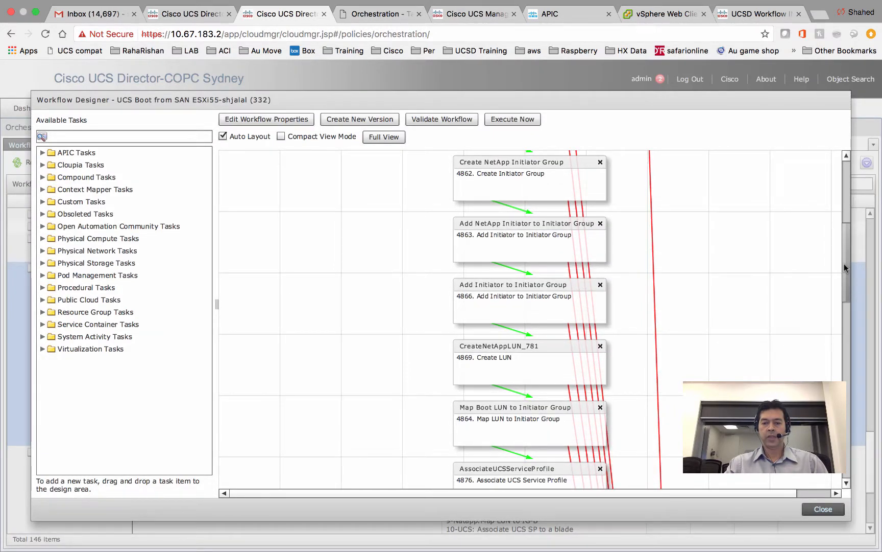
pyautogui.moveTo(844, 264); pyautogui.dragTo(844, 264)
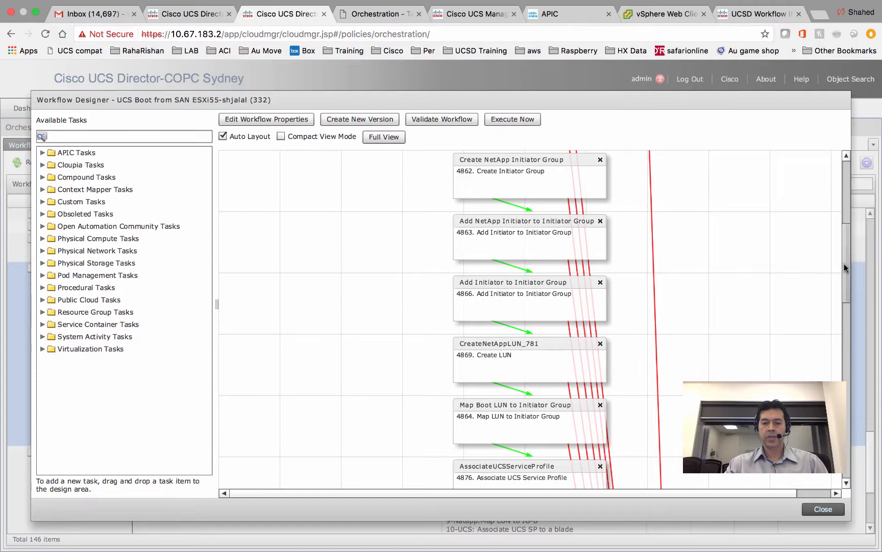
pyautogui.doubleClick(553, 239)
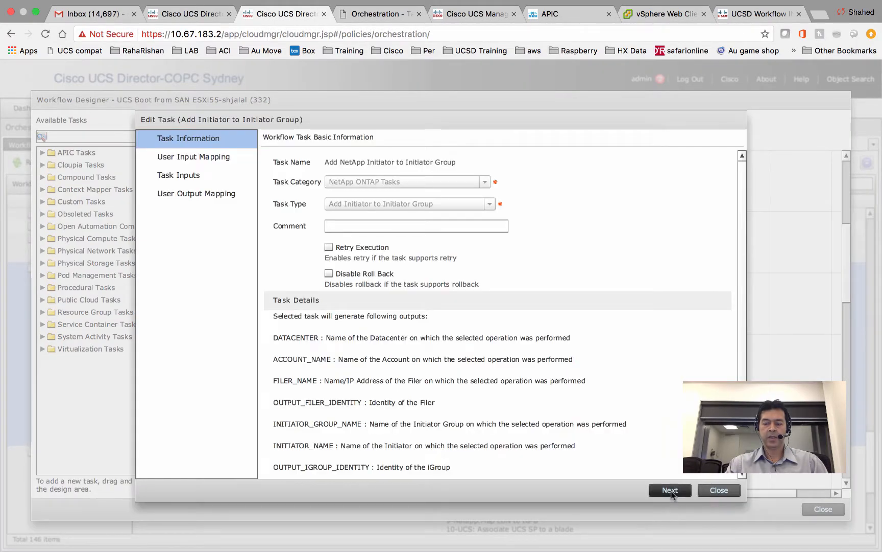
pyautogui.click(671, 489)
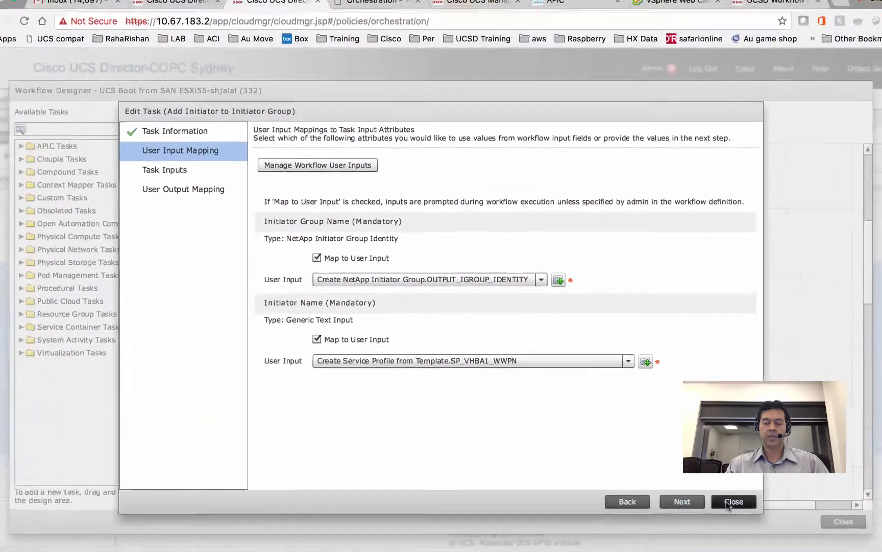
pyautogui.click(733, 501)
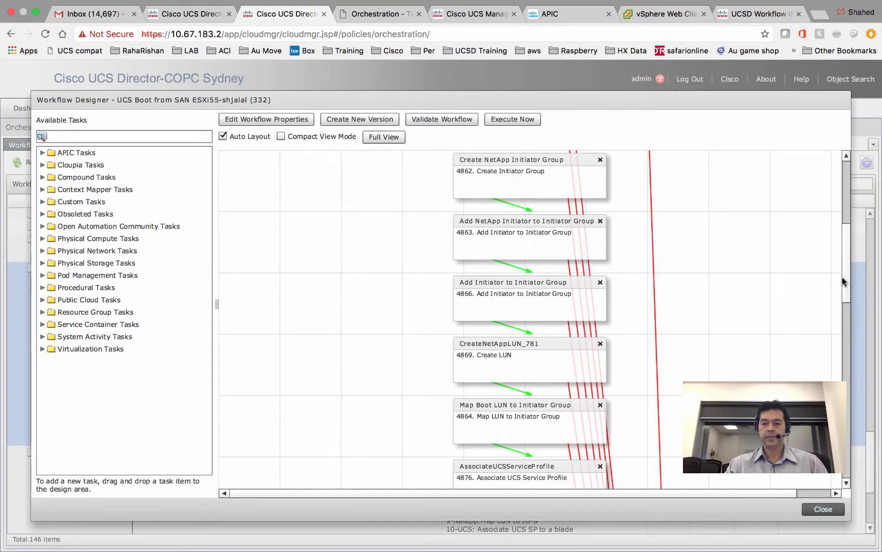
pyautogui.moveTo(843, 275); pyautogui.dragTo(842, 295)
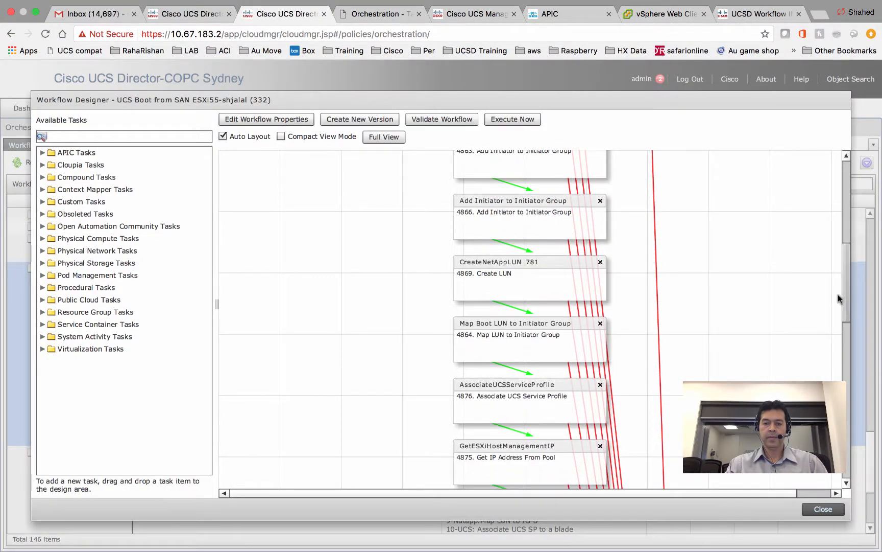
pyautogui.doubleClick(542, 276)
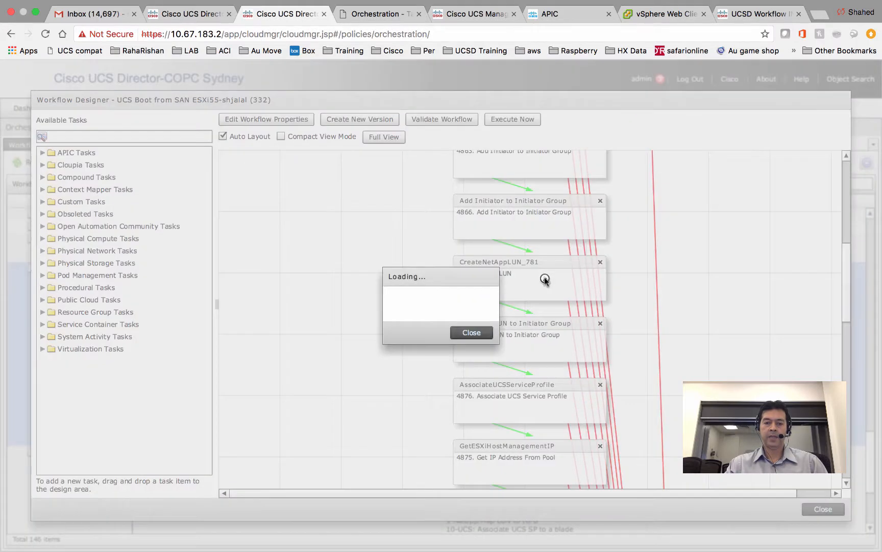
pyautogui.click(669, 489)
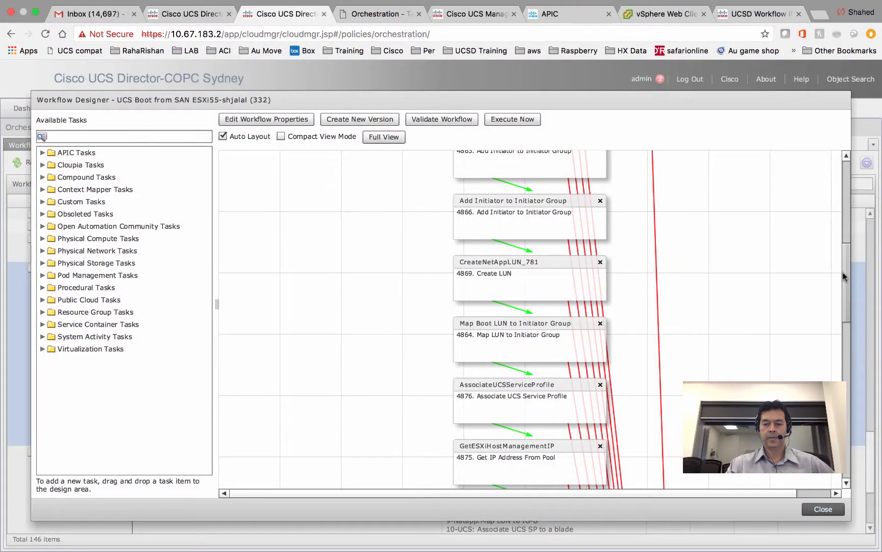
pyautogui.moveTo(843, 276); pyautogui.dragTo(842, 289)
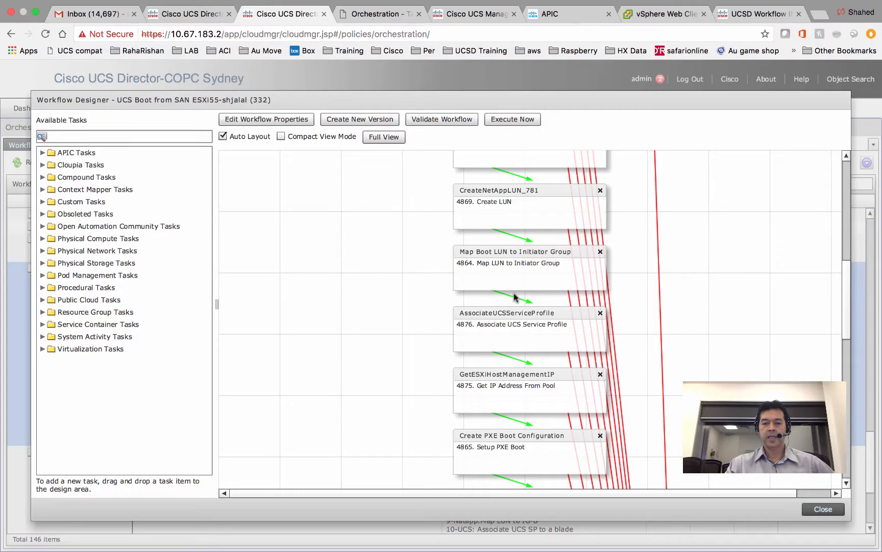
pyautogui.doubleClick(515, 270)
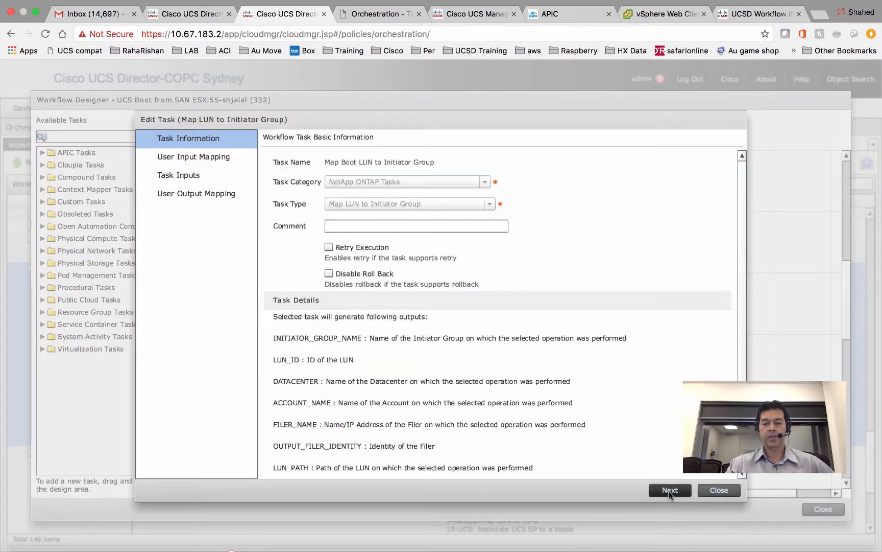
pyautogui.click(669, 491)
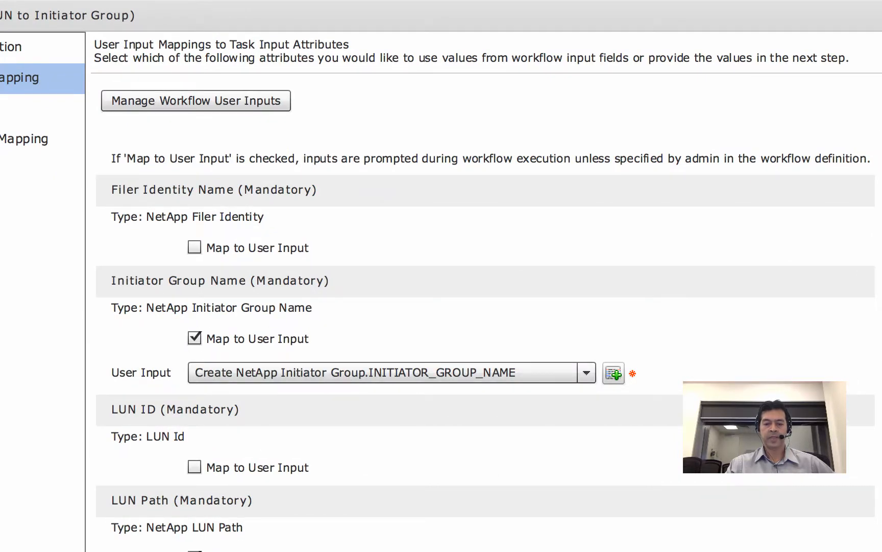
pyautogui.scroll(-1, 485, 307)
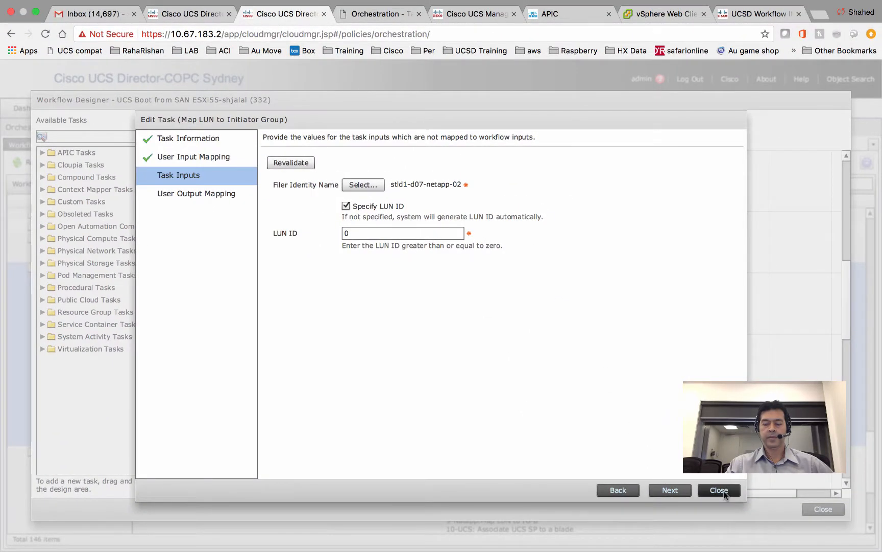
pyautogui.click(720, 490)
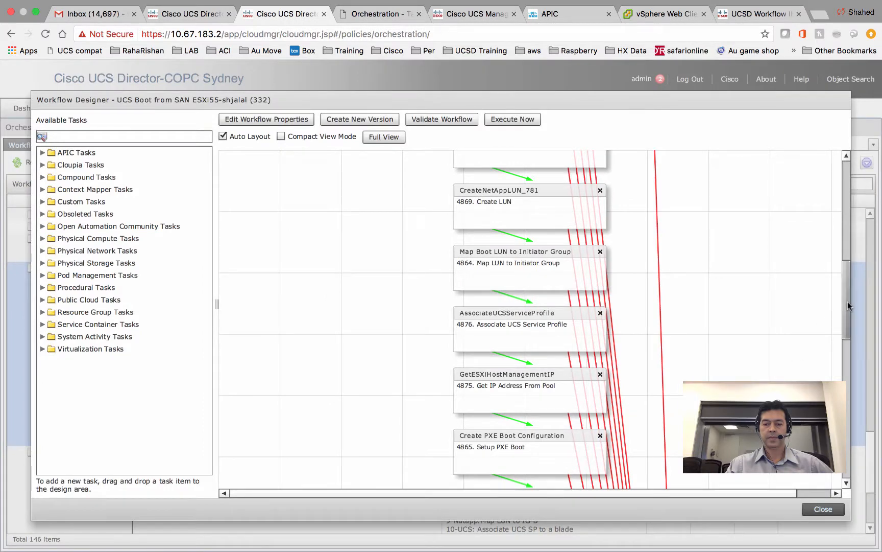
pyautogui.moveTo(847, 305); pyautogui.dragTo(845, 320)
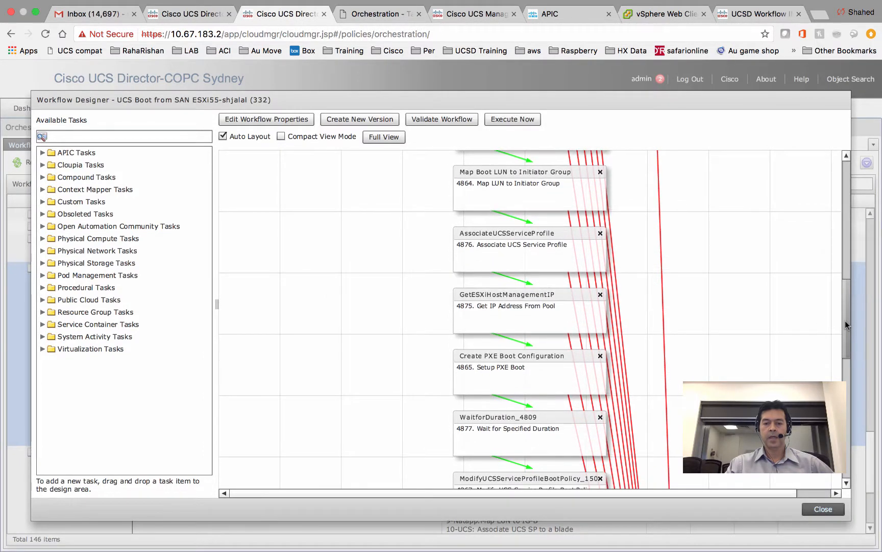
pyautogui.doubleClick(511, 245)
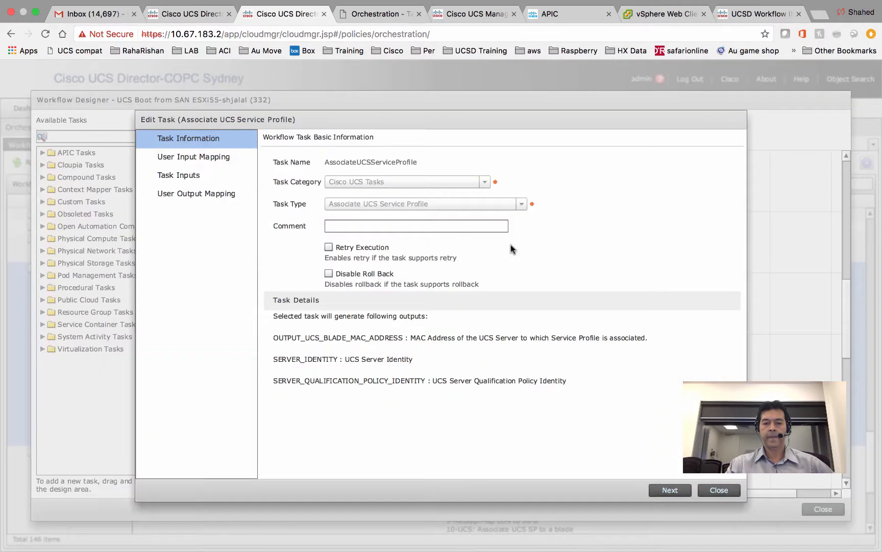
pyautogui.click(669, 489)
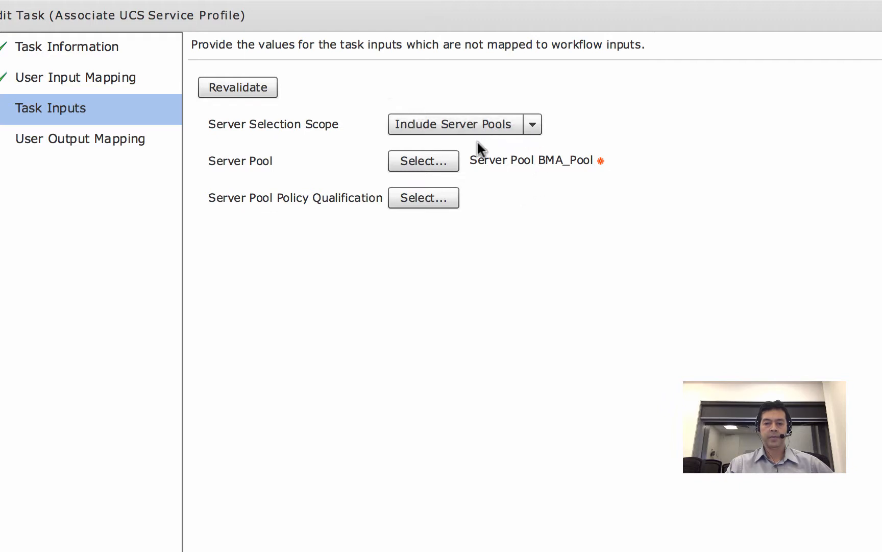
pyautogui.click(439, 166)
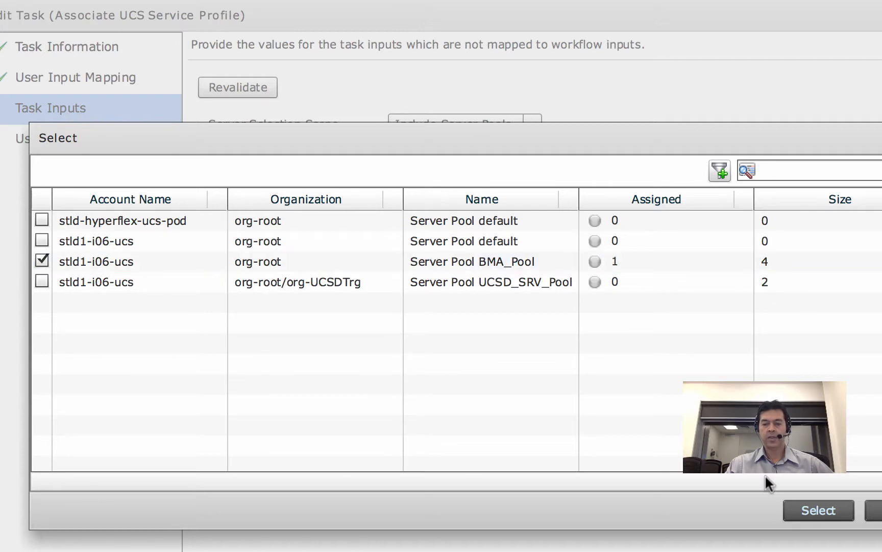
pyautogui.click(818, 510)
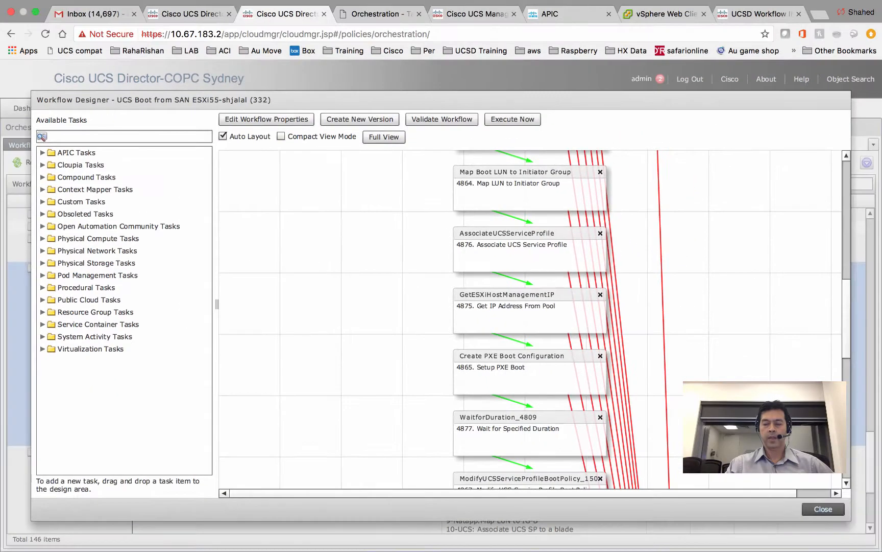
pyautogui.moveTo(845, 308); pyautogui.dragTo(844, 331)
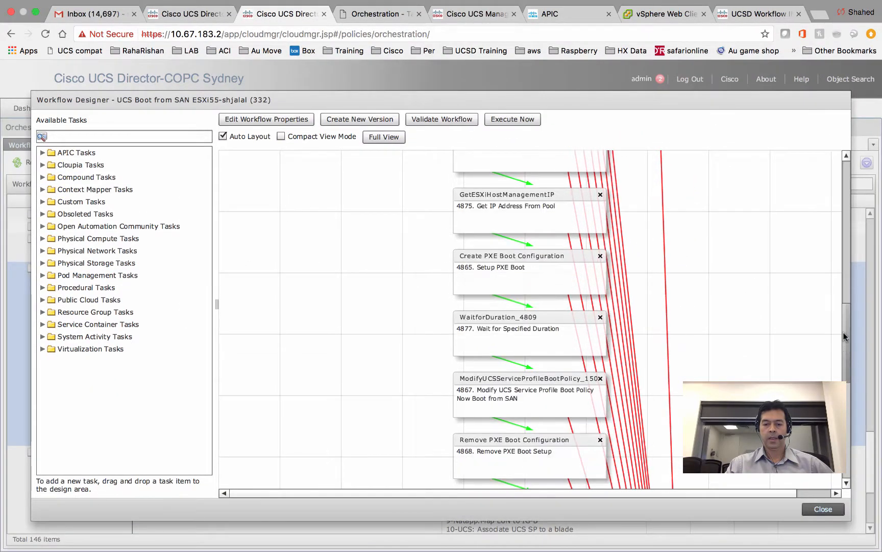
# - Set the GetESXiHostManagementIP task's IP pool to vlan1830_183.11-12 and close the task editor
pyautogui.doubleClick(529, 213)
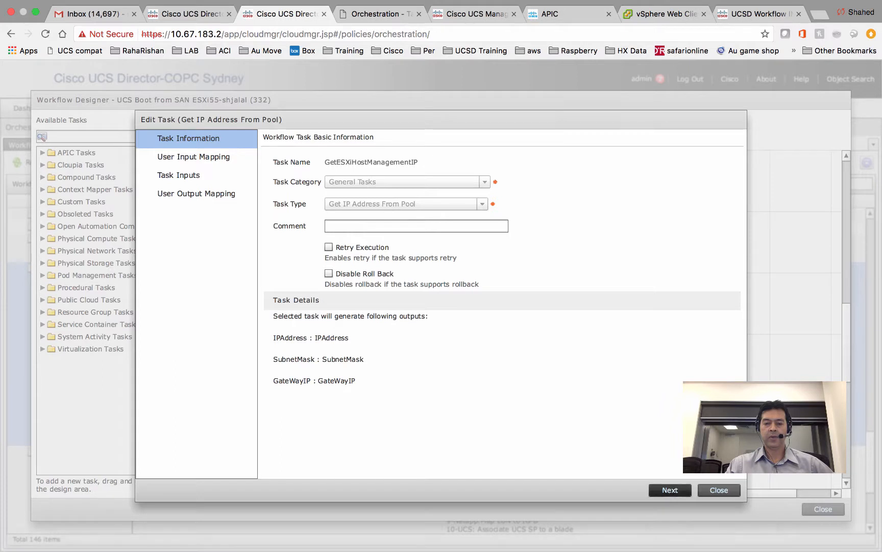
pyautogui.click(671, 489)
pyautogui.click(671, 489)
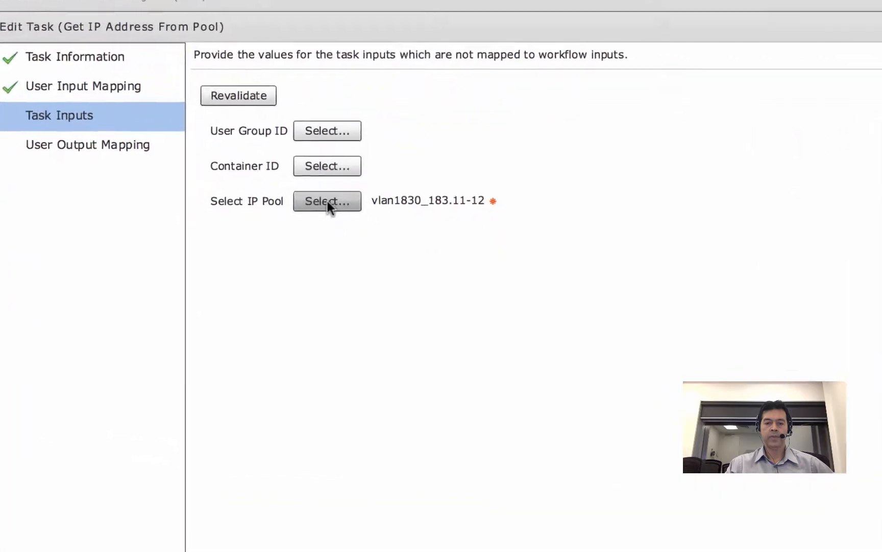
pyautogui.click(344, 224)
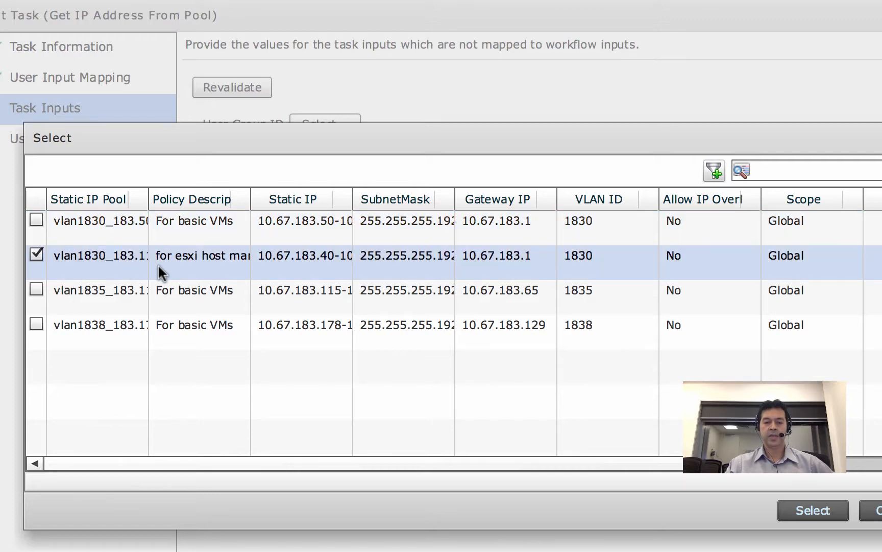
pyautogui.click(392, 199)
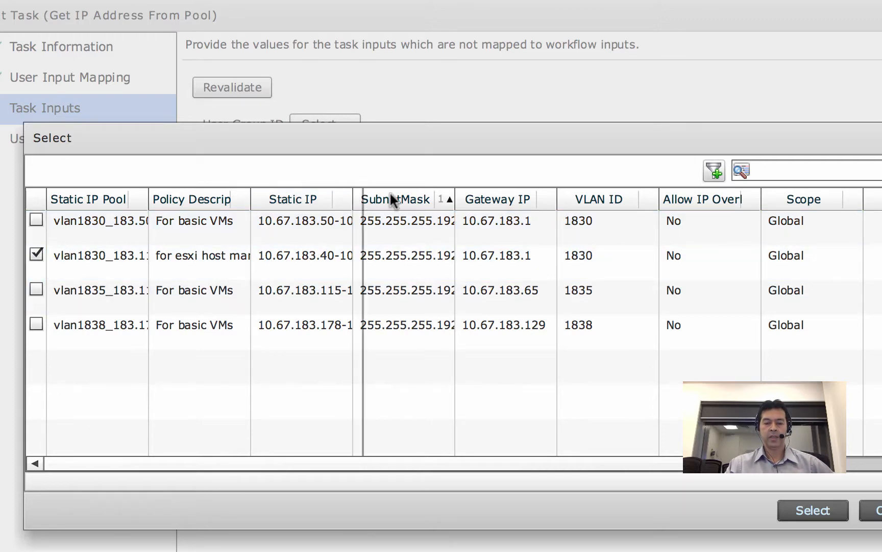
pyautogui.moveTo(392, 199); pyautogui.dragTo(432, 198)
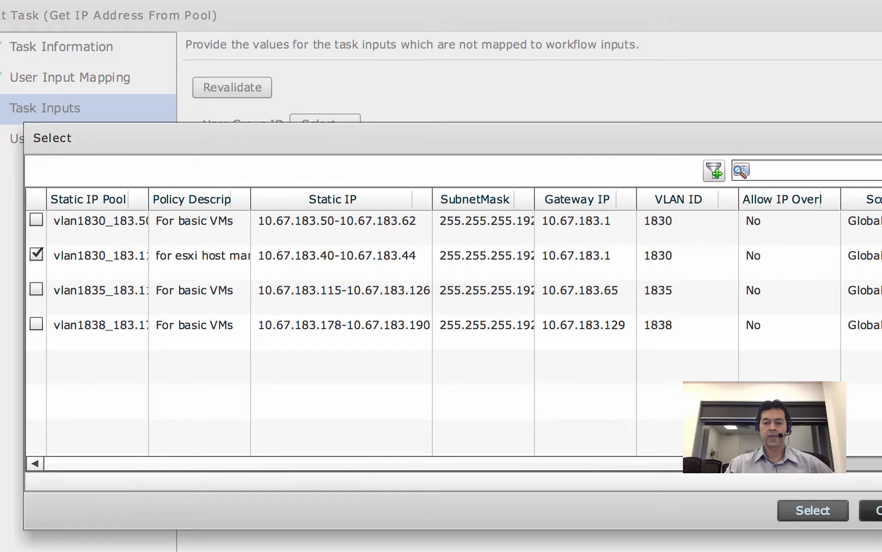
pyautogui.click(813, 510)
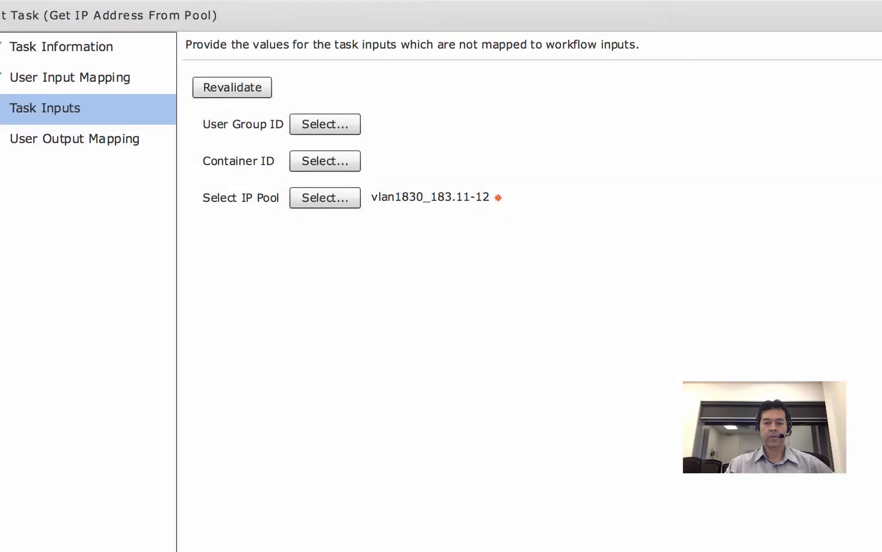
pyautogui.click(729, 530)
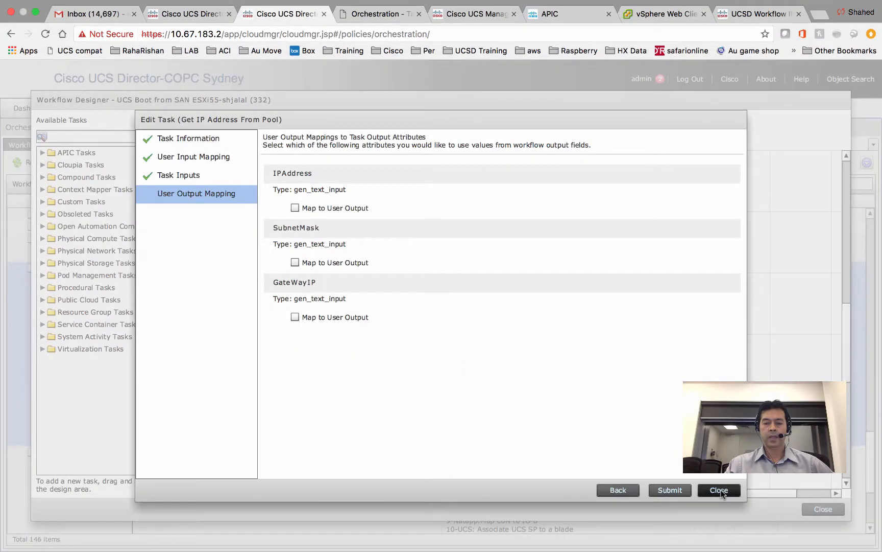
pyautogui.click(720, 490)
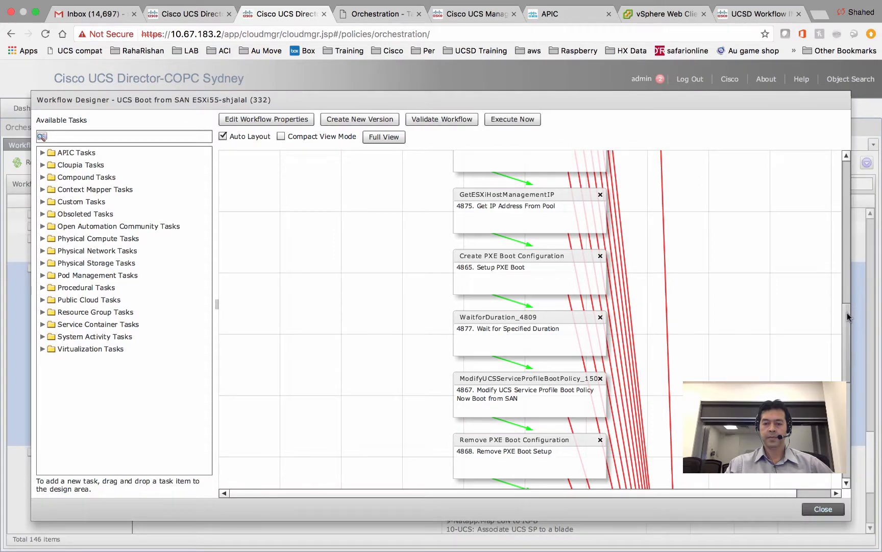
pyautogui.moveTo(847, 313); pyautogui.dragTo(848, 321)
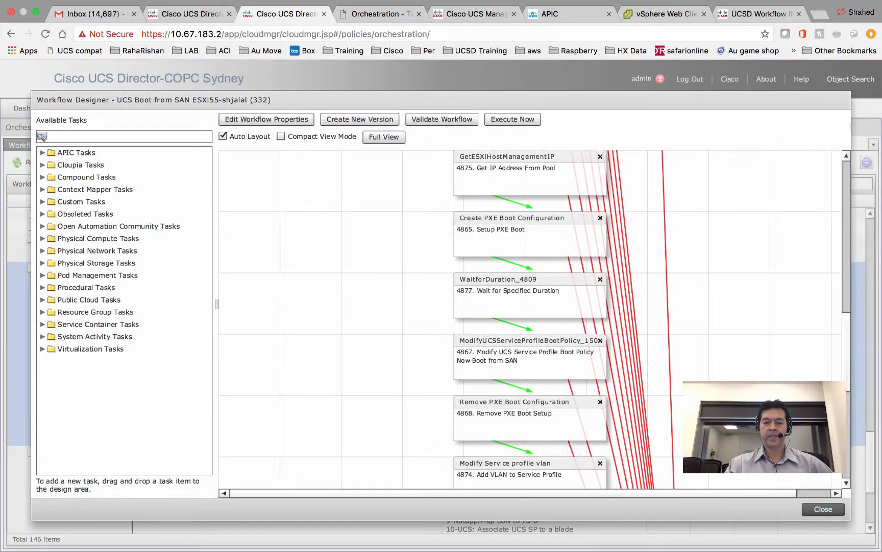
pyautogui.doubleClick(548, 291)
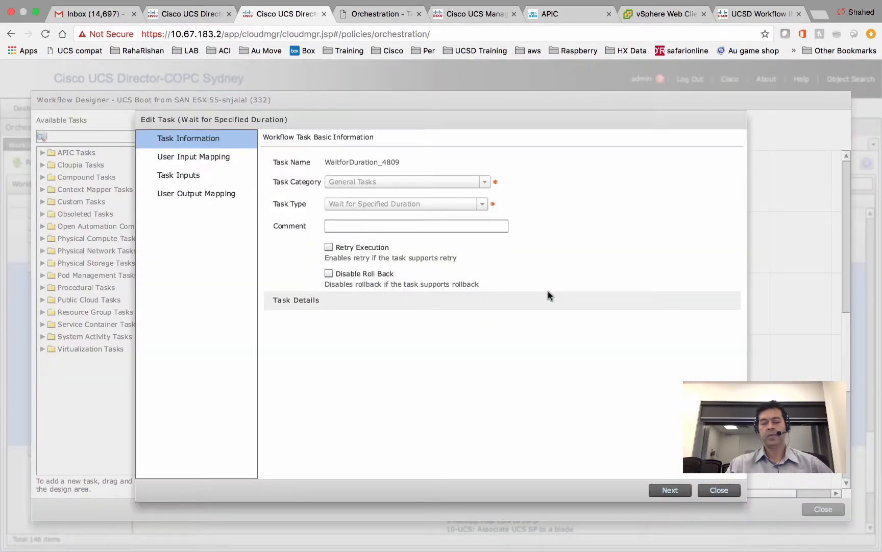
pyautogui.click(670, 490)
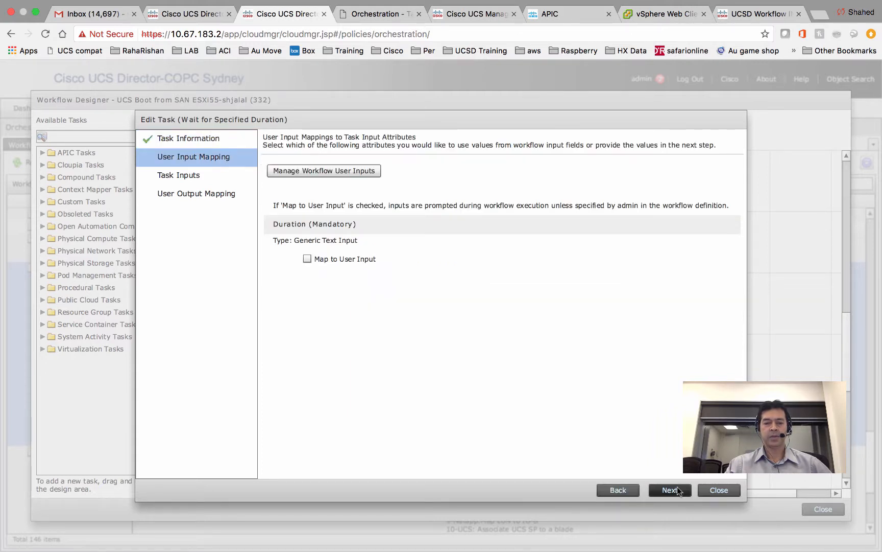
pyautogui.click(670, 490)
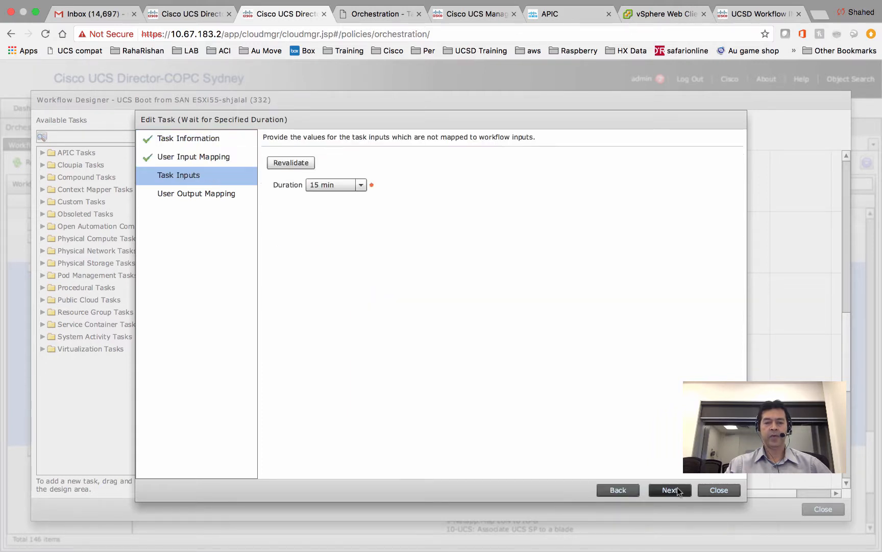
pyautogui.click(719, 490)
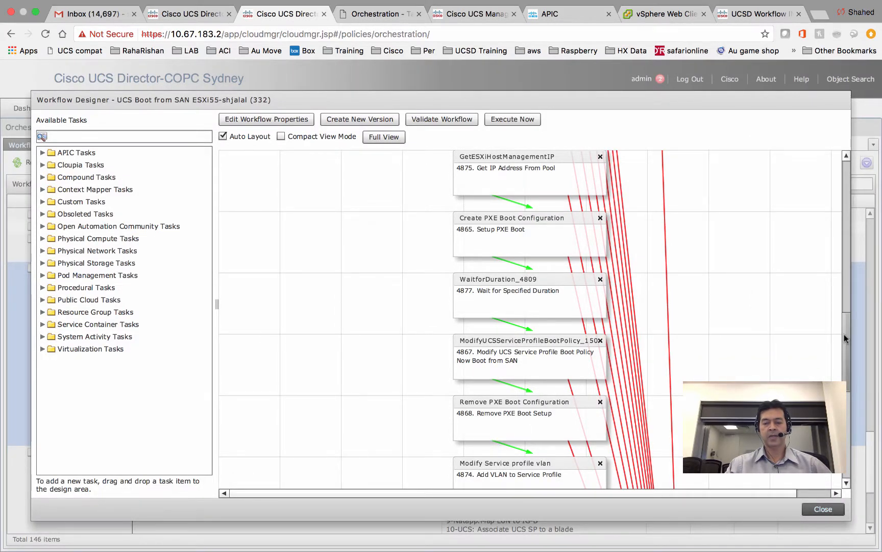
pyautogui.moveTo(844, 334)
pyautogui.mouseDown()
pyautogui.moveTo(843, 344)
pyautogui.moveTo(842, 331)
pyautogui.mouseUp()
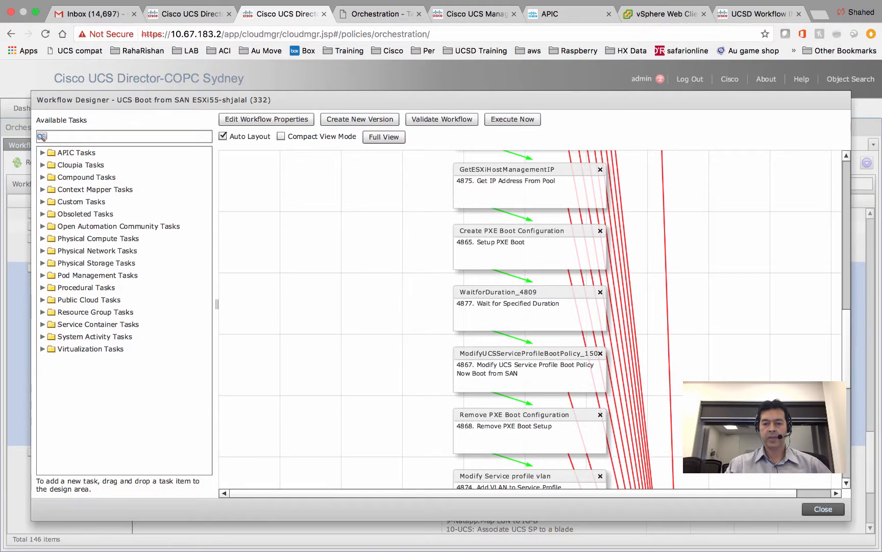
# - Open the Create PXE Boot Configuration task and scroll through its input mappings
pyautogui.doubleClick(523, 246)
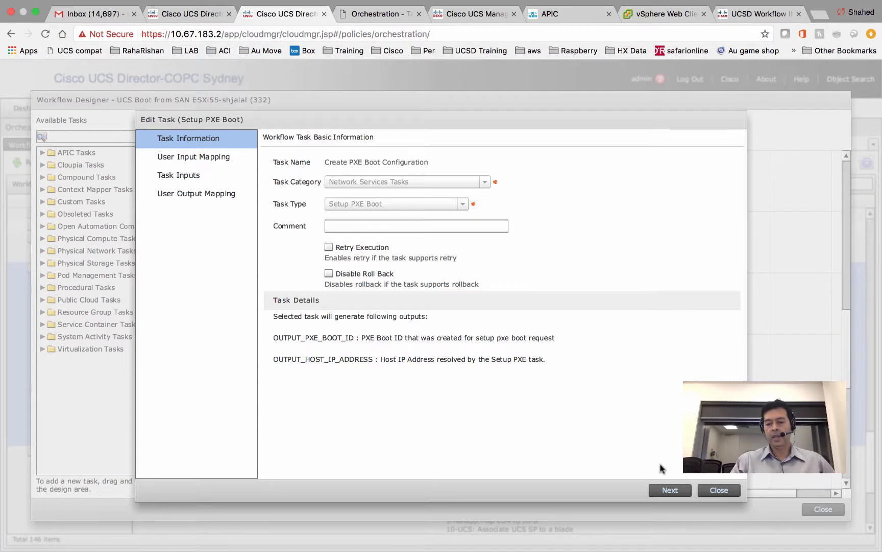
pyautogui.click(668, 489)
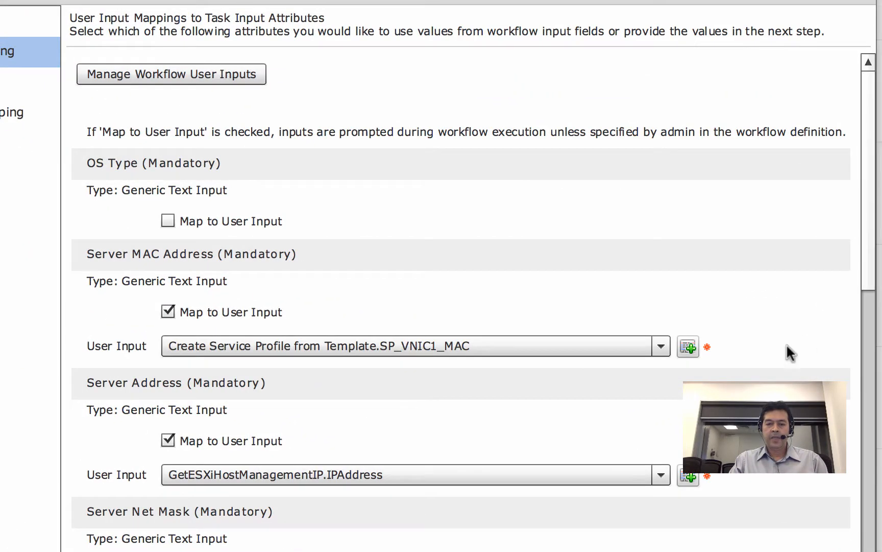
pyautogui.moveTo(867, 274); pyautogui.dragTo(865, 302)
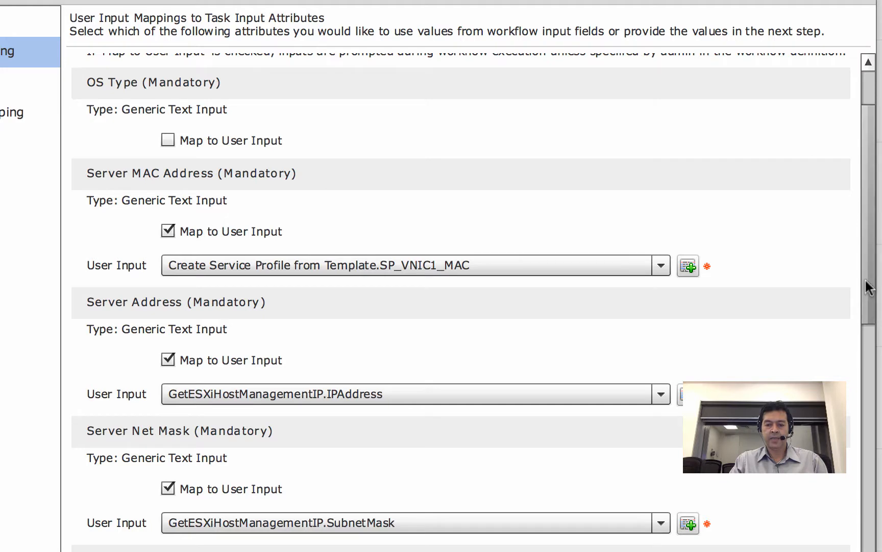
pyautogui.moveTo(867, 285); pyautogui.dragTo(857, 394)
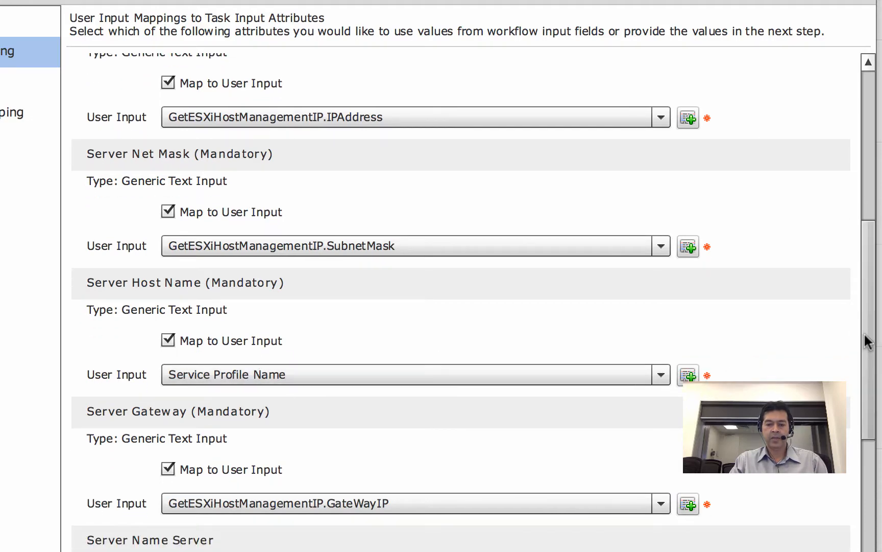
pyautogui.moveTo(867, 342); pyautogui.dragTo(877, 486)
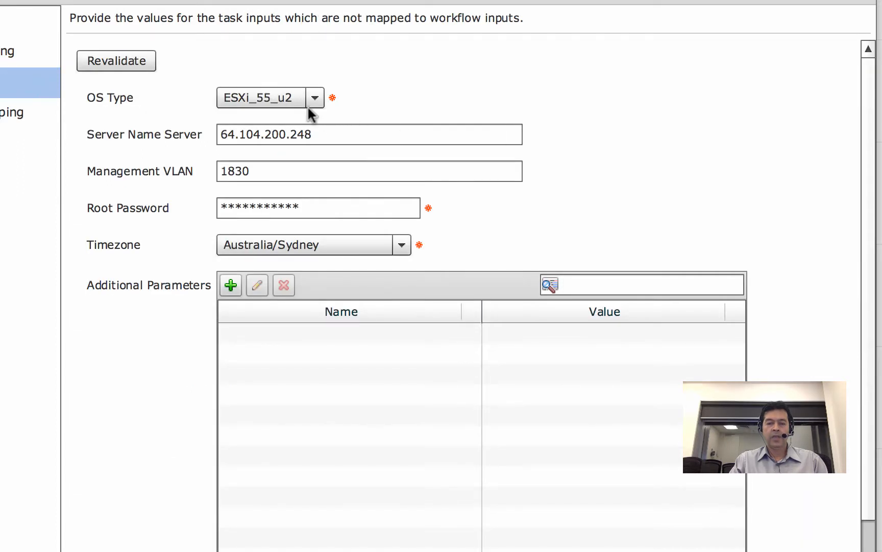
# - Keep OS Type ESXi_55_u2 and check the Server Name Server and Management VLAN 1830 values
pyautogui.click(314, 98)
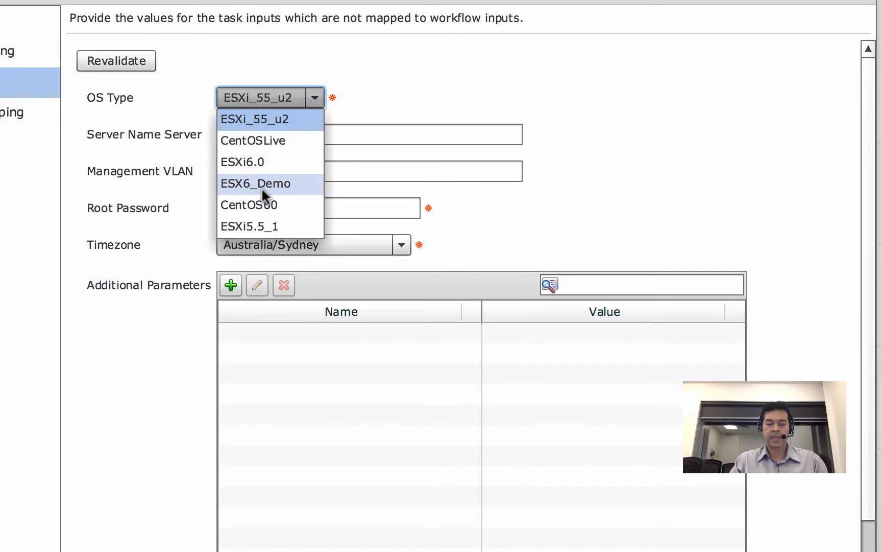
pyautogui.click(274, 117)
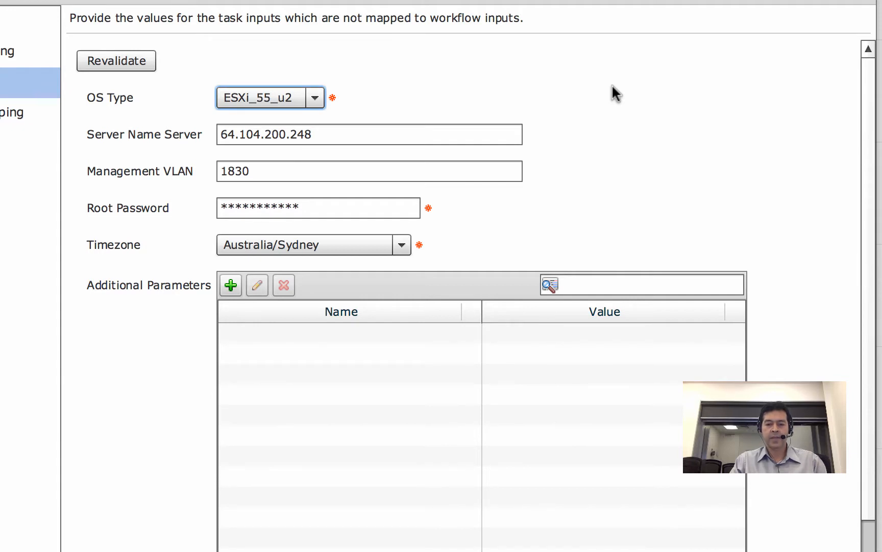
pyautogui.click(418, 139)
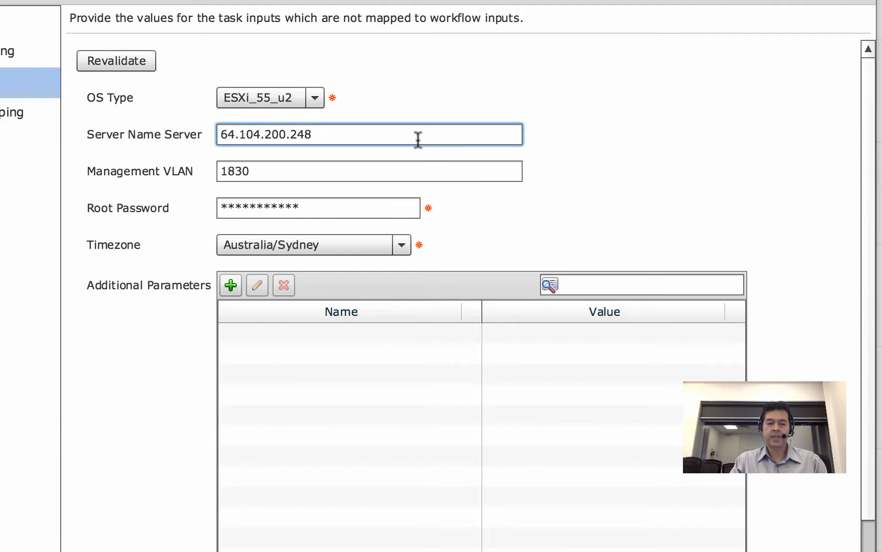
pyautogui.click(365, 175)
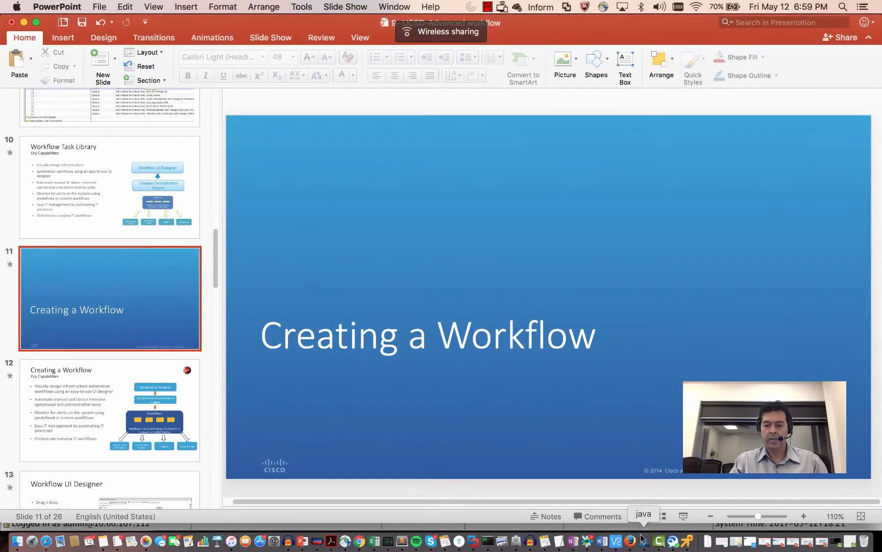
# - In UCS Manager, check UCSDBMATemplate's vNIC nic0 VLANs show VLAN1830, then return to UCS Director
pyautogui.click(645, 544)
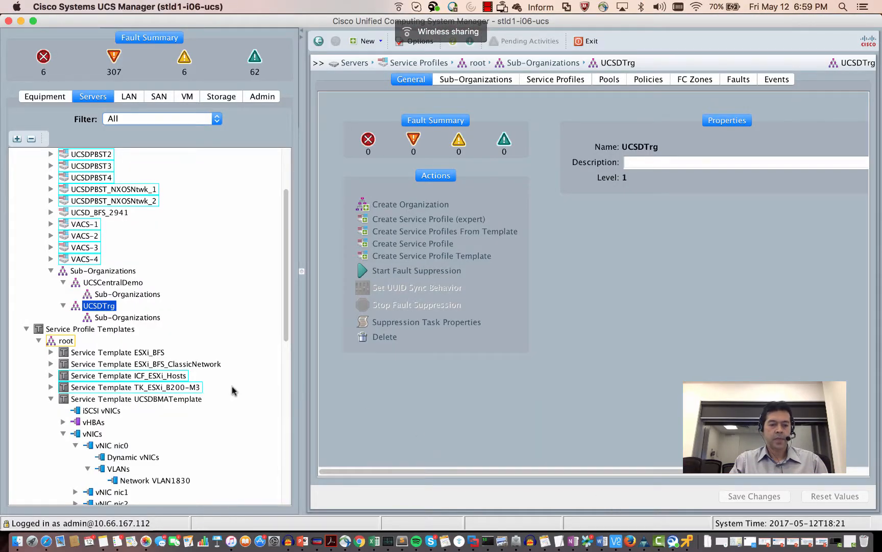
pyautogui.click(176, 399)
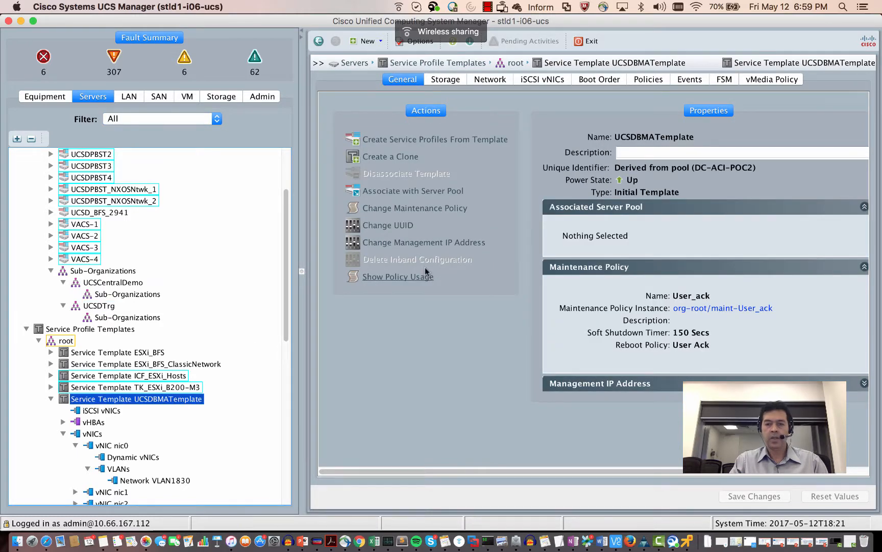
pyautogui.click(498, 80)
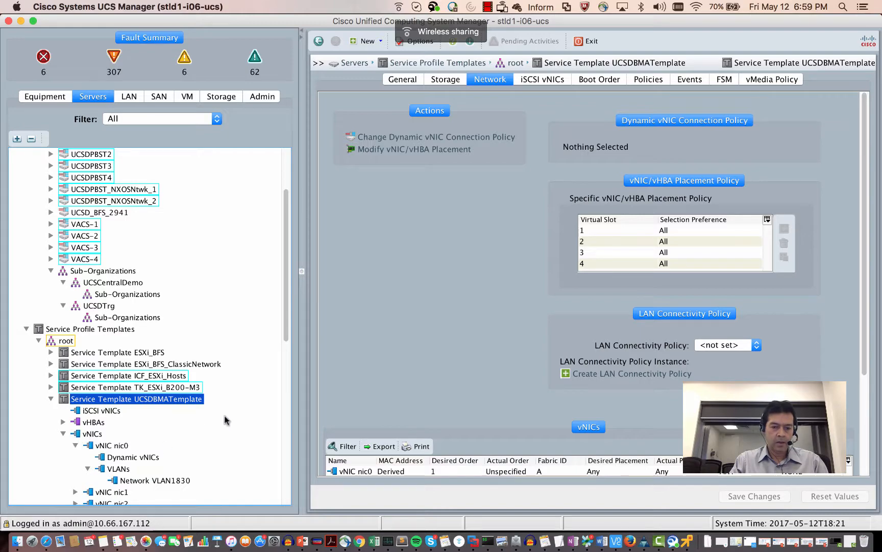
pyautogui.moveTo(286, 328); pyautogui.dragTo(289, 350)
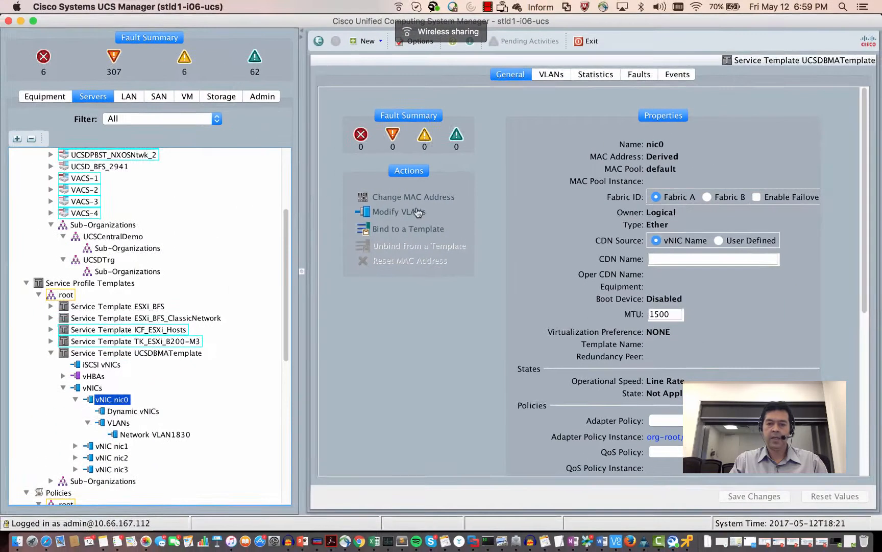
pyautogui.click(552, 37)
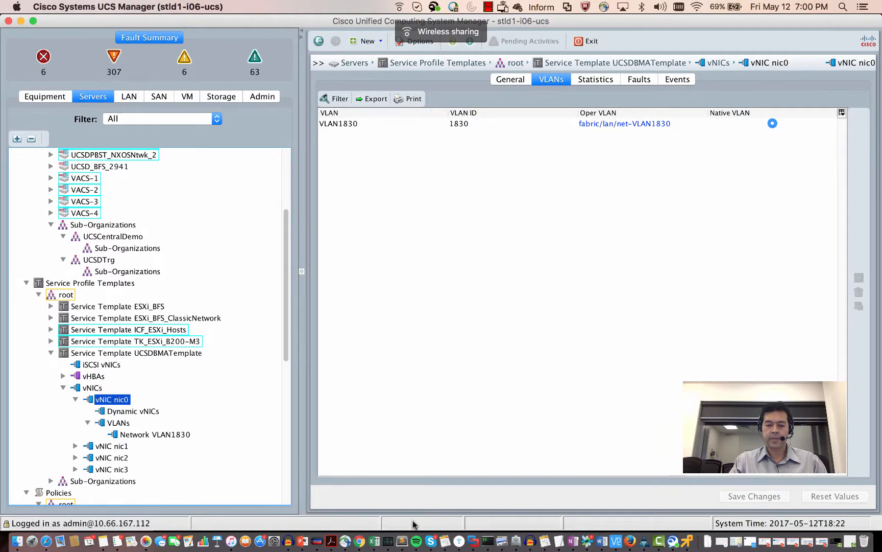
pyautogui.click(361, 540)
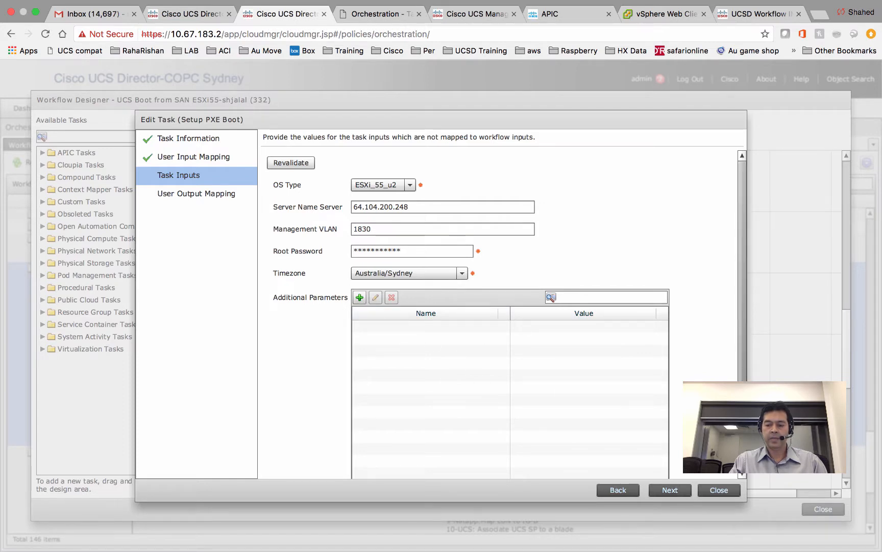
pyautogui.scroll(-2, 725, 449)
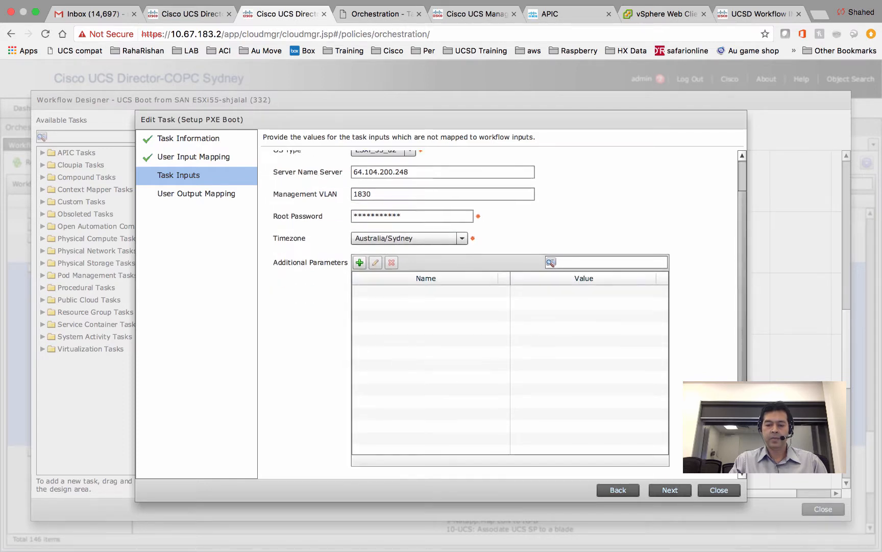
pyautogui.click(680, 491)
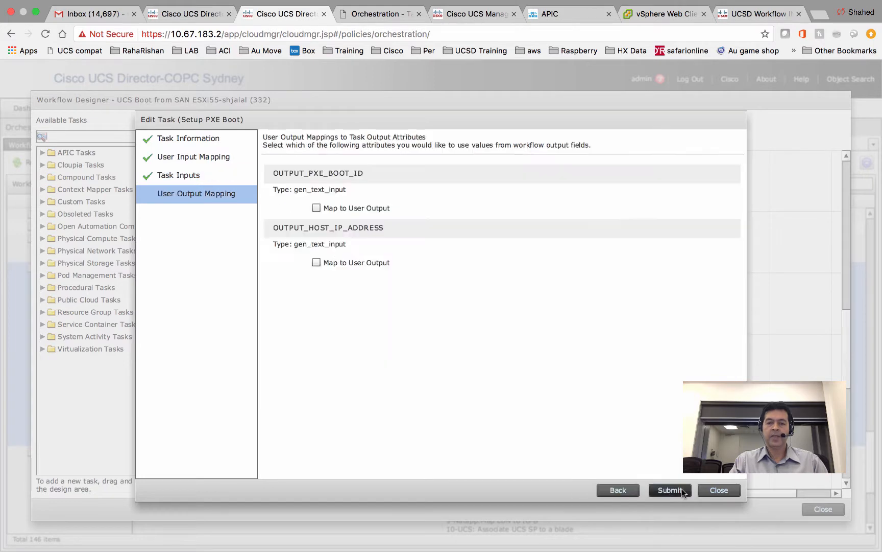
pyautogui.click(720, 489)
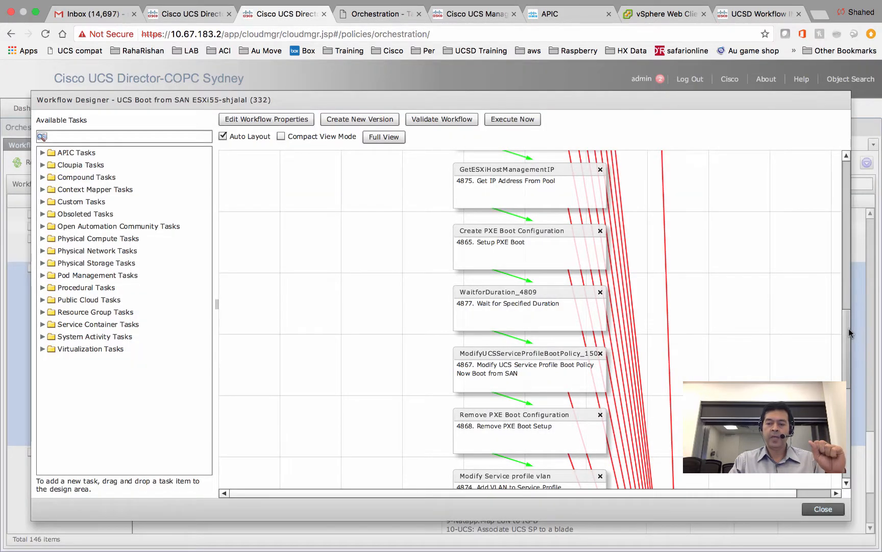
pyautogui.scroll(-2, 848, 328)
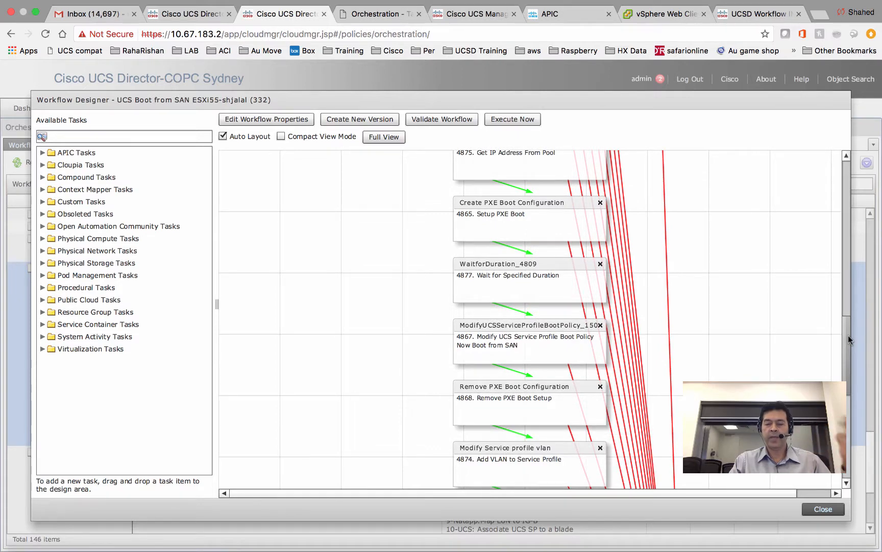
pyautogui.scroll(-2, 847, 342)
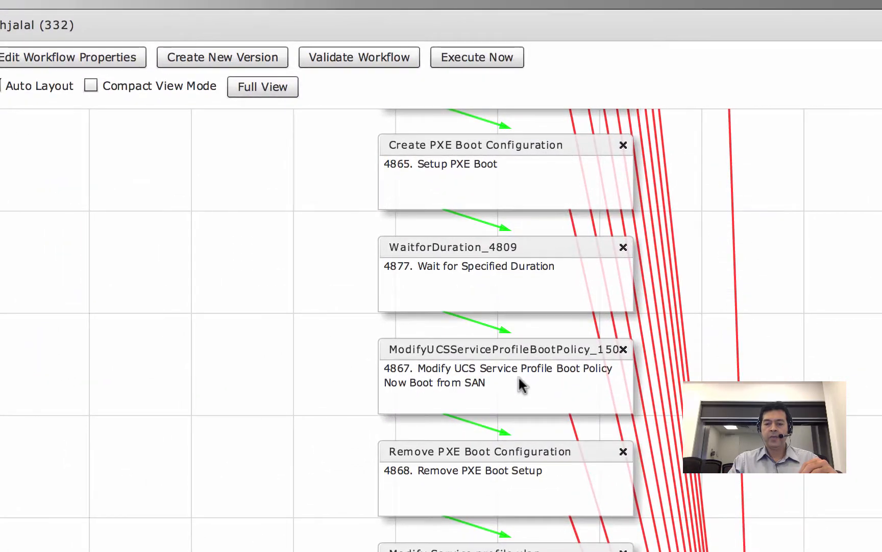
# - Open the Now Boot from SAN task and go to its inputs, showing boot policy NETAPP_LUN0
pyautogui.doubleClick(519, 383)
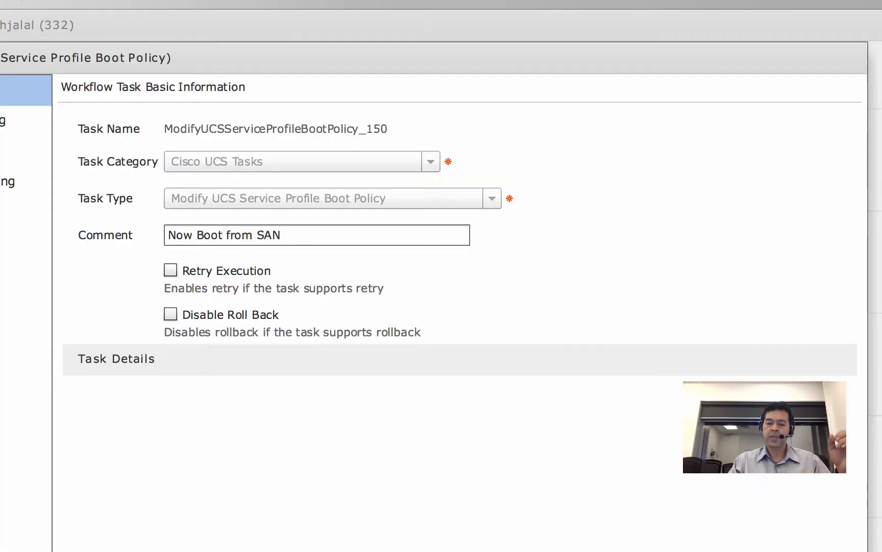
pyautogui.click(756, 551)
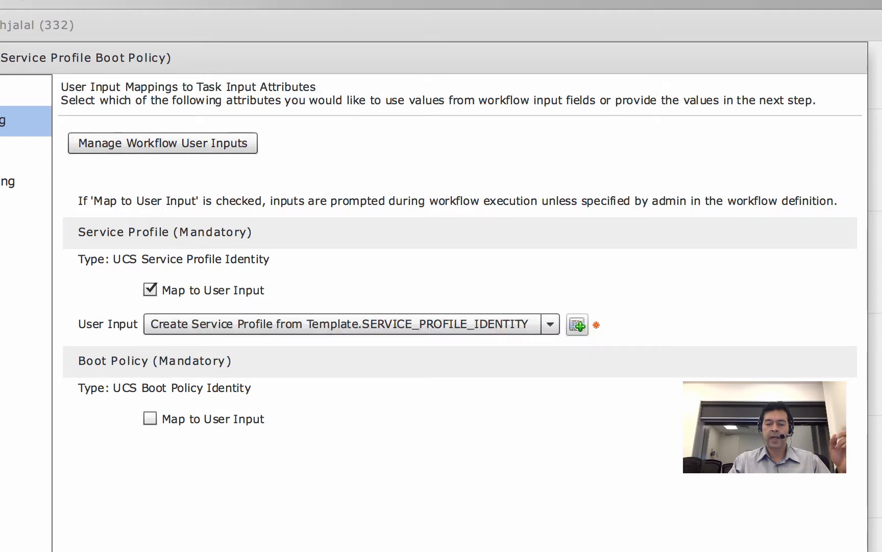
pyautogui.click(756, 550)
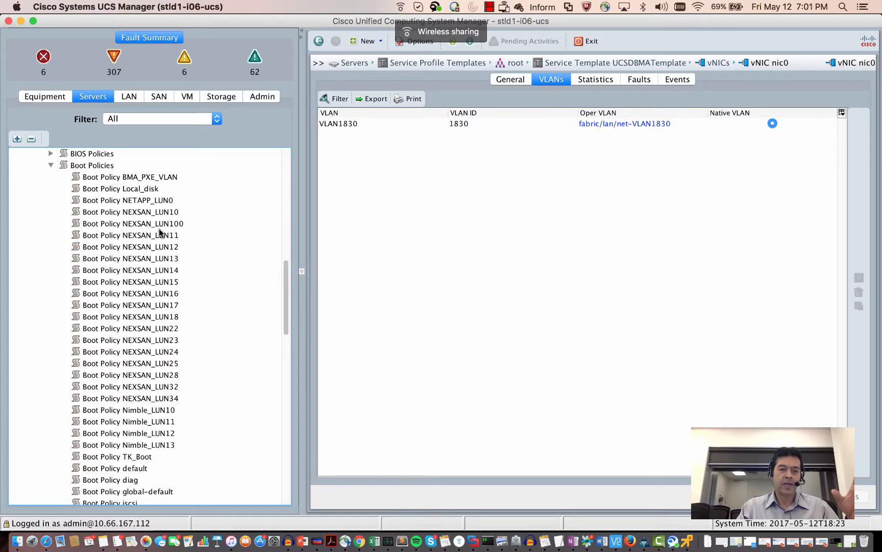
# - Review NETAPP_LUN0's SAN boot order and secondary target WWN, then close the task editor unchanged
pyautogui.click(155, 201)
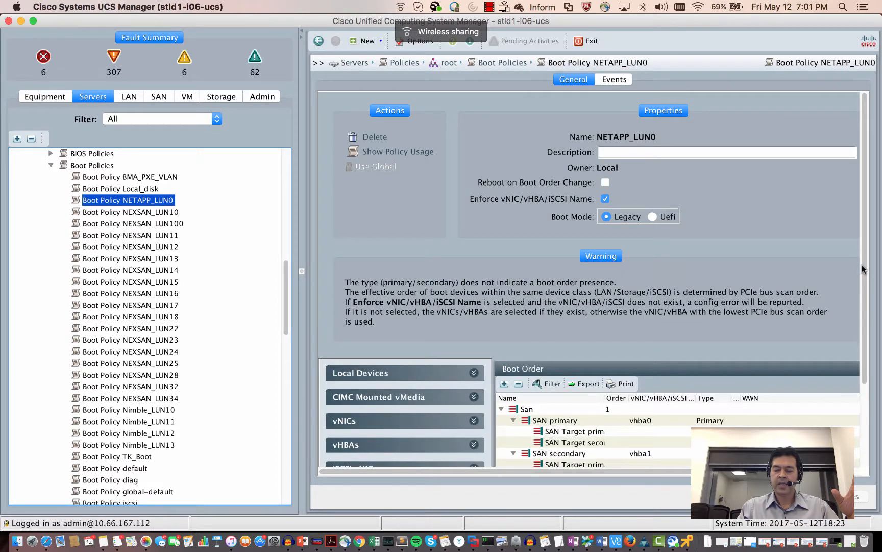
pyautogui.moveTo(862, 269); pyautogui.dragTo(865, 324)
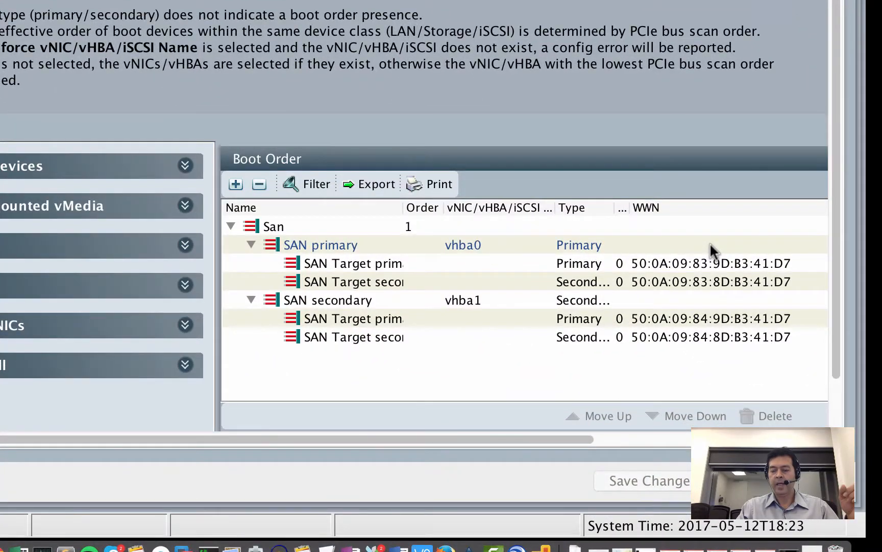
pyautogui.click(723, 280)
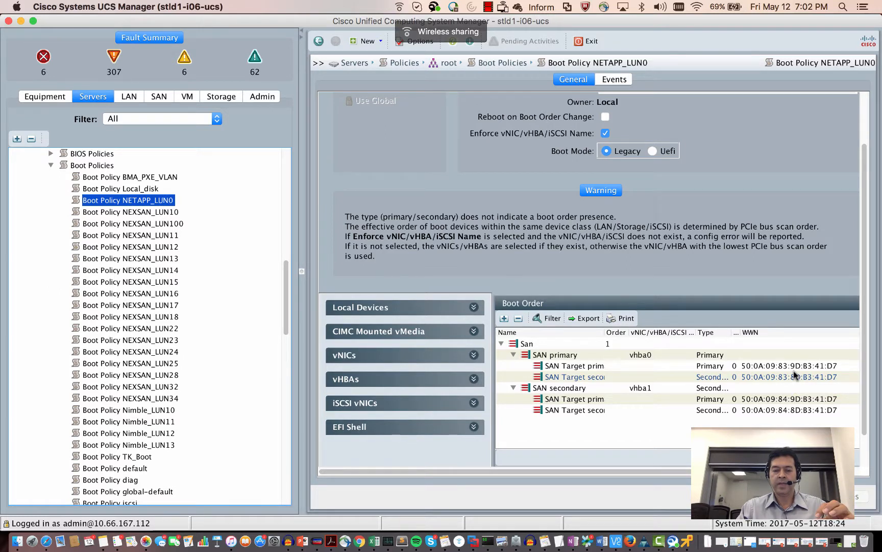
pyautogui.click(360, 540)
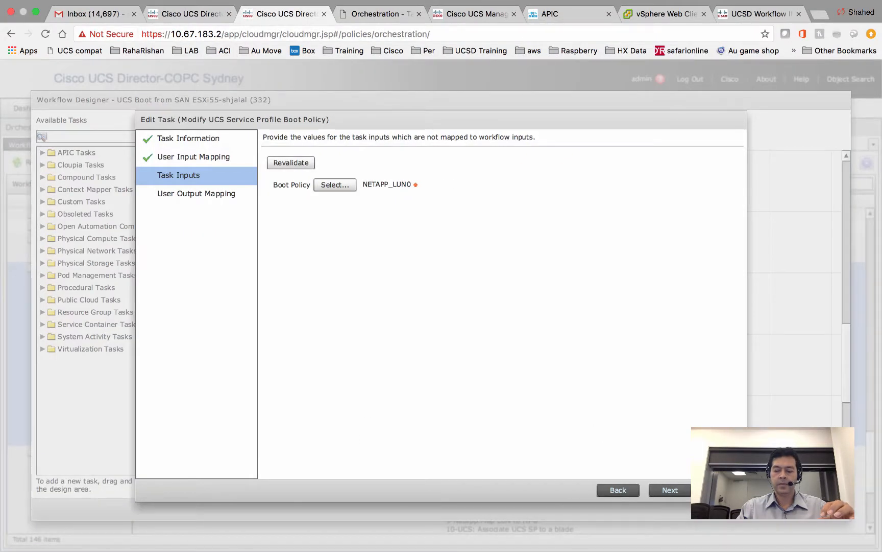
pyautogui.click(723, 490)
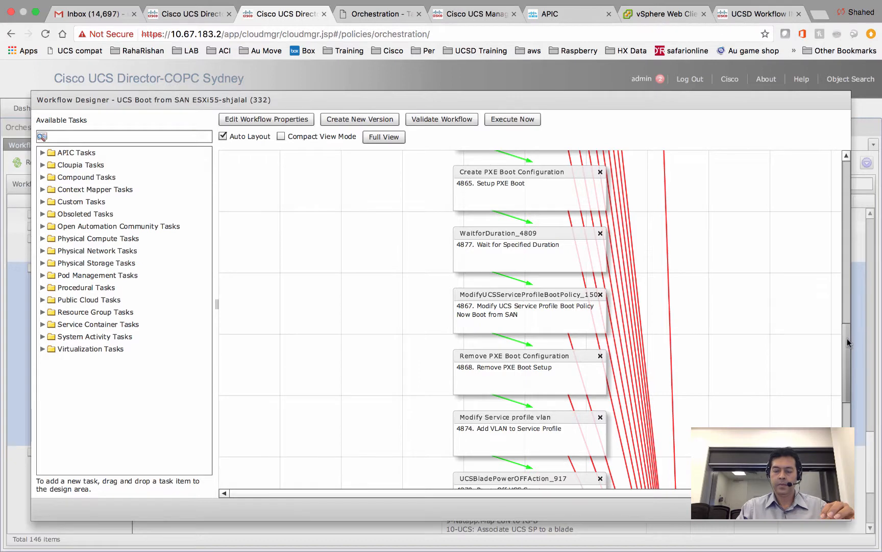
# - Execute the UCS Boot from SAN ESXi55 workflow for new service profile 'ucsddemo31'
pyautogui.moveTo(847, 340); pyautogui.dragTo(846, 355)
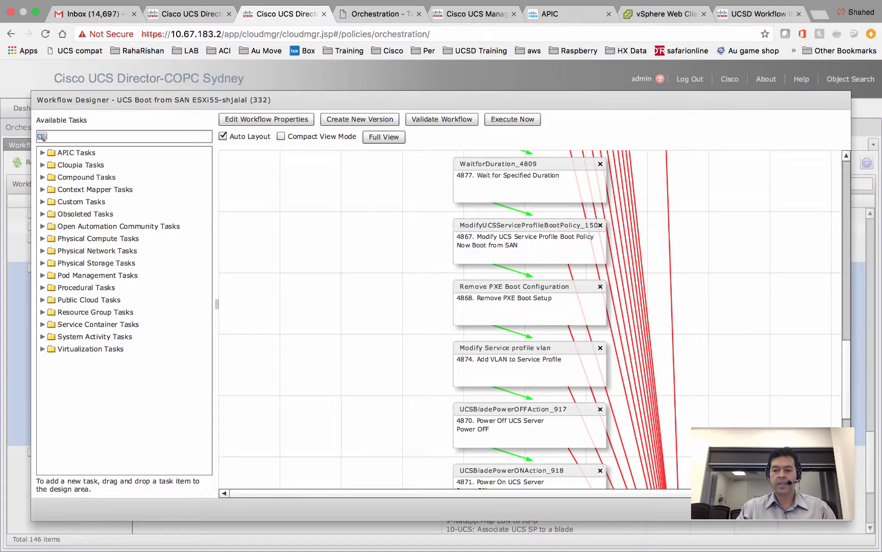
pyautogui.click(830, 509)
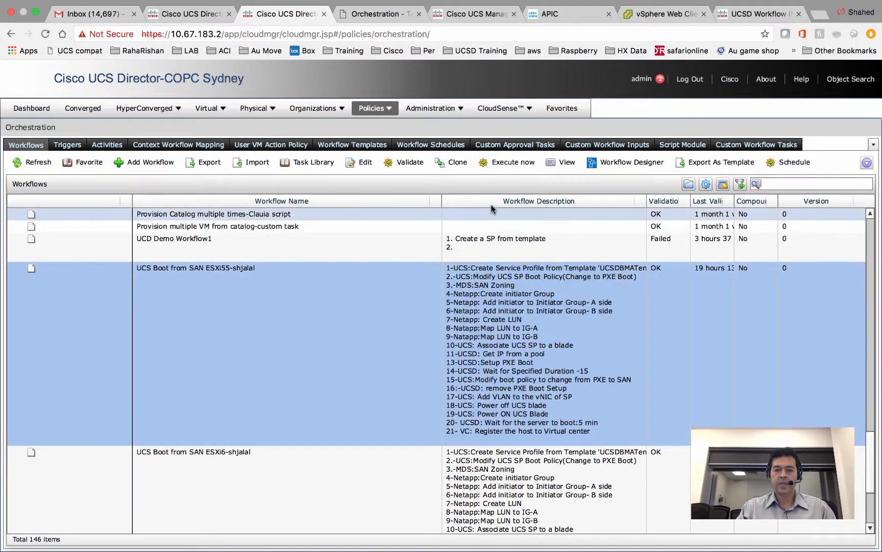
pyautogui.click(514, 164)
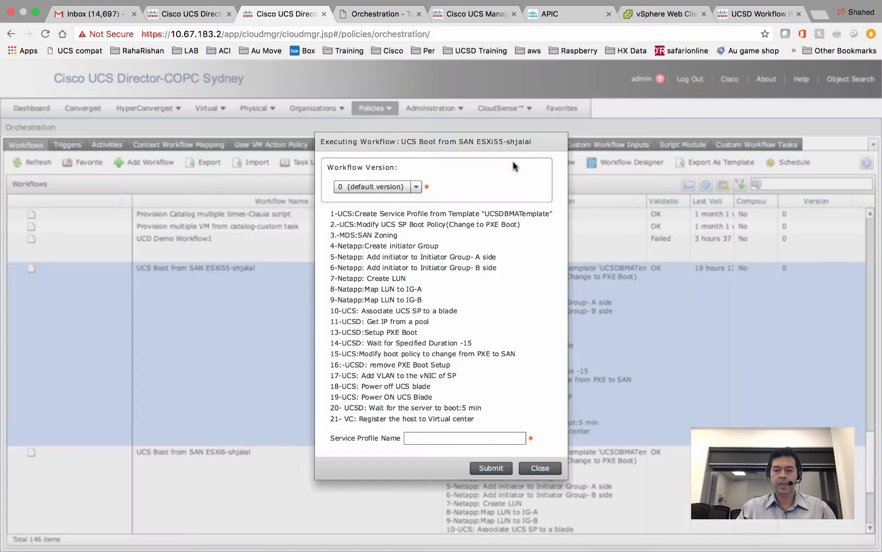
pyautogui.click(442, 438)
pyautogui.write('ucs')
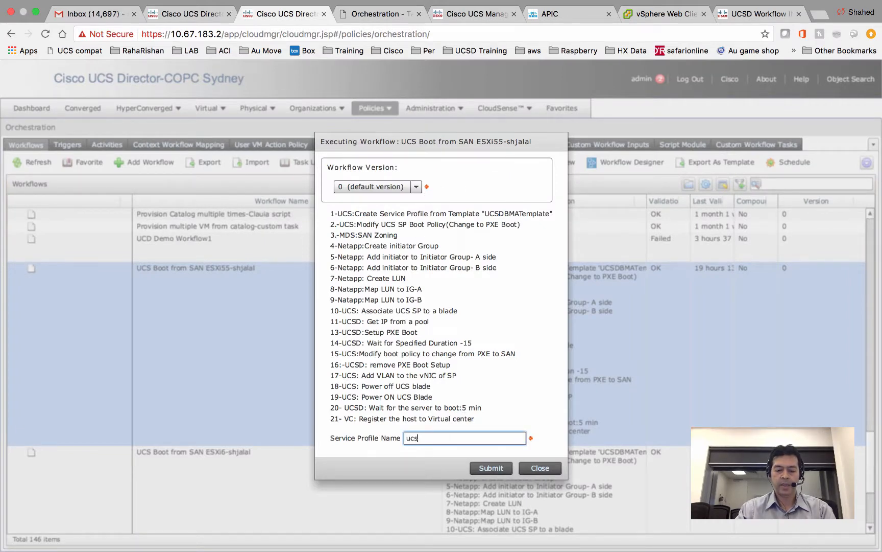
pyautogui.write('d')
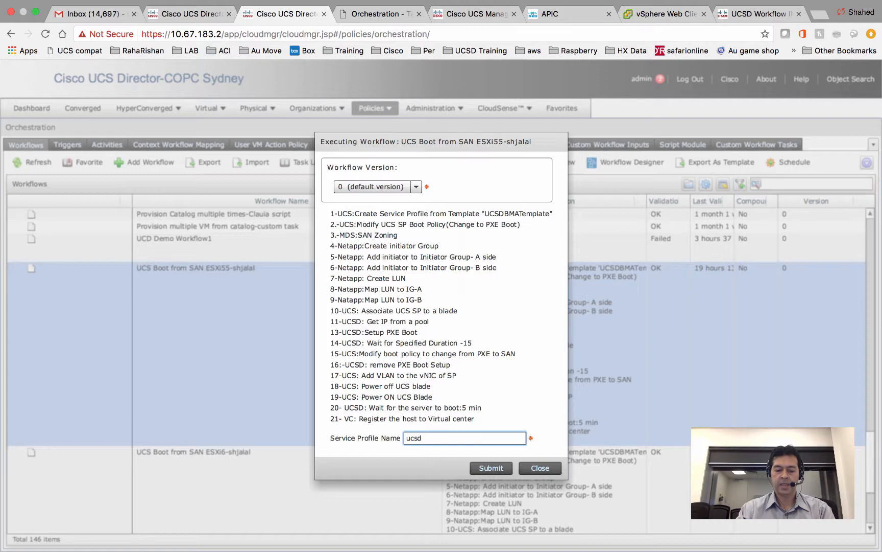
pyautogui.write('demo')
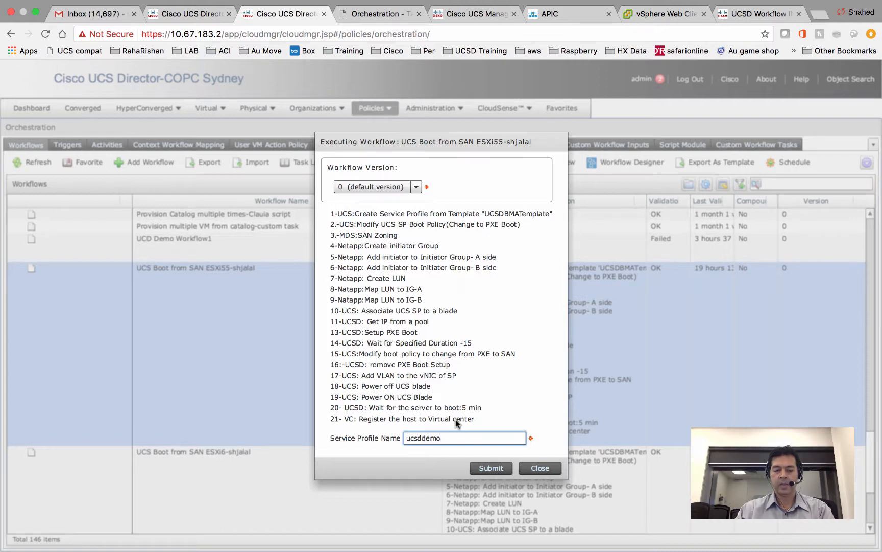
pyautogui.write('31')
pyautogui.click(485, 468)
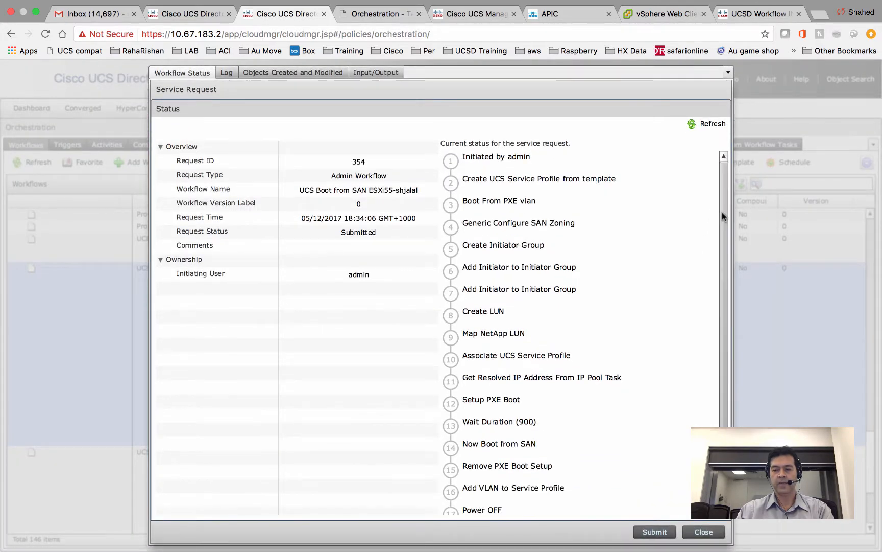
pyautogui.moveTo(722, 213); pyautogui.dragTo(722, 184)
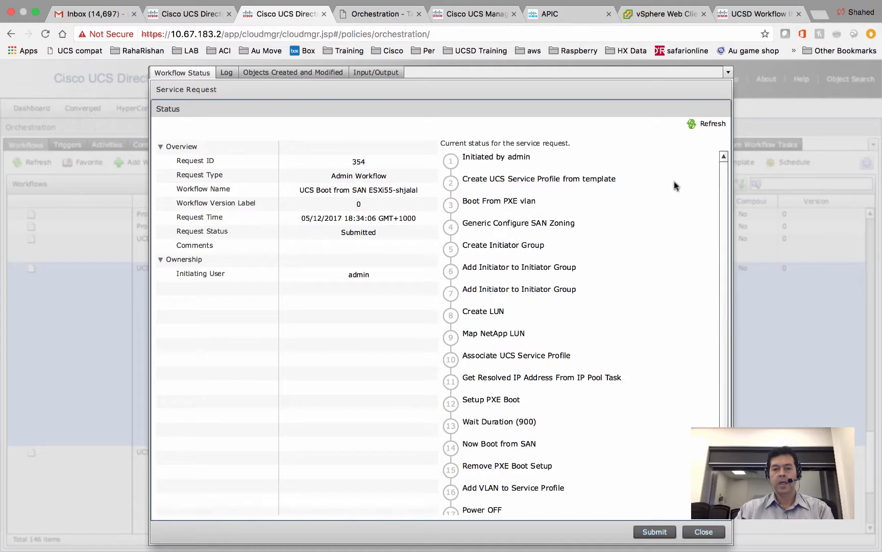
pyautogui.click(704, 532)
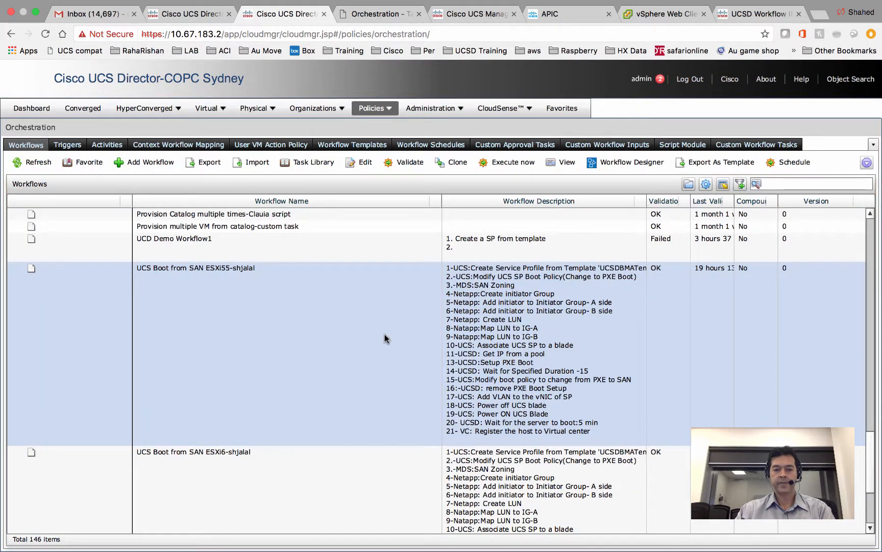
# - Open the workflow diagram and review the Remove PXE Boot Configuration task's inputs
pyautogui.doubleClick(384, 335)
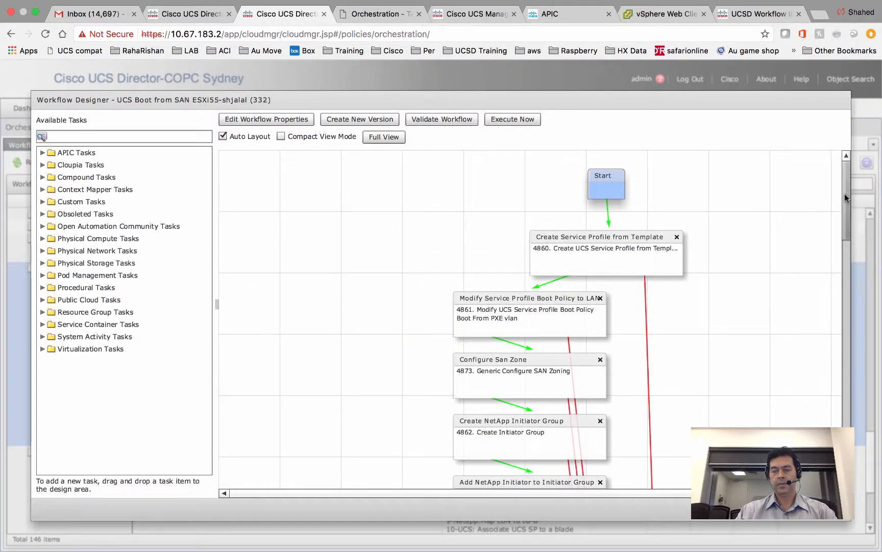
pyautogui.moveTo(845, 194); pyautogui.dragTo(838, 349)
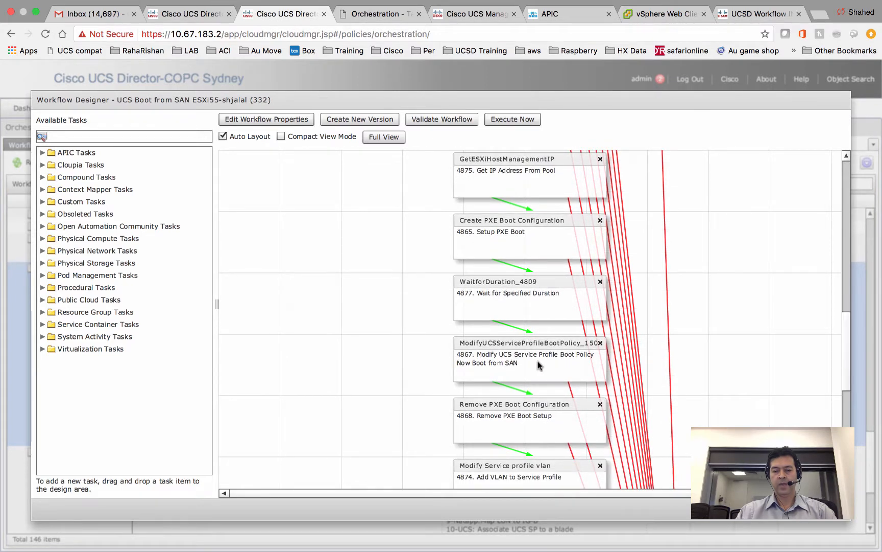
pyautogui.doubleClick(529, 424)
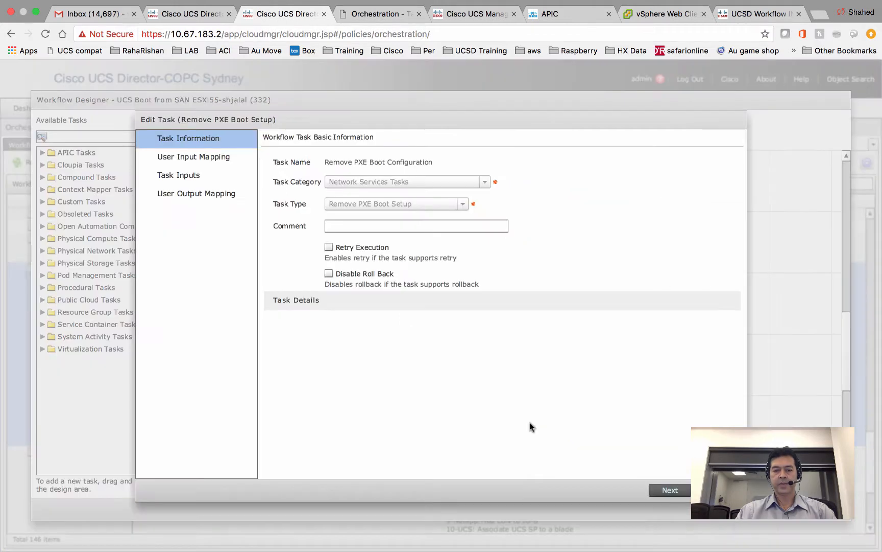
pyautogui.click(663, 488)
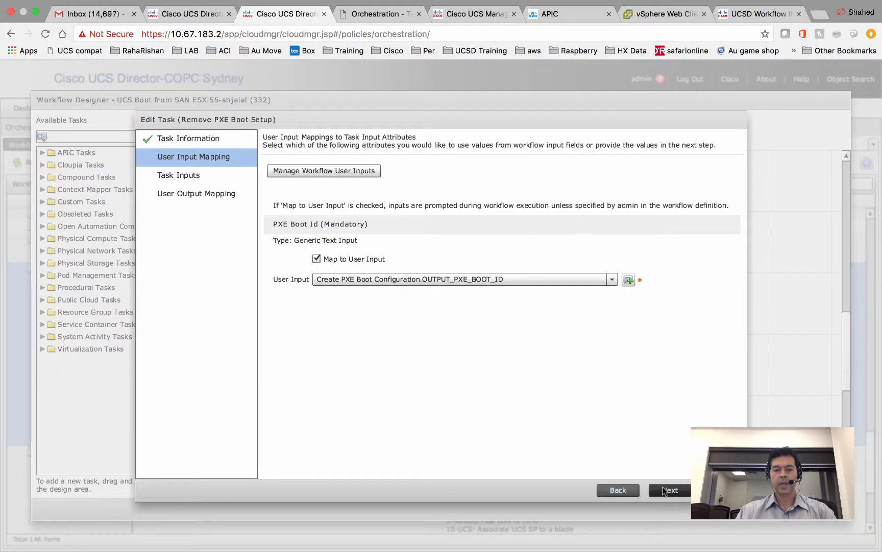
pyautogui.click(664, 489)
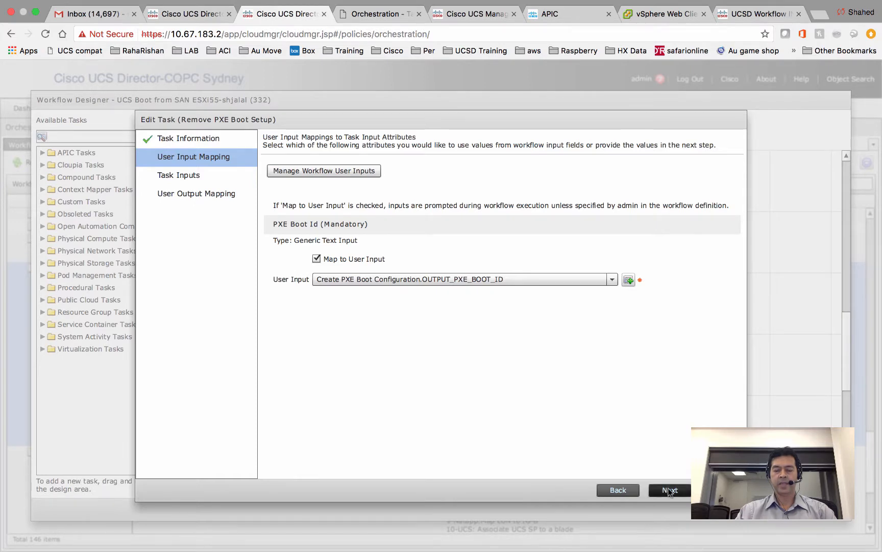
pyautogui.click(669, 490)
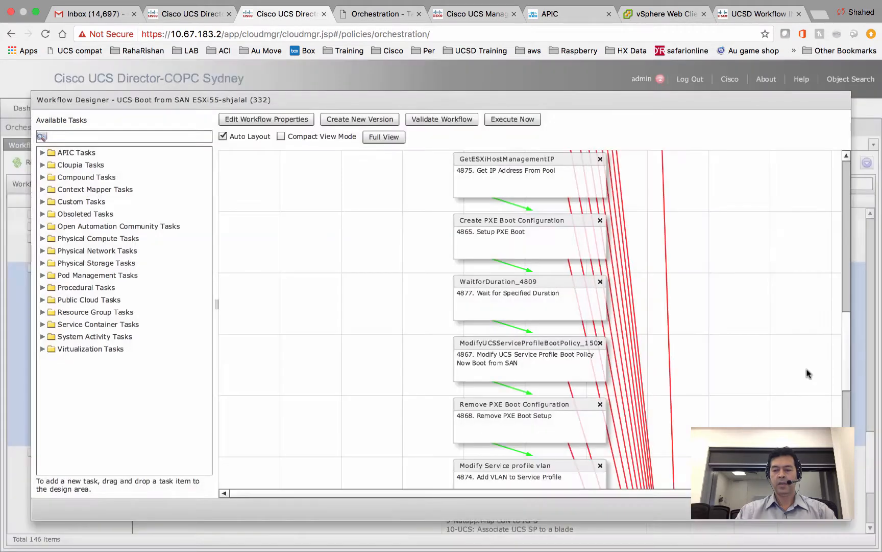
# - Review the Modify Service profile vlan task's input mappings and return to the canvas
pyautogui.moveTo(844, 351); pyautogui.dragTo(842, 390)
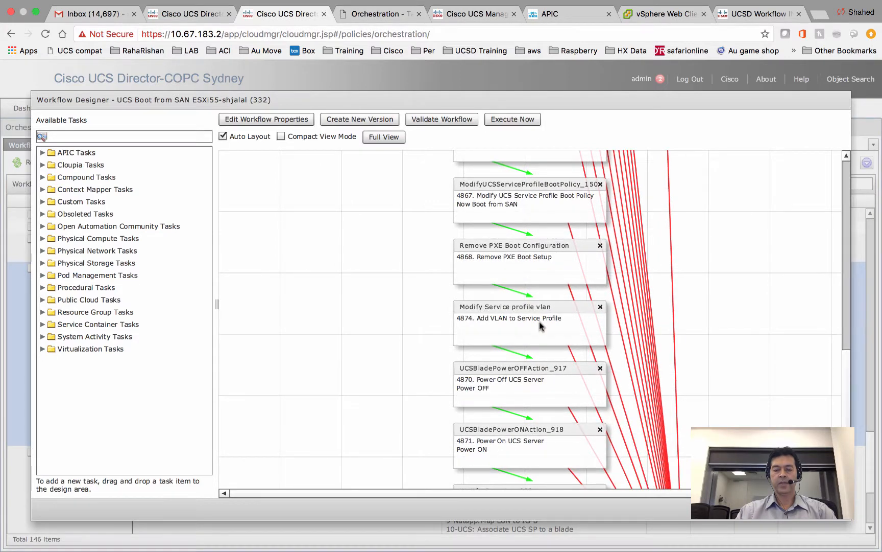
pyautogui.doubleClick(540, 326)
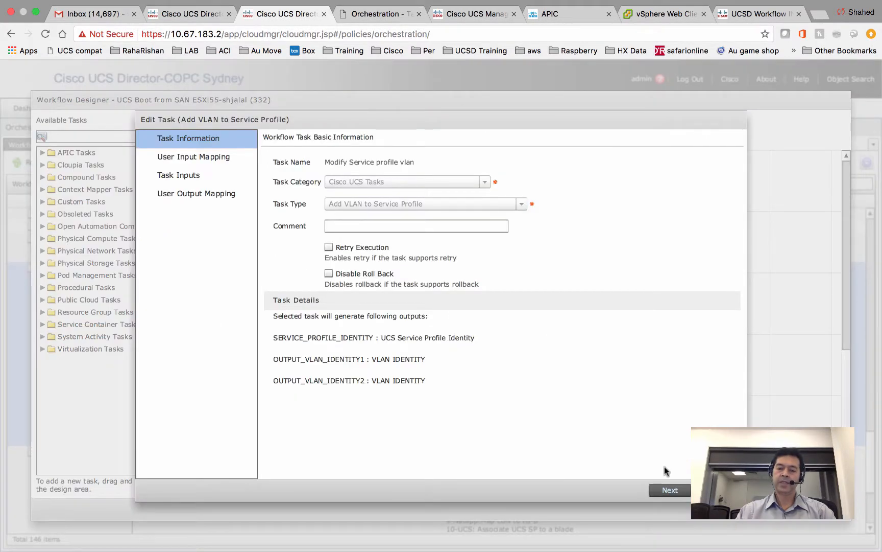
pyautogui.click(669, 492)
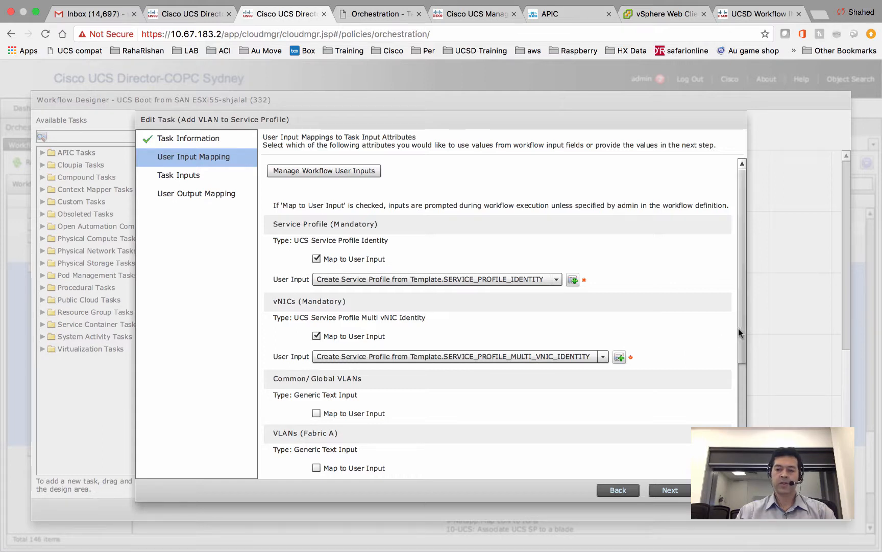
pyautogui.moveTo(738, 330); pyautogui.dragTo(737, 346)
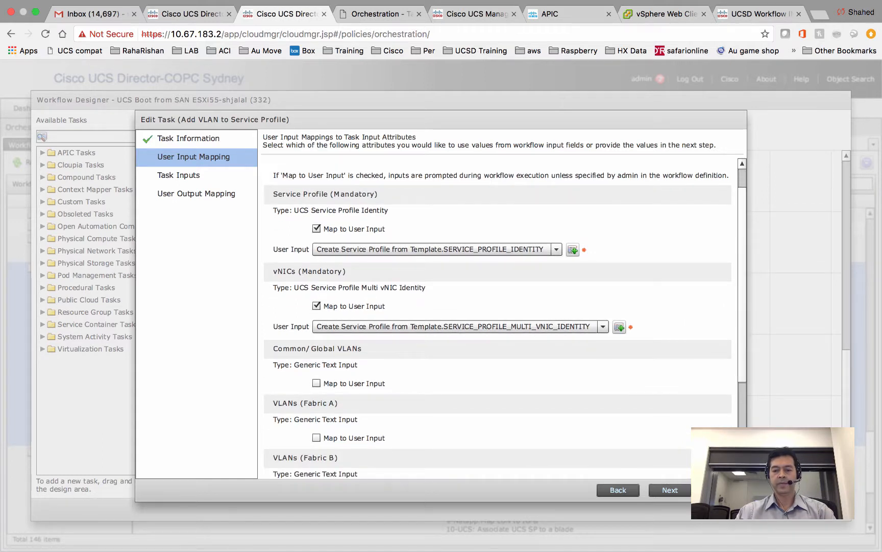
pyautogui.click(721, 489)
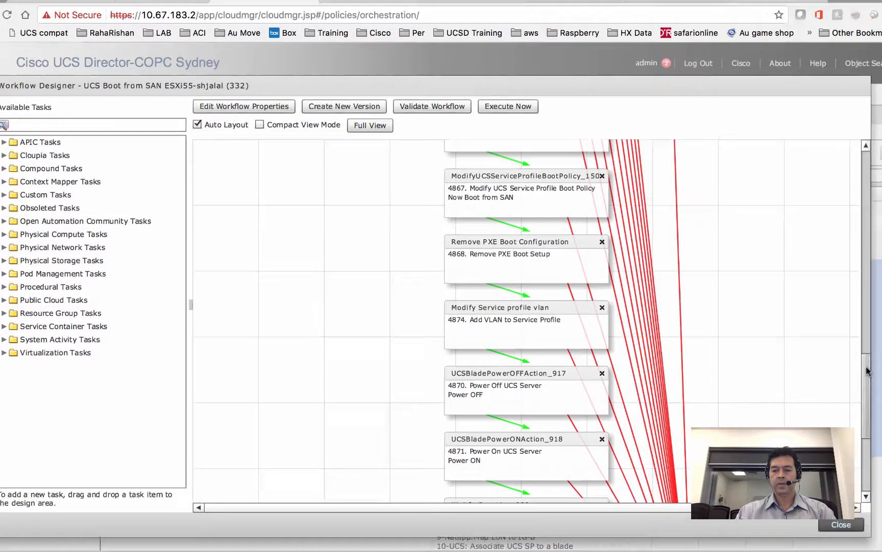
pyautogui.moveTo(846, 362); pyautogui.dragTo(847, 392)
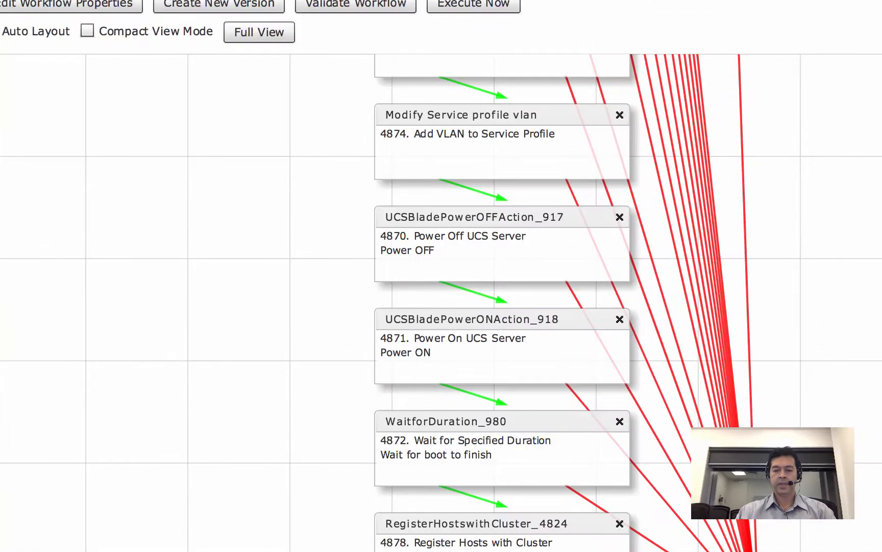
pyautogui.moveTo(881, 444); pyautogui.dragTo(881, 457)
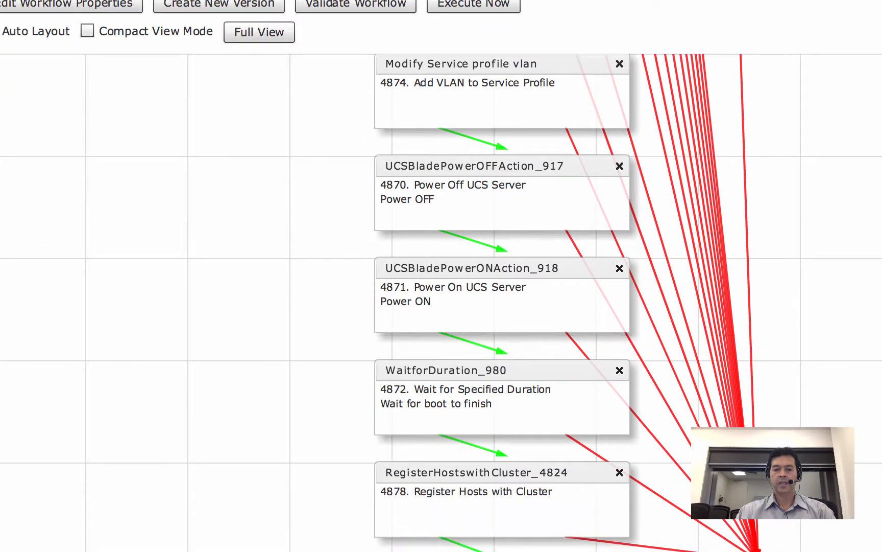
pyautogui.doubleClick(549, 512)
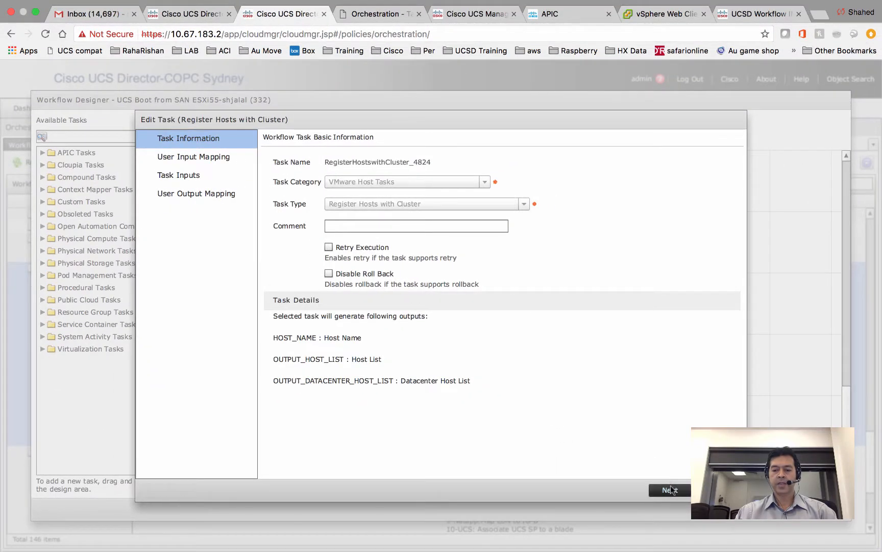
pyautogui.click(671, 489)
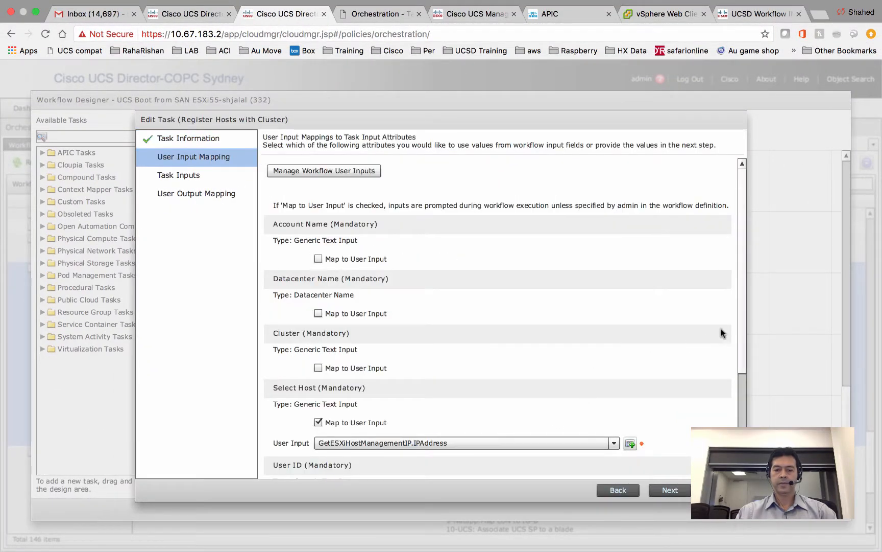
pyautogui.scroll(-2, 737, 313)
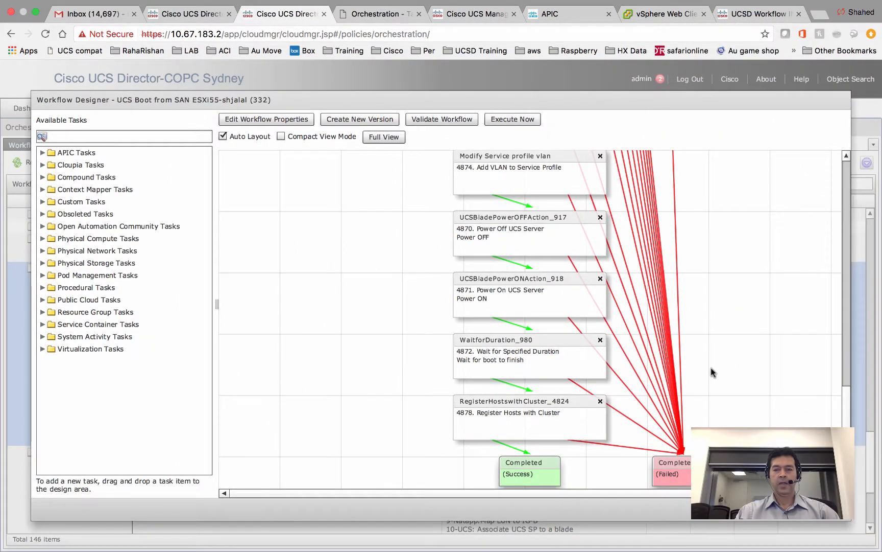
# - Open the UCSD workflow index article on registering ESXi hosts with vCenter by hostname
pyautogui.click(744, 16)
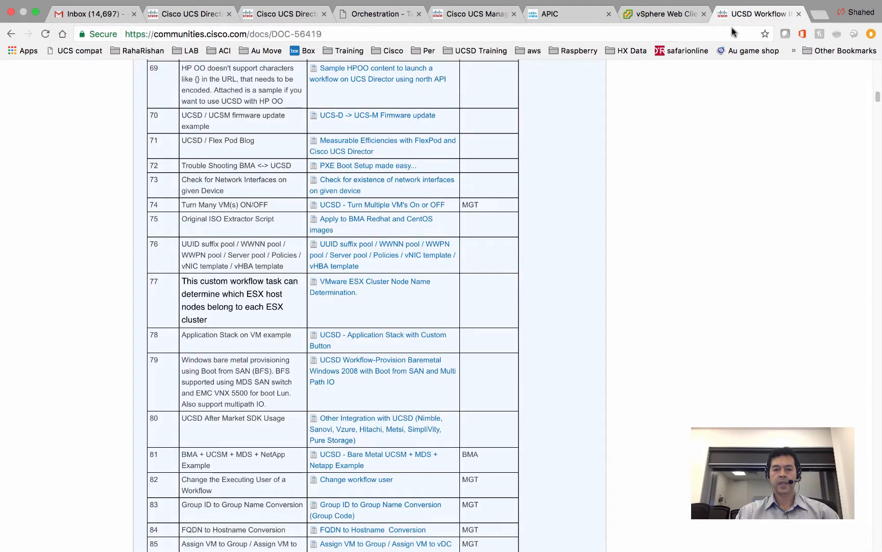
pyautogui.scroll(6, 605, 209)
pyautogui.scroll(18, 605, 209)
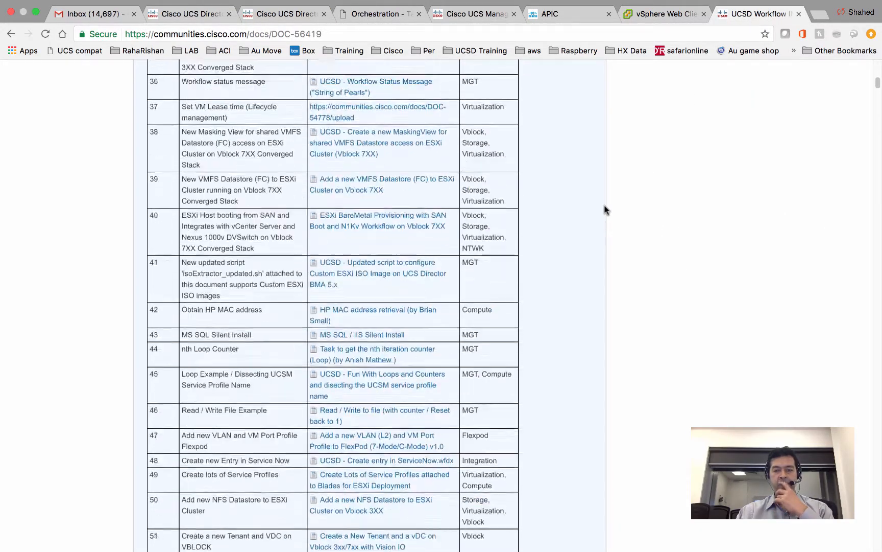
pyautogui.scroll(12, 605, 209)
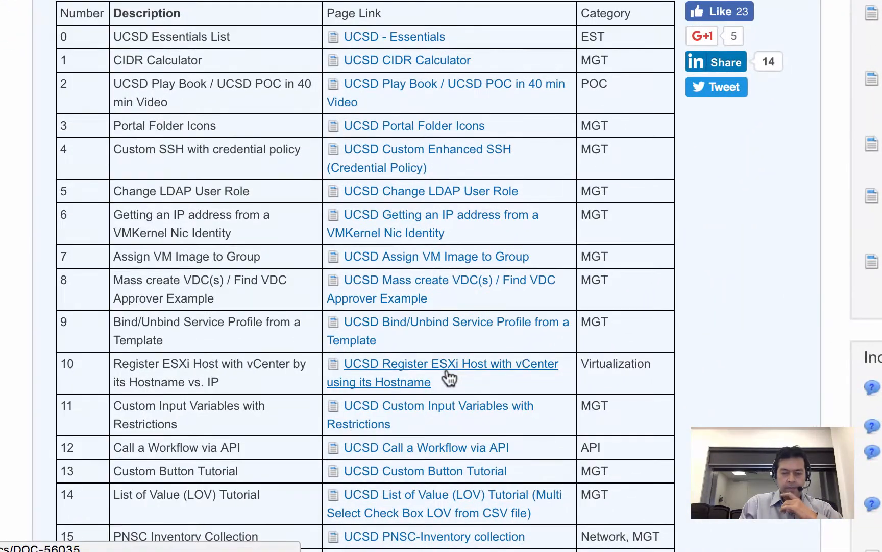
pyautogui.click(447, 373)
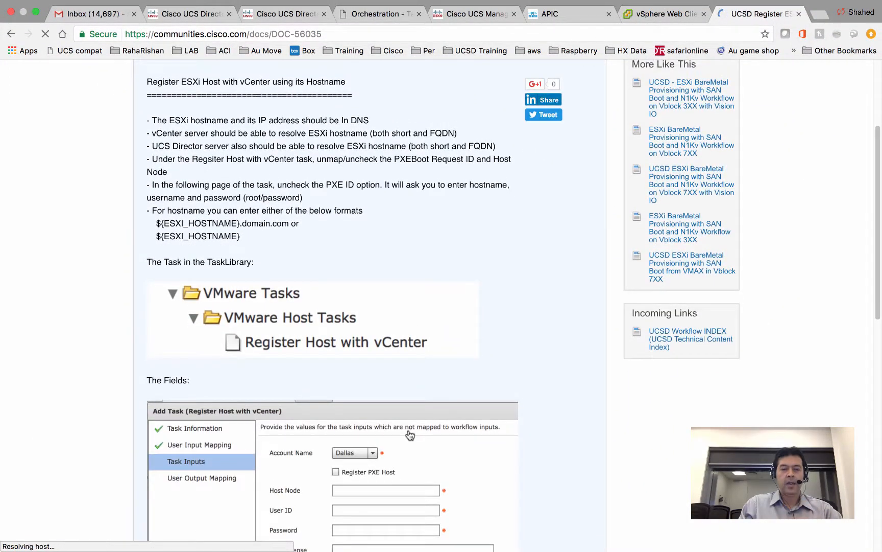
# - Highlight the vCenter and UCS Director hostname resolution requirements while reading the article
pyautogui.scroll(-1, 413, 425)
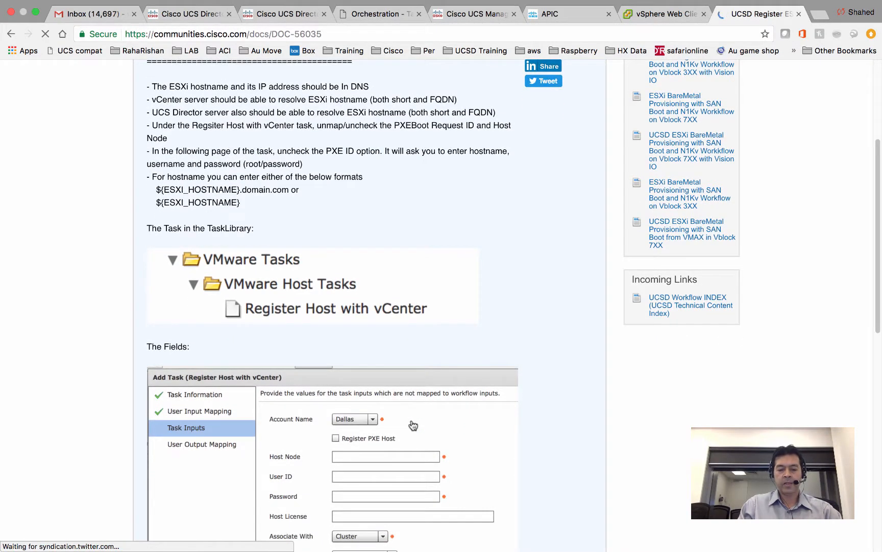
pyautogui.scroll(2, 411, 423)
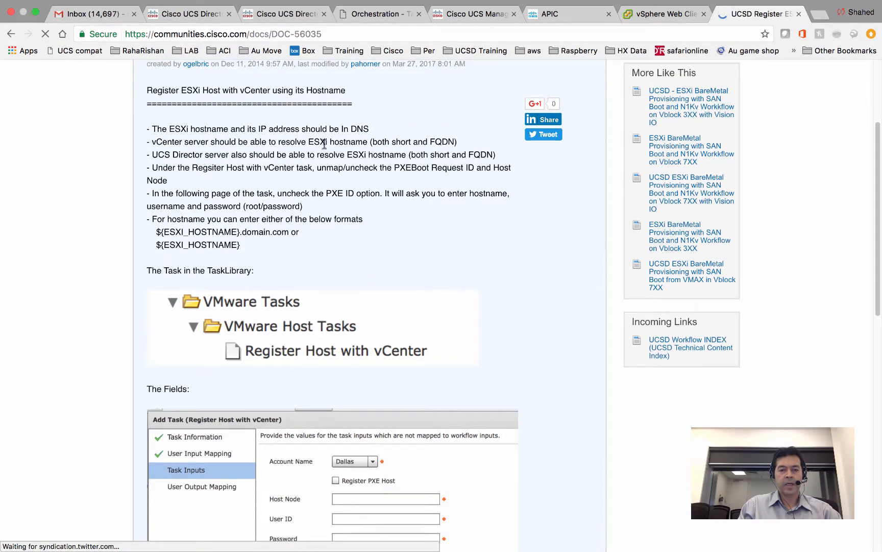
pyautogui.moveTo(172, 149); pyautogui.dragTo(313, 142)
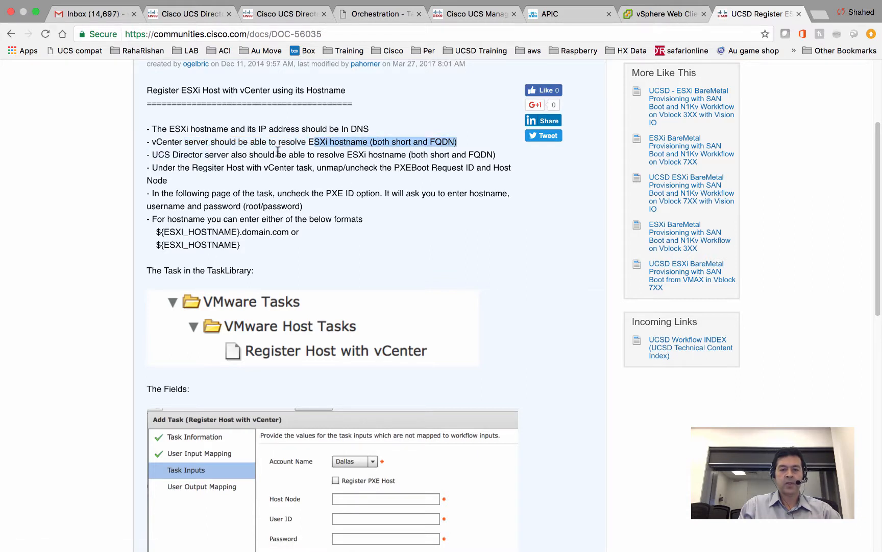
pyautogui.click(213, 158)
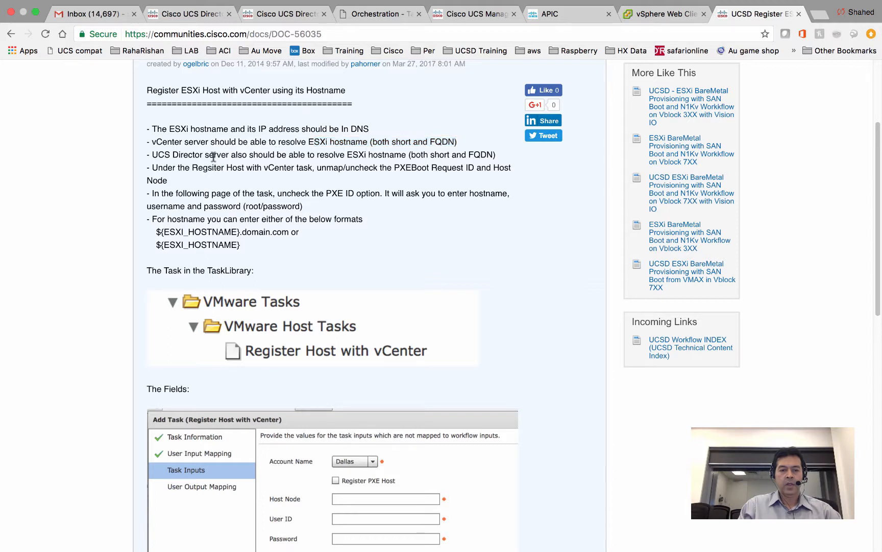
pyautogui.moveTo(213, 157); pyautogui.dragTo(249, 165)
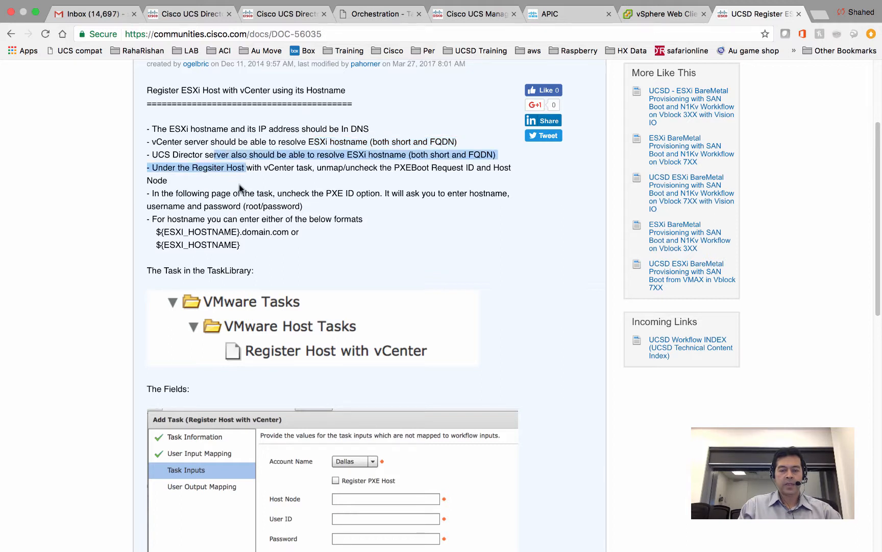
pyautogui.scroll(-2, 300, 274)
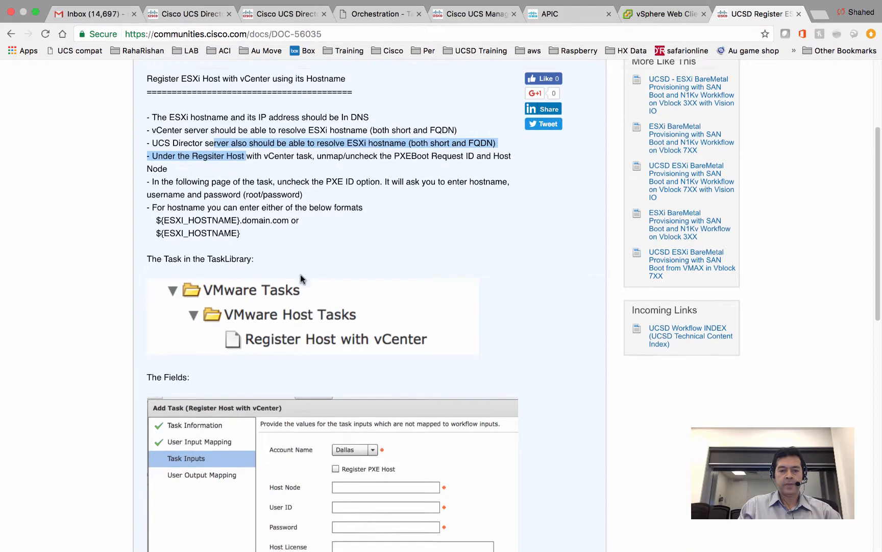
pyautogui.scroll(-5, 274, 194)
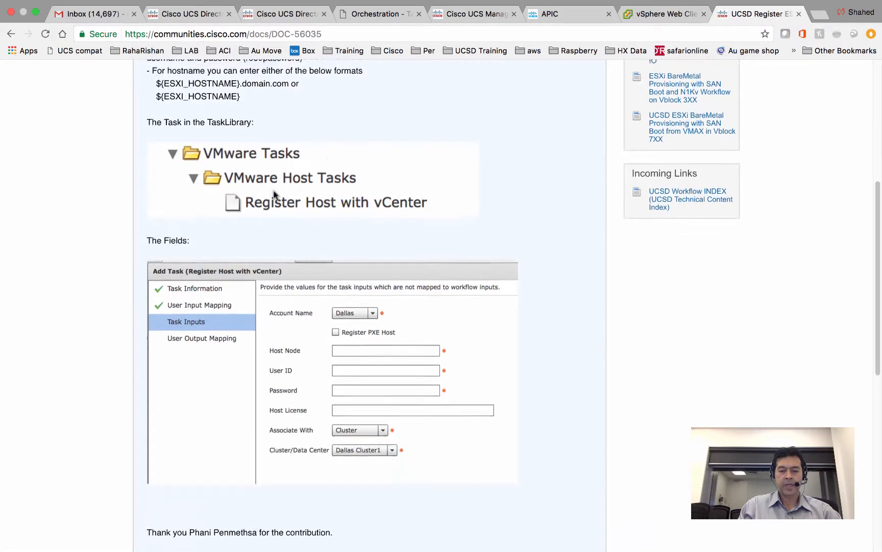
pyautogui.scroll(-5, 275, 195)
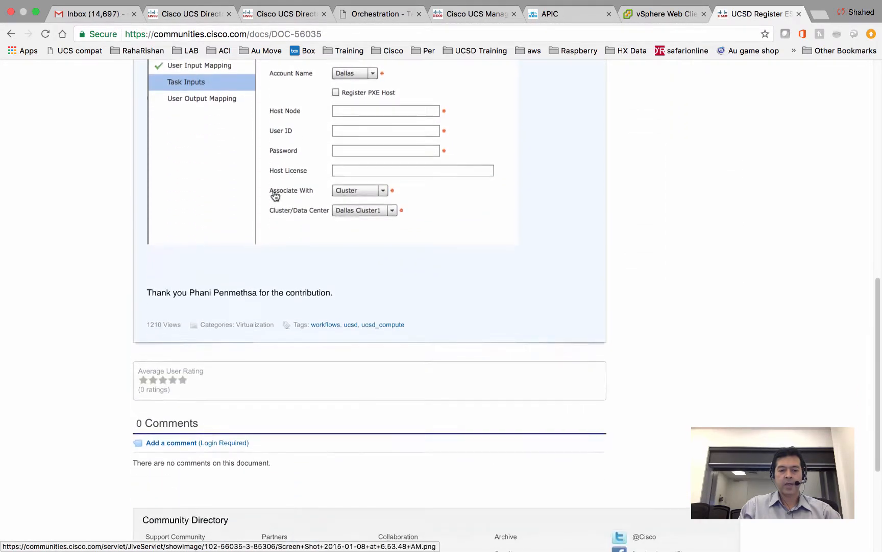
pyautogui.scroll(9, 275, 195)
pyautogui.scroll(5, 275, 194)
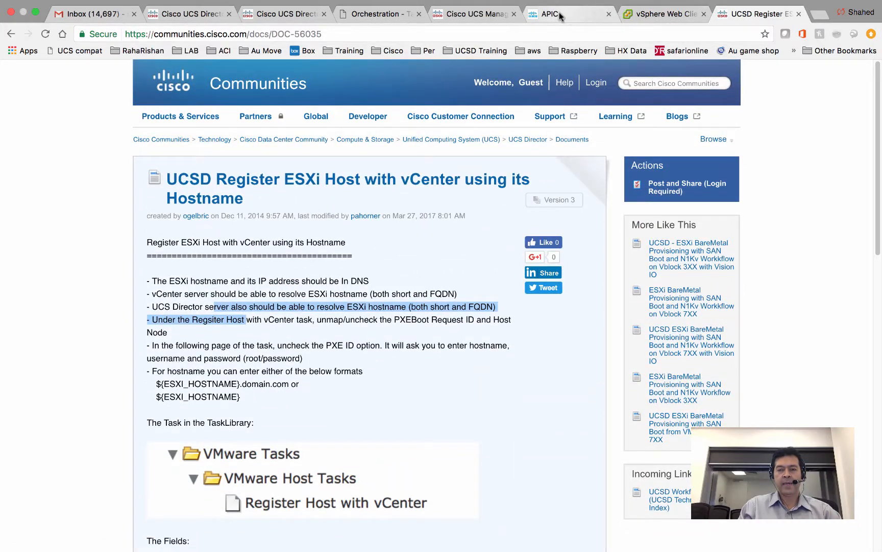
# - Confirm in UCS Manager that service profile ucsddemo31 under UCSDTrg is unassociated, then return to UCS Director
pyautogui.click(465, 16)
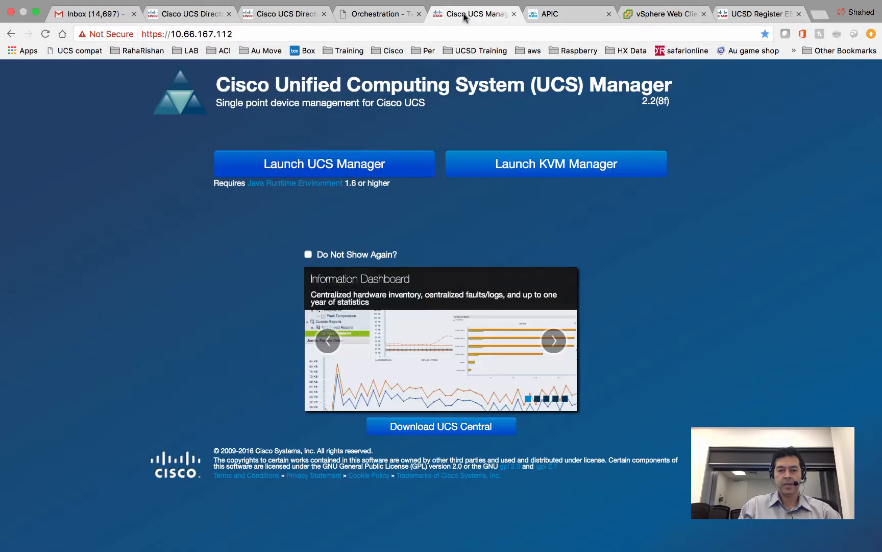
pyautogui.click(387, 15)
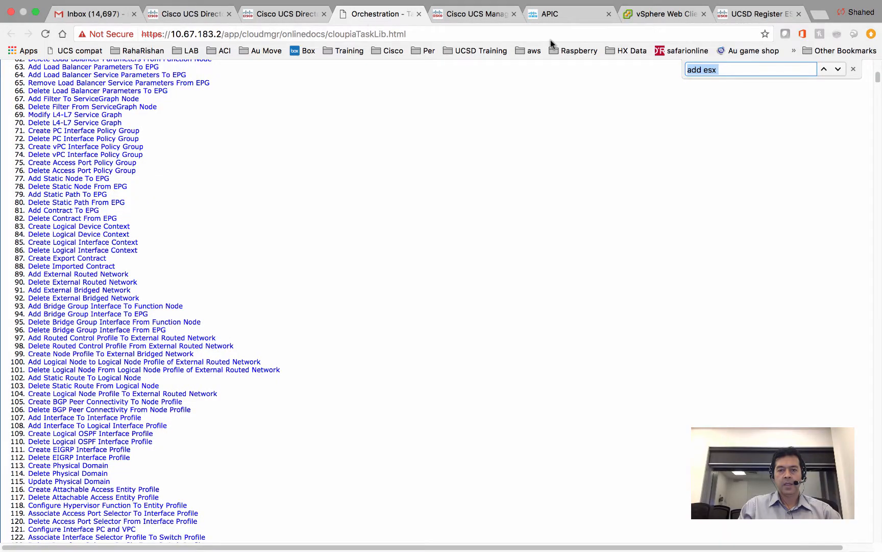
pyautogui.hotkey('ctrl', 'Left')
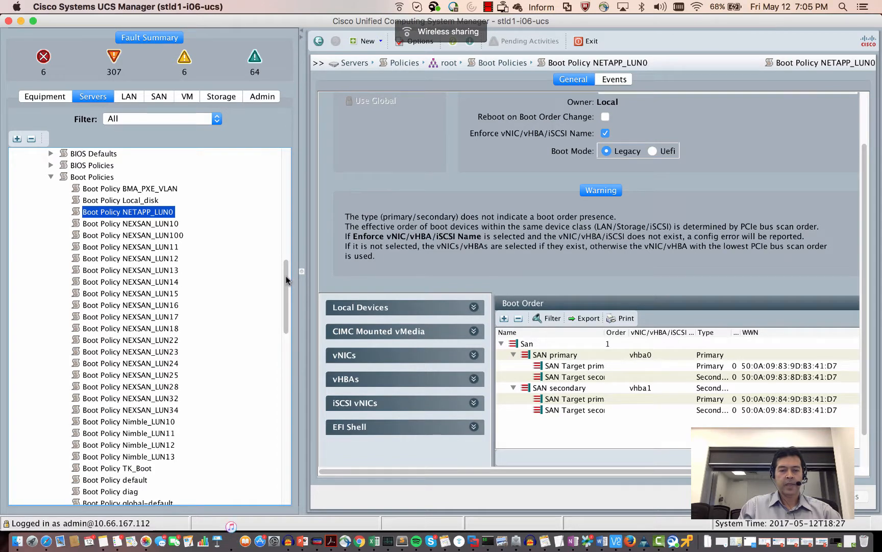
pyautogui.moveTo(288, 279); pyautogui.dragTo(288, 206)
pyautogui.scroll(3, 288, 206)
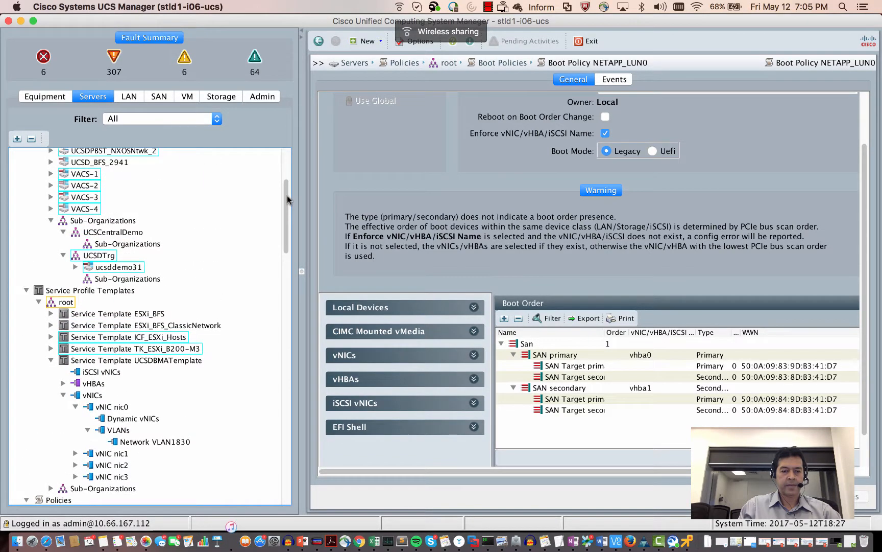
pyautogui.click(127, 270)
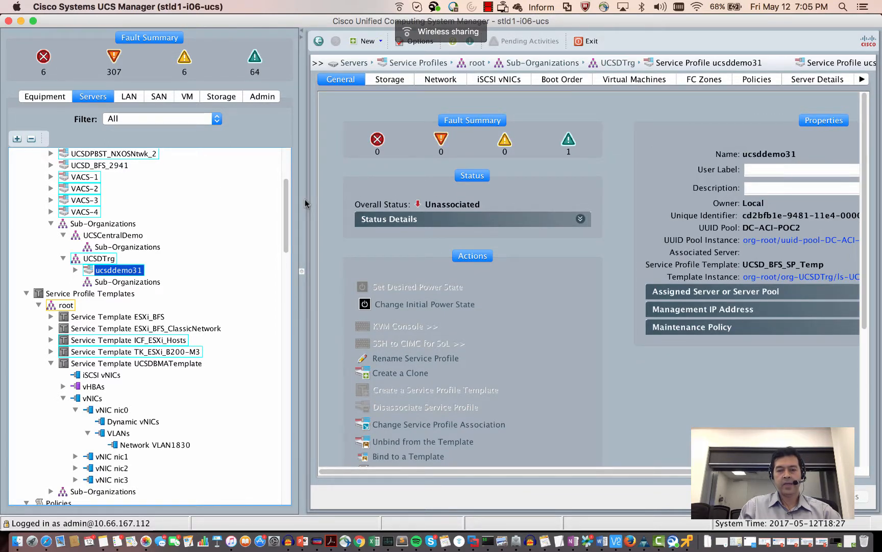
pyautogui.press('super+Tab')
pyautogui.click(306, 16)
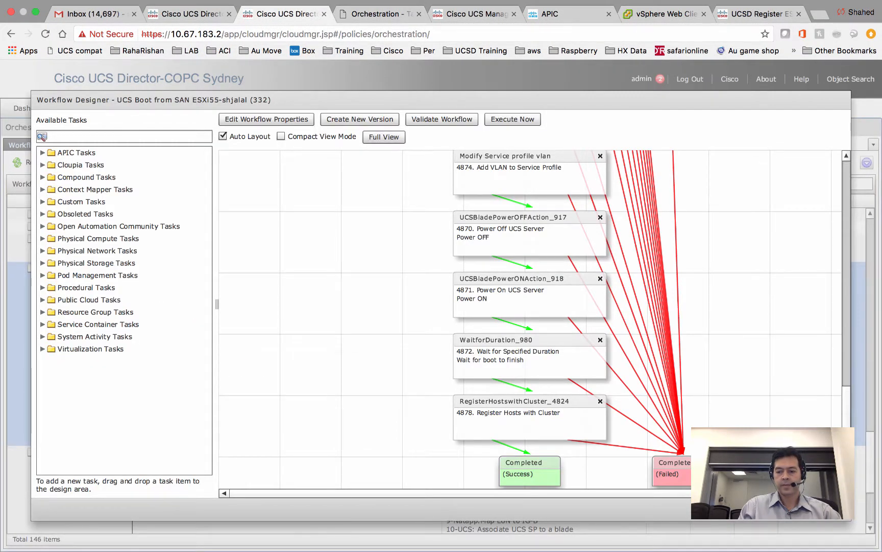
# - Go to Service Requests and open the workflow status of request 354
pyautogui.click(830, 509)
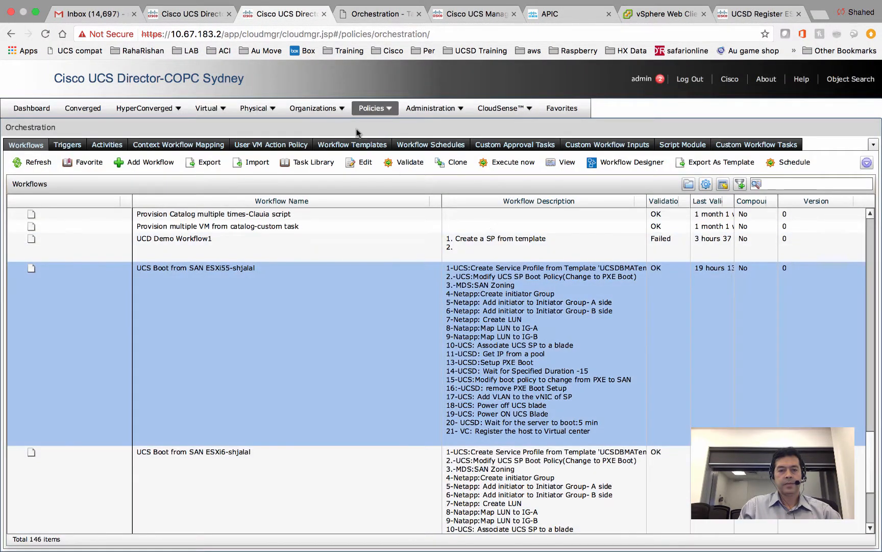
pyautogui.moveTo(337, 106)
pyautogui.click(326, 124)
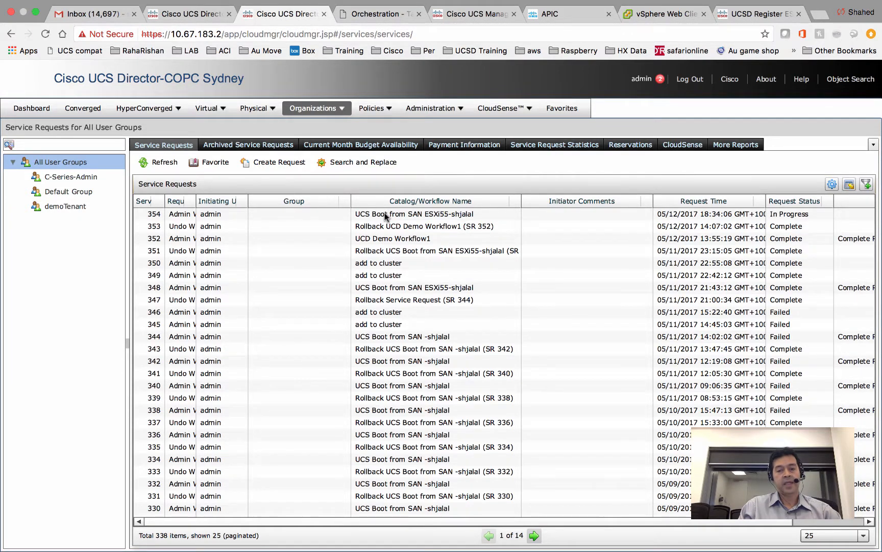
pyautogui.click(385, 213)
pyautogui.doubleClick(384, 213)
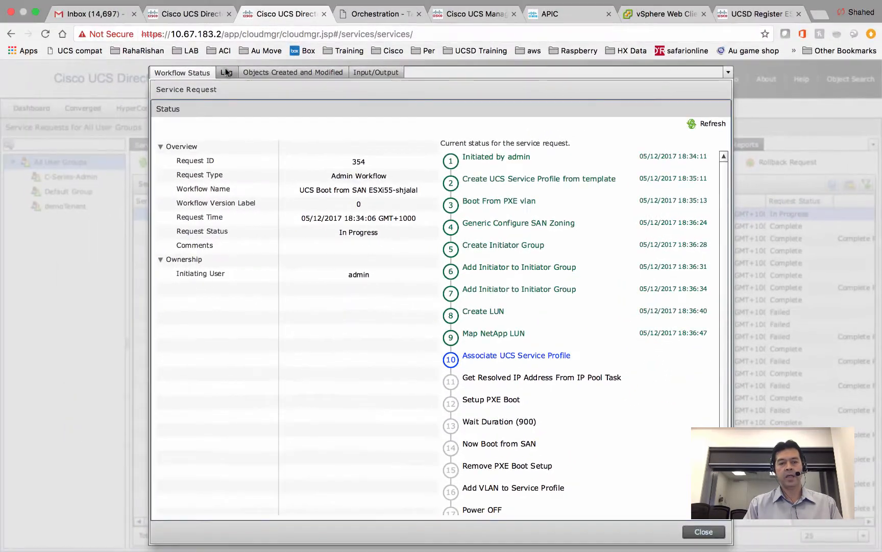
# - Check the log's AssociatePreSanitize status and expand Generic Configure SAN Zoning under Input/Output
pyautogui.click(226, 74)
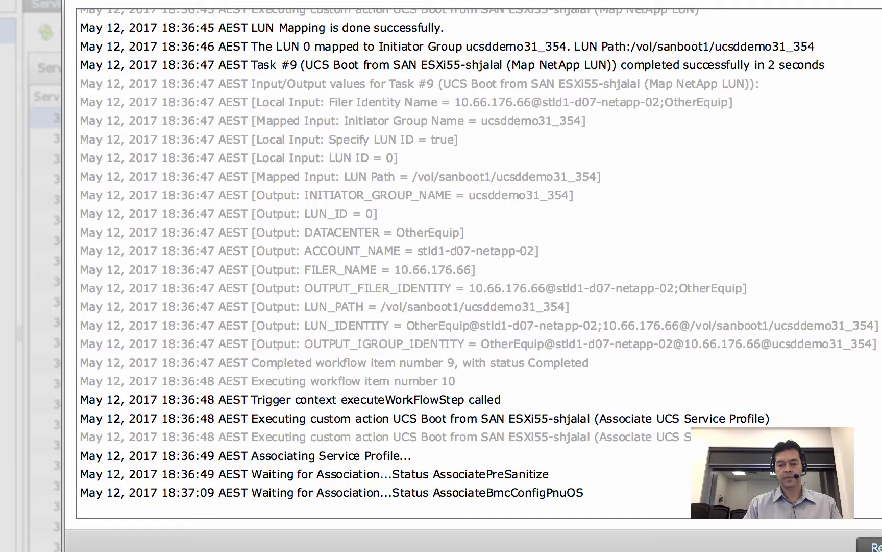
pyautogui.moveTo(543, 474); pyautogui.dragTo(422, 469)
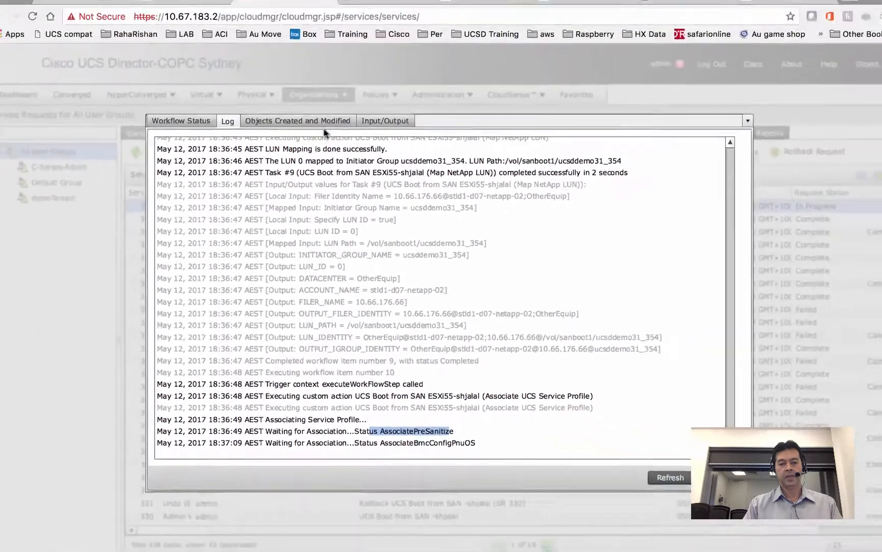
pyautogui.click(376, 135)
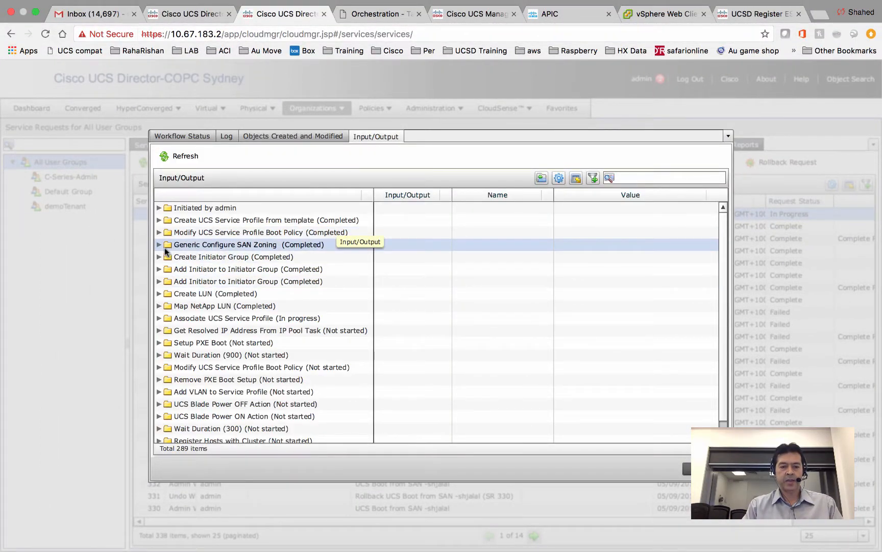
pyautogui.click(159, 245)
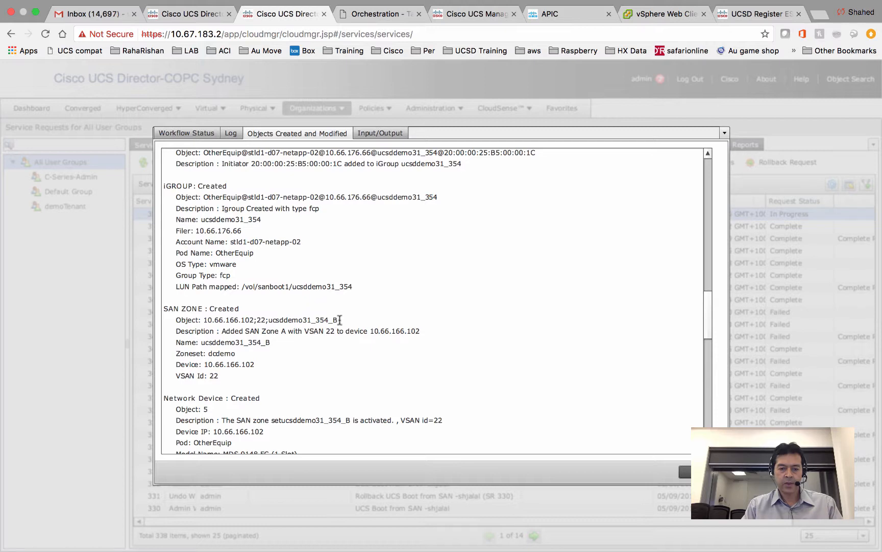
# - Select and copy the SAN zone name ucsddemo31_354_B, then exit the full-screen browser
pyautogui.moveTo(339, 319); pyautogui.dragTo(271, 322)
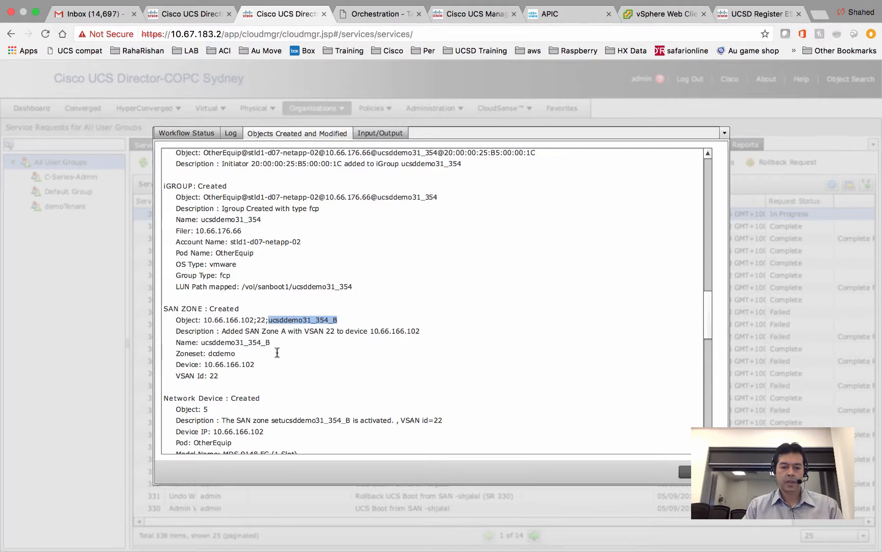
pyautogui.click(277, 345)
pyautogui.moveTo(271, 345); pyautogui.dragTo(203, 337)
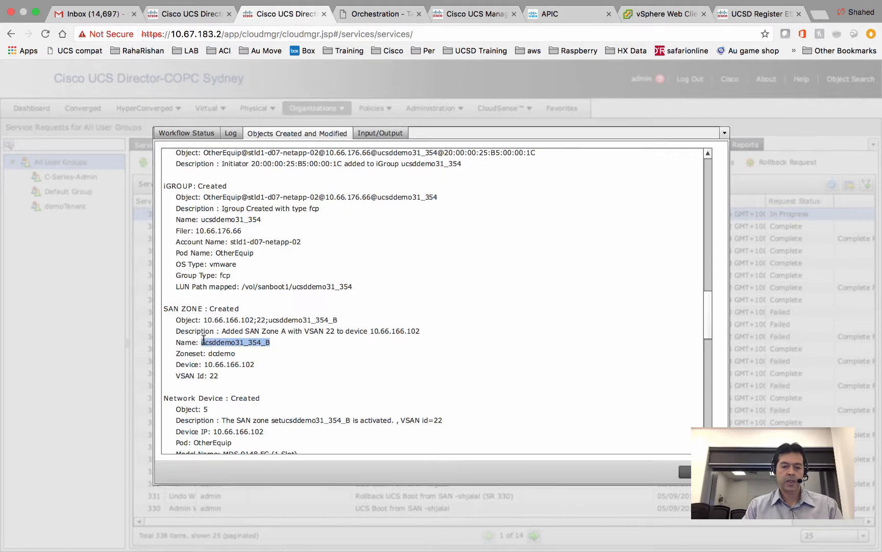
pyautogui.rightClick(228, 346)
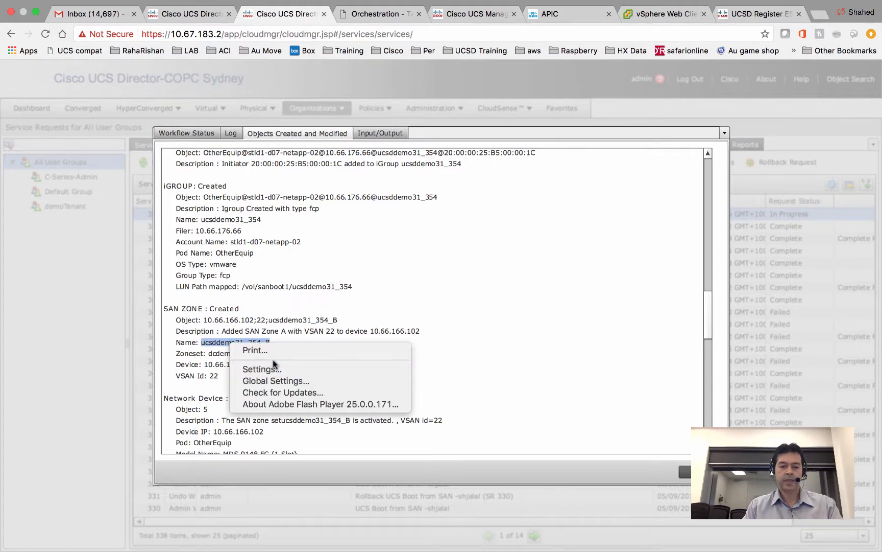
pyautogui.click(209, 341)
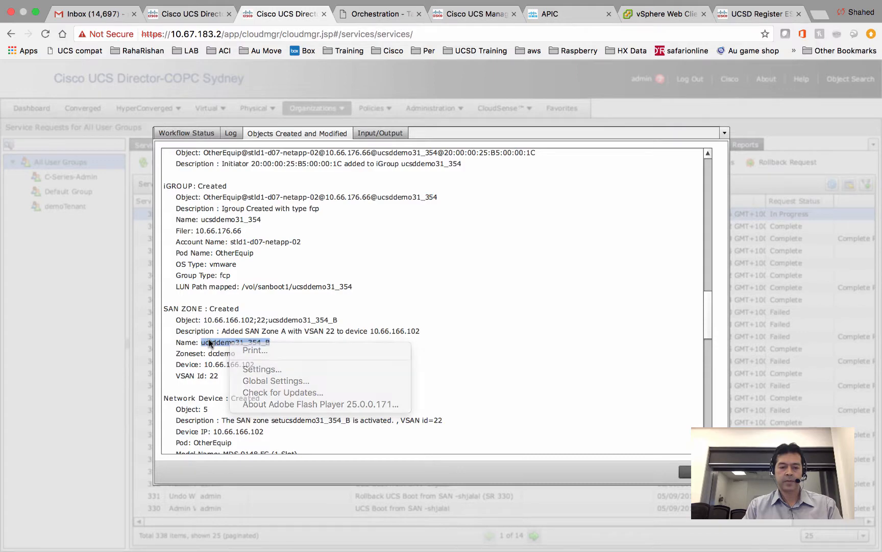
pyautogui.rightClick(209, 341)
pyautogui.click(206, 342)
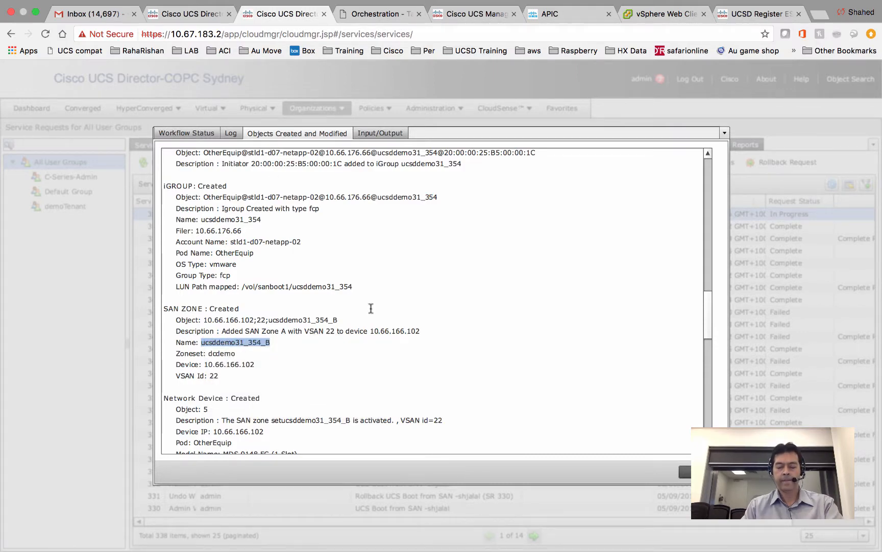
pyautogui.hotkey('ctrl', 'Left')
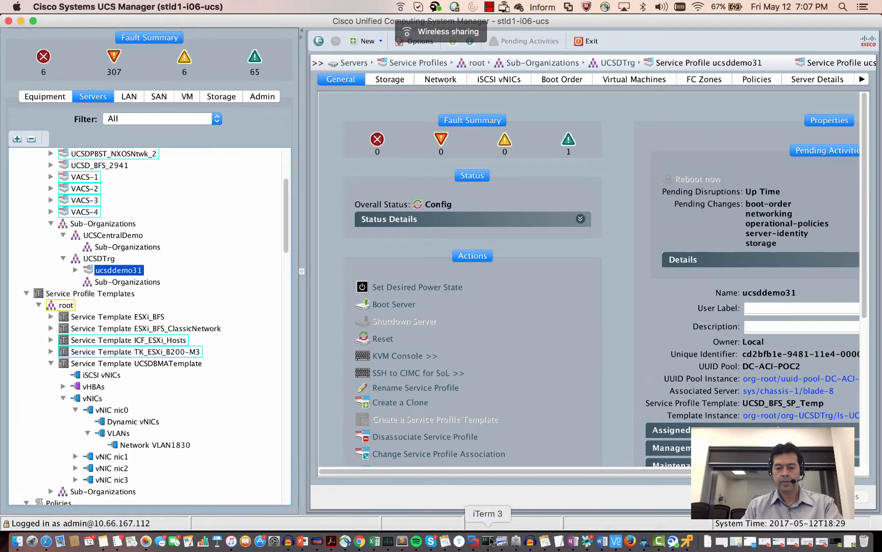
# - Run 'show zone name ucsddemo31_354_B' on the MDS switch using the pasted zone name
pyautogui.click(491, 538)
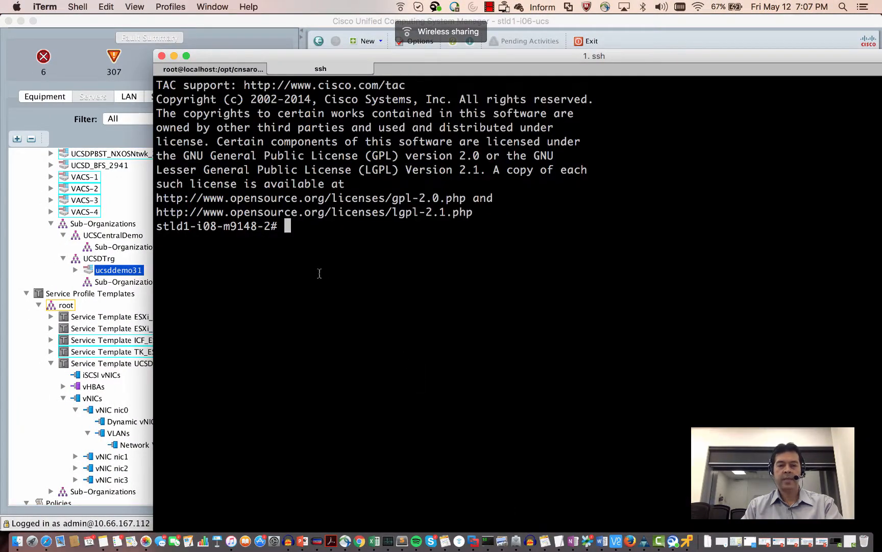
pyautogui.write('show')
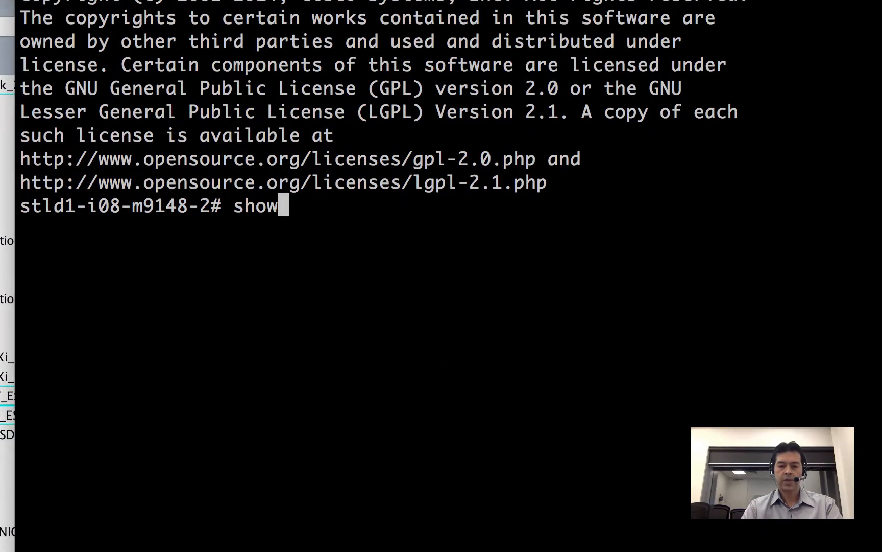
pyautogui.write(' zon')
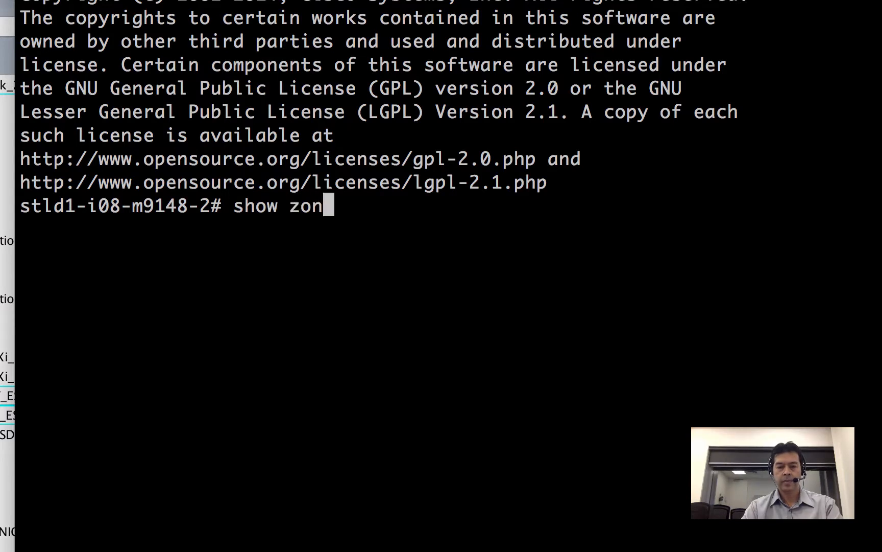
pyautogui.press('Tab')
pyautogui.write('e')
pyautogui.press('Return')
pyautogui.press('Return')
pyautogui.press('Return')
pyautogui.press('Return')
pyautogui.press('Return')
pyautogui.press('Return')
pyautogui.press('Return')
pyautogui.write('show')
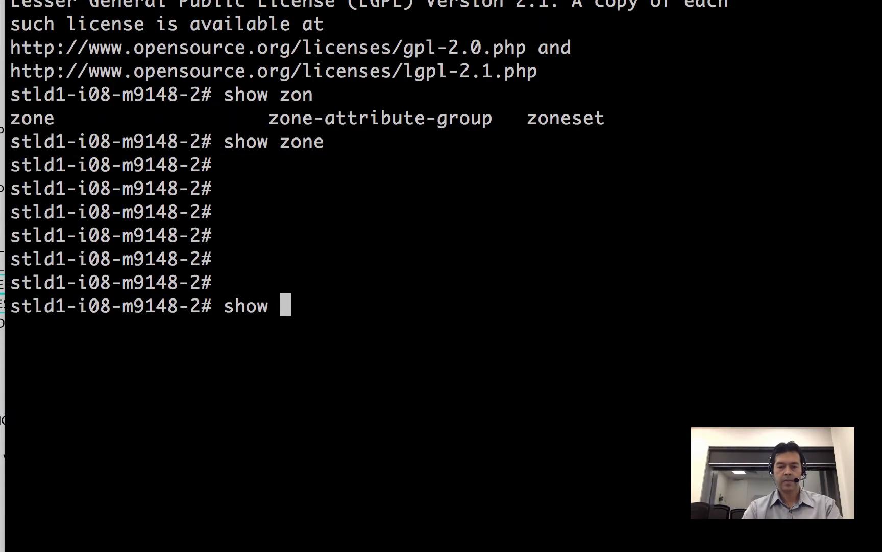
pyautogui.write(' zon')
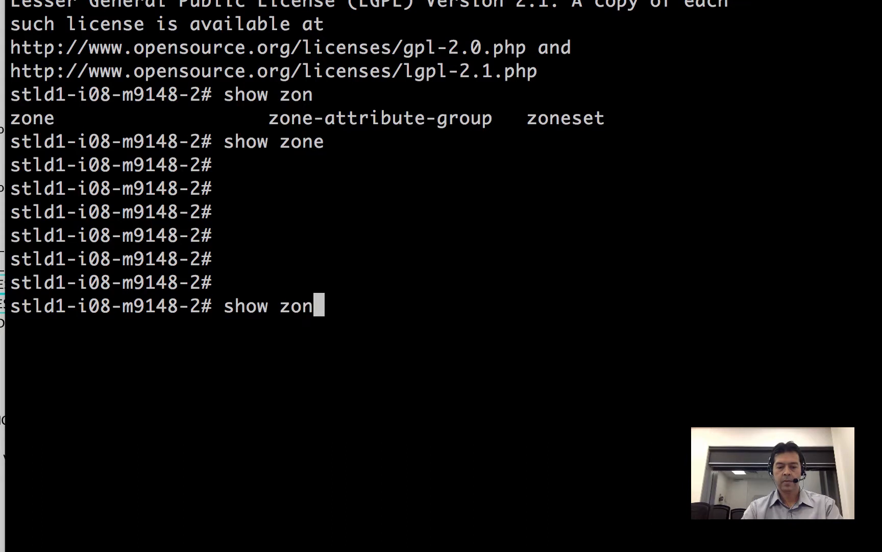
pyautogui.write('e name')
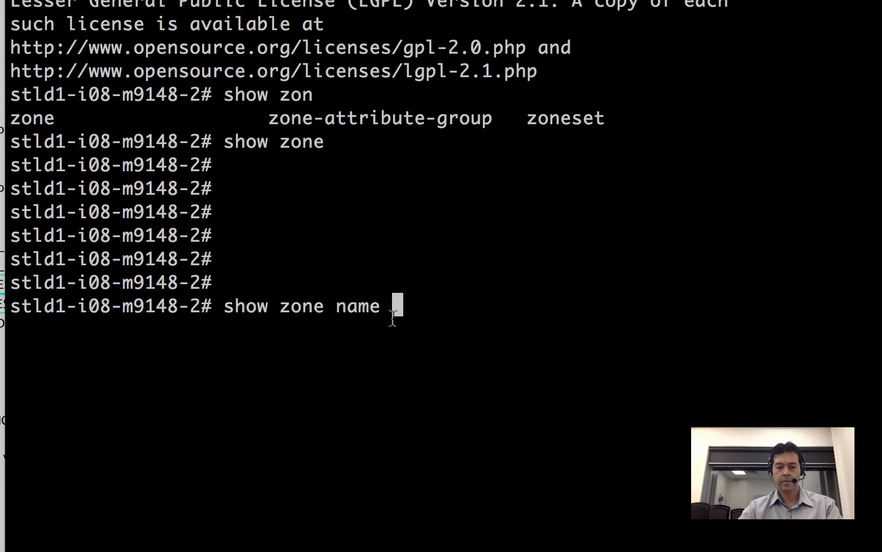
pyautogui.rightClick(407, 304)
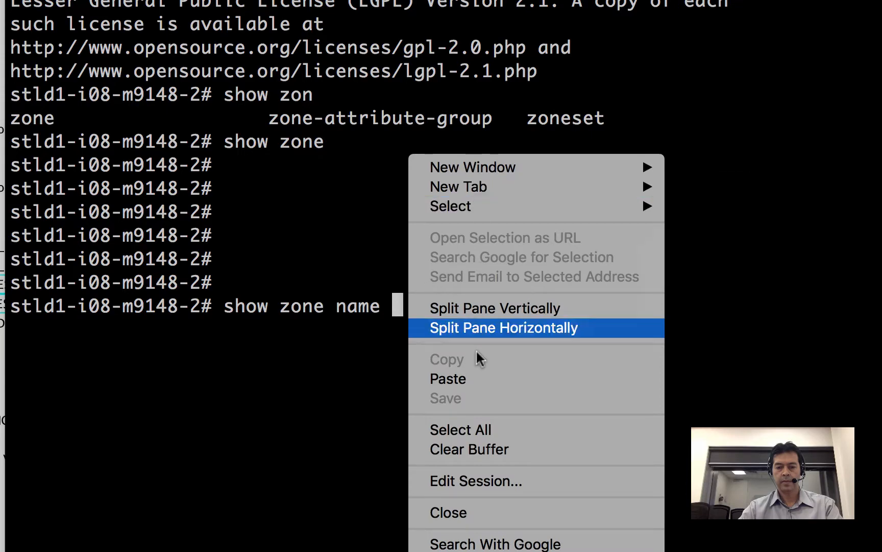
pyautogui.click(478, 379)
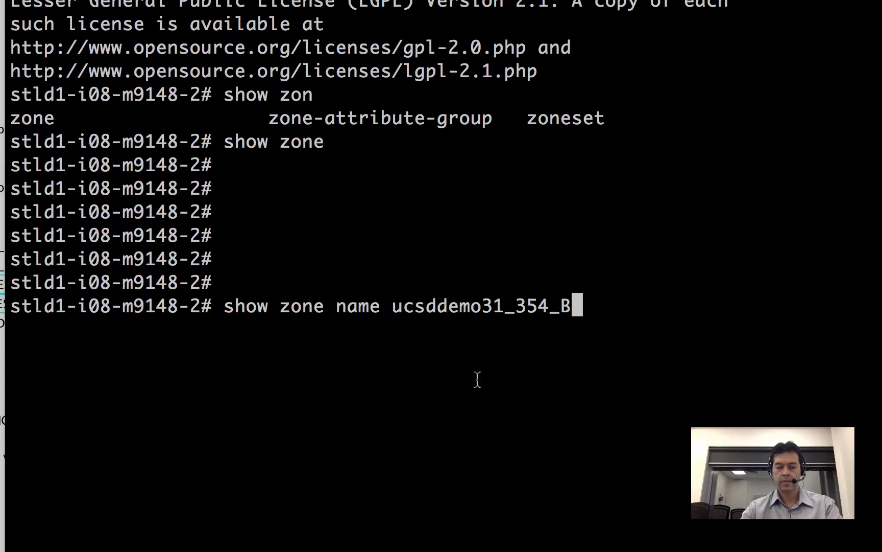
pyautogui.press('Return')
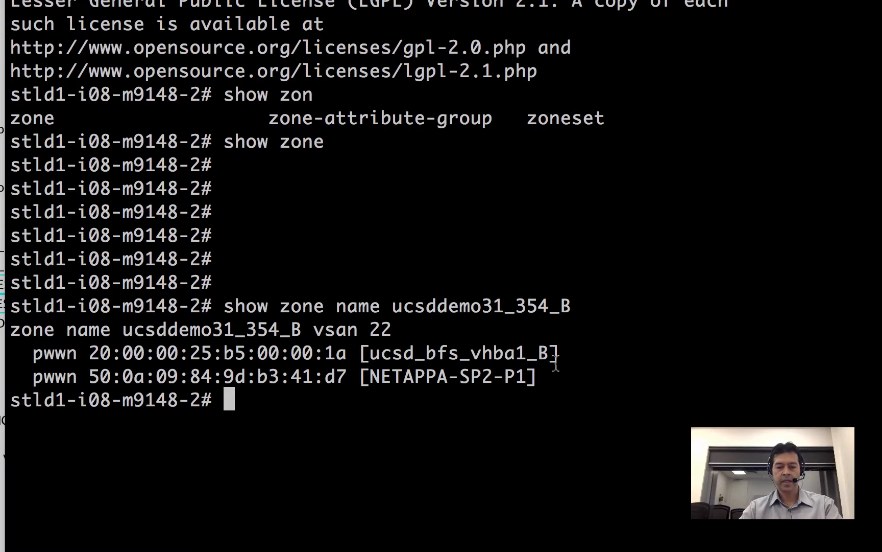
# - Rerun the zone lookup with 'active' to confirm it is active in VSAN 22
pyautogui.press('Up')
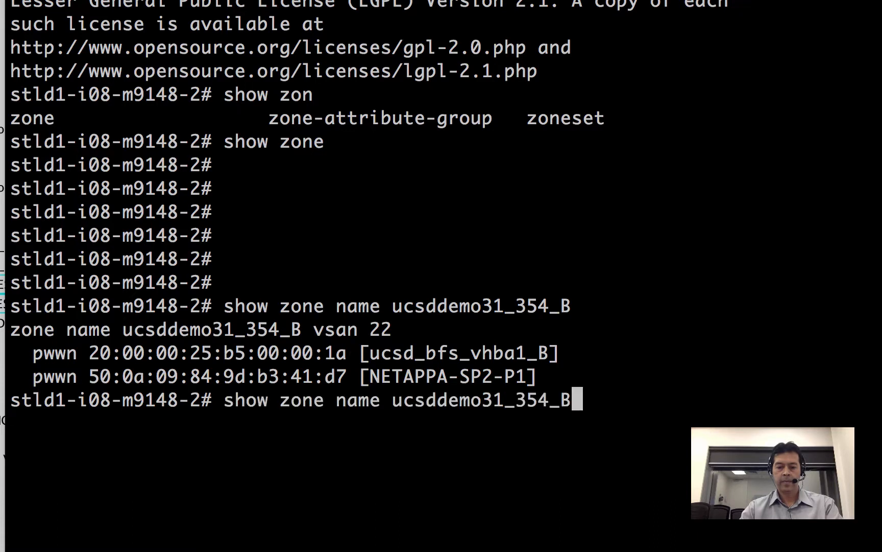
pyautogui.write('active')
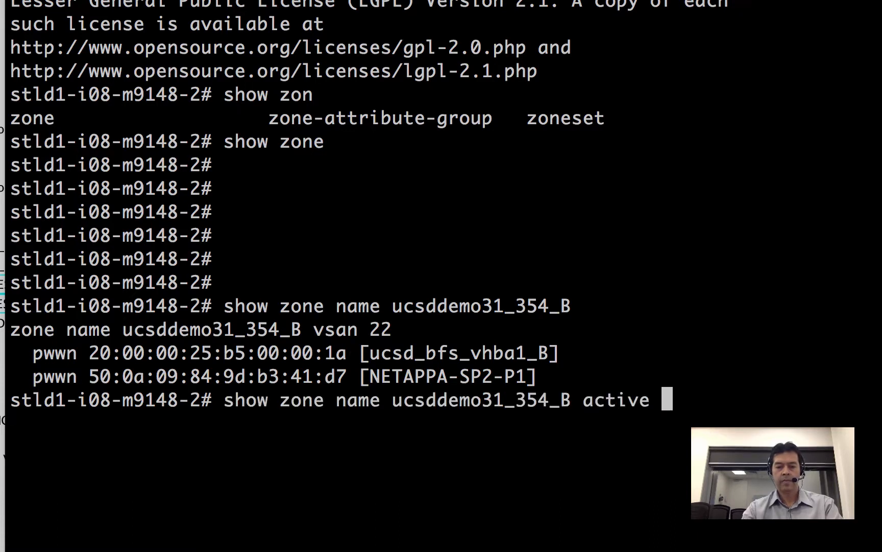
pyautogui.press('Return')
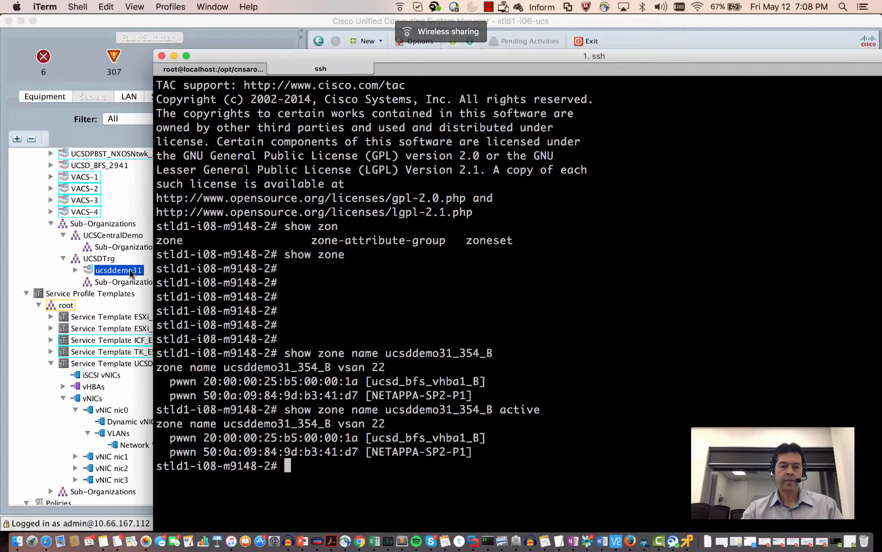
# - Show ucsddemo31's vHBAs with full WWPNs and select fabric B's 20:00:00:25:B5:00:00:1A
pyautogui.click(130, 276)
pyautogui.click(391, 79)
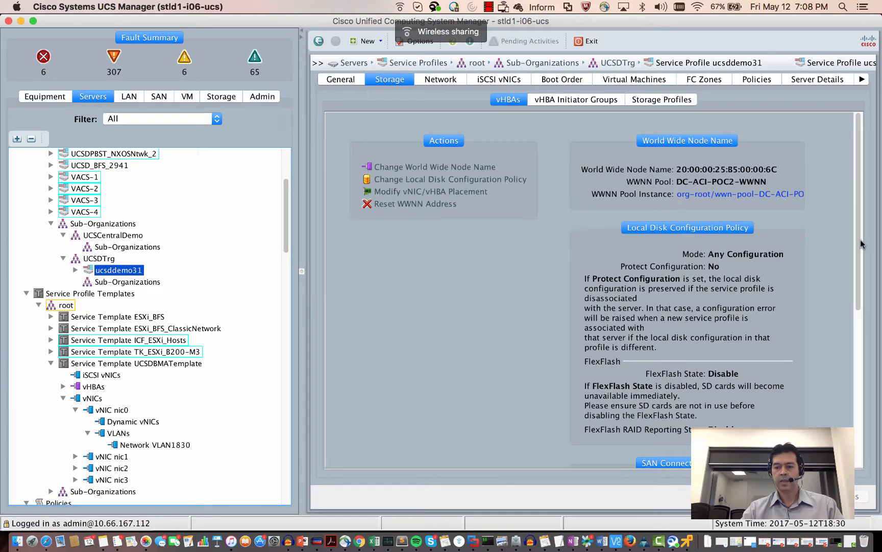
pyautogui.scroll(-5, 862, 244)
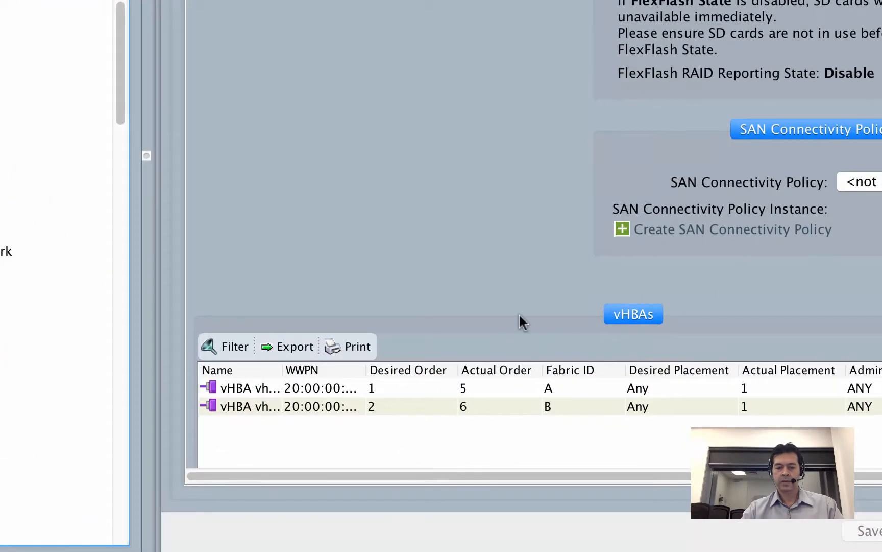
pyautogui.moveTo(366, 370); pyautogui.dragTo(537, 379)
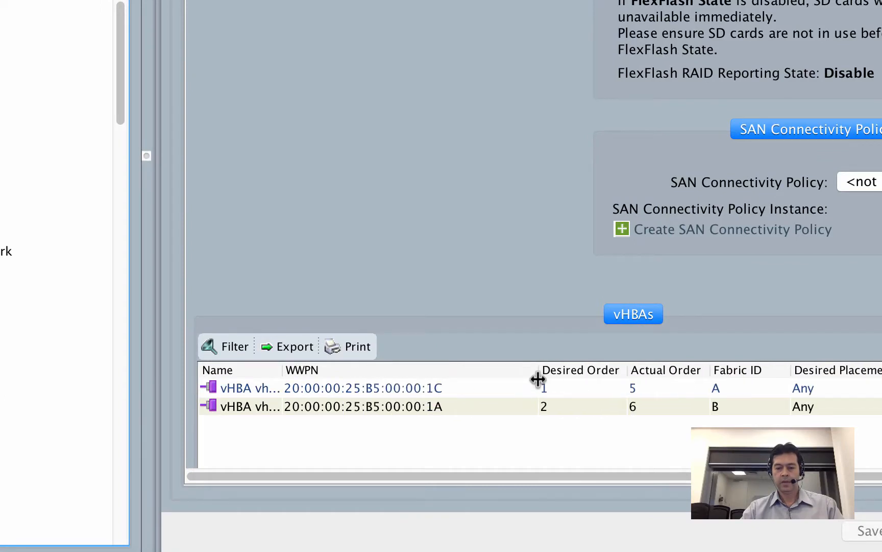
pyautogui.click(405, 410)
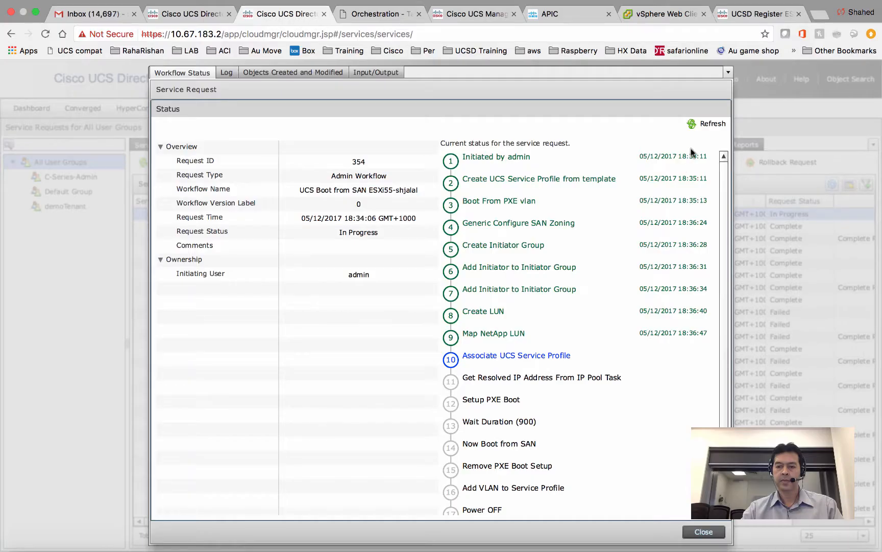
# - Refresh request 354, reload the filer's initiator groups, select ucsddemo31_354, then list initiators
pyautogui.click(704, 126)
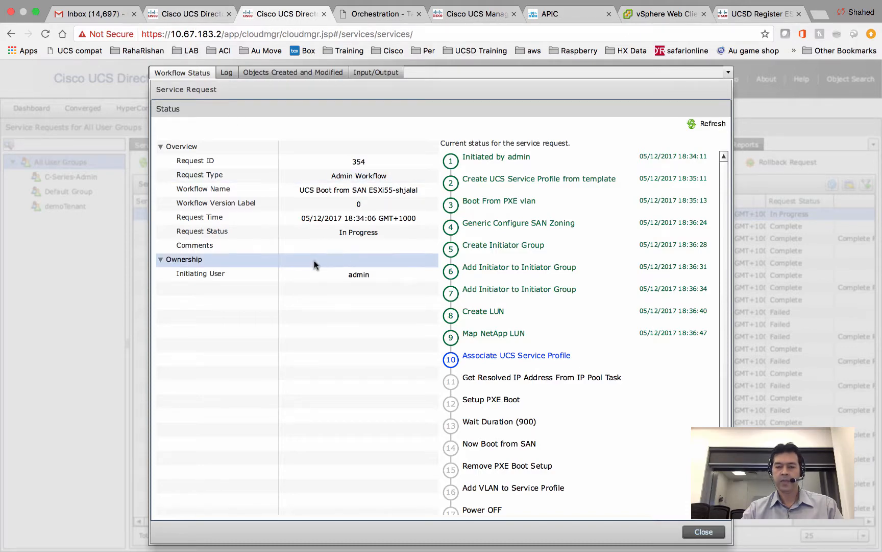
pyautogui.click(328, 72)
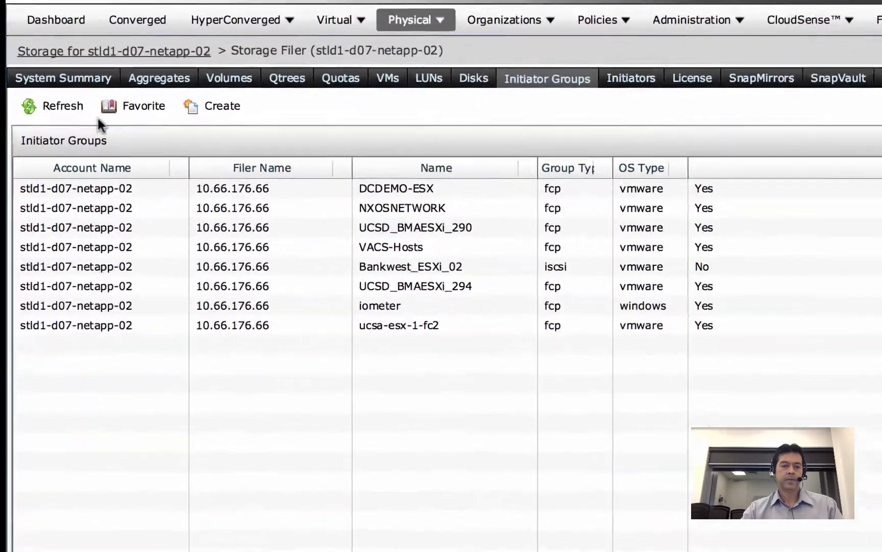
pyautogui.click(77, 99)
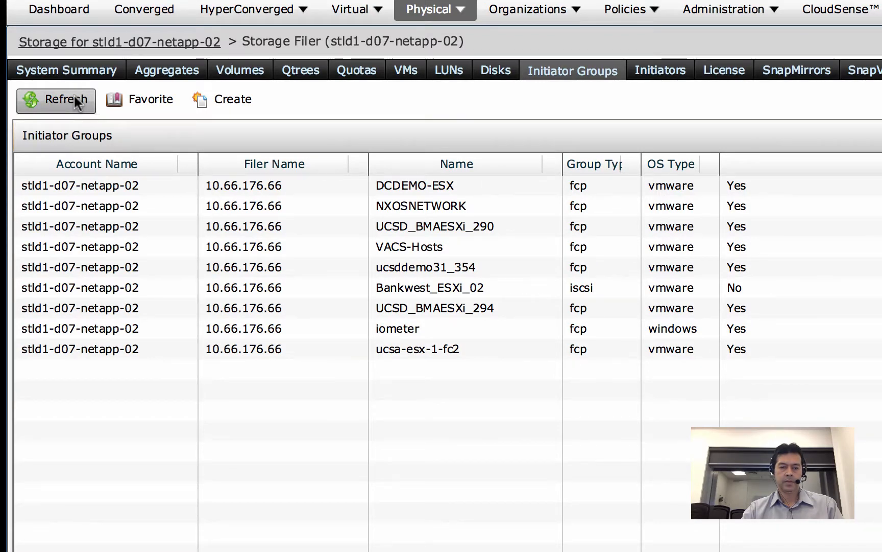
pyautogui.click(74, 97)
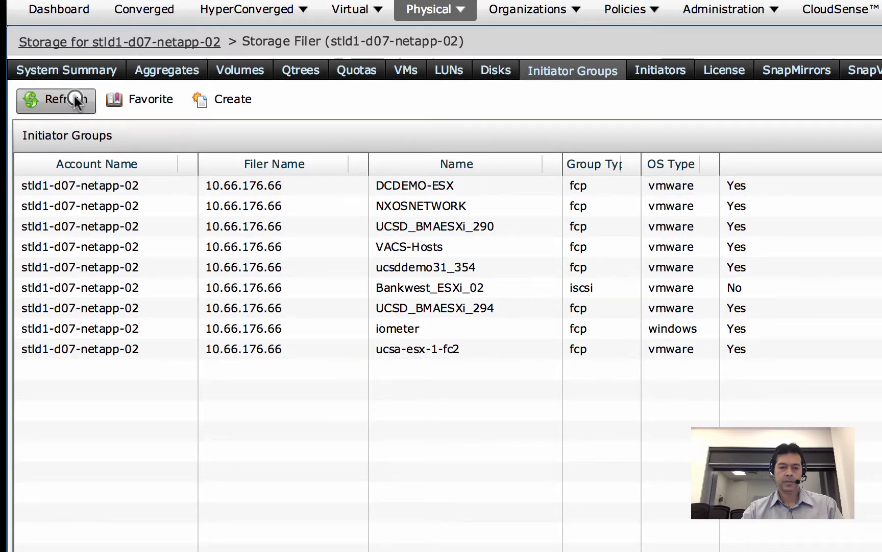
pyautogui.click(487, 266)
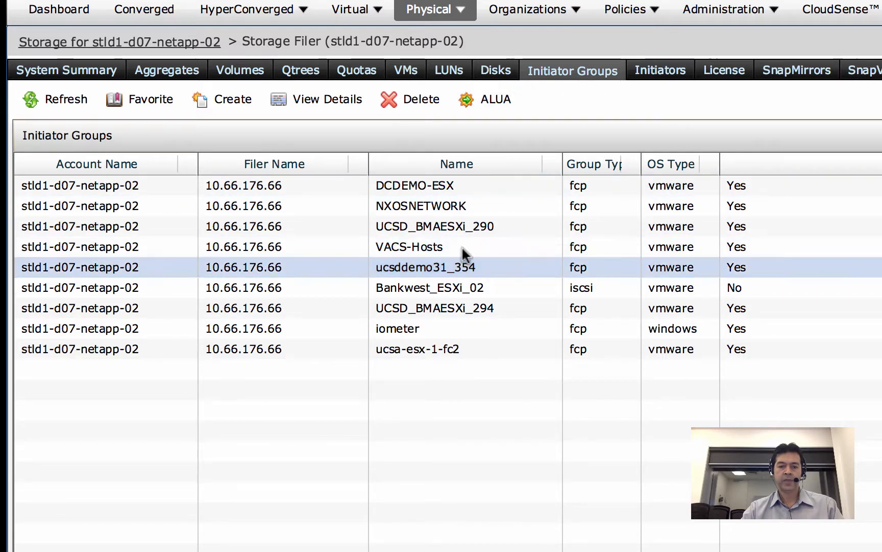
pyautogui.click(665, 68)
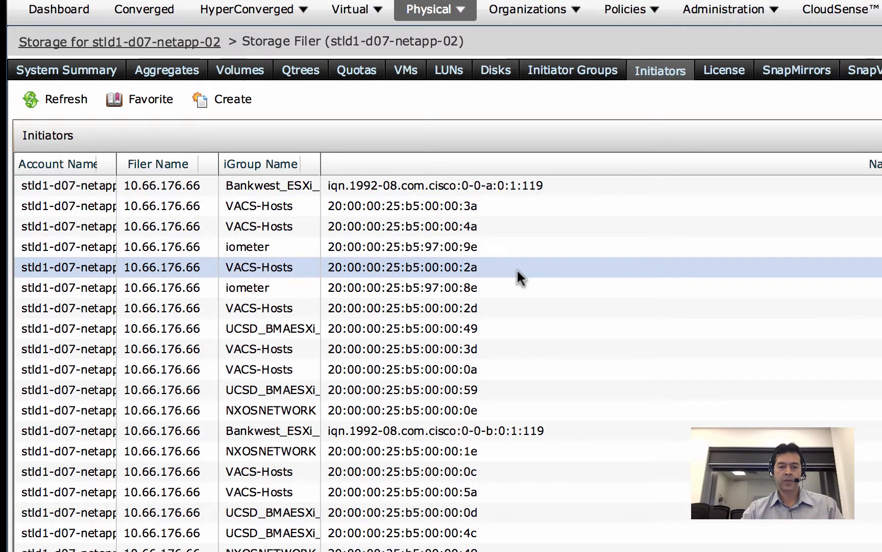
# - Reload the filer's LUNs and select the new 10 GB ucsddemo31_354 LUN
pyautogui.click(452, 72)
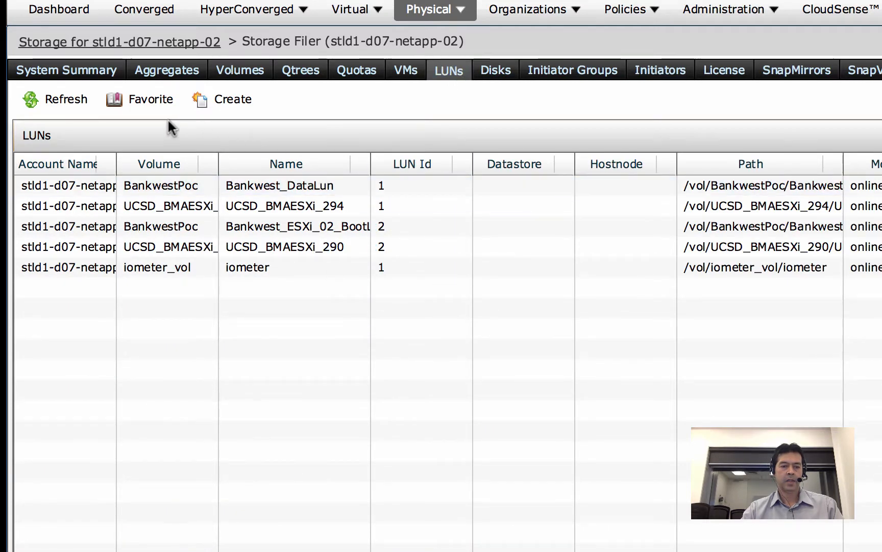
pyautogui.click(72, 100)
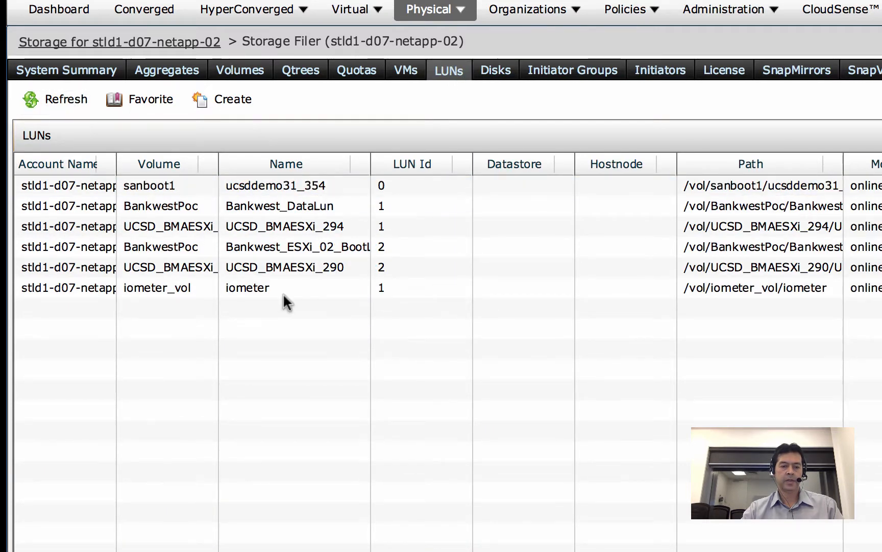
pyautogui.click(309, 187)
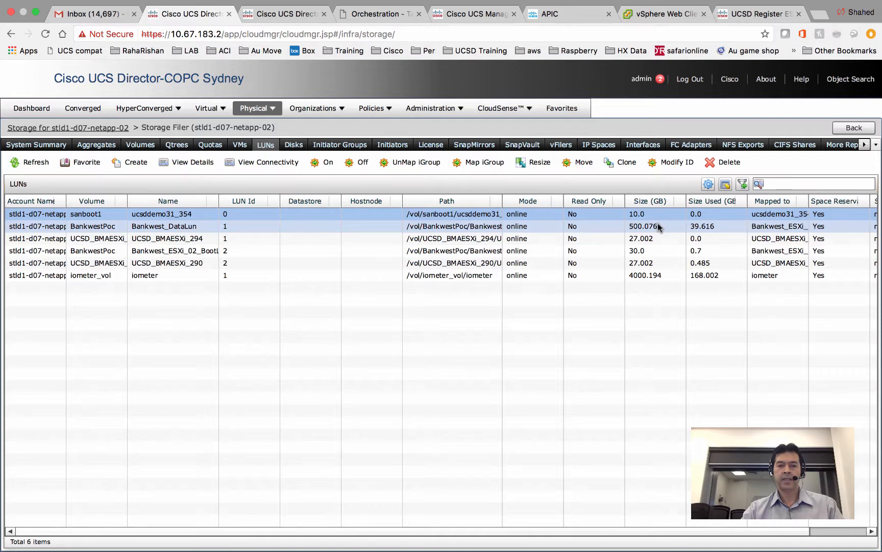
# - Open service request 354's workflow status, then return to the UCS Manager desktop
pyautogui.click(281, 16)
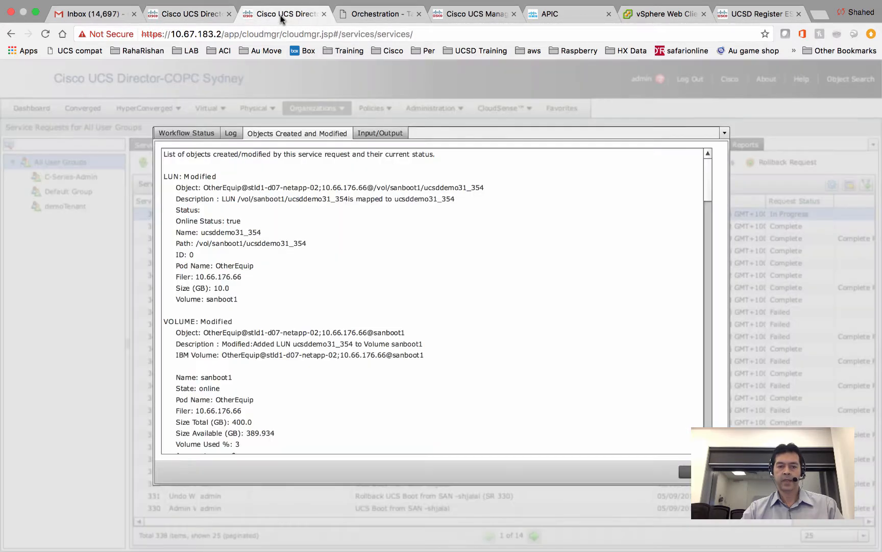
pyautogui.click(212, 133)
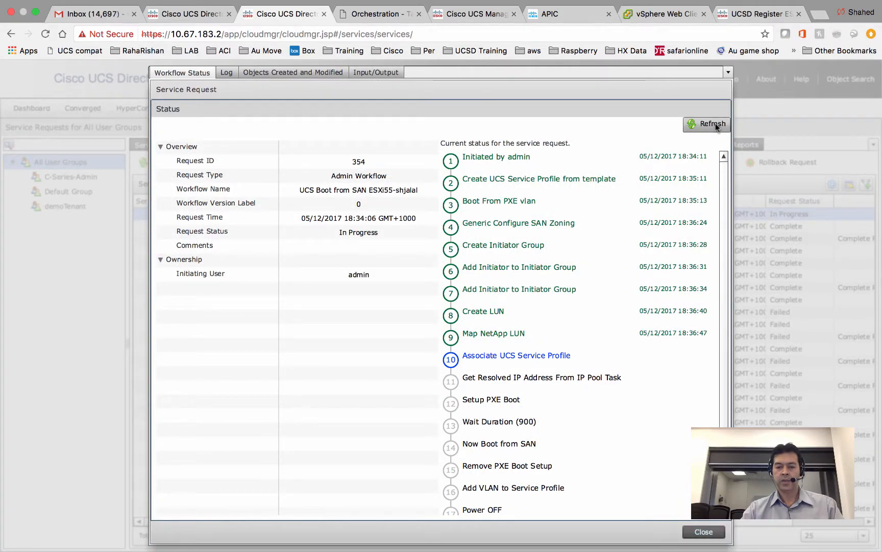
pyautogui.hotkey('ctrl', 'Left')
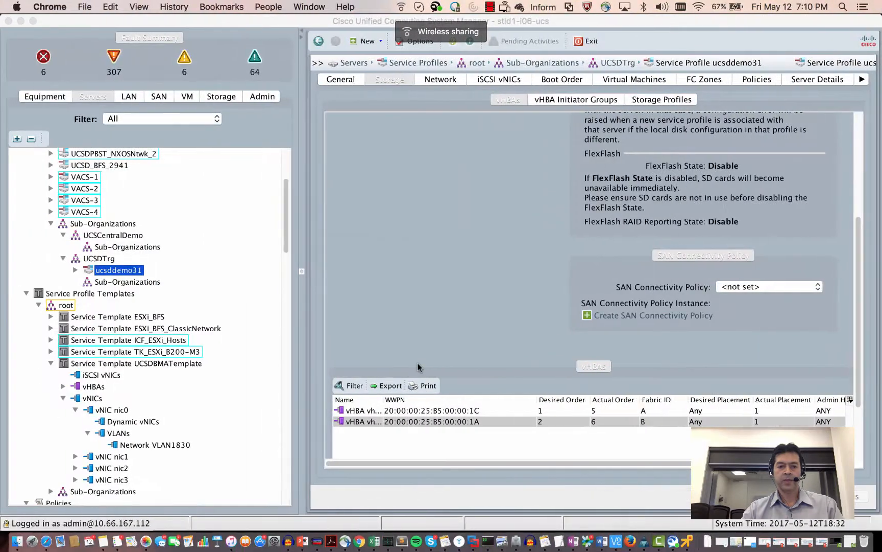
# - Check ucsddemo31's Associate progress in the service profile's FSM view
pyautogui.click(341, 80)
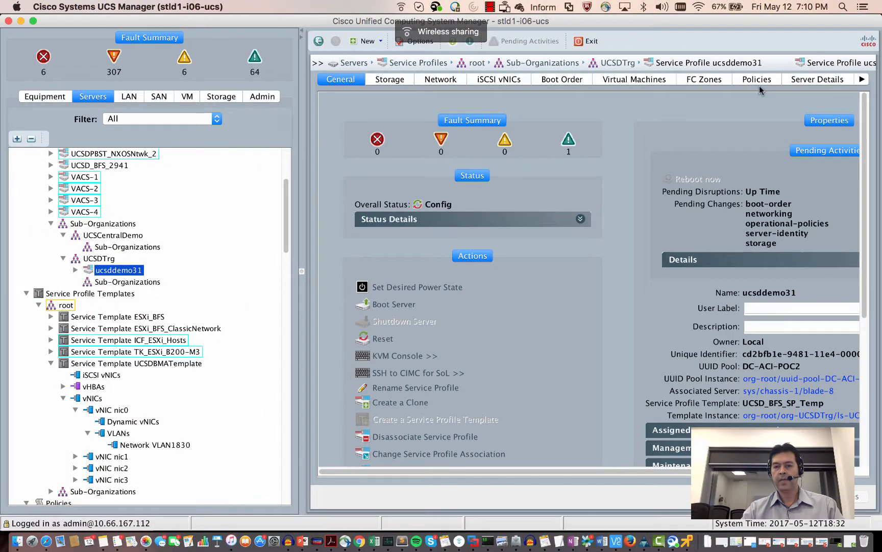
pyautogui.click(862, 81)
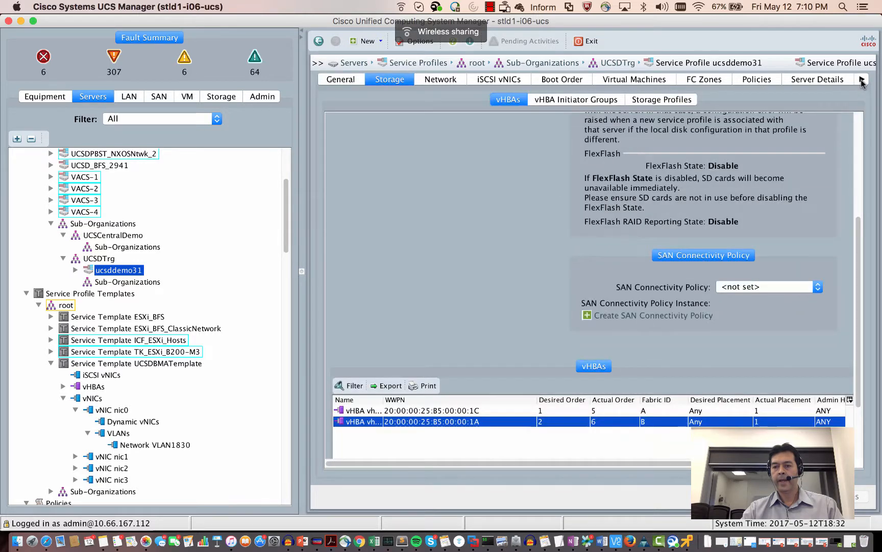
pyautogui.click(862, 82)
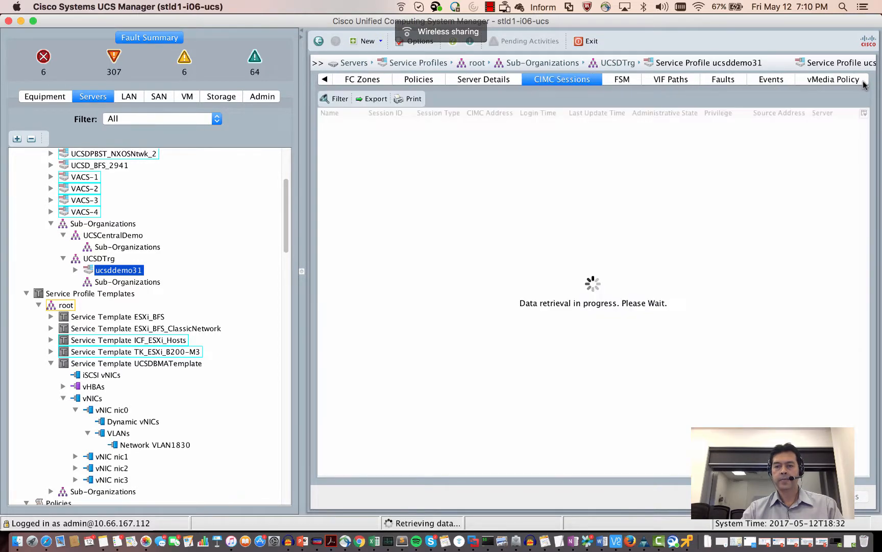
pyautogui.click(626, 80)
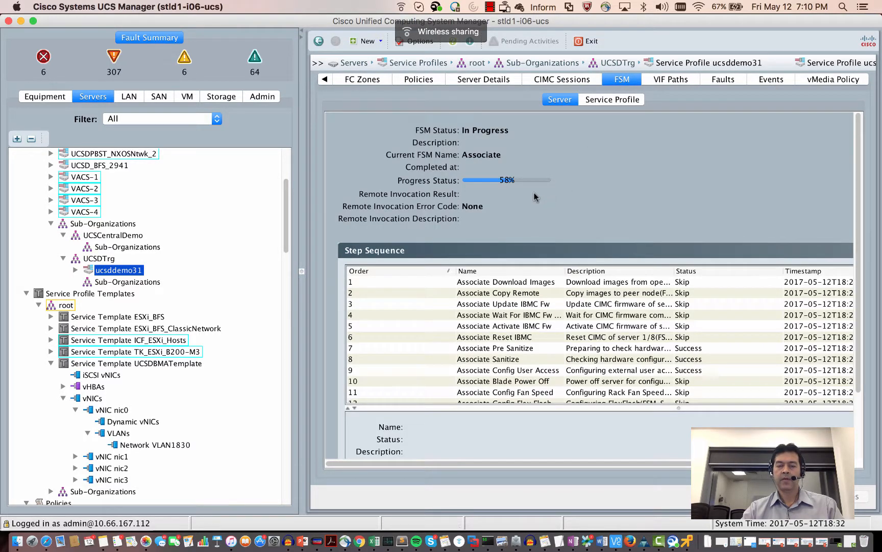
pyautogui.click(488, 7)
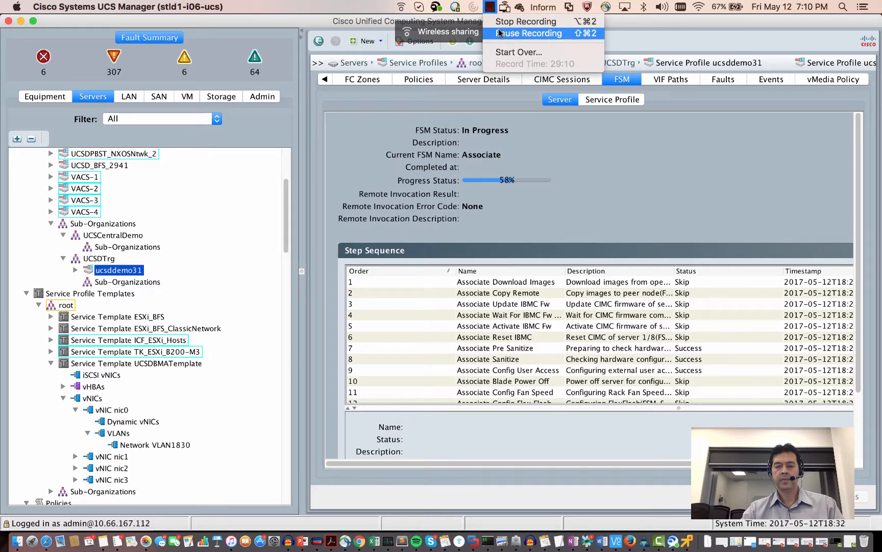
pyautogui.click(500, 33)
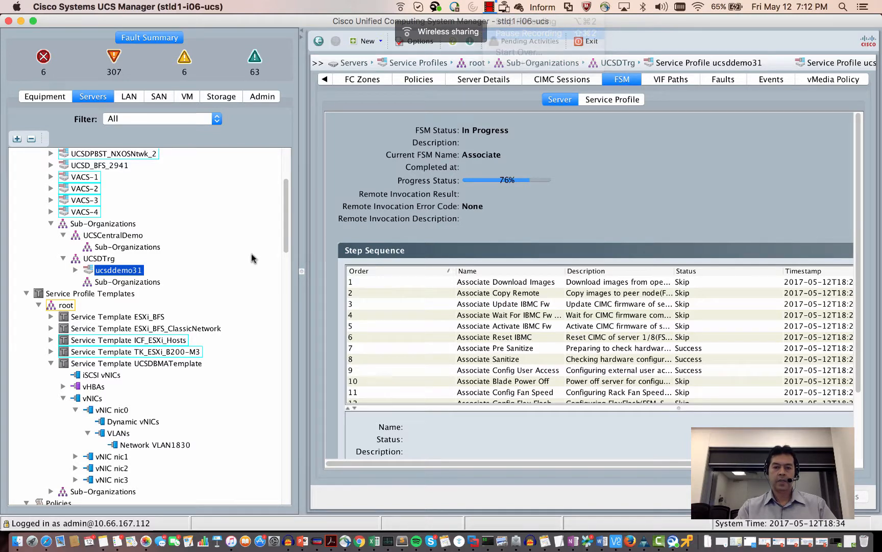
# - Return to the profile's General section and launch the server's KVM console
pyautogui.click(323, 80)
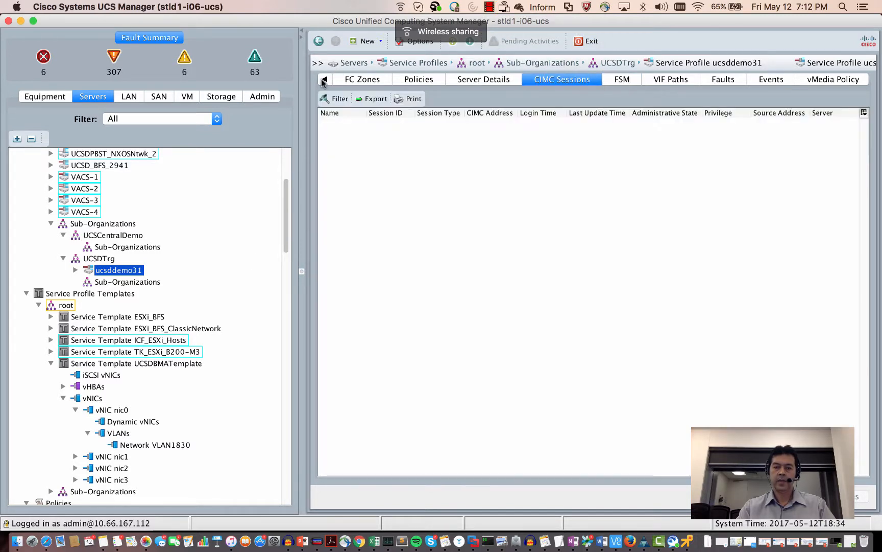
pyautogui.click(323, 80)
pyautogui.click(323, 80)
pyautogui.click(324, 79)
pyautogui.click(323, 80)
pyautogui.click(323, 80)
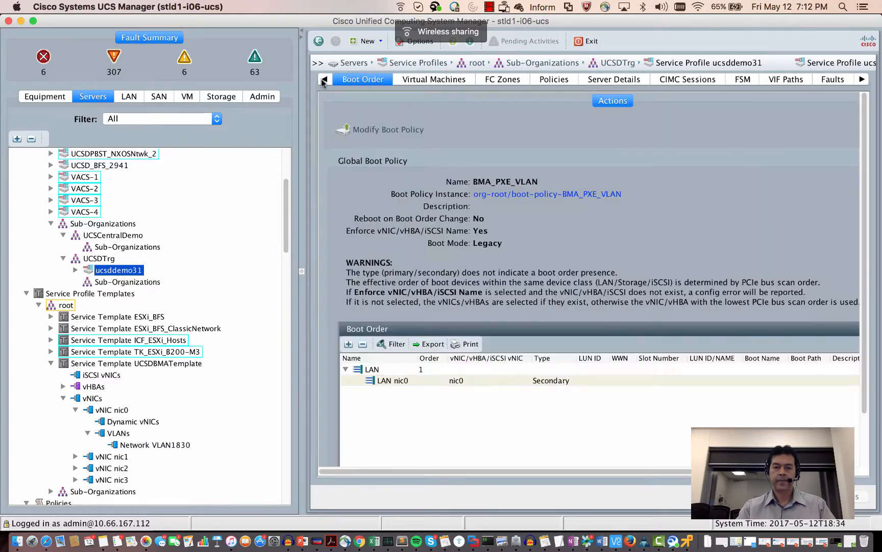
pyautogui.click(323, 79)
pyautogui.click(323, 80)
pyautogui.click(323, 79)
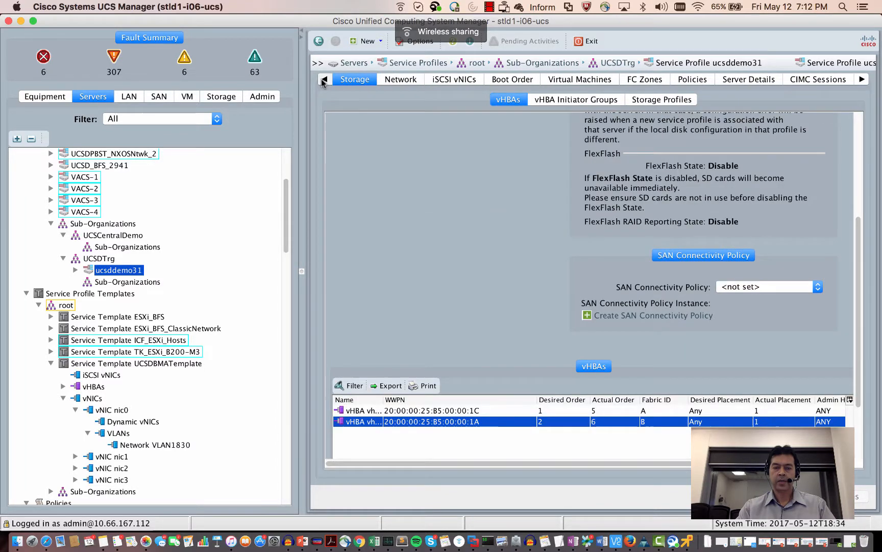
pyautogui.click(323, 80)
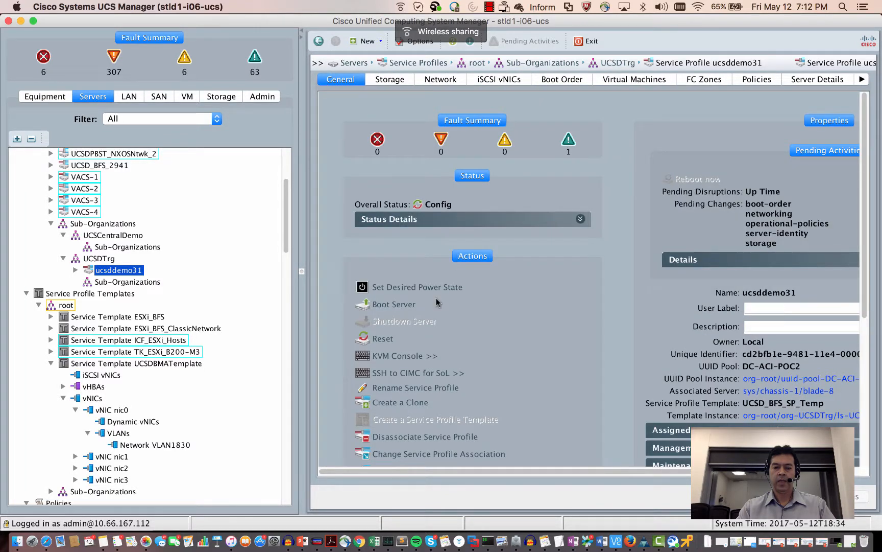
pyautogui.click(396, 357)
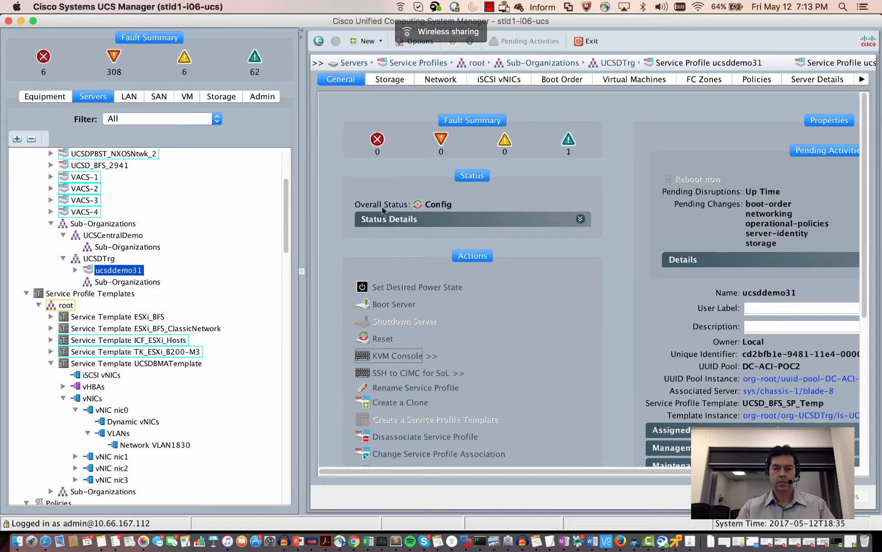
# - Place the KVM console showing the memory test at lower left and view request 354's status
pyautogui.click(488, 8)
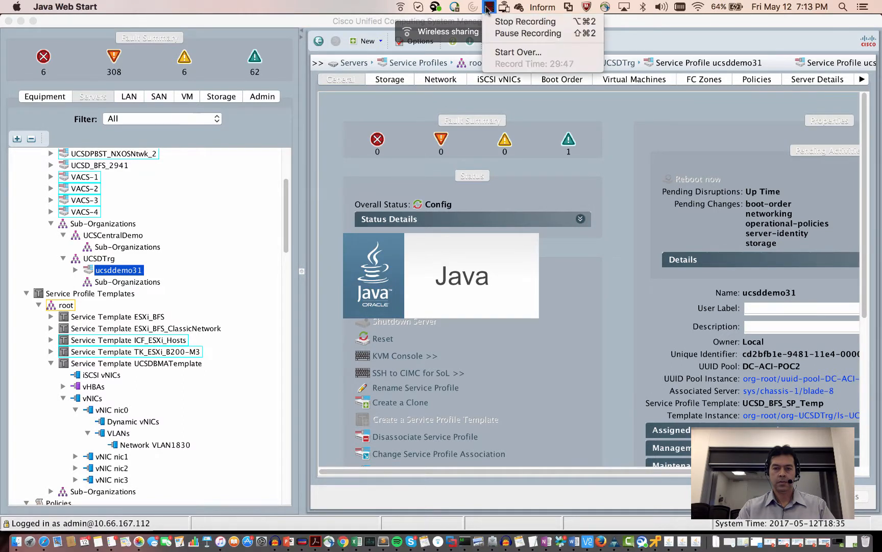
pyautogui.click(504, 34)
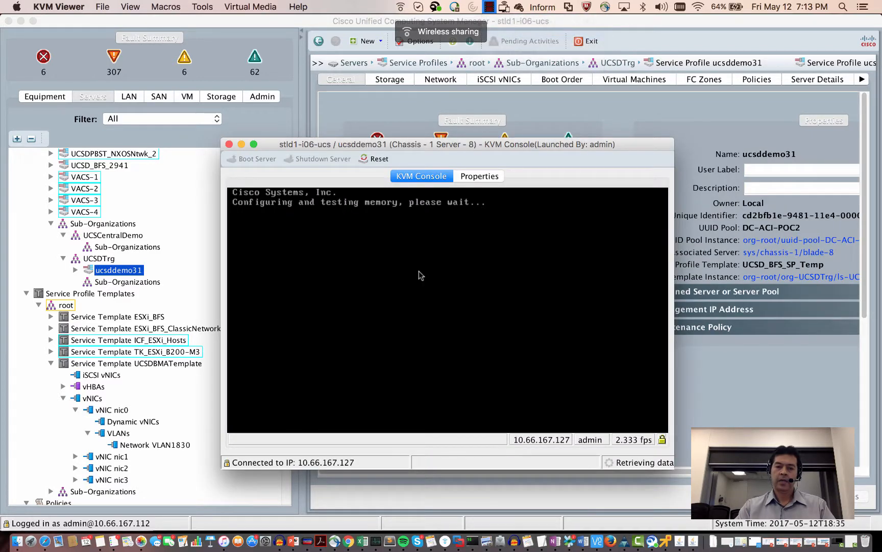
pyautogui.moveTo(375, 148); pyautogui.dragTo(213, 112)
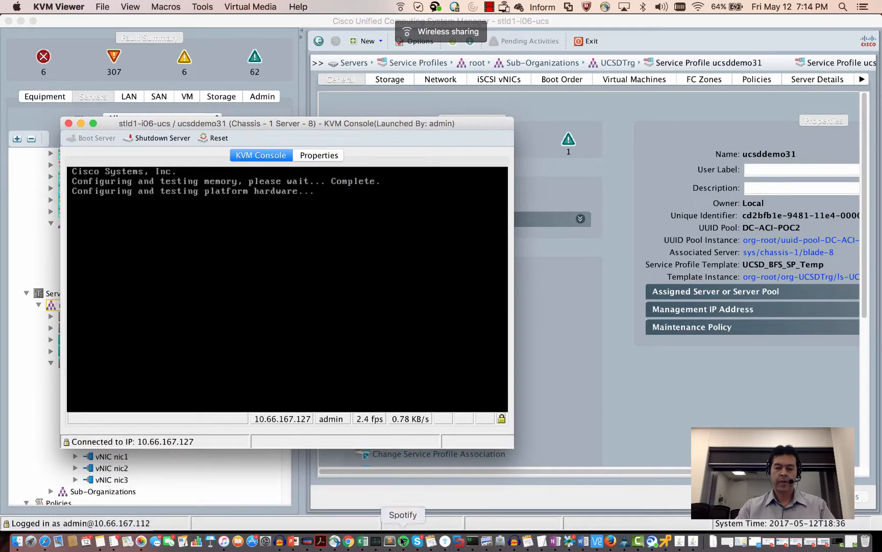
pyautogui.click(349, 541)
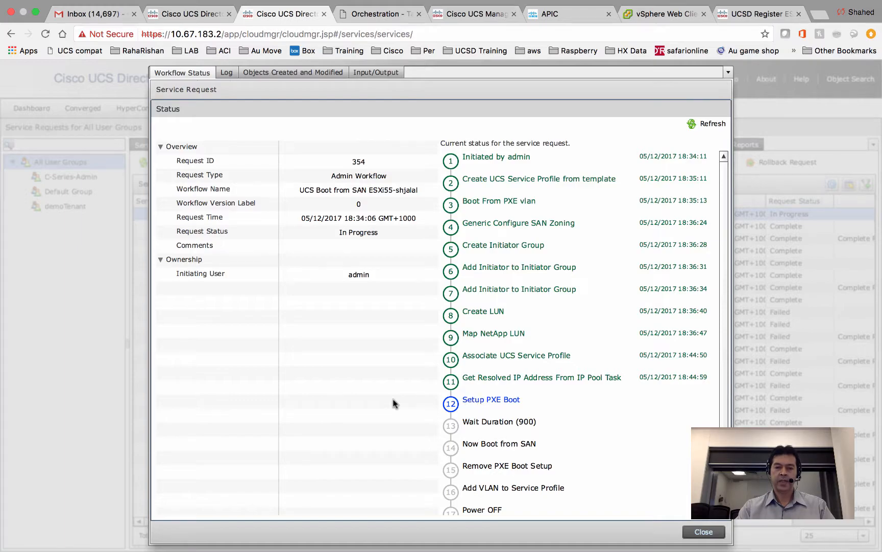
# - Return to the KVM desktop and bring forward iTerm with the PXEID-25 kickstart script
pyautogui.hotkey('ctrl', 'Left')
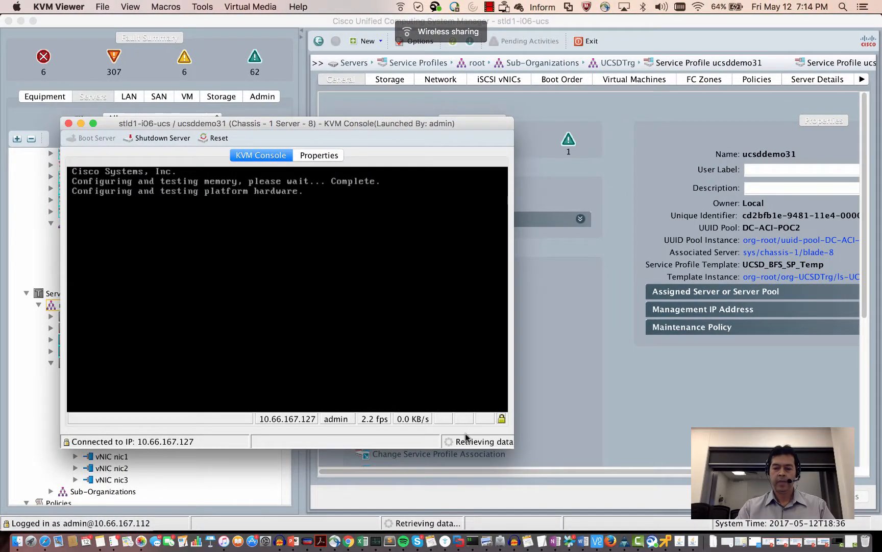
pyautogui.click(472, 540)
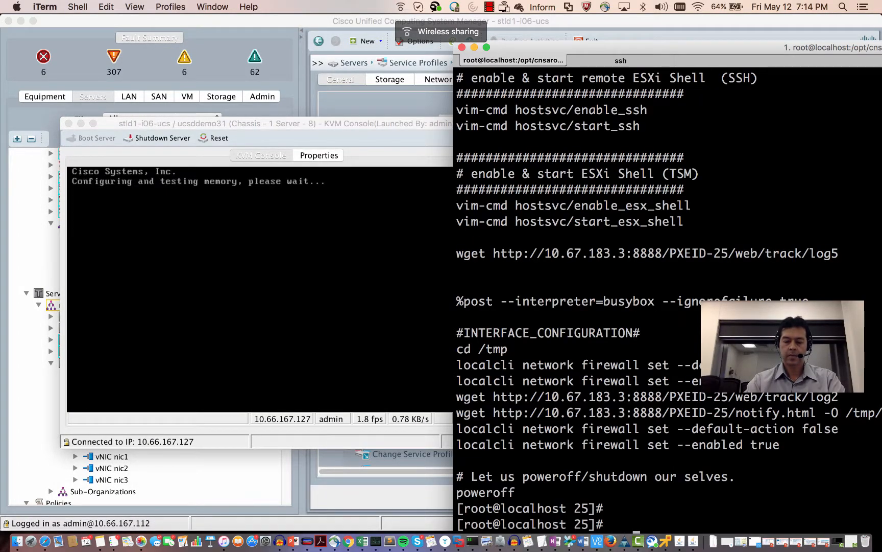
# - Change to /opt/cnsaroot/pxelinux.cfg and list its PXE files, including 01-00-25-b5-00-00-ee
pyautogui.write('cd /')
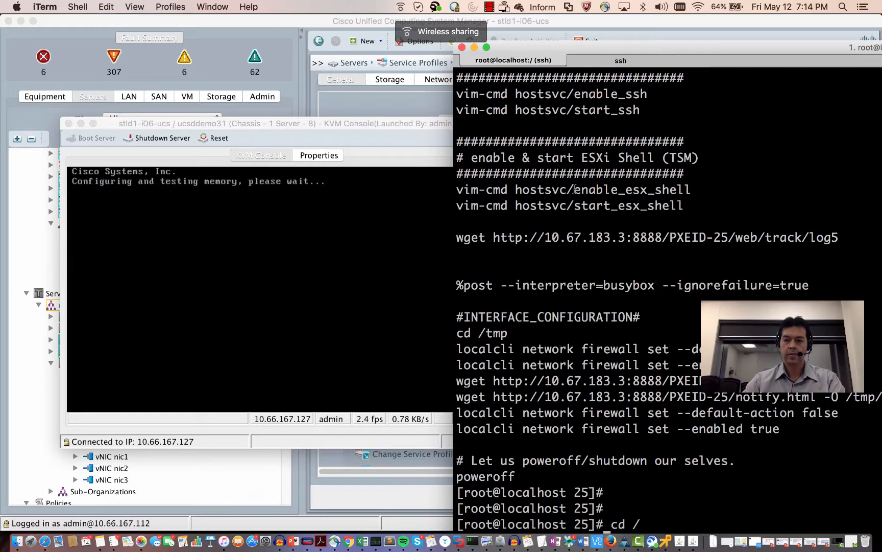
pyautogui.moveTo(562, 51); pyautogui.dragTo(564, 23)
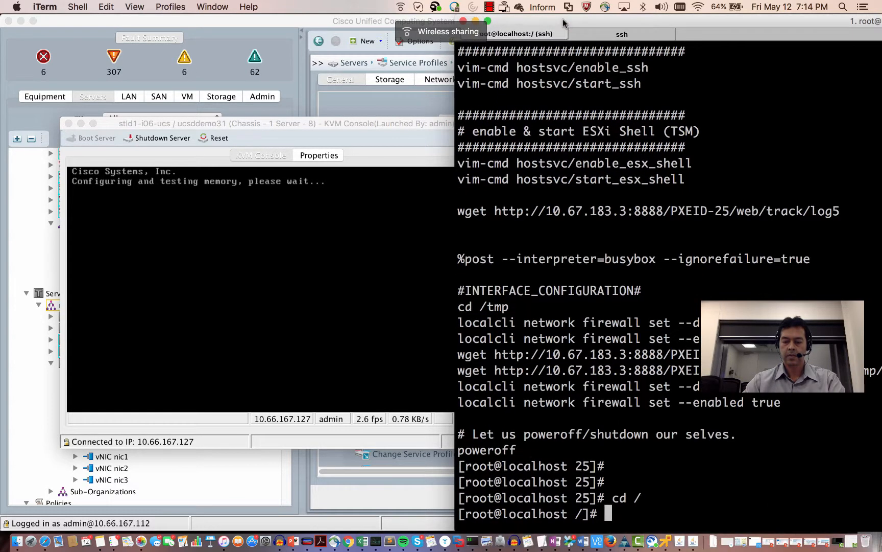
pyautogui.write('cd ')
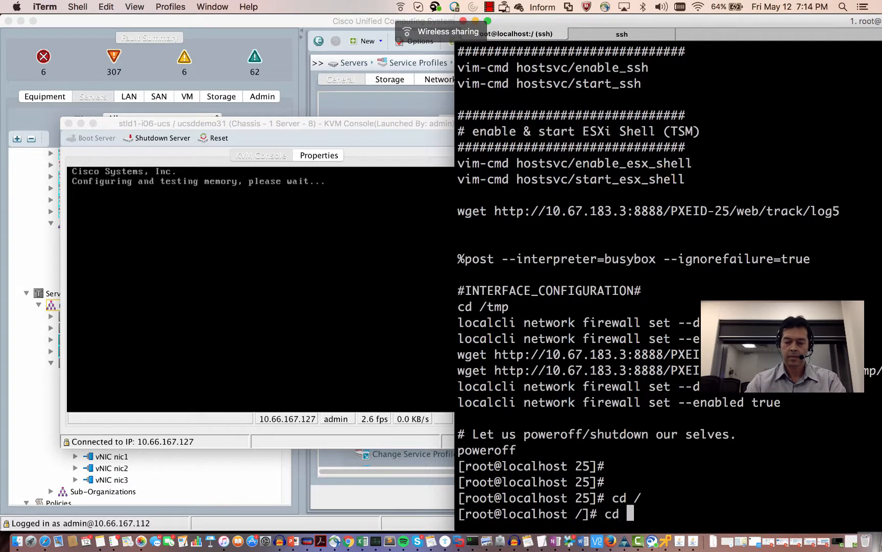
pyautogui.write('/opt/infra/')
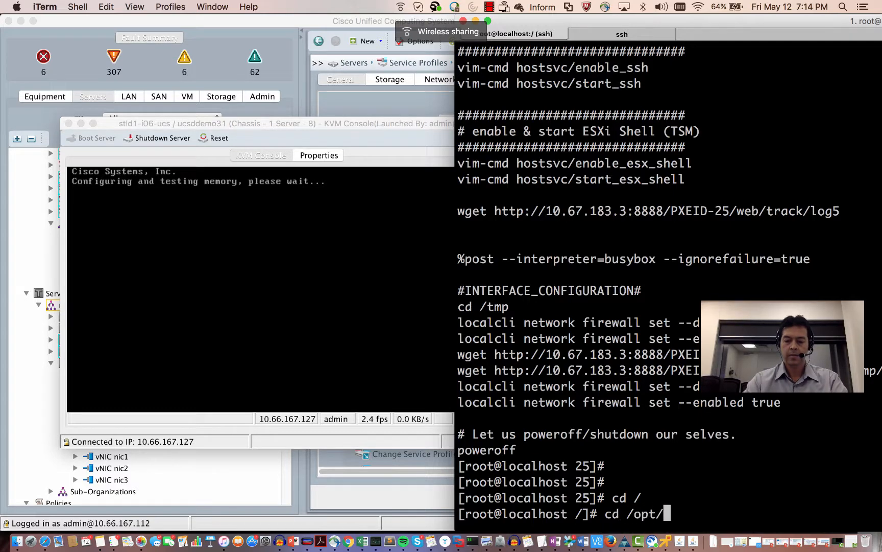
pyautogui.press('BackSpace')
pyautogui.press('BackSpace')
pyautogui.press('BackSpace')
pyautogui.press('BackSpace')
pyautogui.press('BackSpace')
pyautogui.press('BackSpace')
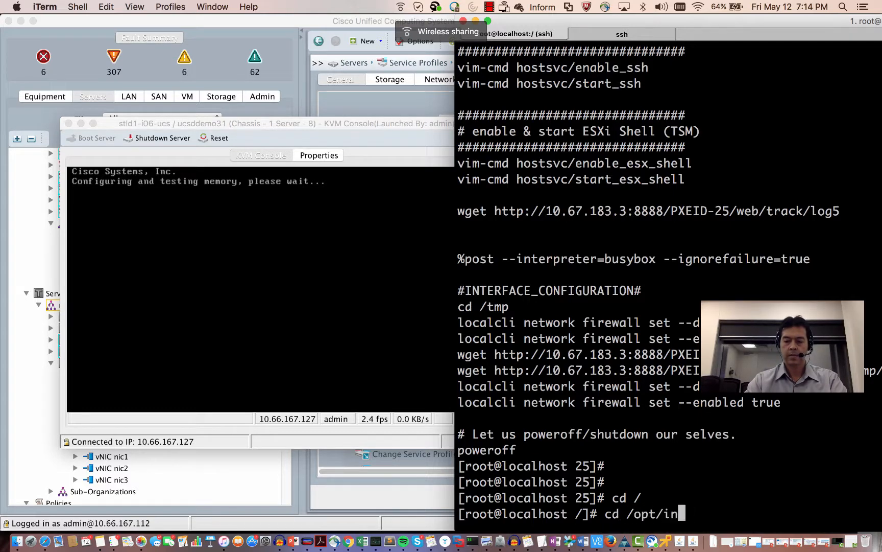
pyautogui.write('cnsaroot/')
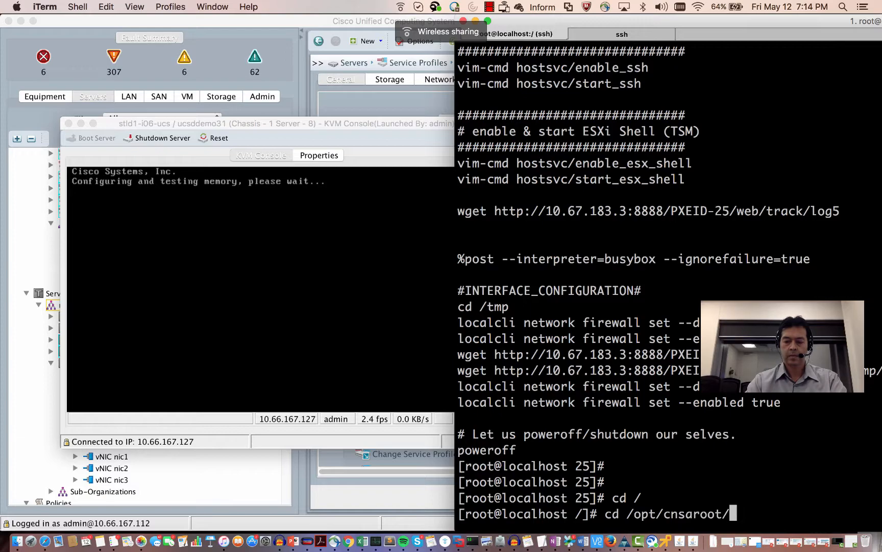
pyautogui.write('p')
pyautogui.write('xelinux.')
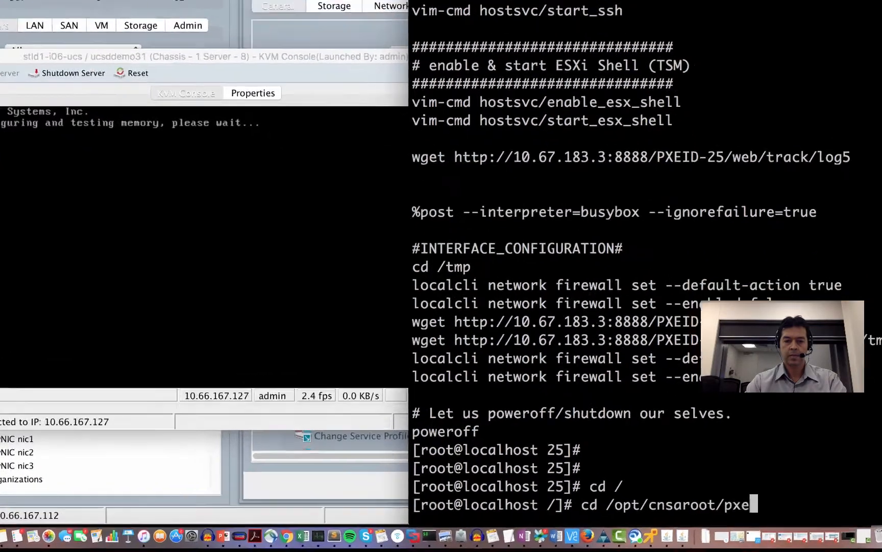
pyautogui.write('cfg')
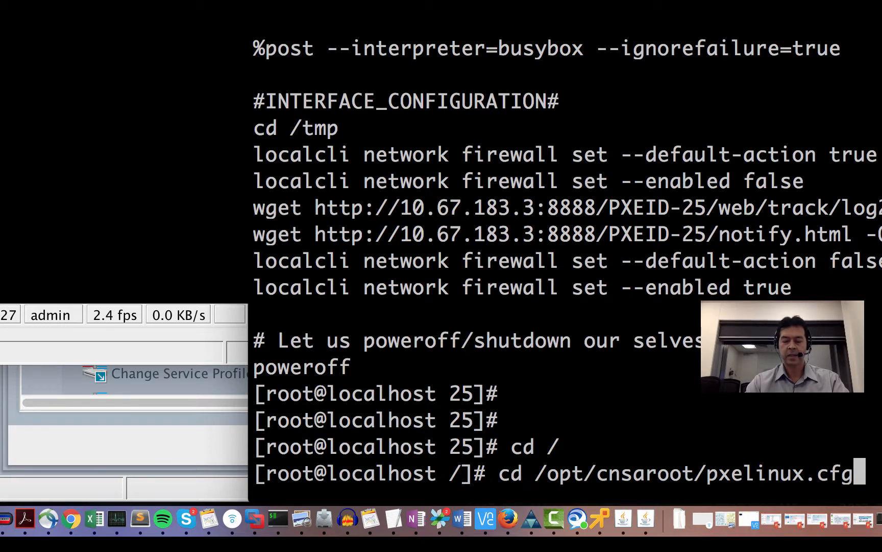
pyautogui.press('Return')
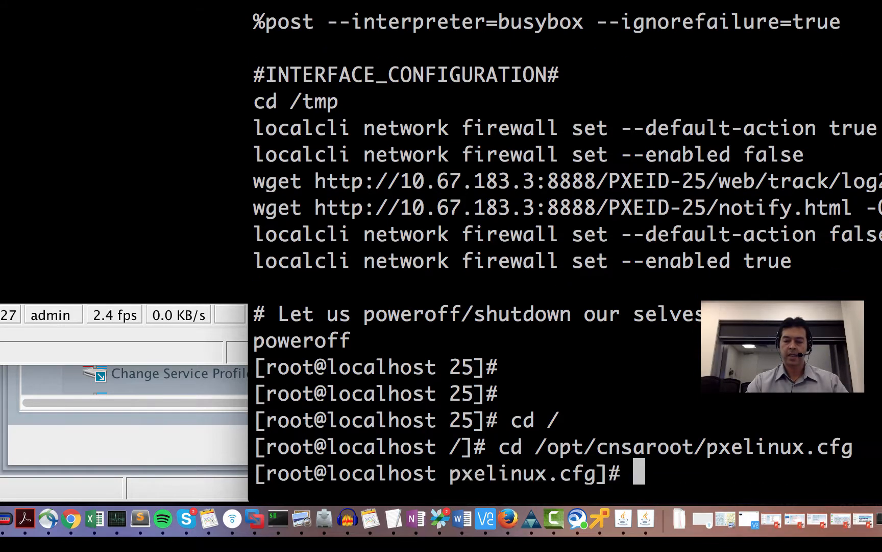
pyautogui.write('ls')
pyautogui.press('Return')
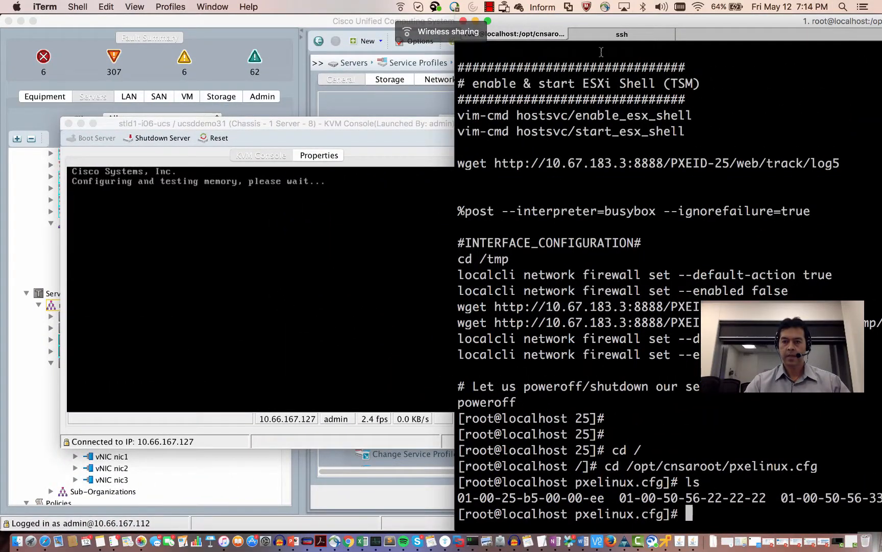
pyautogui.moveTo(629, 20); pyautogui.dragTo(573, 5)
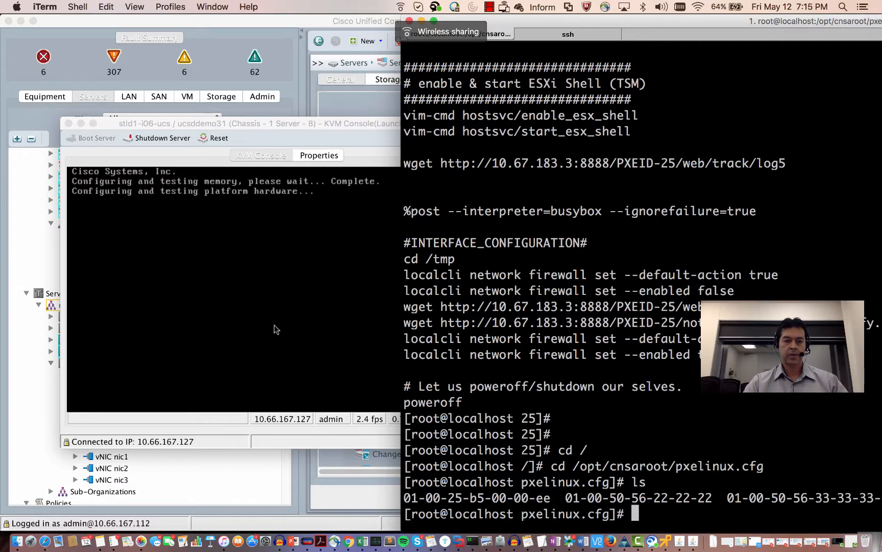
# - Show the server's vNIC MAC addresses in full, with 00:25:B5:00:00:EE first on fabric A
pyautogui.click(321, 156)
pyautogui.click(321, 156)
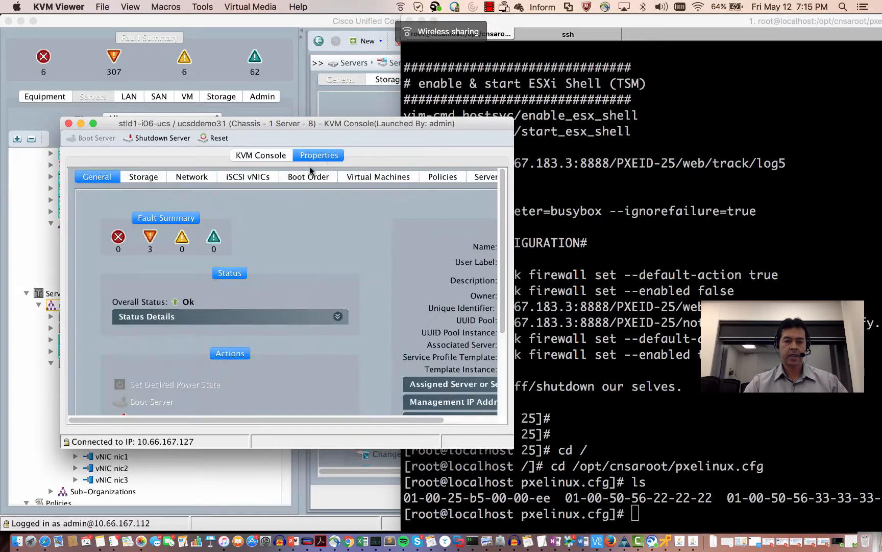
pyautogui.click(204, 179)
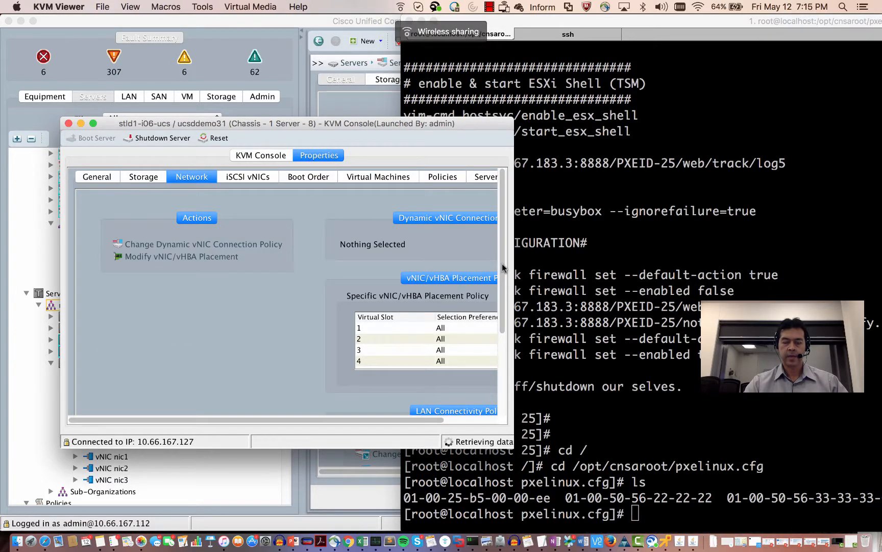
pyautogui.moveTo(502, 268); pyautogui.dragTo(499, 367)
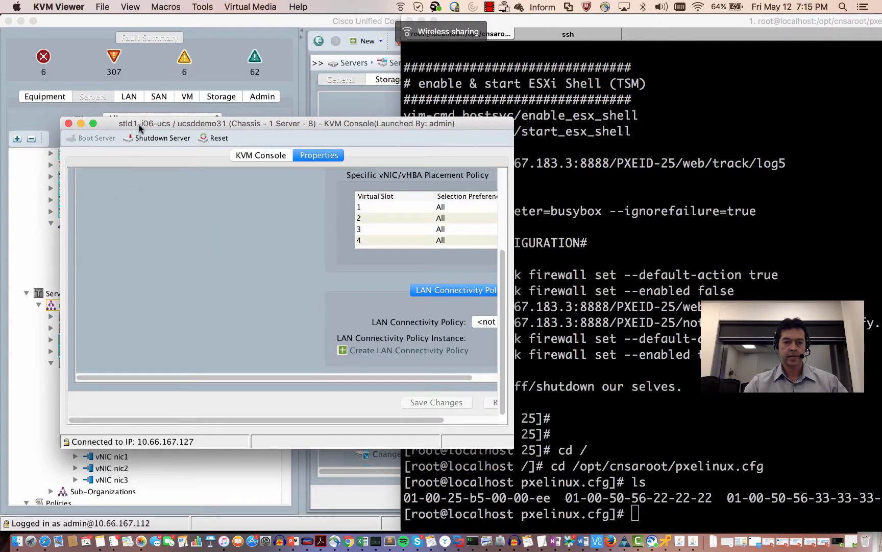
pyautogui.moveTo(151, 123); pyautogui.dragTo(129, 45)
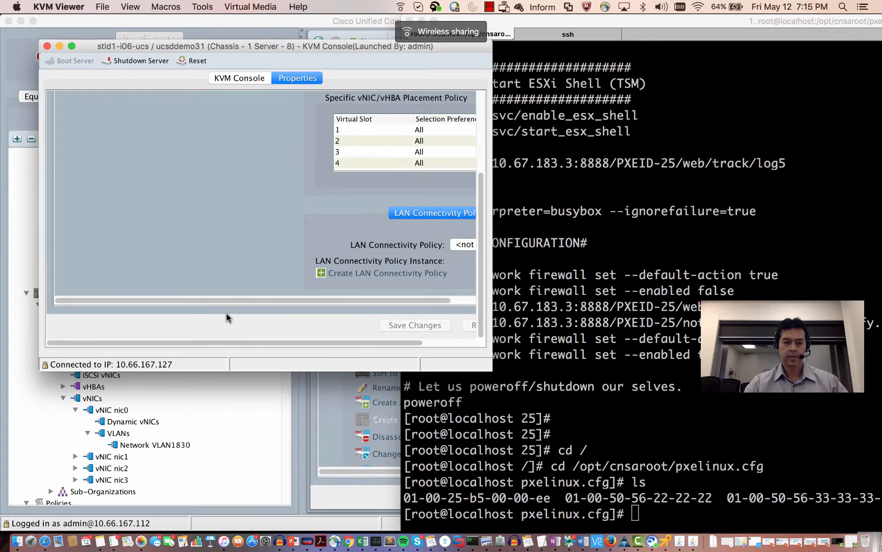
pyautogui.moveTo(230, 343); pyautogui.dragTo(325, 348)
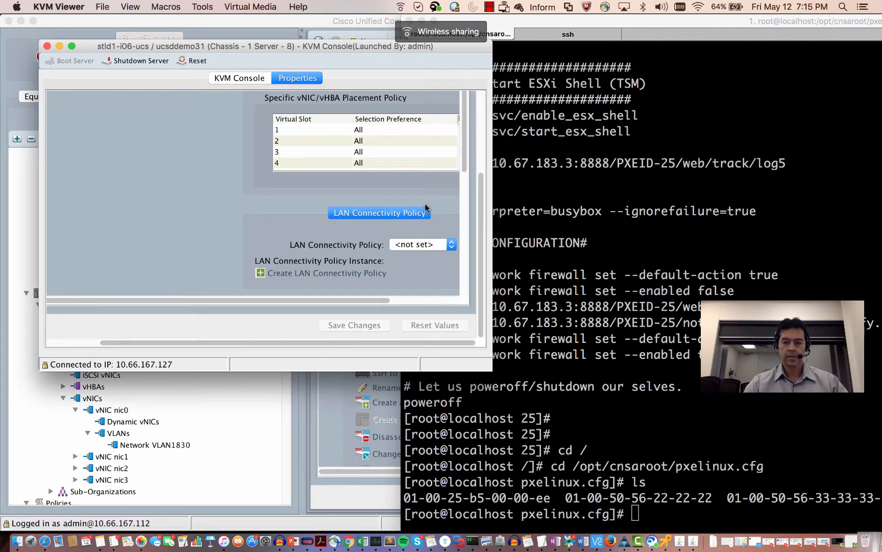
pyautogui.scroll(-7, 466, 165)
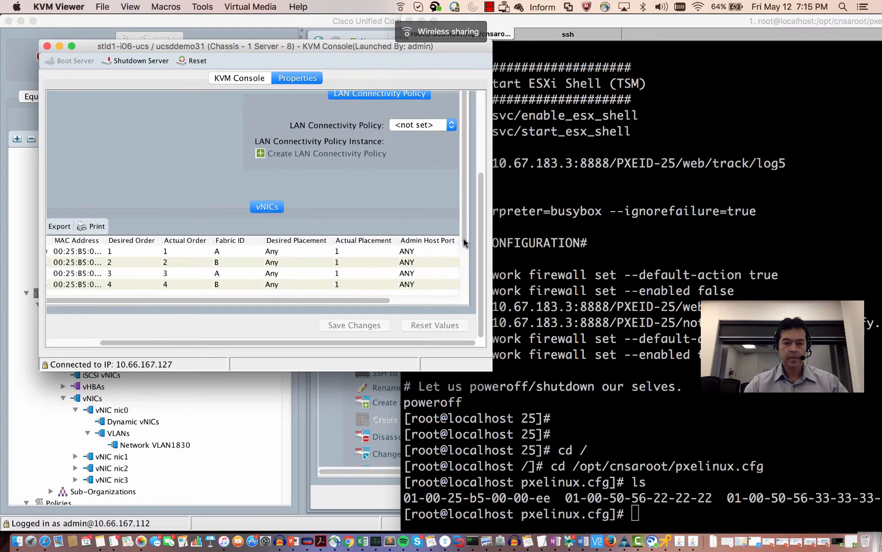
pyautogui.moveTo(106, 240); pyautogui.dragTo(177, 247)
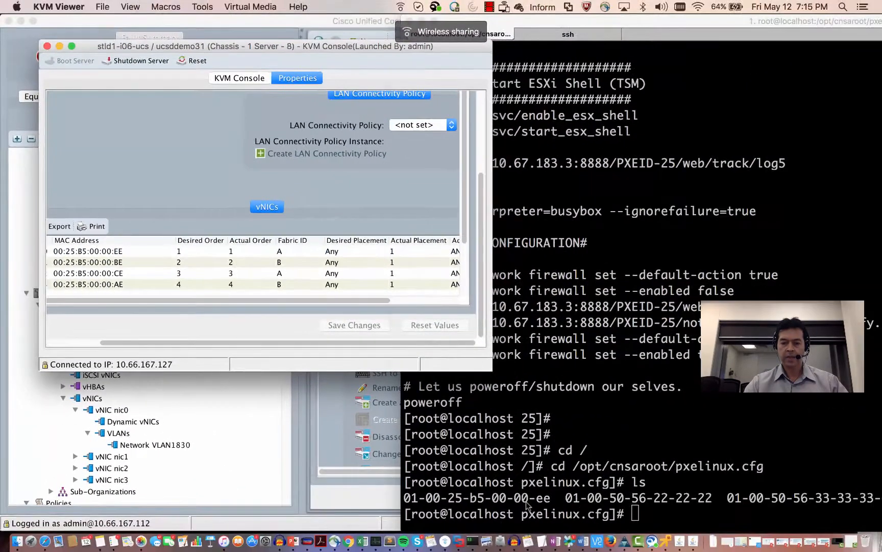
pyautogui.click(528, 505)
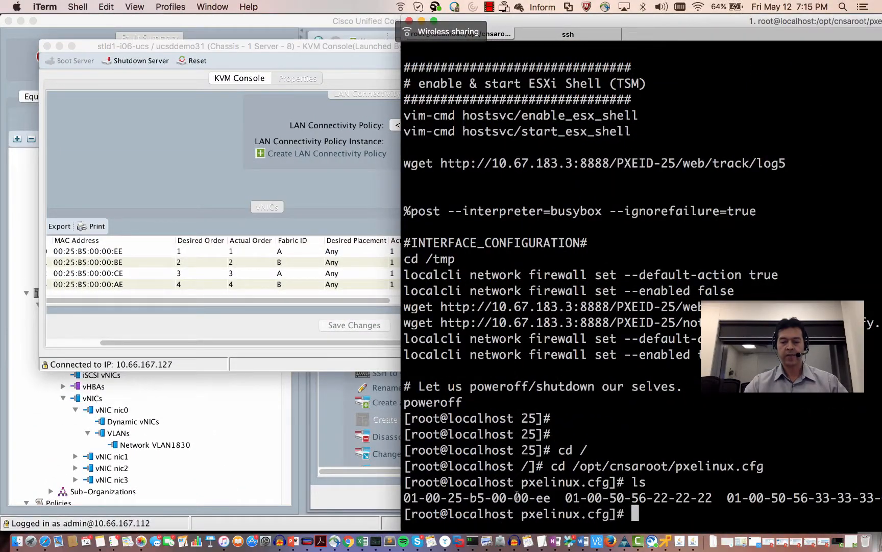
# - Highlight the MAC part of boot file 01-00-25-b5-00-00-ee and compare it with the KVM console
pyautogui.moveTo(551, 496); pyautogui.dragTo(417, 505)
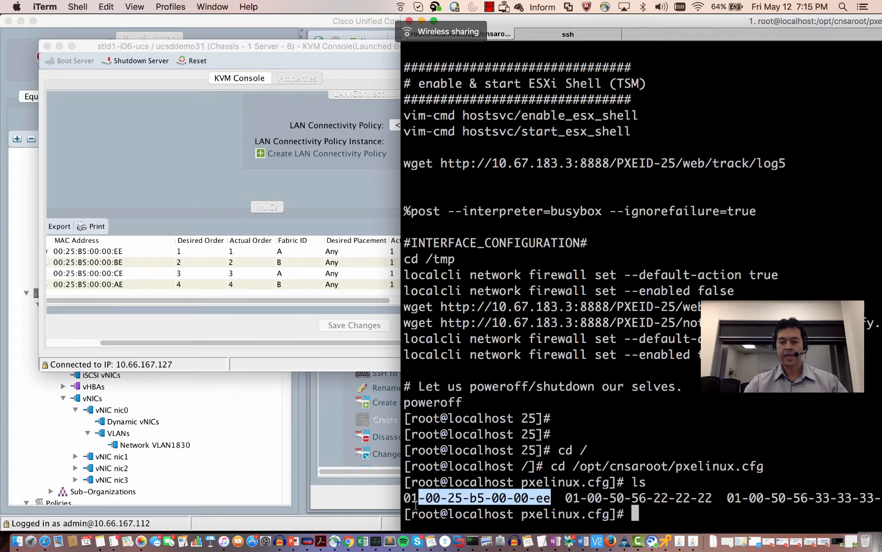
pyautogui.click(551, 492)
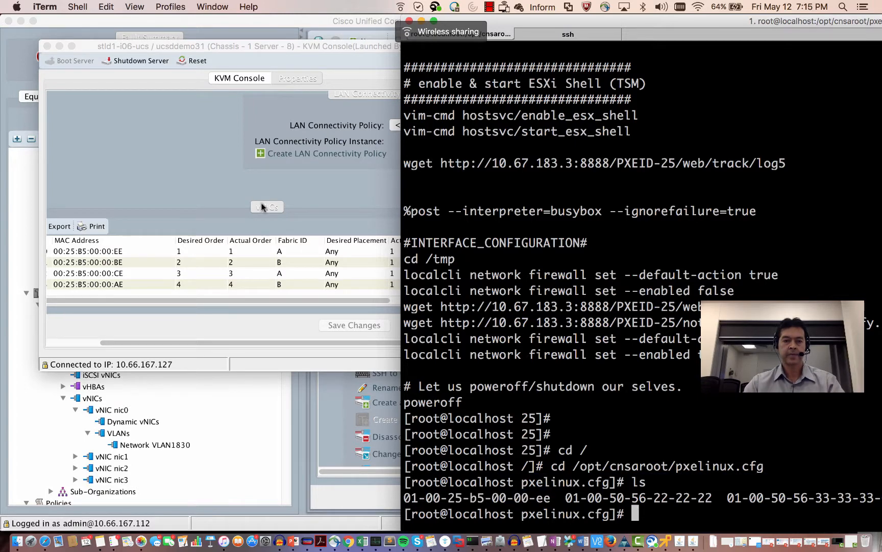
pyautogui.click(231, 79)
pyautogui.click(591, 477)
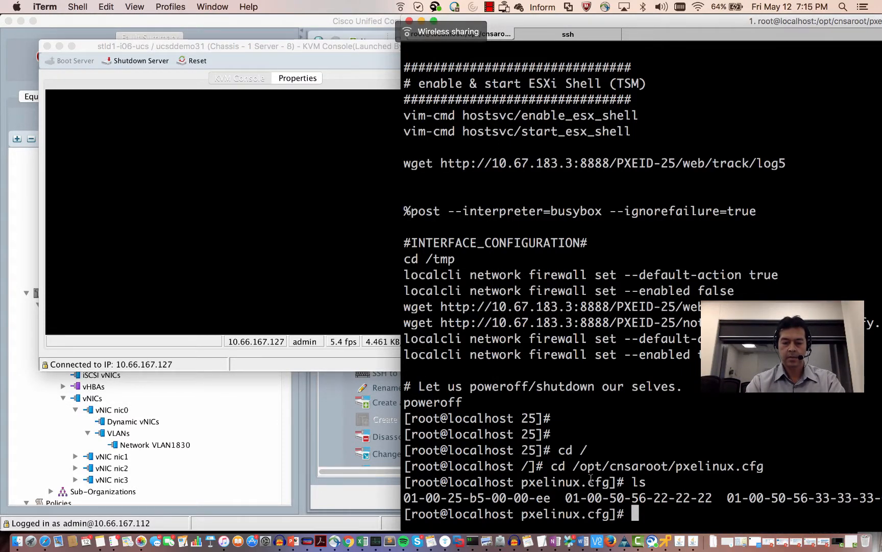
# - Print 01-00-25-b5-00-00-ee with cat and highlight kickstart repository 26 in its ESXi5.5 entry
pyautogui.write('cat ')
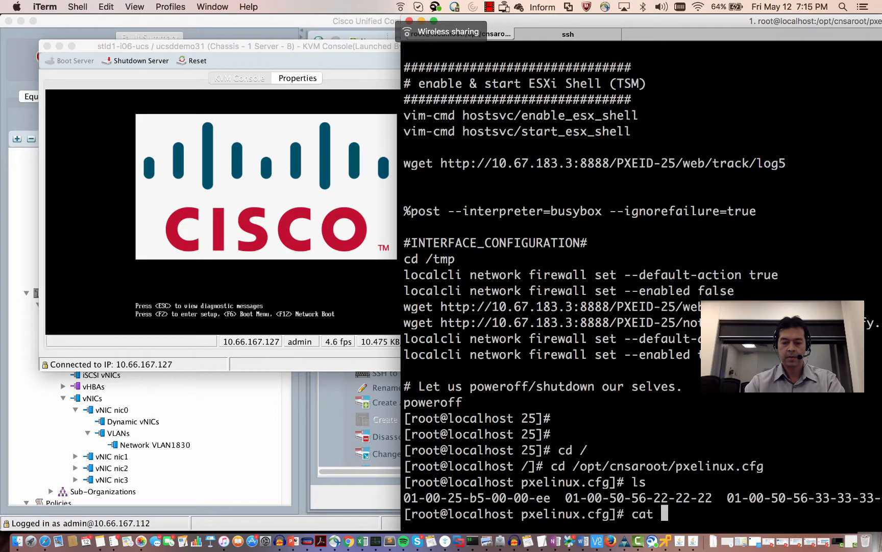
pyautogui.write('01')
pyautogui.press('Tab')
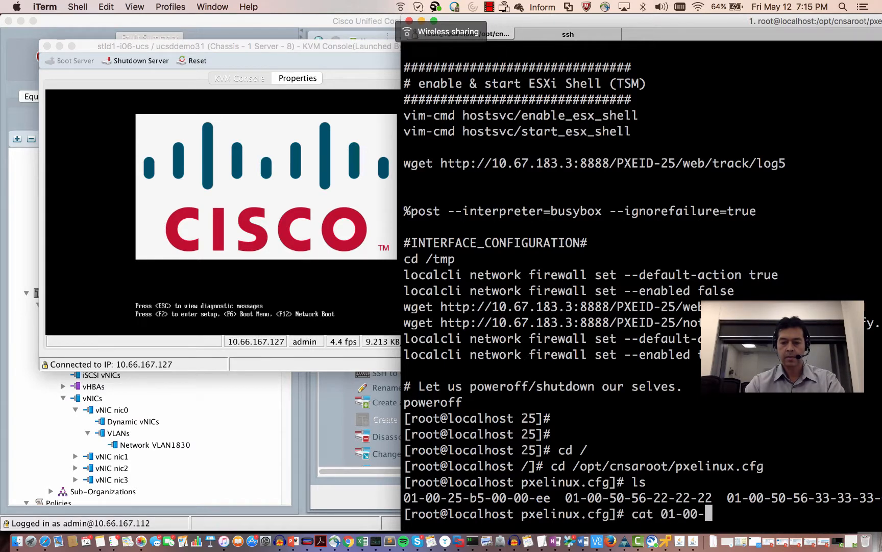
pyautogui.write('2')
pyautogui.press('Tab')
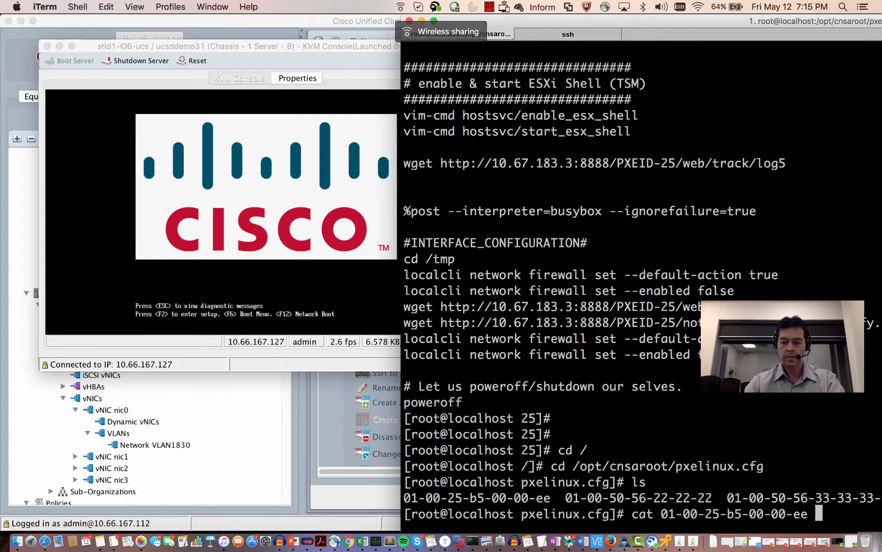
pyautogui.press('Return')
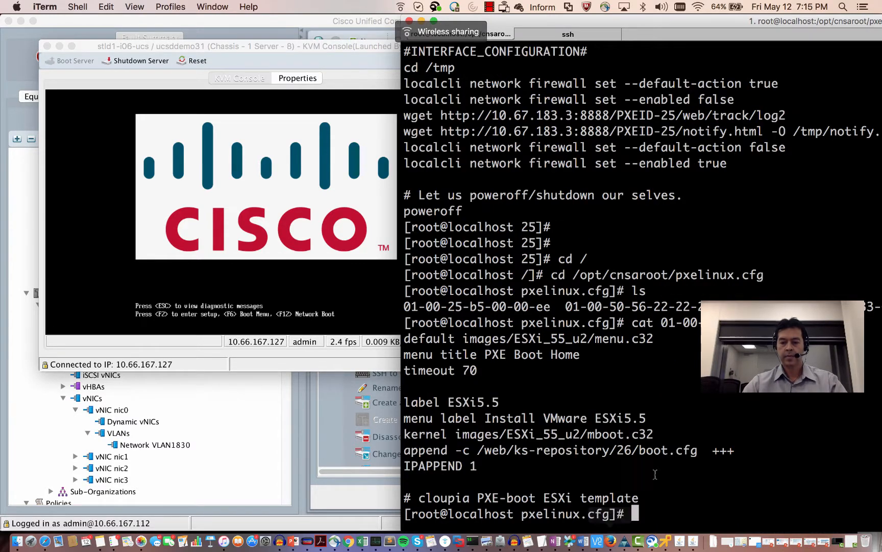
pyautogui.moveTo(633, 449); pyautogui.dragTo(619, 449)
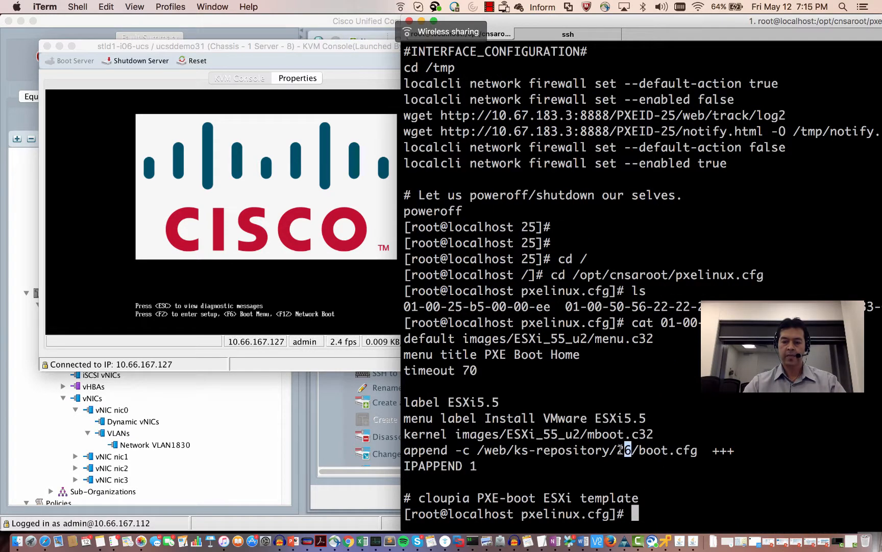
pyautogui.click(699, 418)
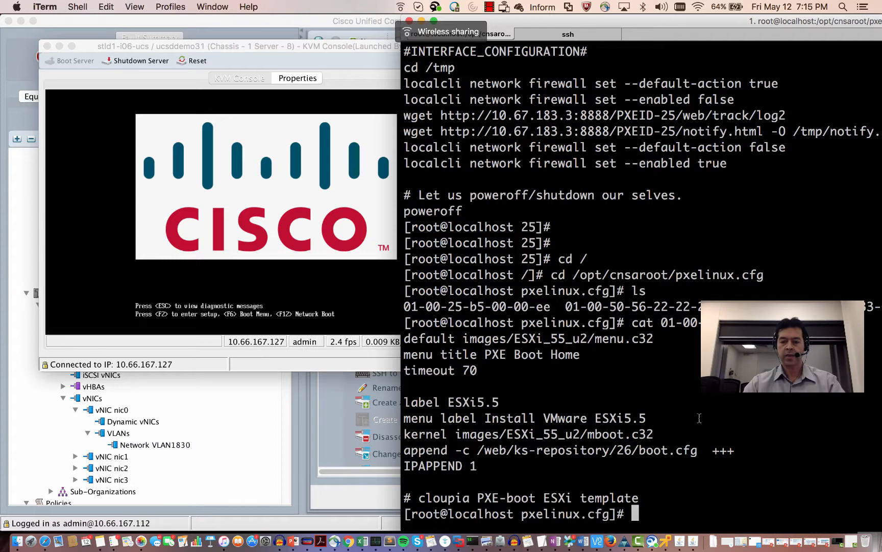
pyautogui.write('cd')
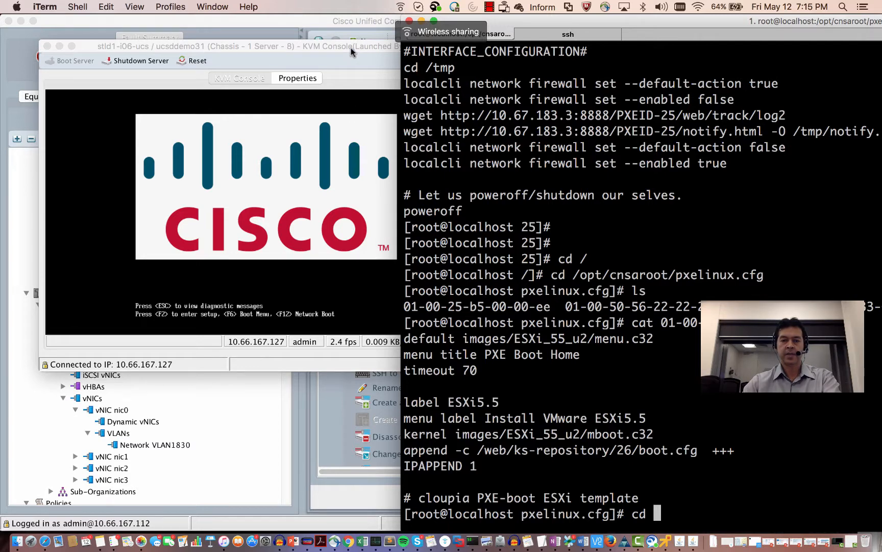
pyautogui.moveTo(351, 47); pyautogui.dragTo(310, 46)
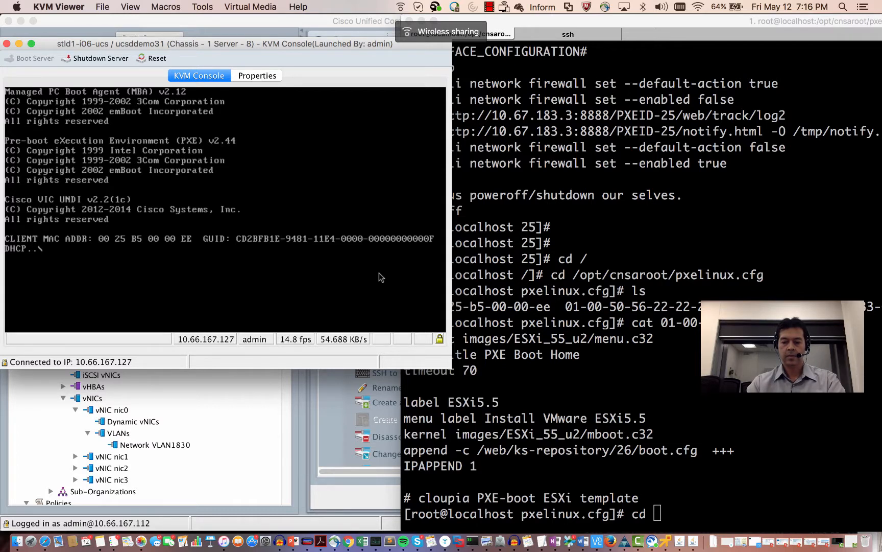
# - Return the terminal to the root directory with cd / as the server reaches PXE Boot Home
pyautogui.click(590, 307)
pyautogui.write('cd ')
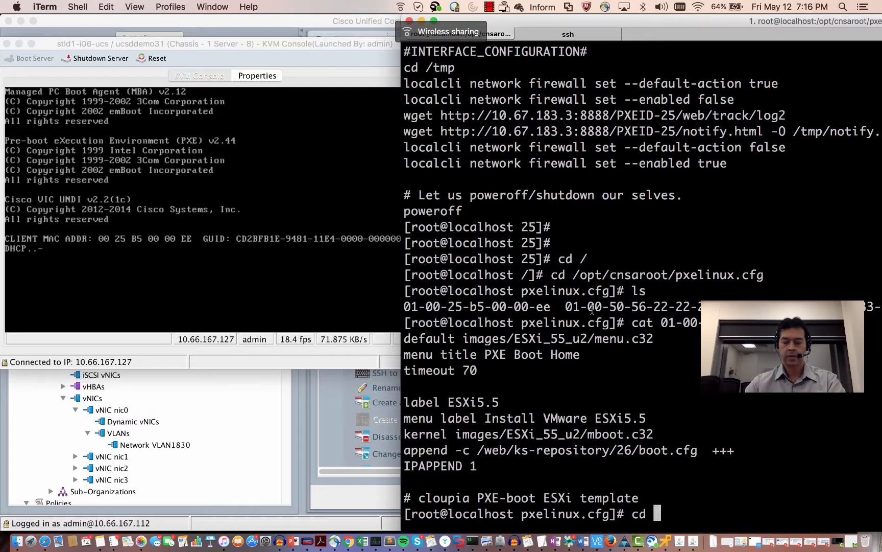
pyautogui.write('/')
pyautogui.press('Return')
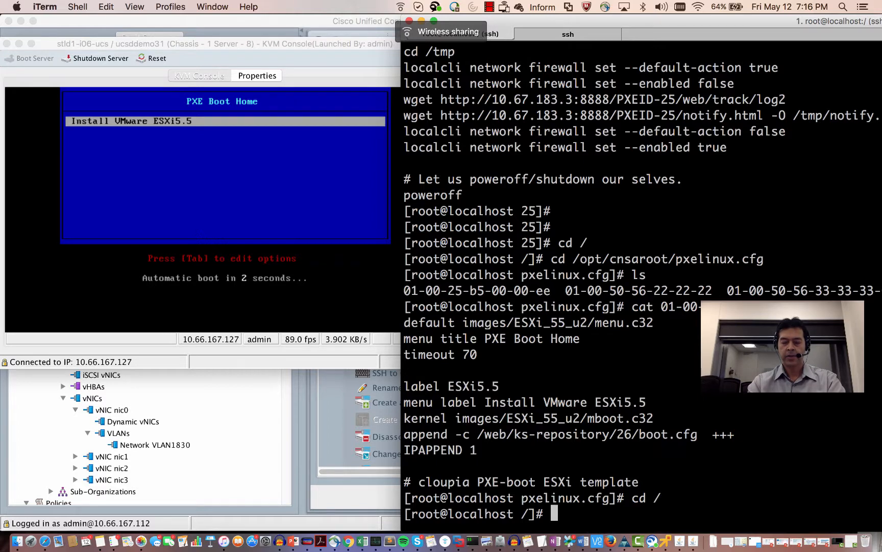
# - Go to /opt/cnsaroot/web/ks-repository/ and list its numbered kickstart folders
pyautogui.write('cd')
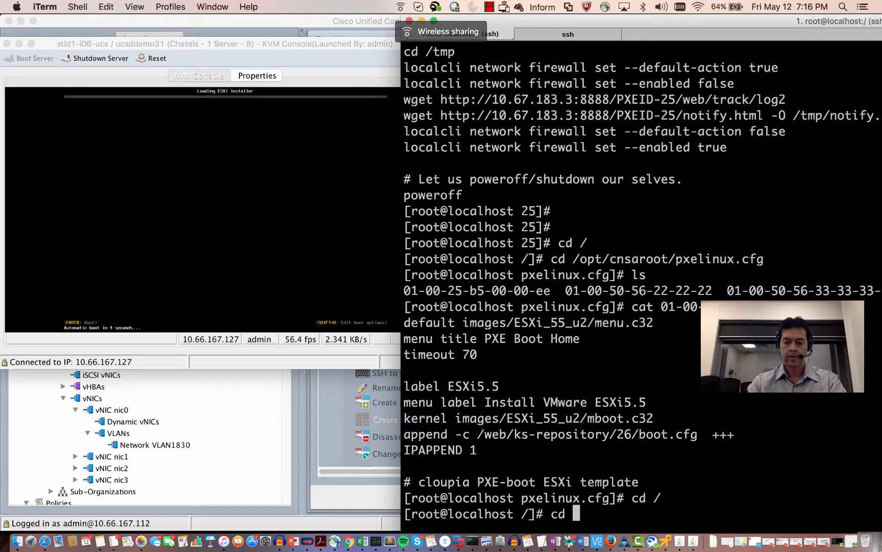
pyautogui.write('//opt/')
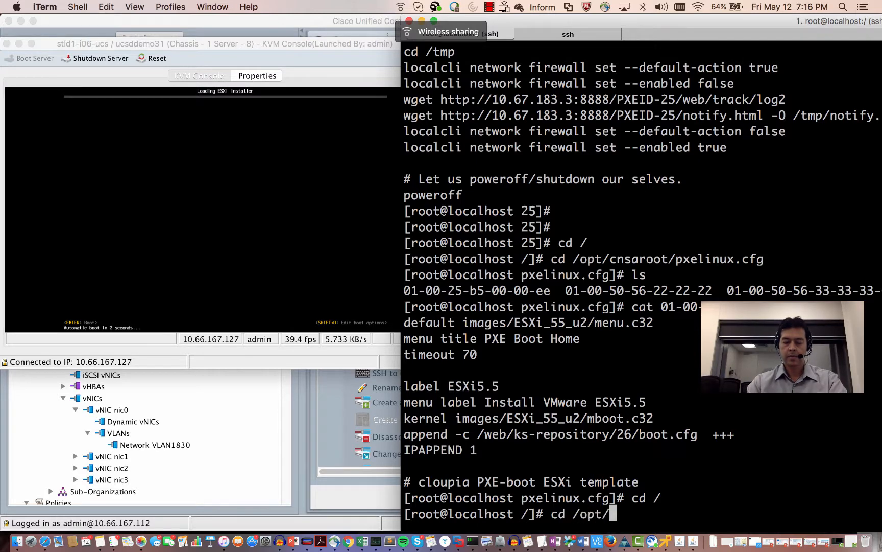
pyautogui.write('cnsaroot/we')
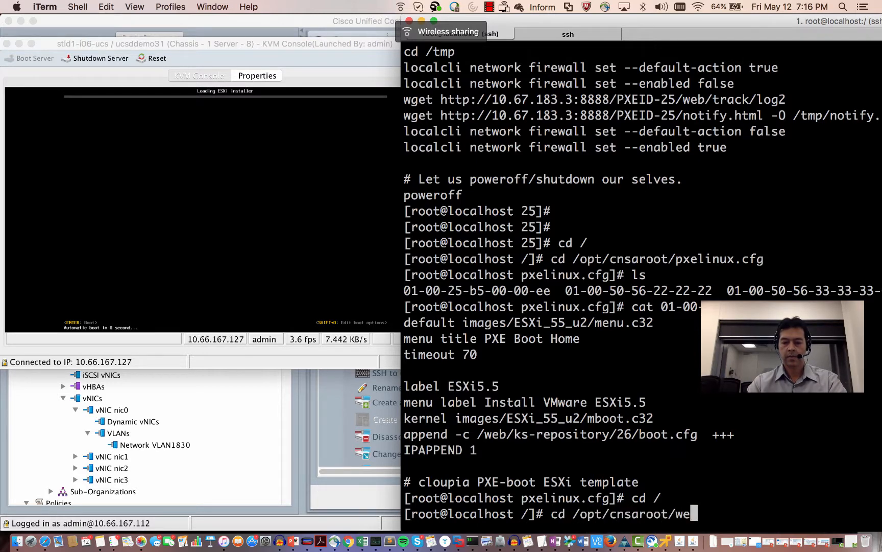
pyautogui.write('b/k')
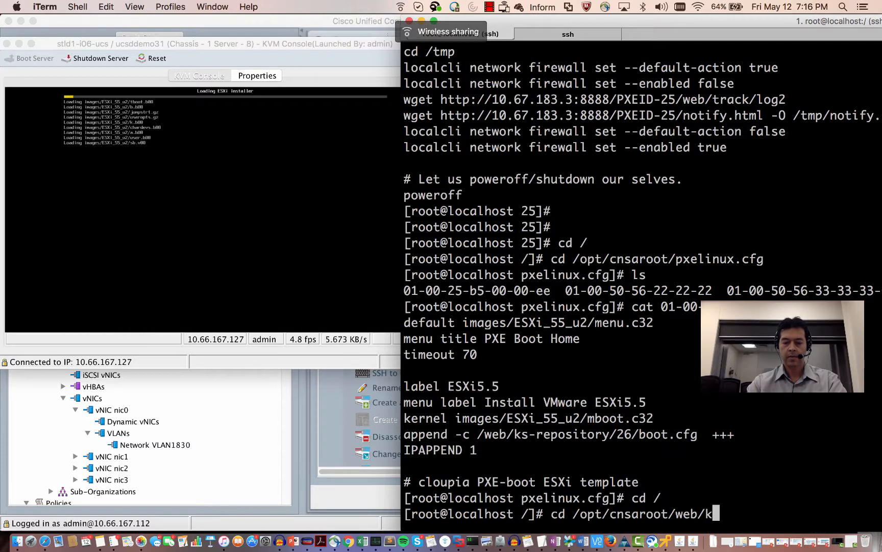
pyautogui.write('s')
pyautogui.press('Tab')
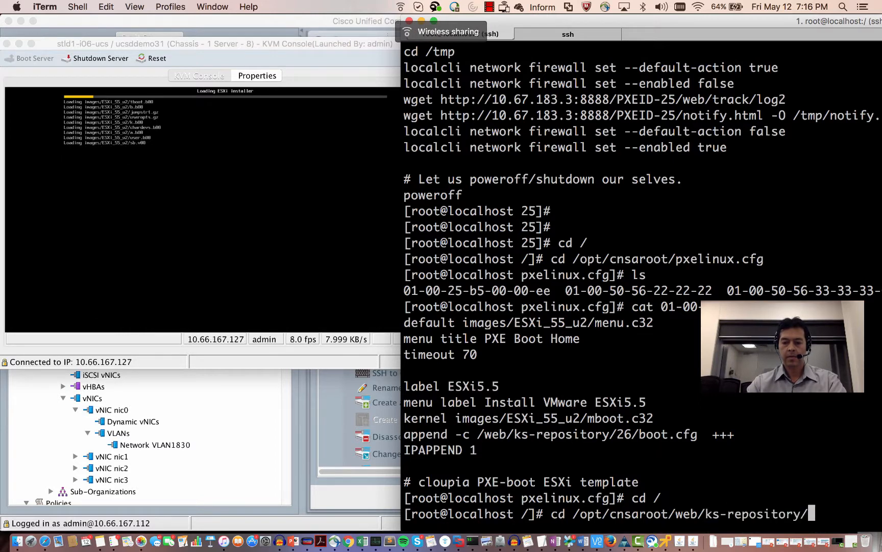
pyautogui.press('Return')
pyautogui.write('ls')
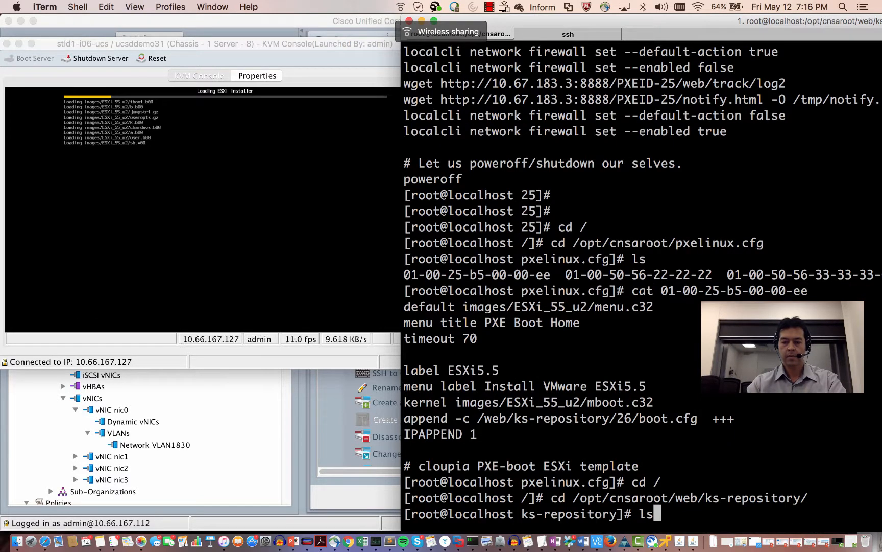
pyautogui.press('Return')
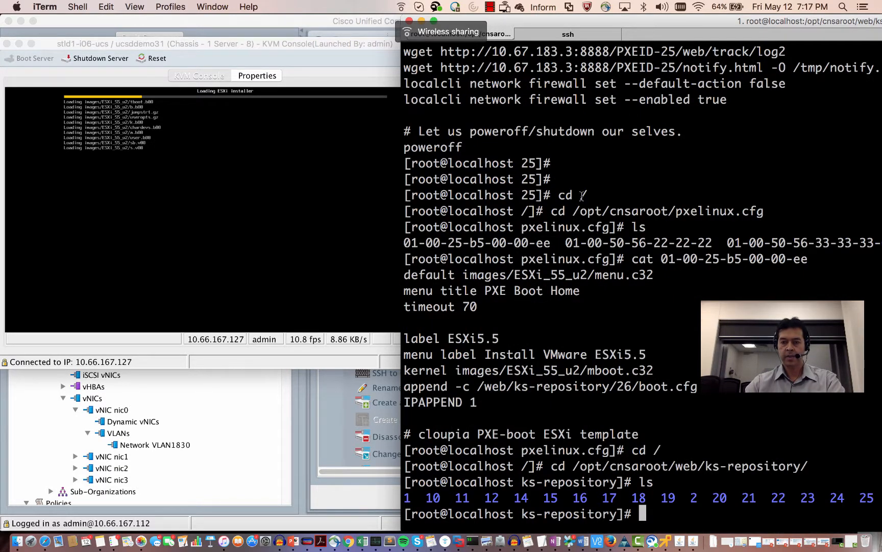
# - Enter folder 26, list its files, and show boot.cfg, highlighting the ks.cfg kernelopt reference
pyautogui.moveTo(644, 22); pyautogui.dragTo(624, 11)
pyautogui.write('cd 26')
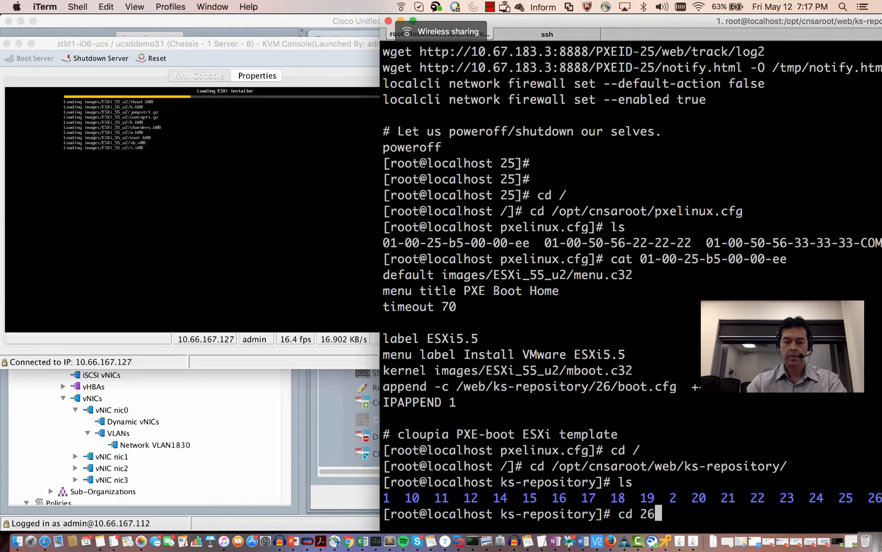
pyautogui.press('Return')
pyautogui.write('ls')
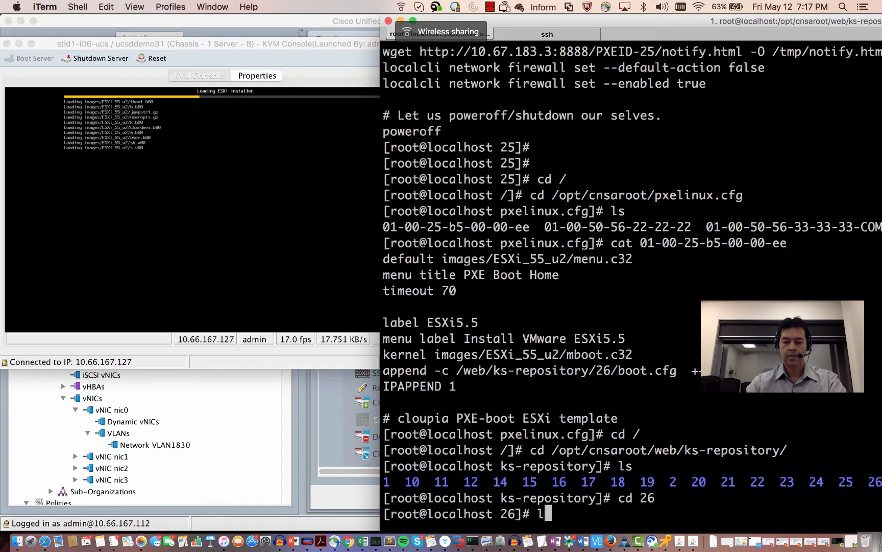
pyautogui.press('Return')
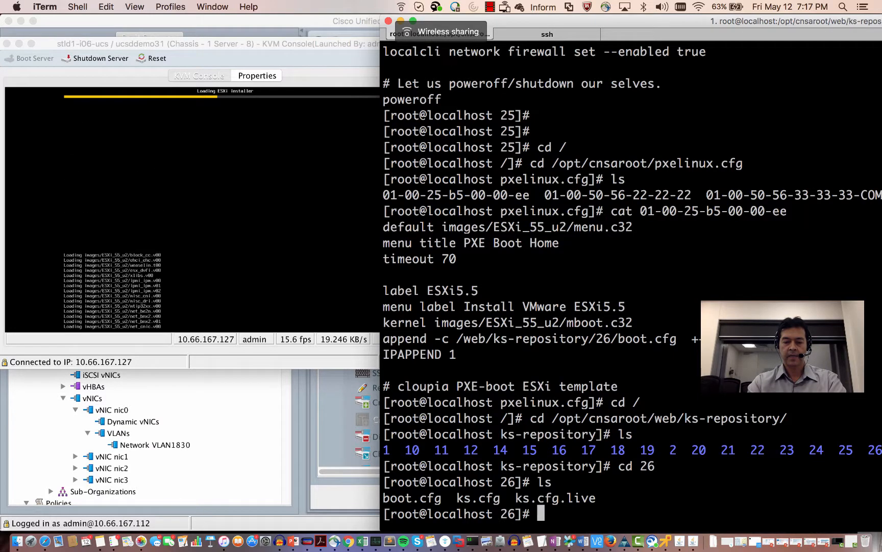
pyautogui.write('cat b')
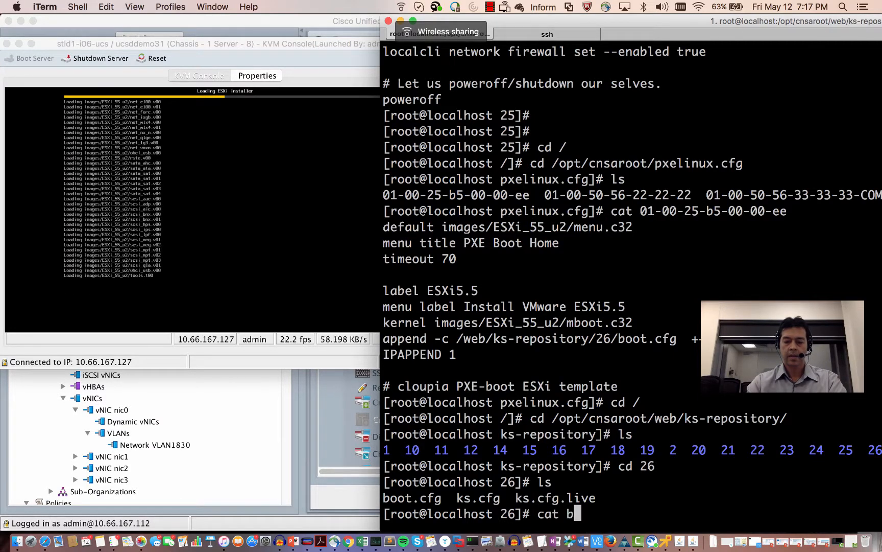
pyautogui.write('oot.cfg')
pyautogui.press('Return')
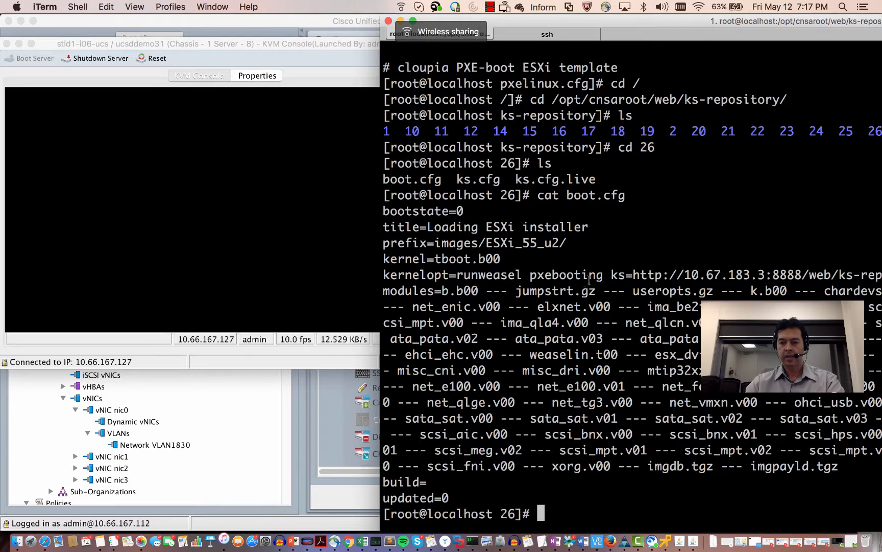
pyautogui.moveTo(683, 22); pyautogui.dragTo(525, 23)
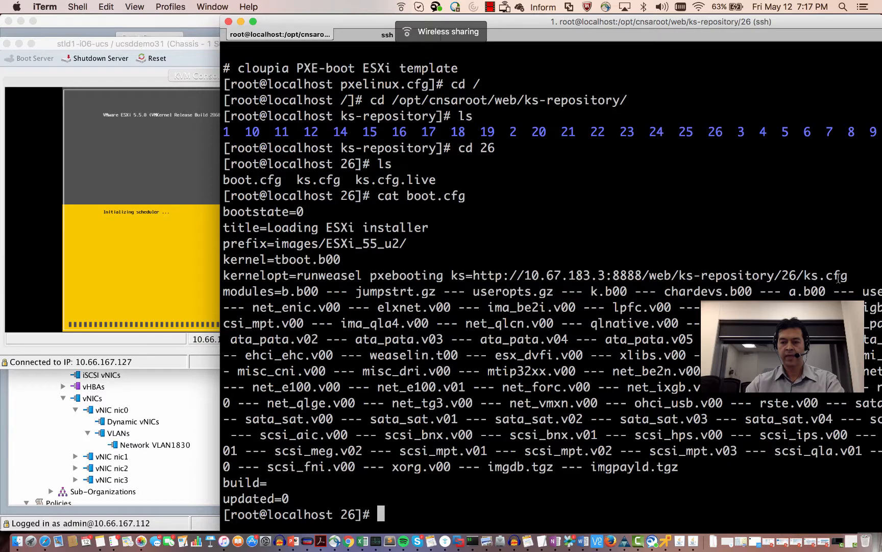
pyautogui.moveTo(854, 277); pyautogui.dragTo(806, 279)
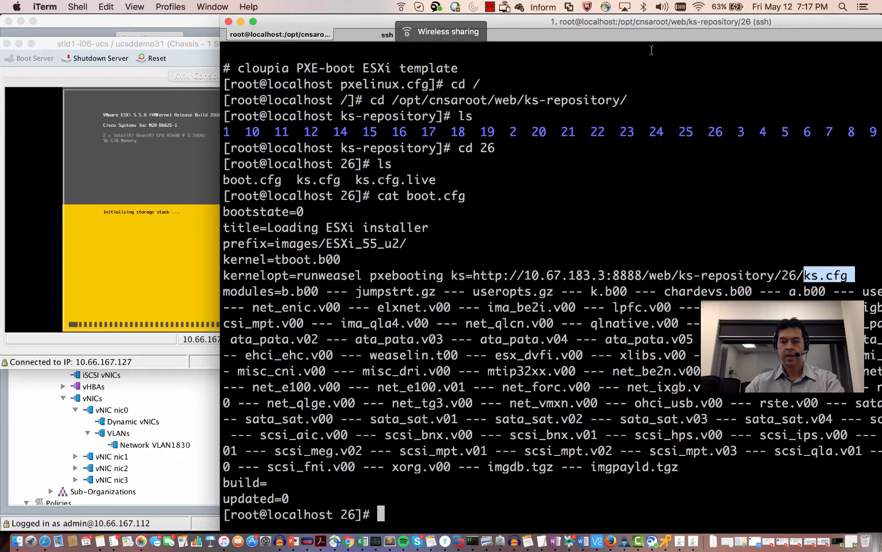
pyautogui.moveTo(646, 23); pyautogui.dragTo(735, 8)
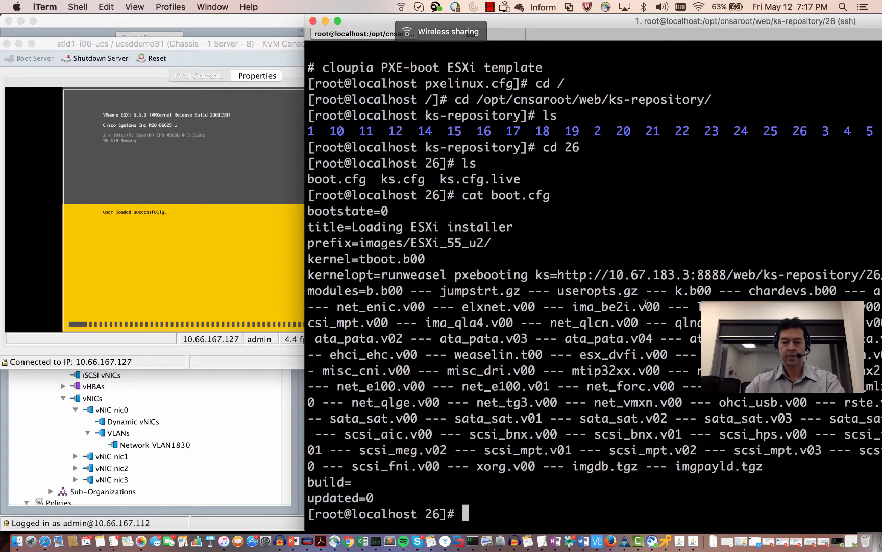
# - Print folder 26's ks.cfg with cat ks.cfg and scroll through the script
pyautogui.write('c')
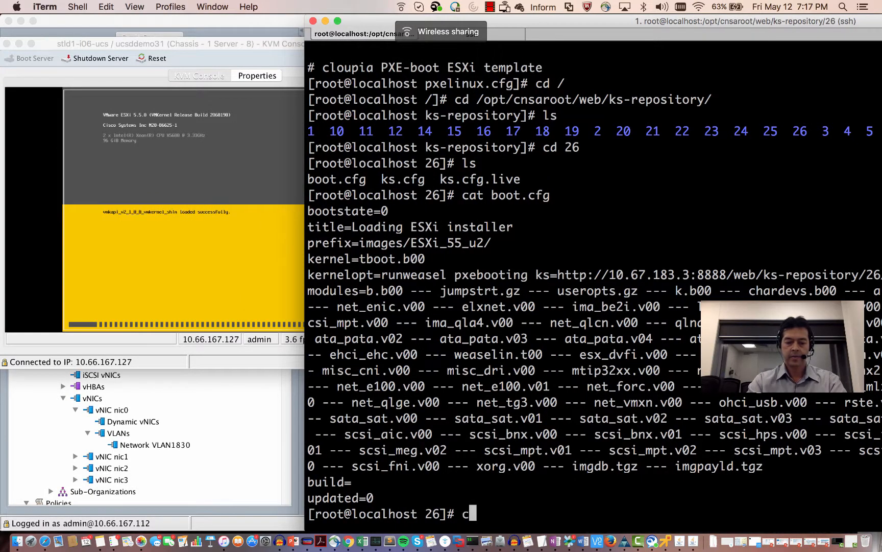
pyautogui.write('at ks.c')
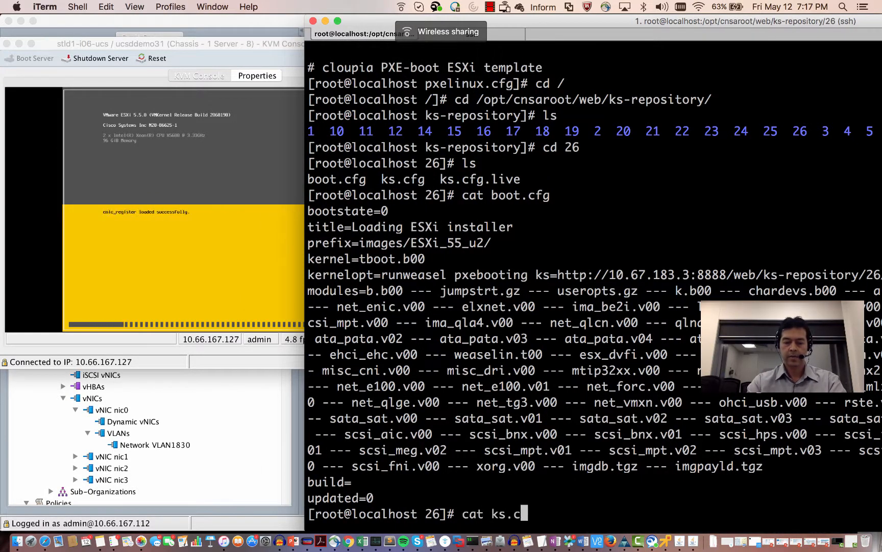
pyautogui.write('fg')
pyautogui.press('Return')
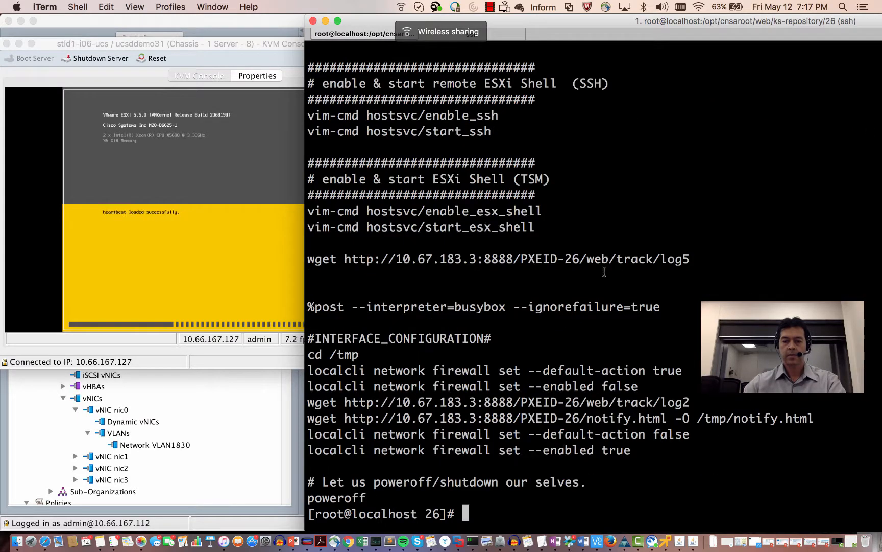
pyautogui.scroll(10, 604, 271)
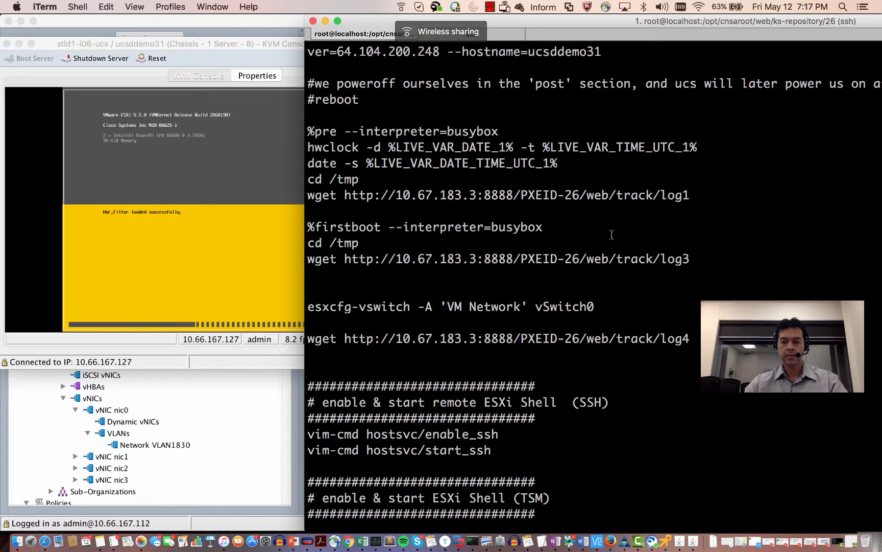
pyautogui.scroll(4, 611, 234)
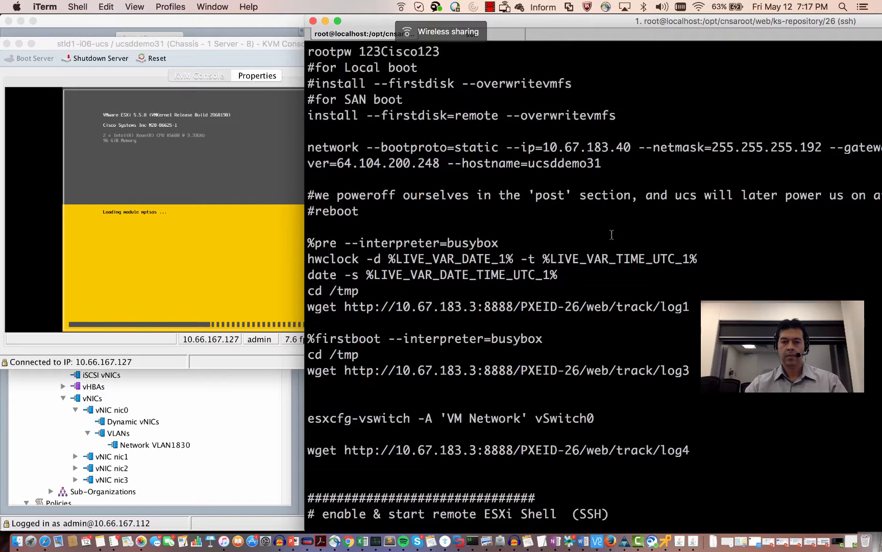
pyautogui.scroll(4, 611, 235)
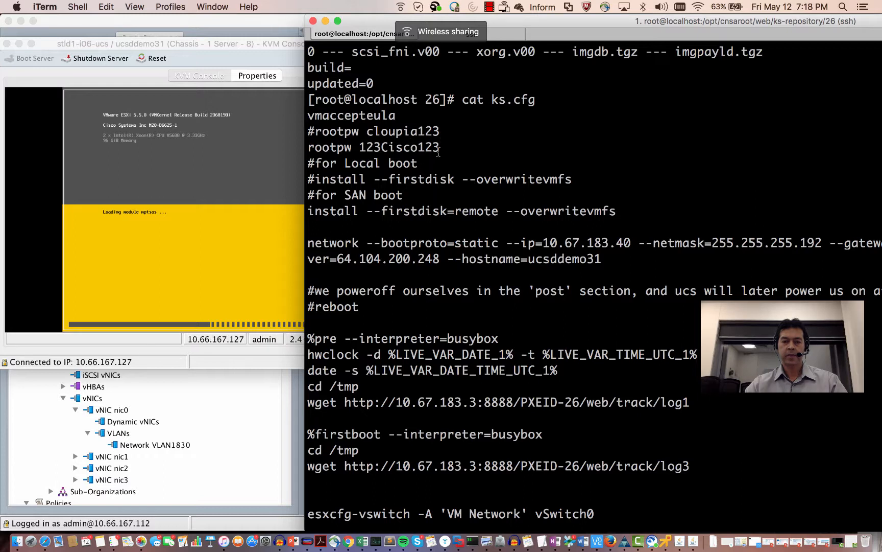
pyautogui.scroll(-2, 424, 156)
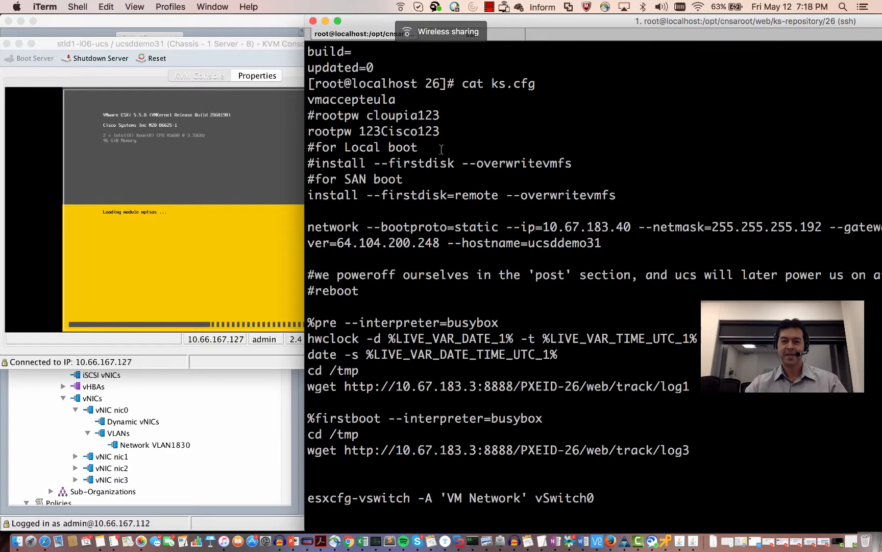
# - Highlight the remote-disk install line, the host IP ending 183.40, and the poweroff line
pyautogui.moveTo(376, 179); pyautogui.dragTo(325, 182)
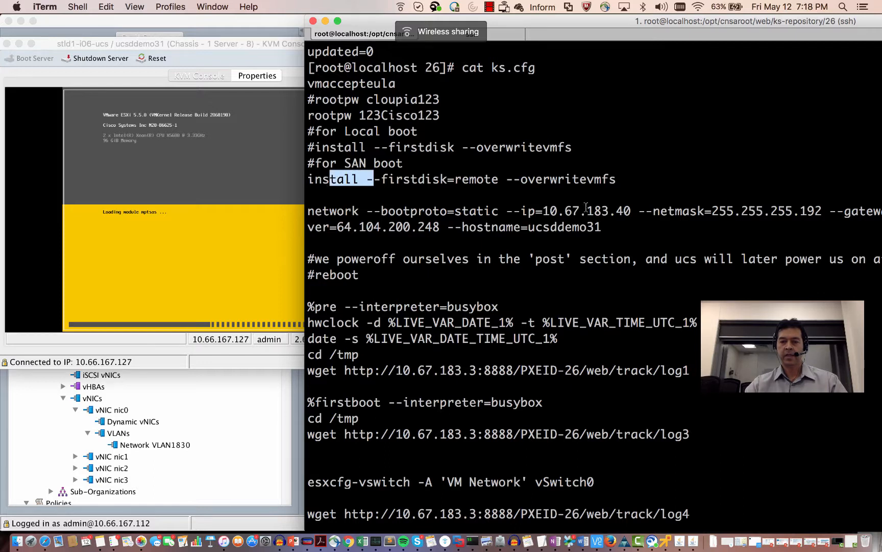
pyautogui.click(633, 210)
pyautogui.moveTo(622, 211); pyautogui.dragTo(596, 210)
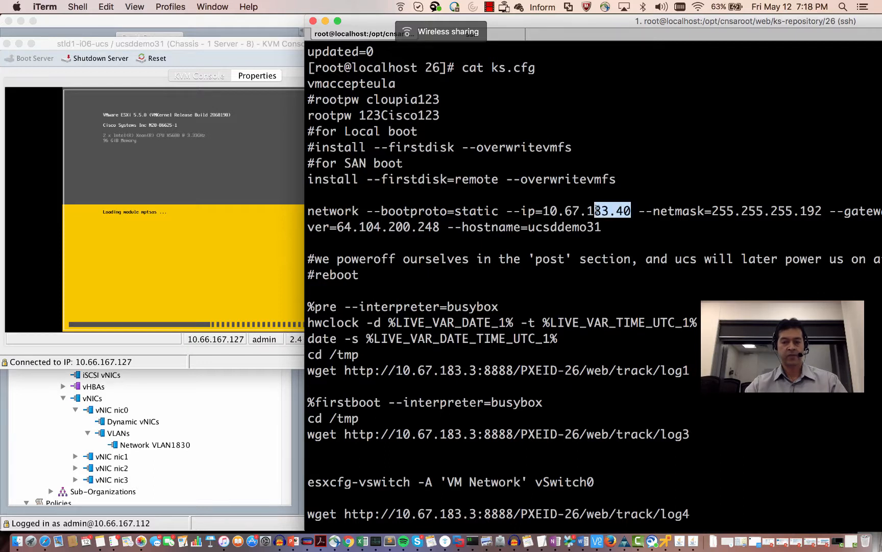
pyautogui.scroll(-6, 597, 211)
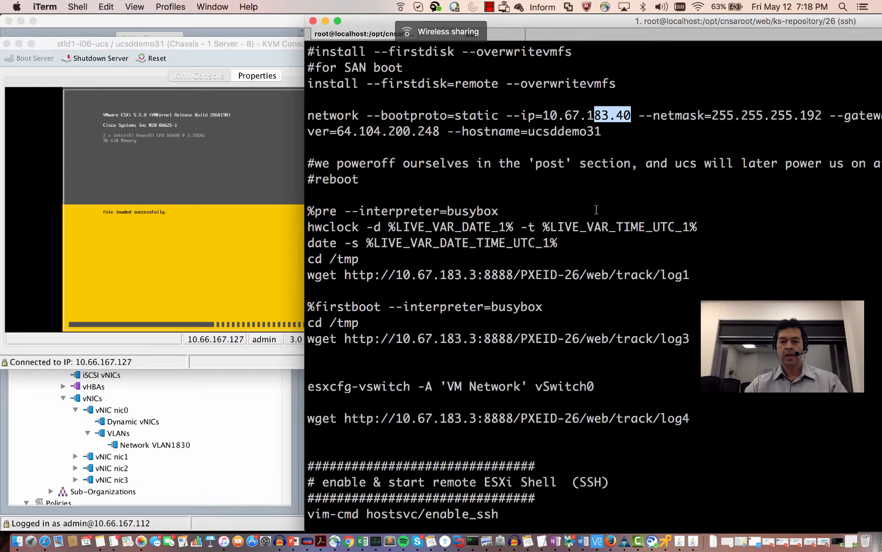
pyautogui.scroll(-10, 515, 286)
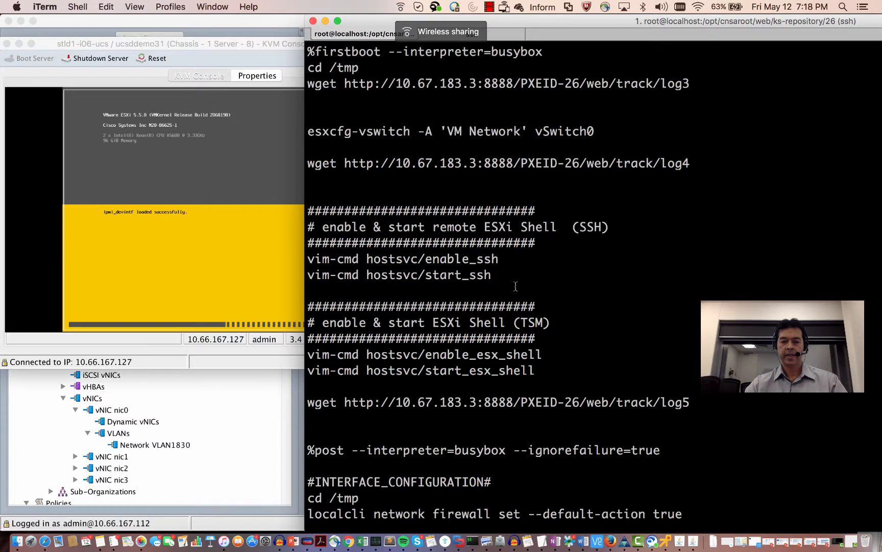
pyautogui.scroll(-2, 515, 286)
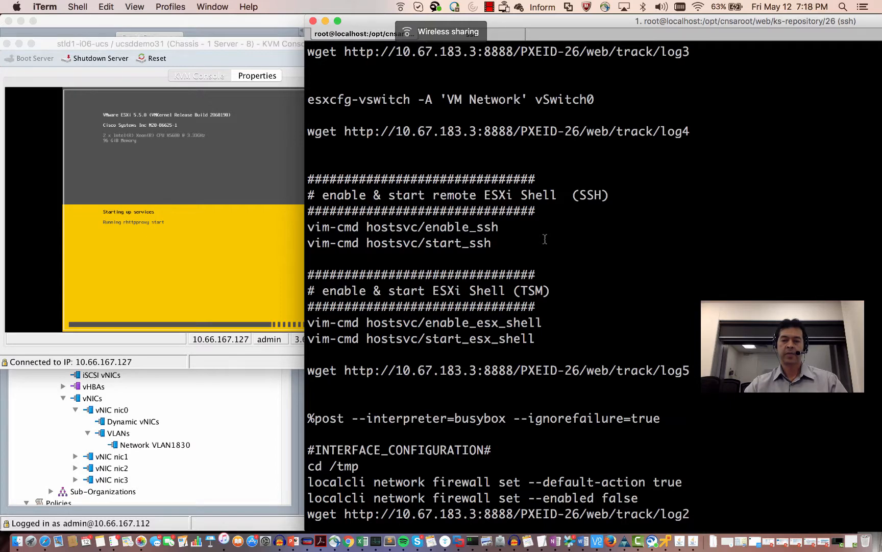
pyautogui.scroll(-3, 498, 227)
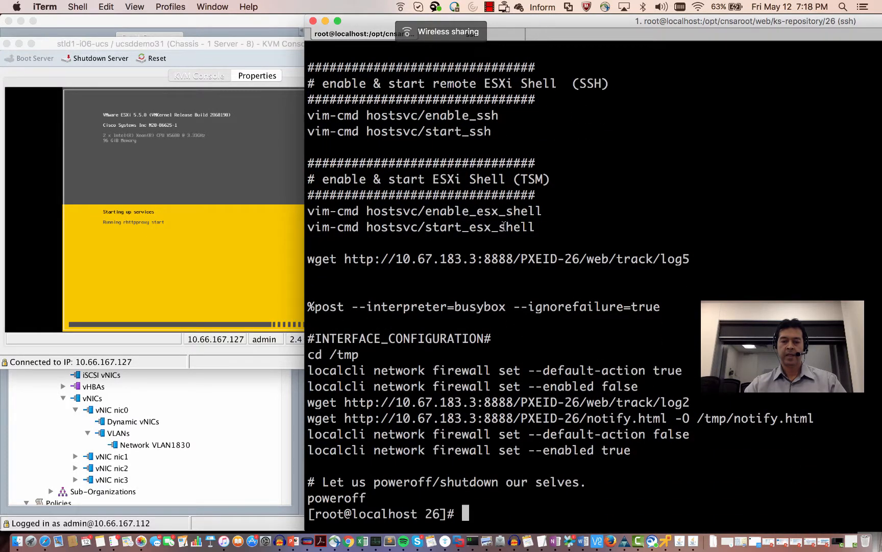
pyautogui.moveTo(387, 495); pyautogui.dragTo(305, 496)
pyautogui.click(380, 464)
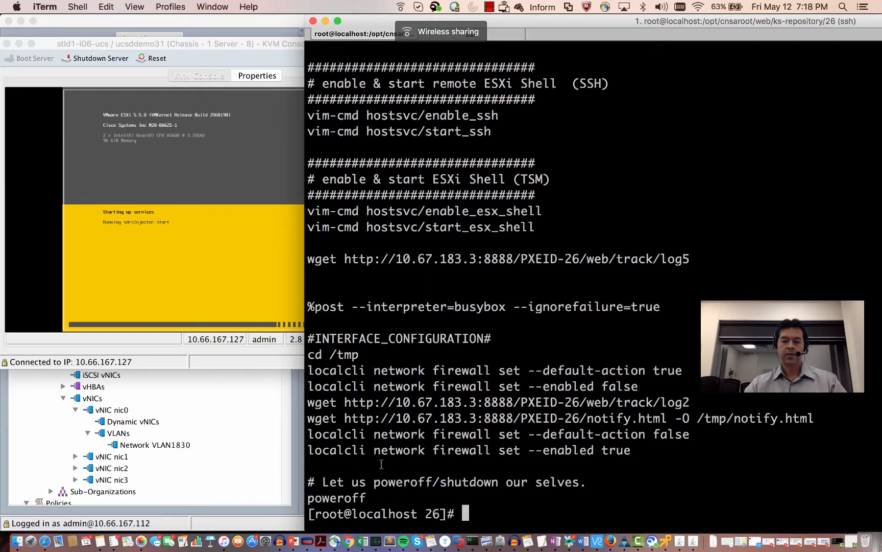
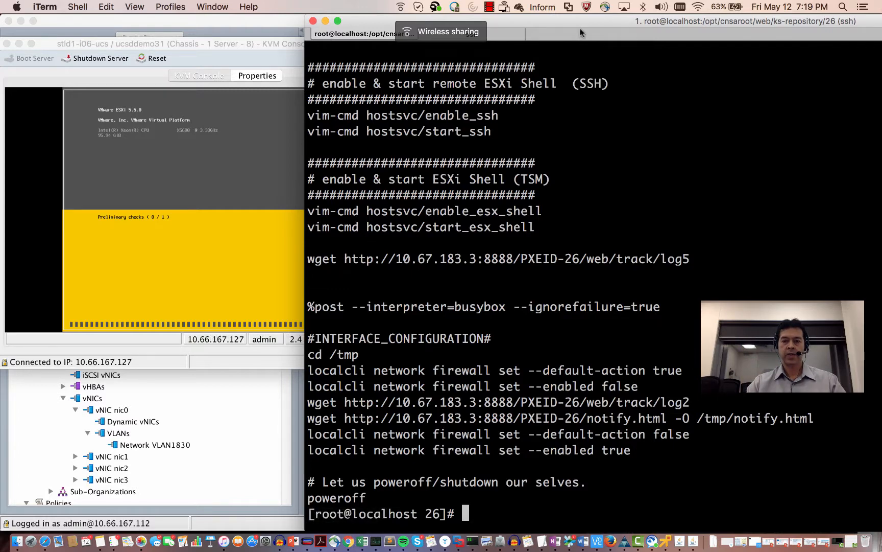
# - Move the terminal aside to reveal the KVM console, then bring UCS Director's request 354 forward
pyautogui.moveTo(578, 23); pyautogui.dragTo(726, 23)
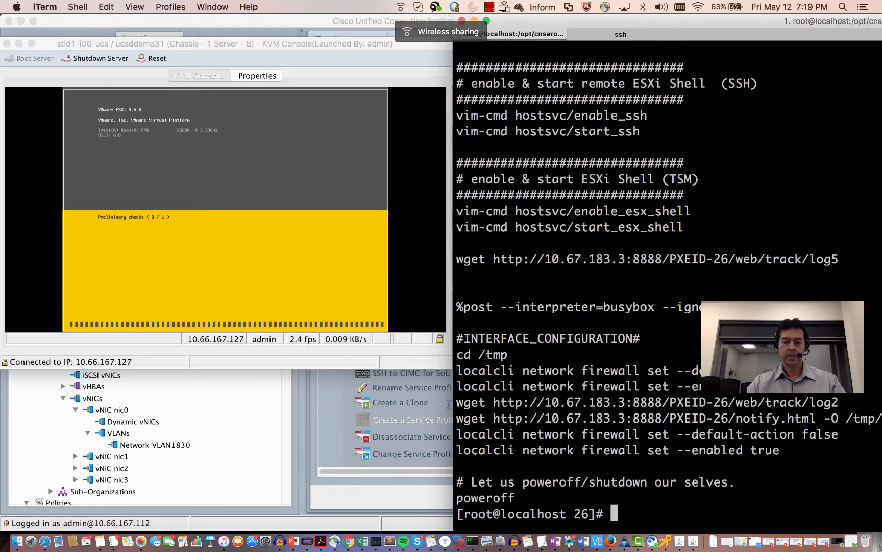
pyautogui.click(349, 540)
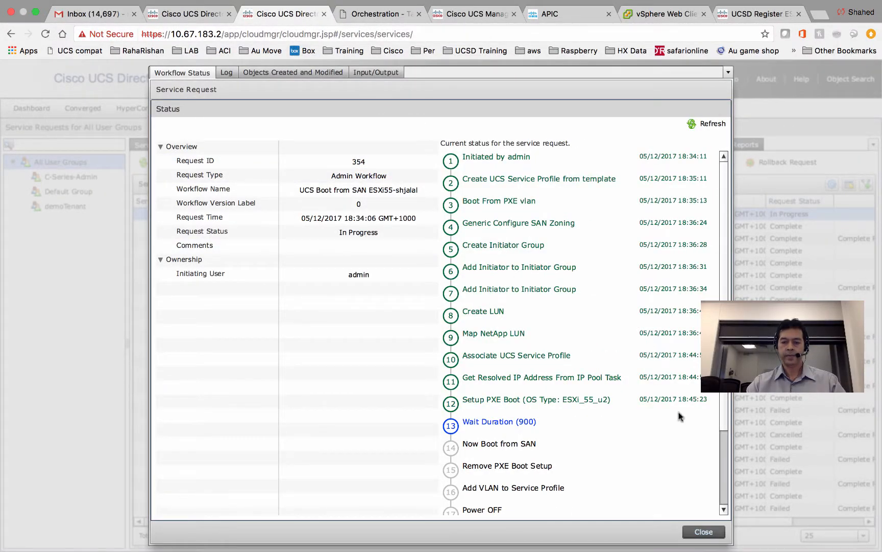
# - Close the request status and open ACI-Pod5's PXE Boot Requests under Physical > Compute
pyautogui.click(703, 532)
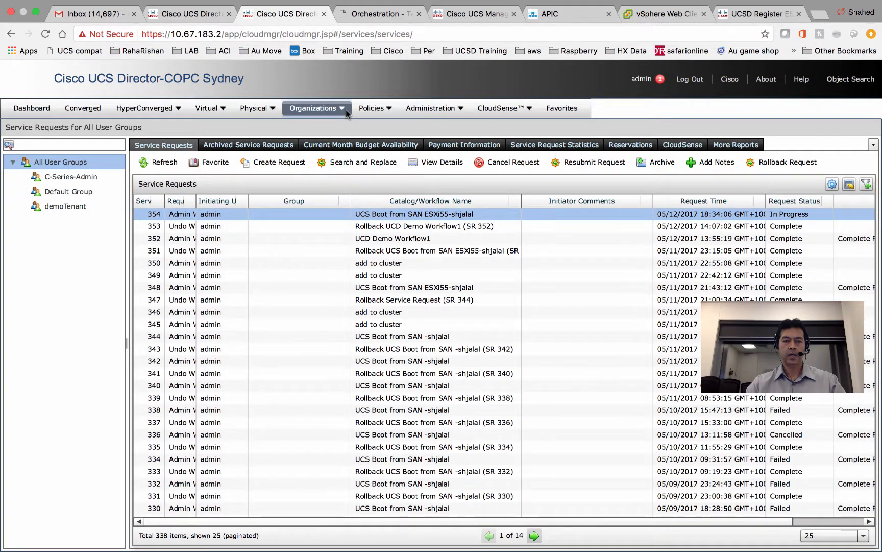
pyautogui.click(266, 113)
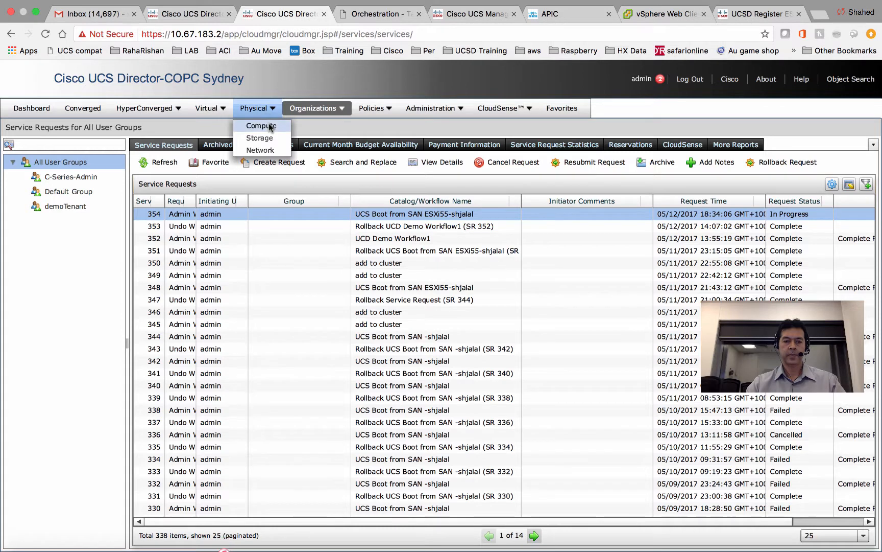
pyautogui.click(260, 123)
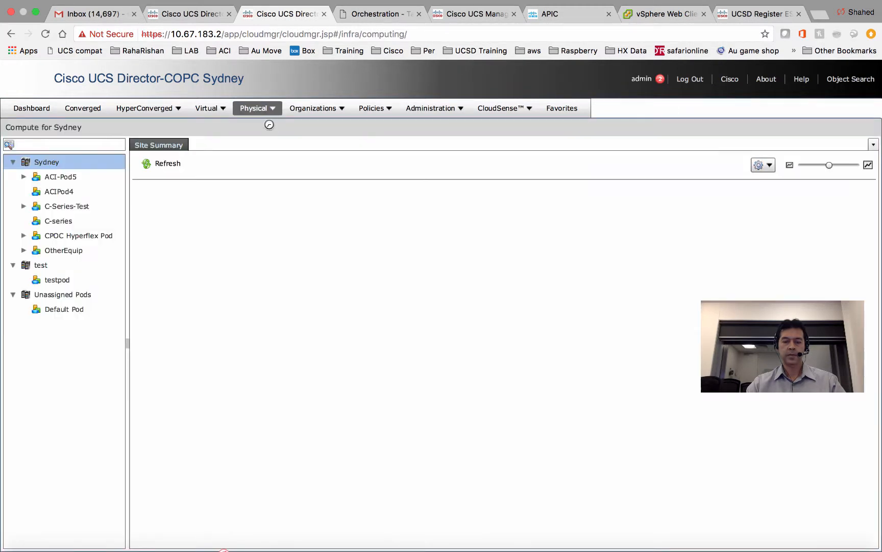
pyautogui.click(60, 177)
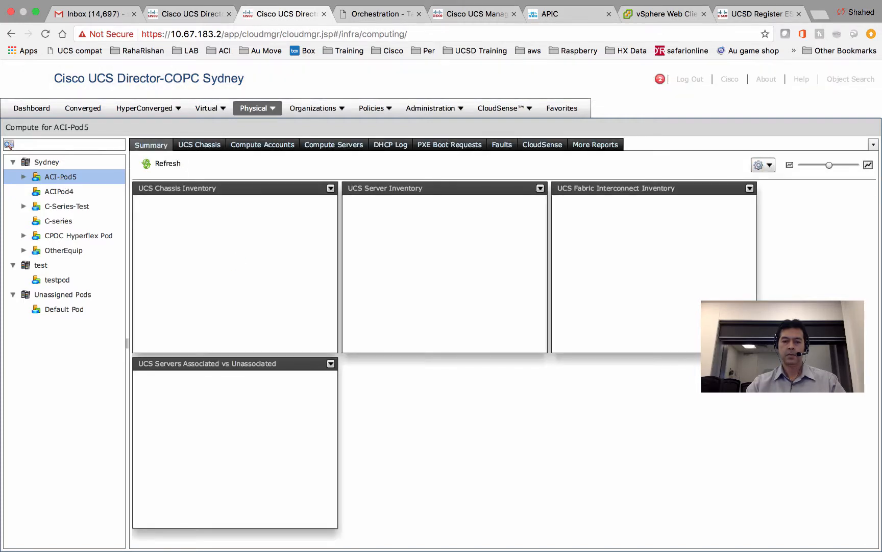
pyautogui.click(449, 146)
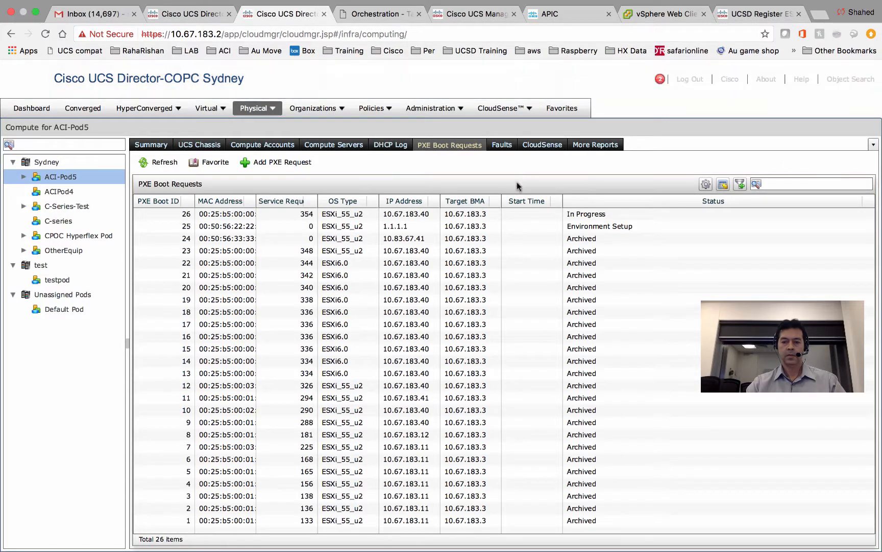
pyautogui.click(477, 214)
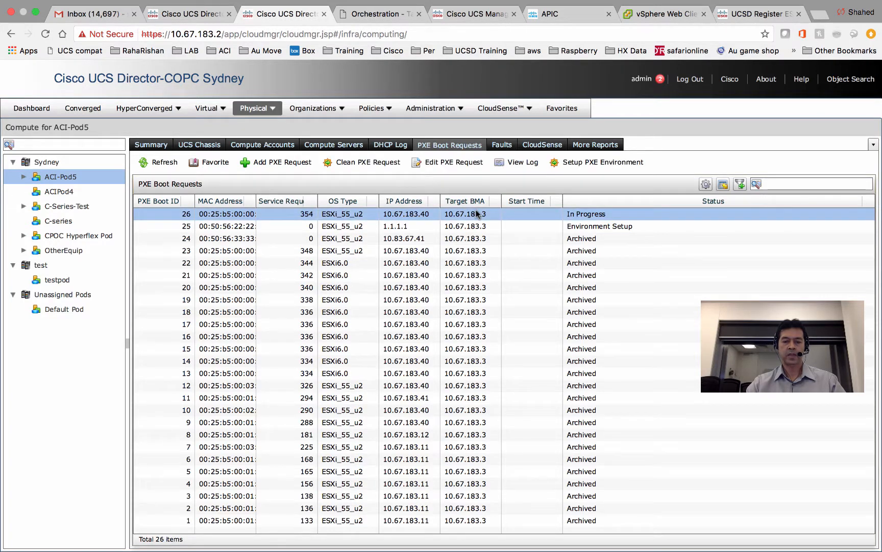
# - Clean PXE request 25 by removing its boot setup, then select in-progress request 26
pyautogui.click(588, 224)
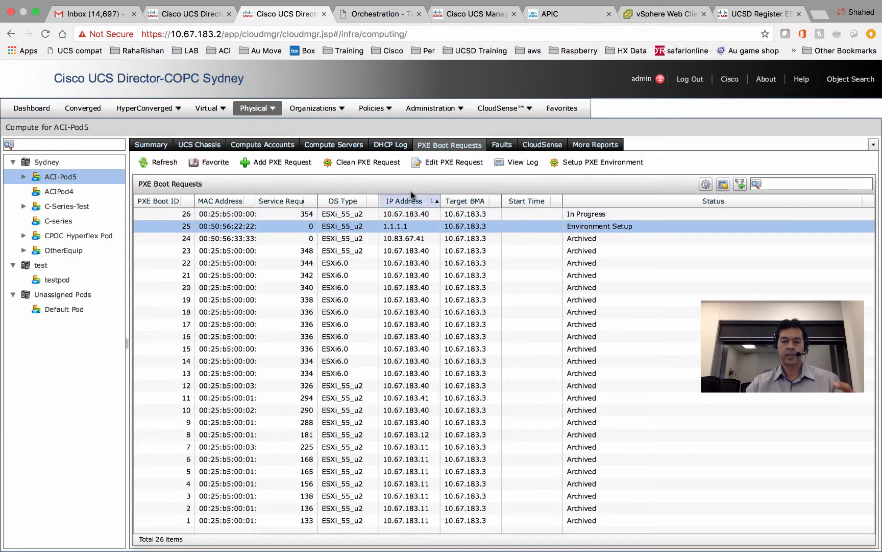
pyautogui.click(377, 162)
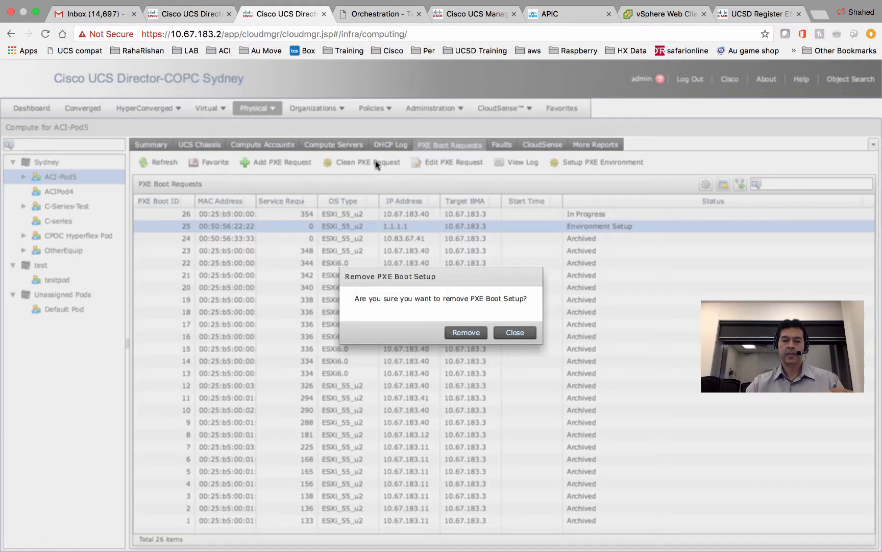
pyautogui.click(475, 336)
pyautogui.click(439, 331)
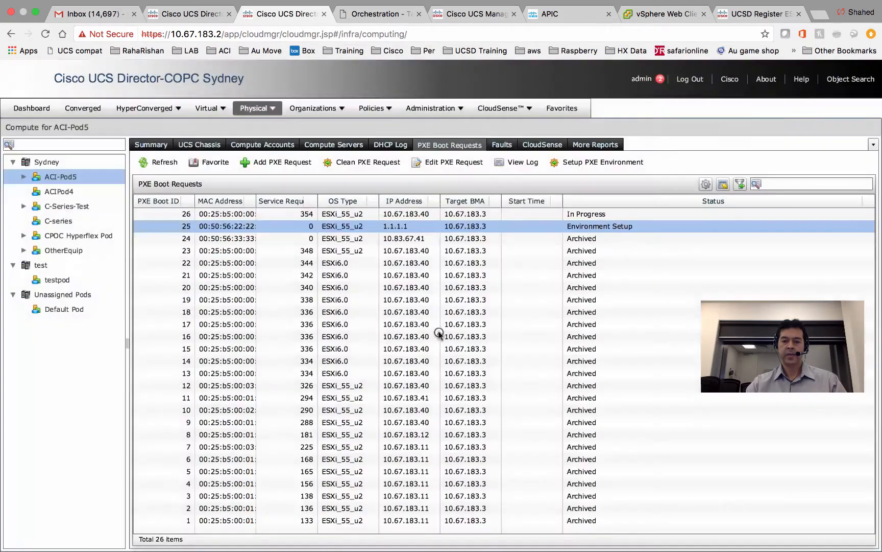
pyautogui.click(368, 218)
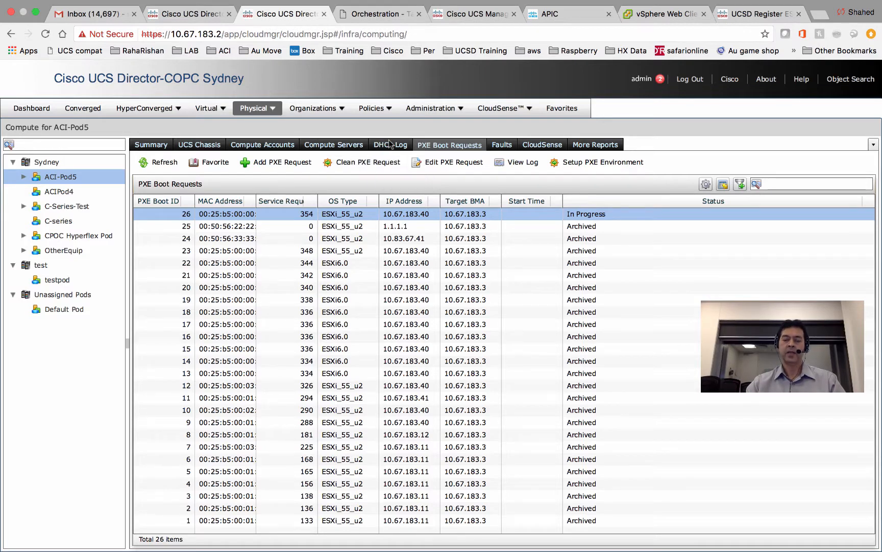
# - Switch to the terminal desktop and change into /opt/cnsaroot/pxelinux.cfg
pyautogui.hotkey('ctrl', 'Left')
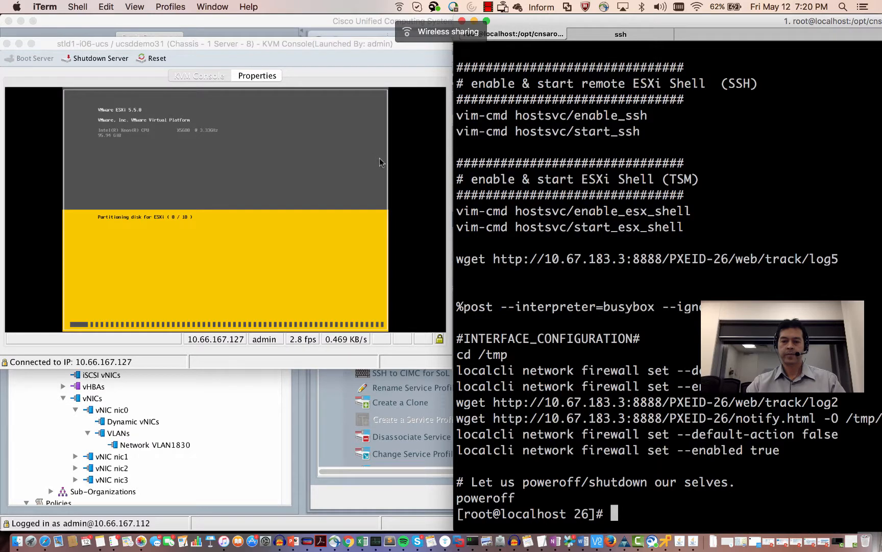
pyautogui.write('c')
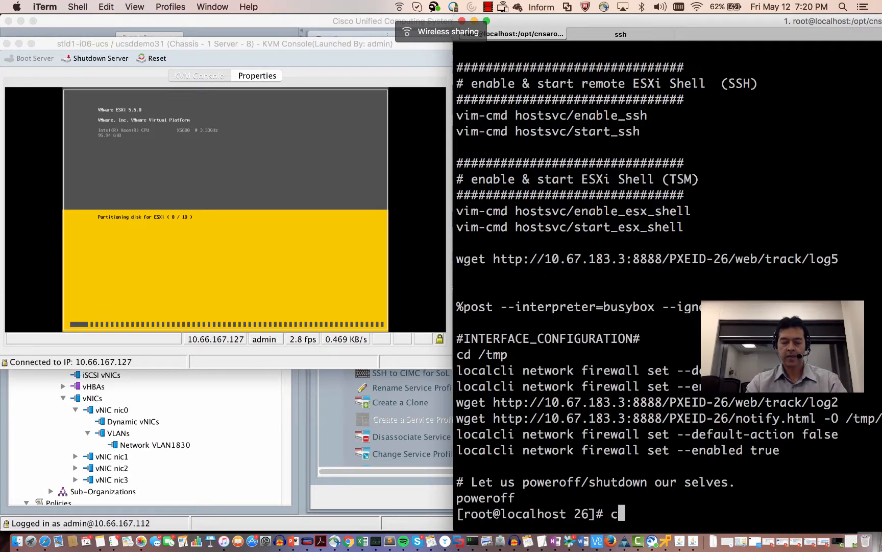
pyautogui.write('d /')
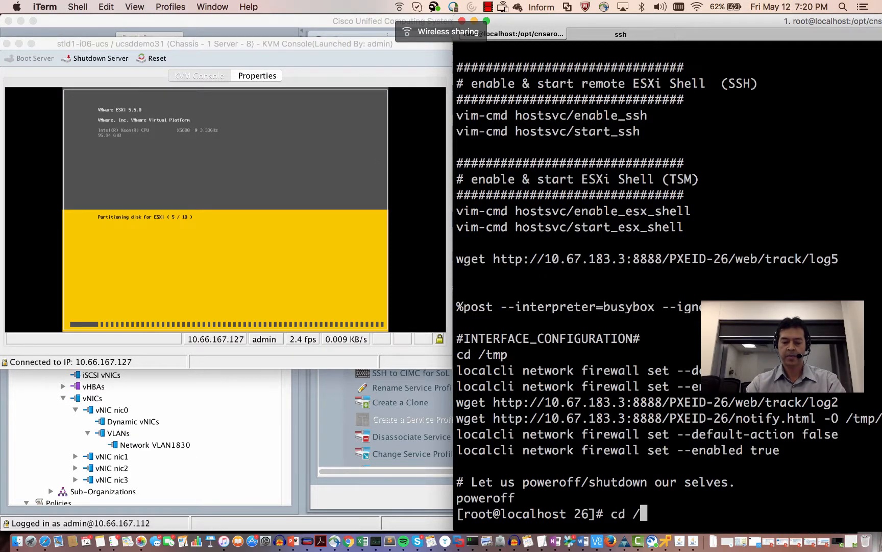
pyautogui.write('opt/c')
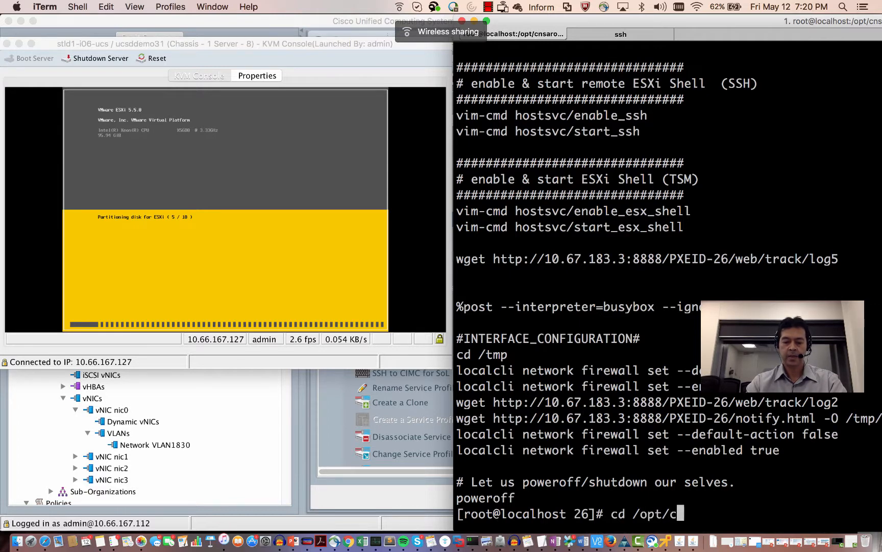
pyautogui.press('Tab')
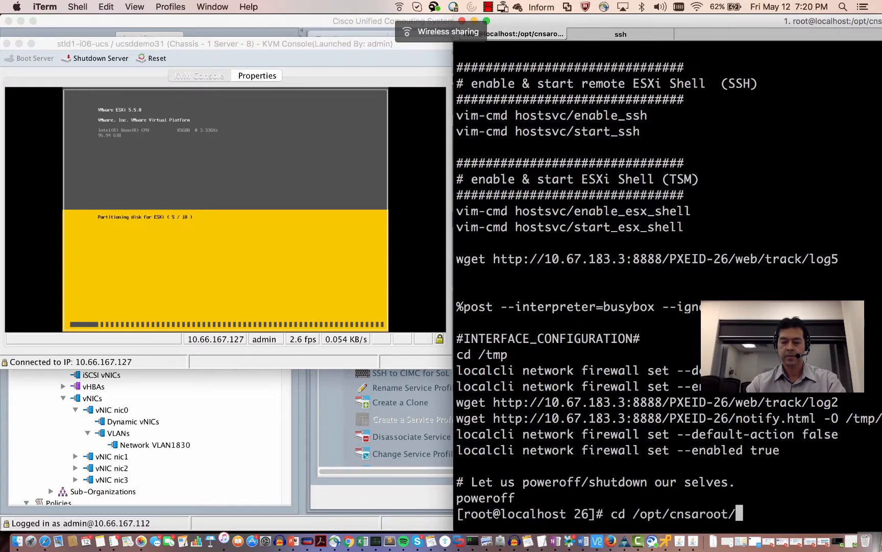
pyautogui.write('px')
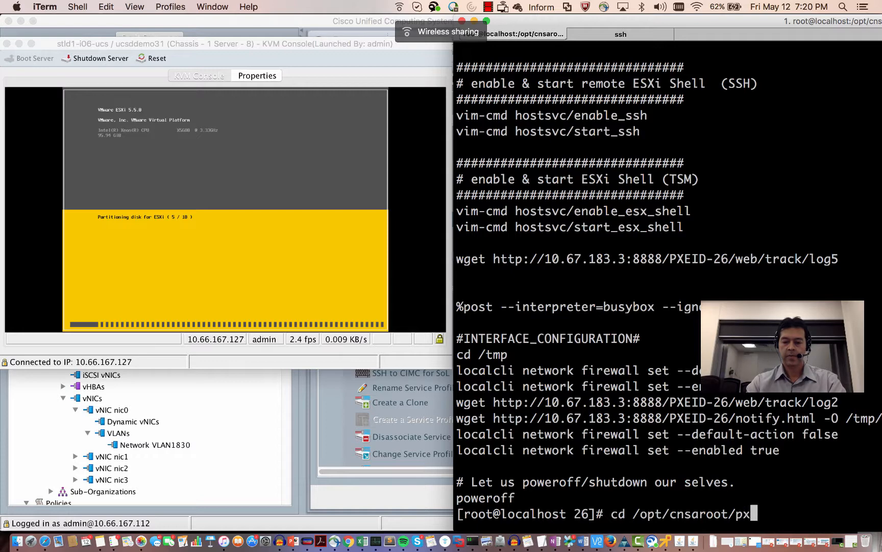
pyautogui.press('Tab')
pyautogui.write('cfg')
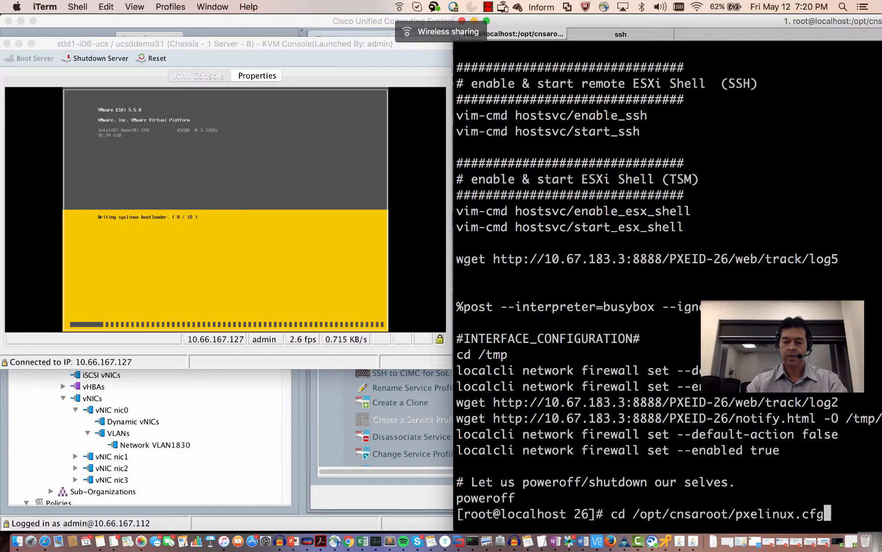
pyautogui.press('Return')
# - List the PXE config files and highlight the one marked COMPLETED
pyautogui.write('ls')
pyautogui.press('Return')
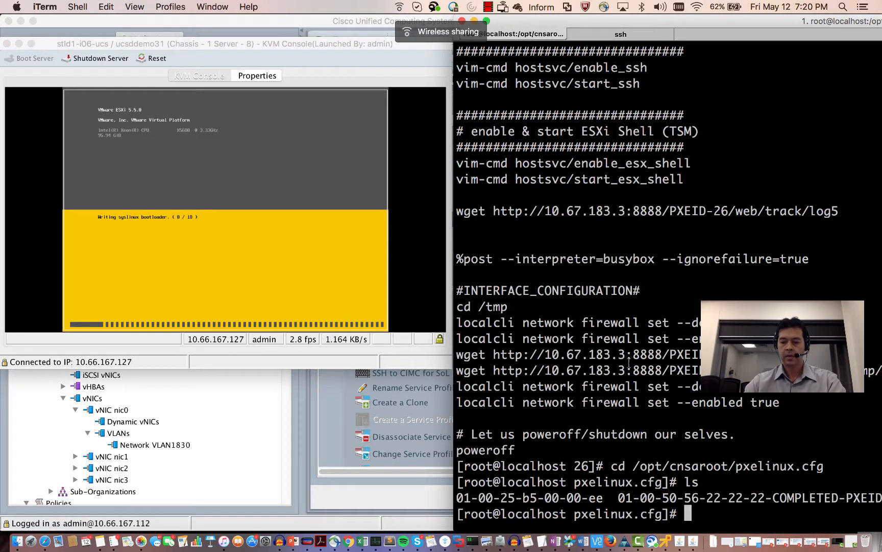
pyautogui.moveTo(837, 500); pyautogui.dragTo(795, 500)
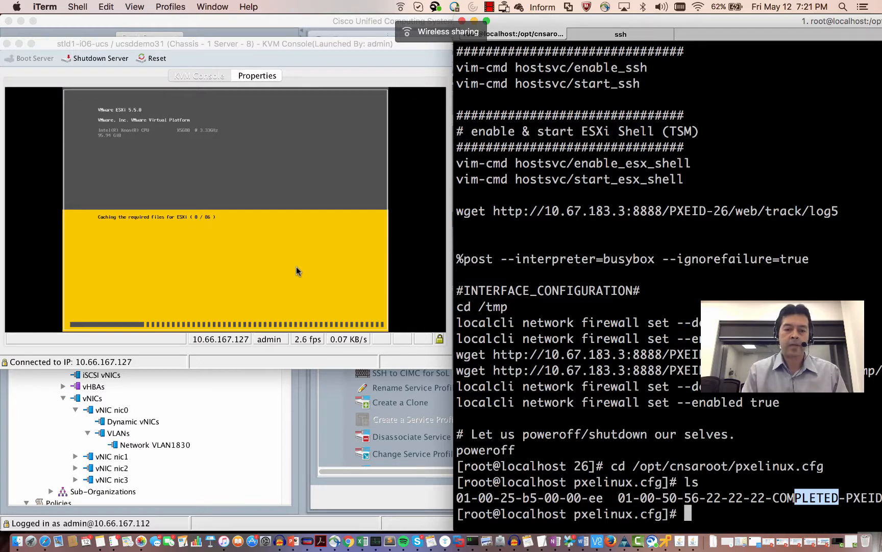
# - Let the ESXi 5.5 installer finish until the KVM console shows No Signal
pyautogui.click(492, 8)
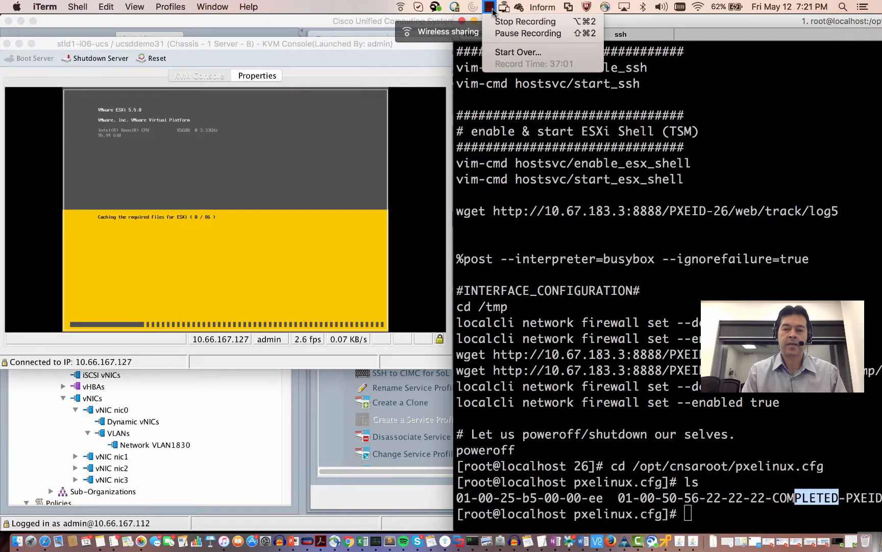
pyautogui.click(496, 33)
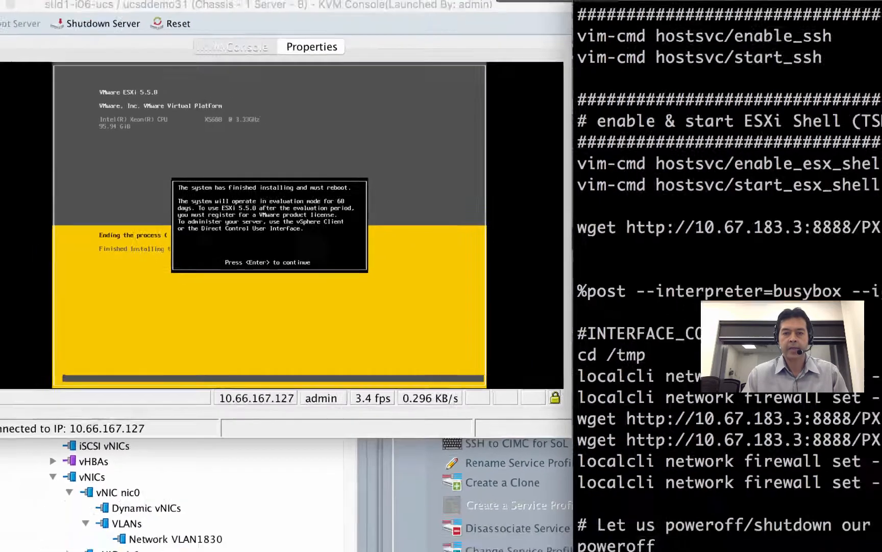
pyautogui.click(489, 8)
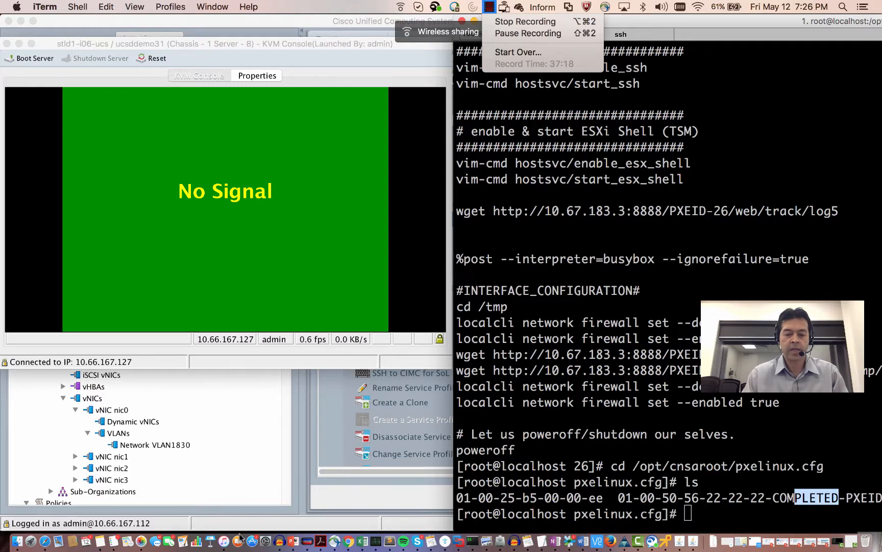
# - Reopen service request 354 in UCS Director and refresh its log
pyautogui.click(349, 541)
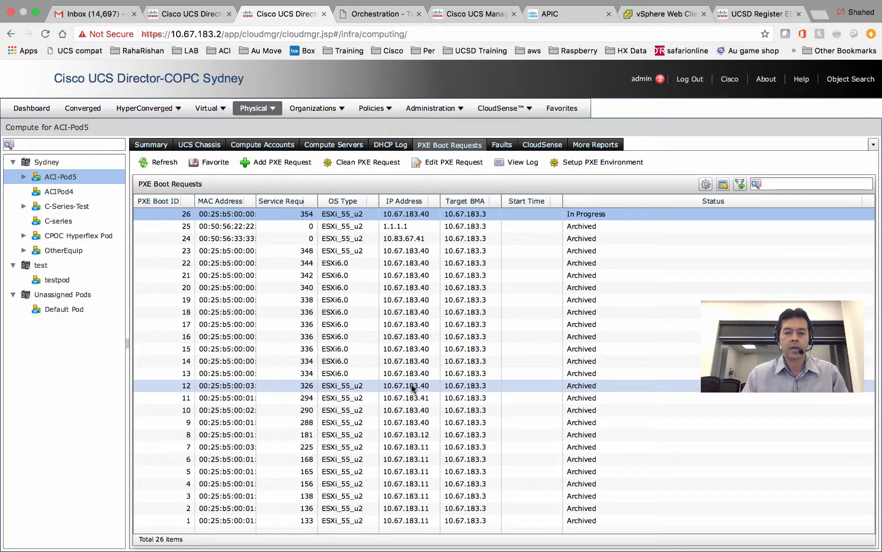
pyautogui.doubleClick(340, 214)
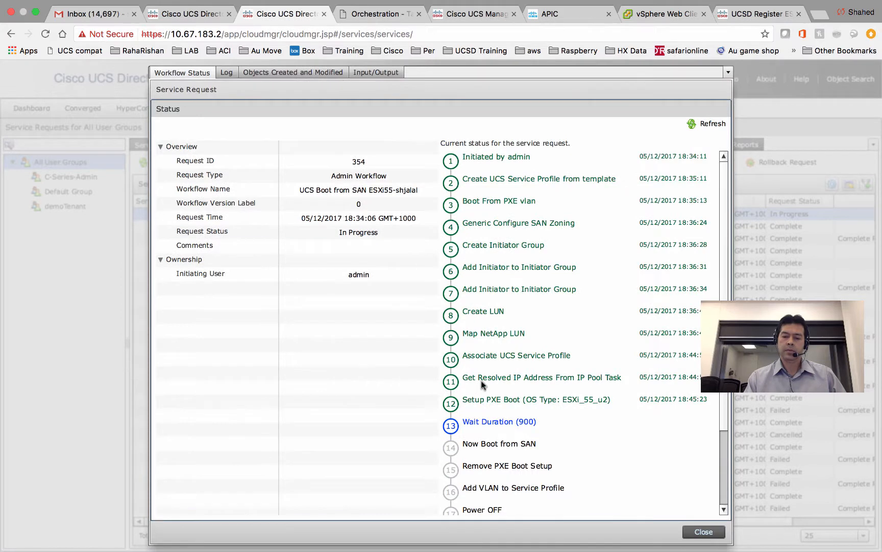
pyautogui.click(228, 73)
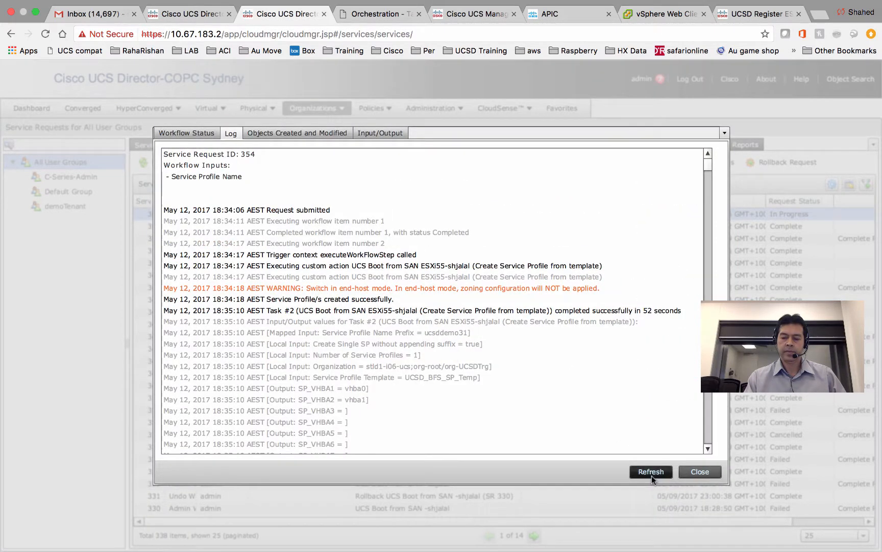
pyautogui.click(651, 474)
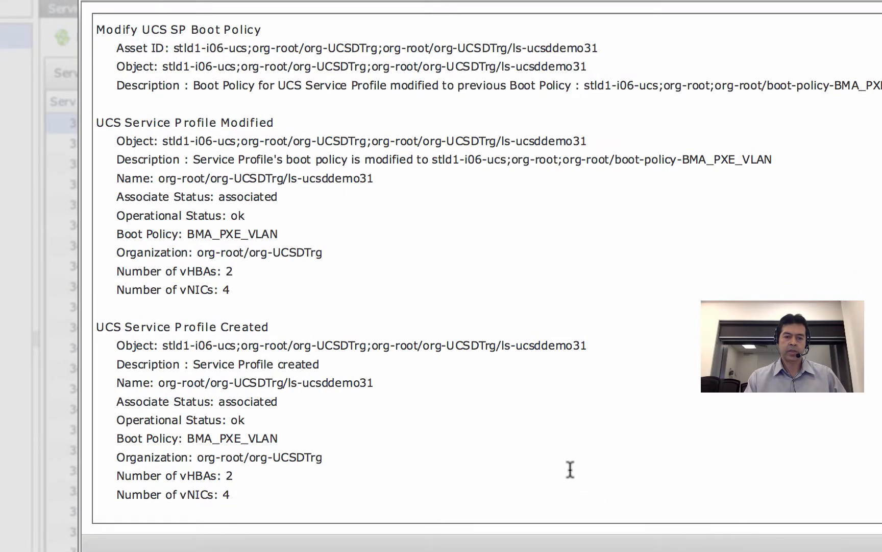
pyautogui.scroll(20, 343, 268)
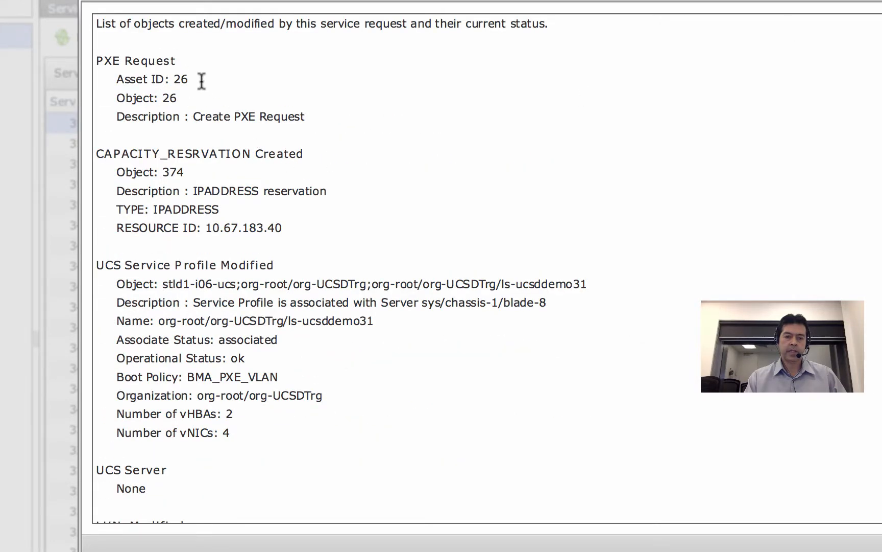
# - Highlight the PXE asset ID 26 and the IPADDRESS reservation among the created objects
pyautogui.moveTo(190, 80); pyautogui.dragTo(172, 80)
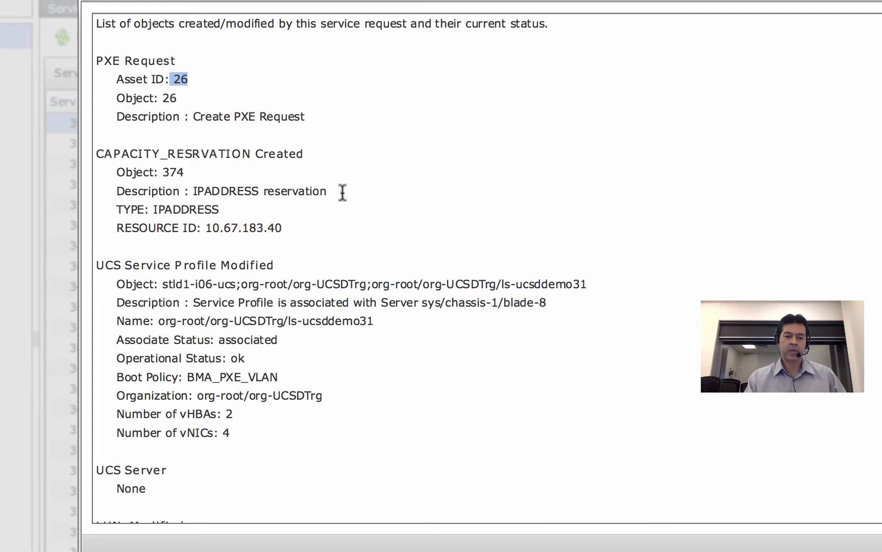
pyautogui.moveTo(330, 191); pyautogui.dragTo(196, 195)
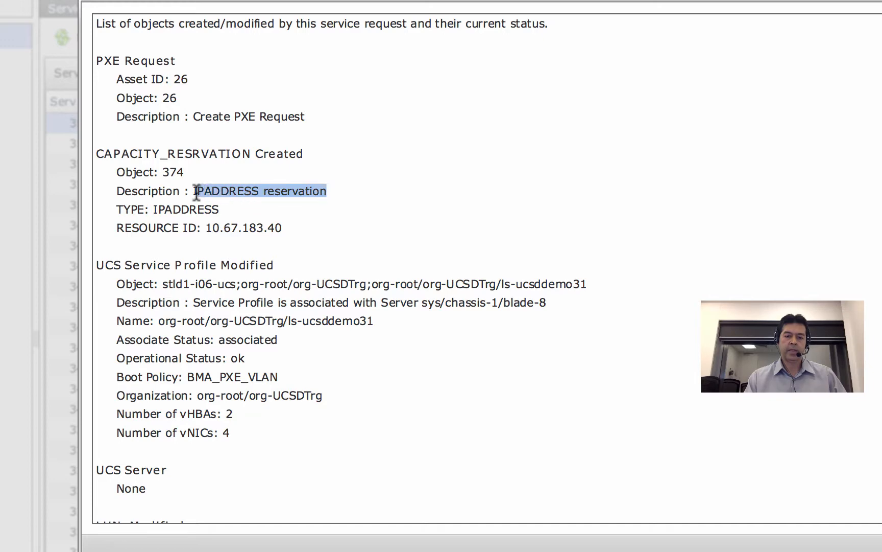
pyautogui.scroll(-15, 286, 134)
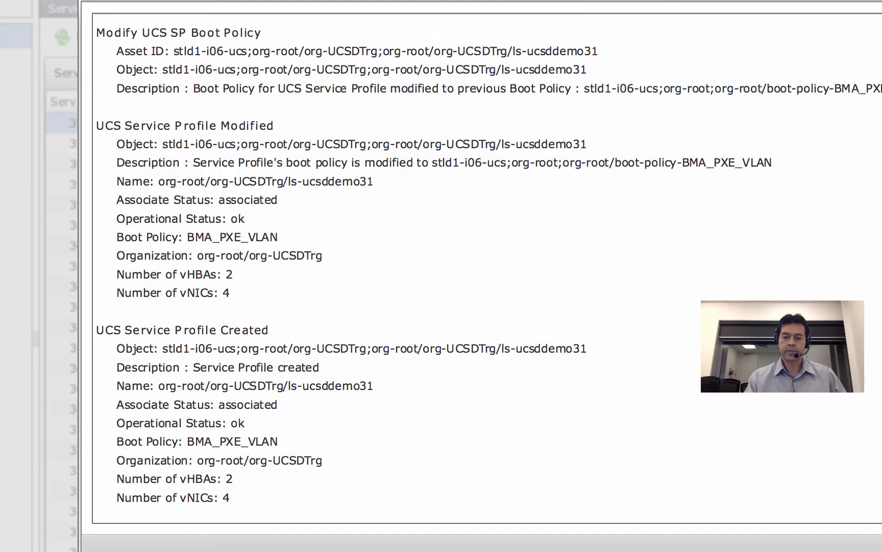
pyautogui.scroll(15, 412, 159)
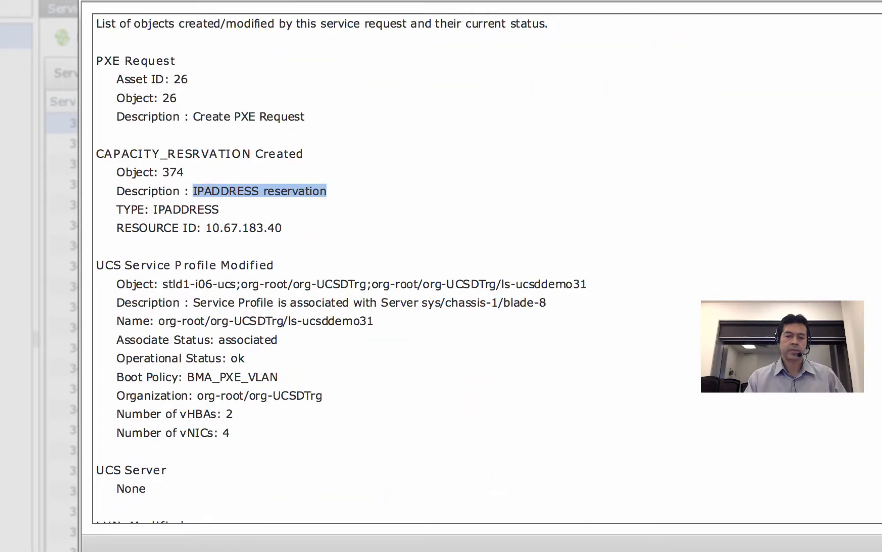
pyautogui.click(398, 132)
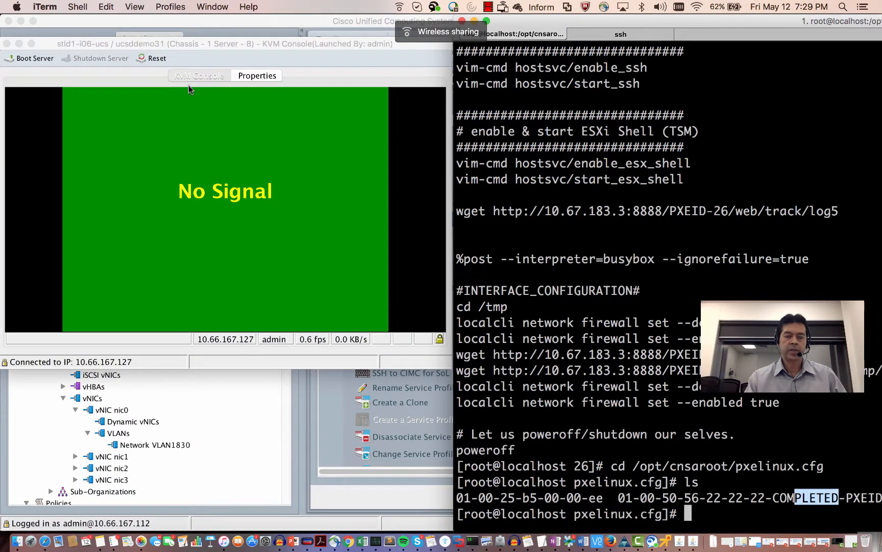
# - Show the server's maximized properties with boot policy NETAPP_LUN0 booting from SAN via vhba0 and vhba1
pyautogui.click(263, 78)
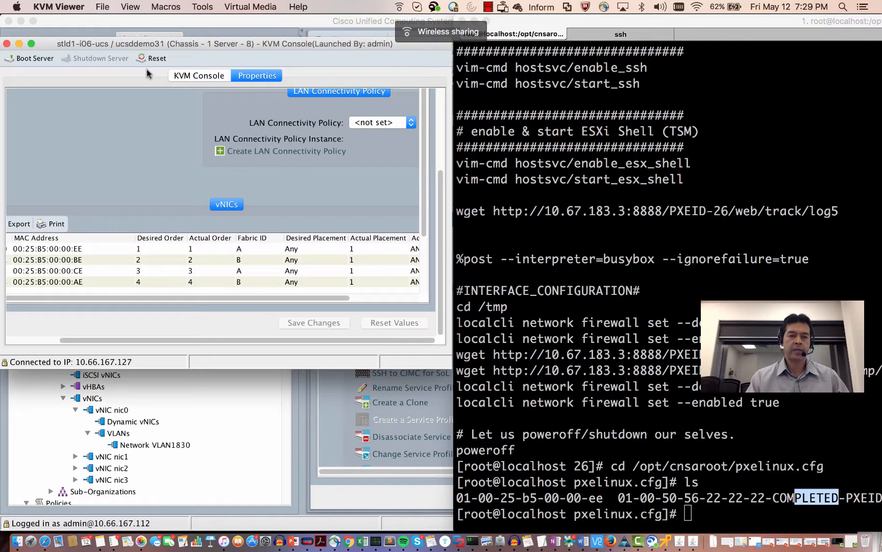
pyautogui.click(31, 44)
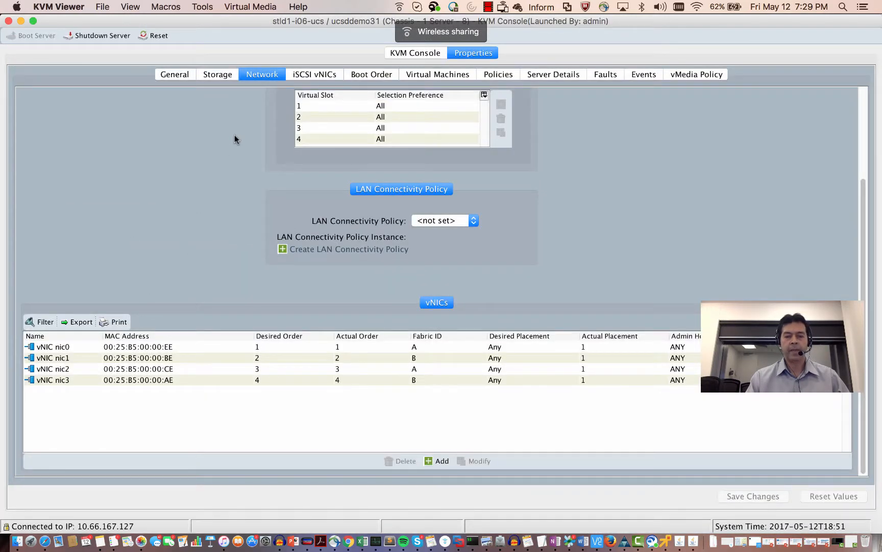
pyautogui.click(368, 75)
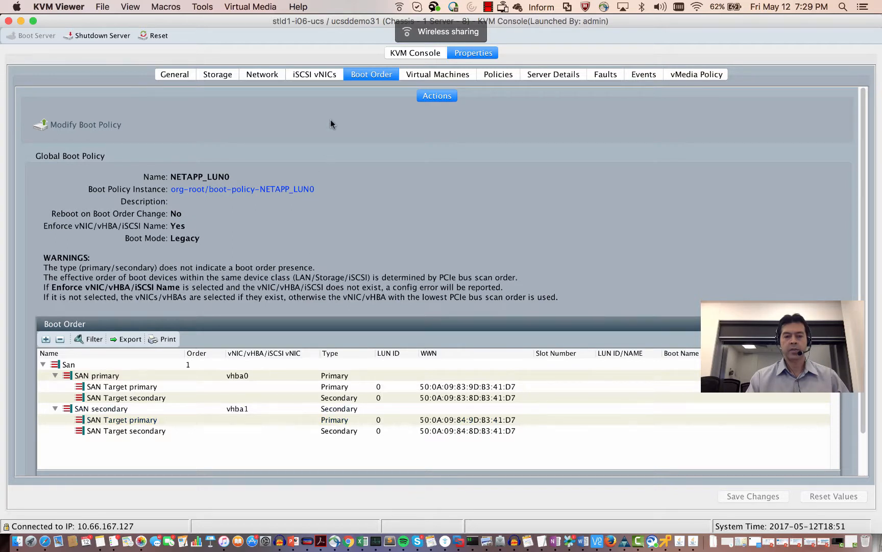
# - Return the KVM viewer to General and refresh request 354's workflow progress
pyautogui.click(170, 77)
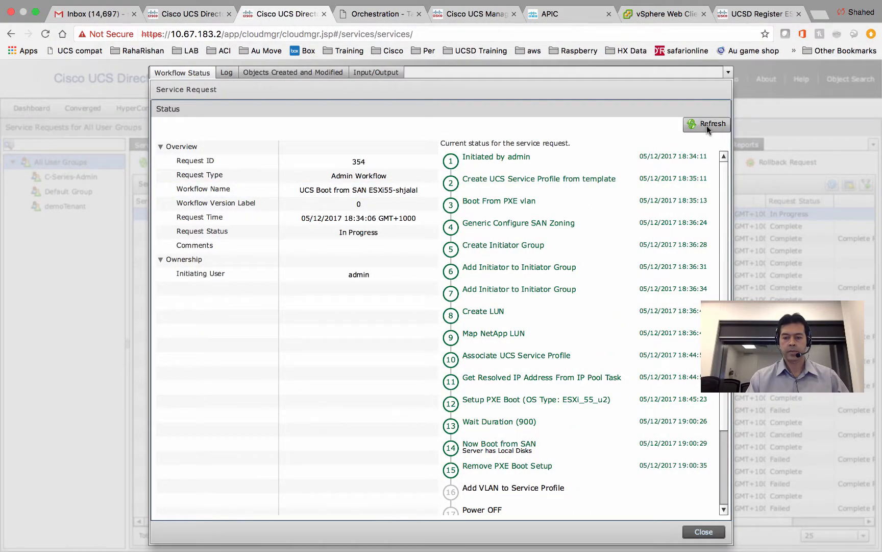
pyautogui.click(707, 126)
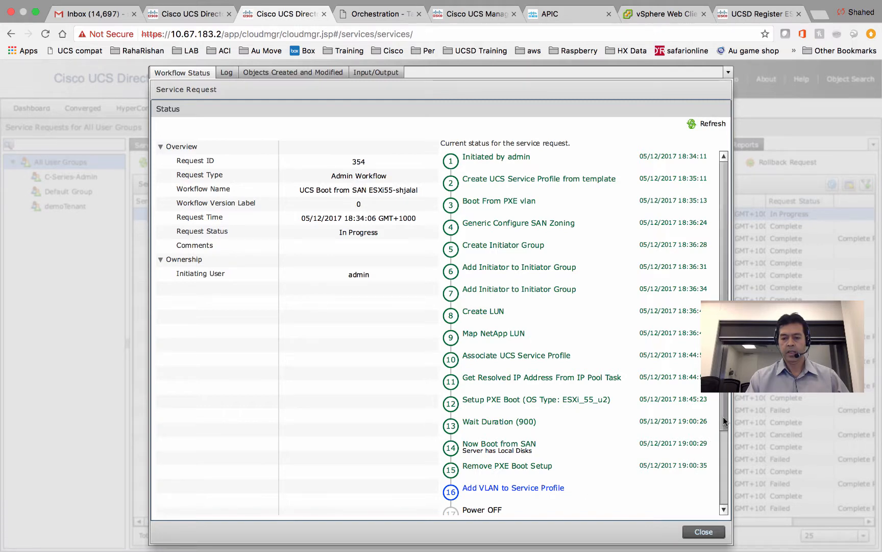
pyautogui.scroll(-3, 723, 417)
pyautogui.scroll(-1, 728, 446)
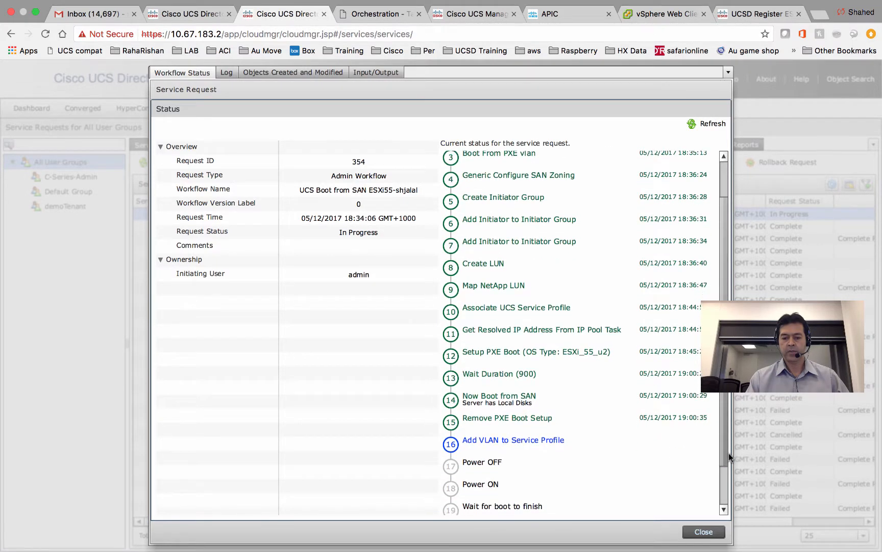
# - Highlight the local disks warning in the request log, then show the filer's LUN list with ucsddemo31_354
pyautogui.click(226, 73)
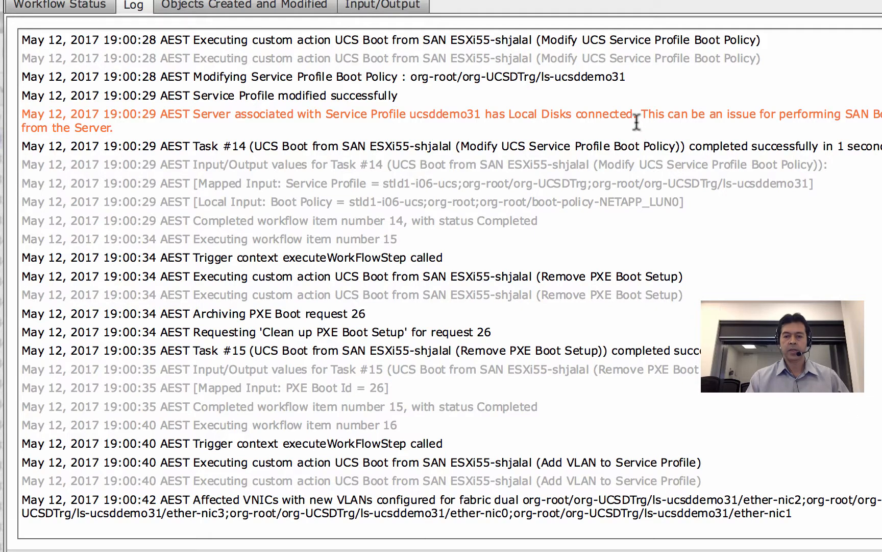
pyautogui.moveTo(637, 122); pyautogui.dragTo(589, 119)
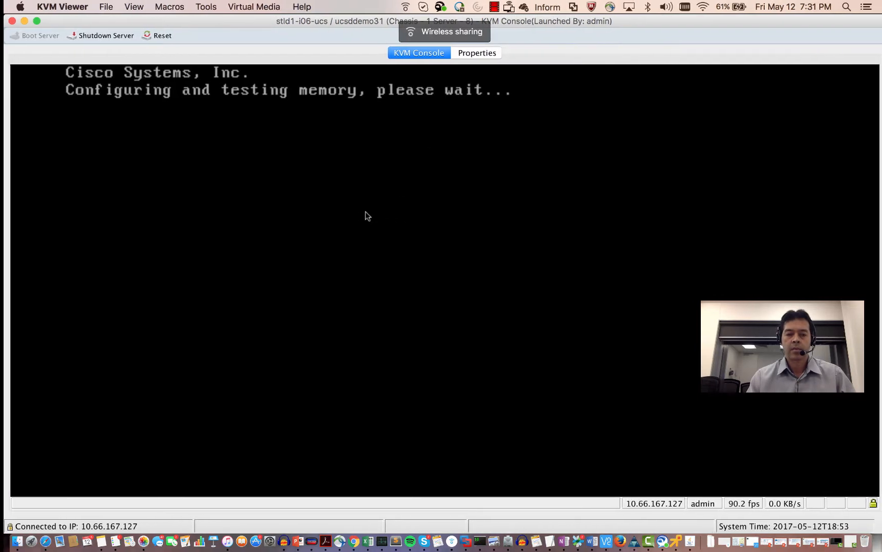
pyautogui.hotkey('ctrl', 'Right')
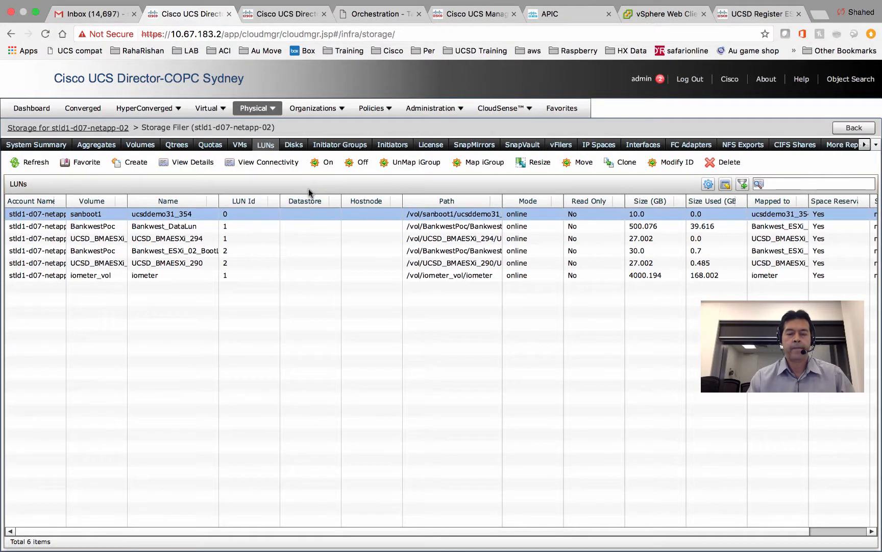
# - Open request 354 from Organizations > Service Requests, now at Wait for boot to finish, then view vSphere
pyautogui.click(342, 109)
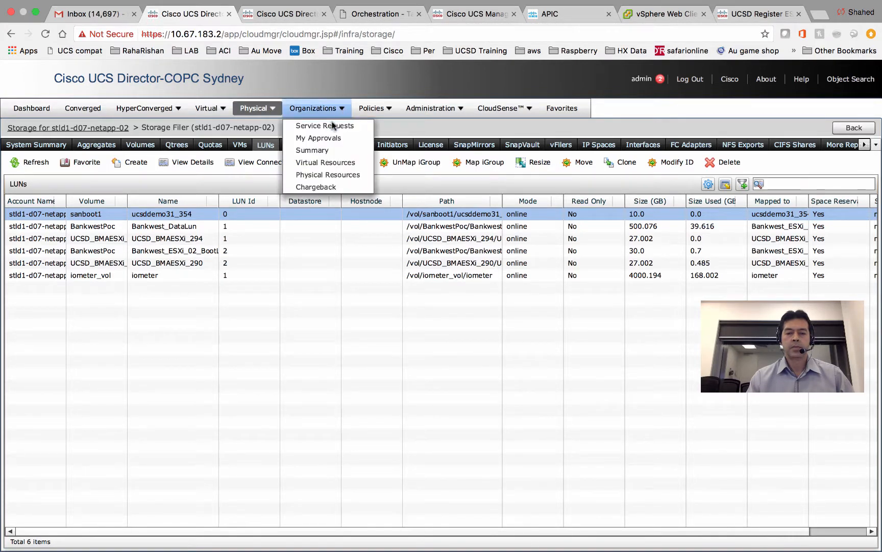
pyautogui.click(331, 125)
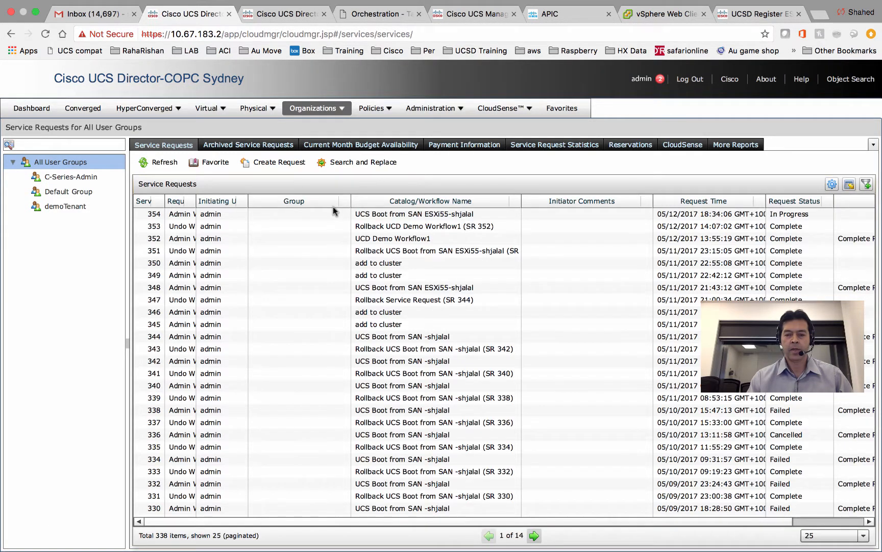
pyautogui.doubleClick(333, 212)
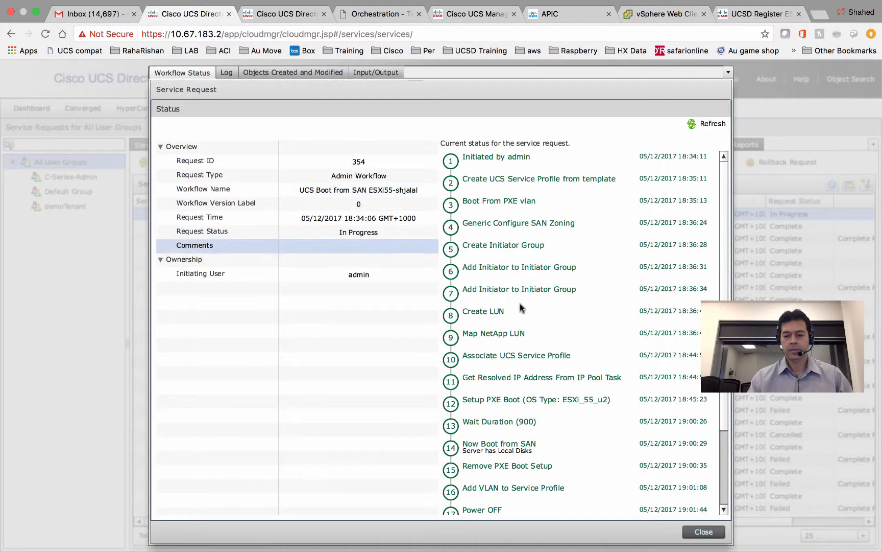
pyautogui.moveTo(722, 408); pyautogui.dragTo(722, 456)
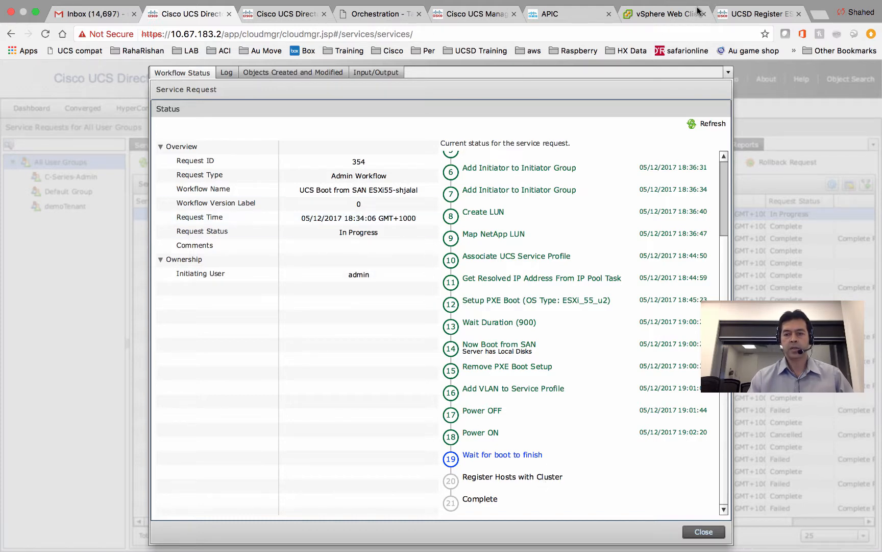
pyautogui.click(675, 18)
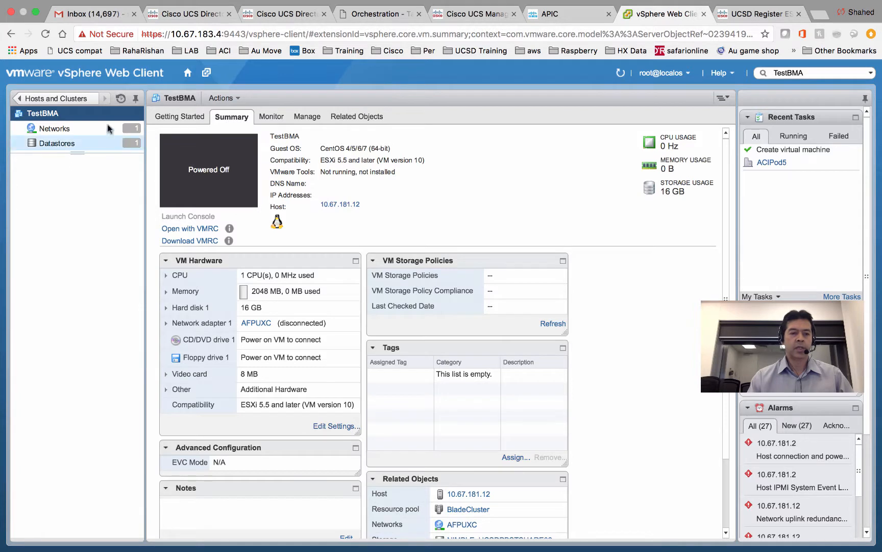
# - Check the BladeCluster summary with its three hosts in vCenter, then return to UCS Director
pyautogui.click(83, 101)
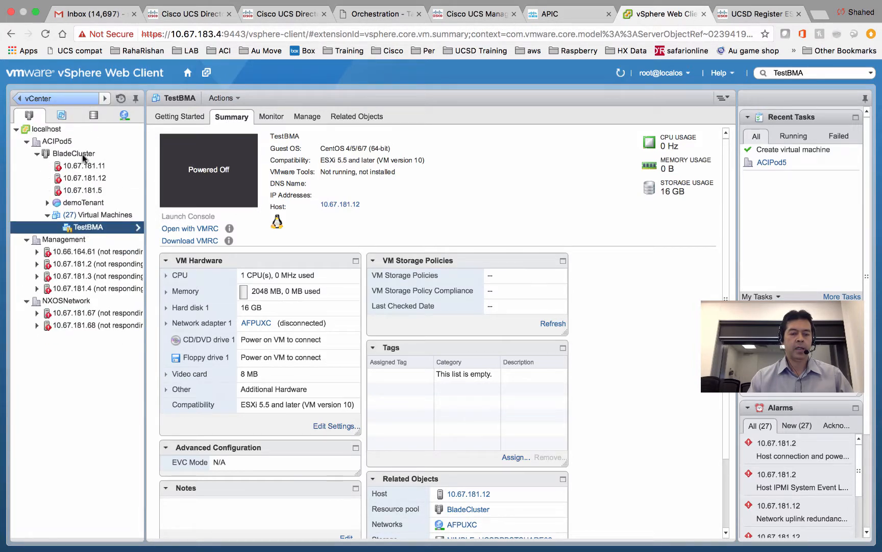
pyautogui.click(83, 154)
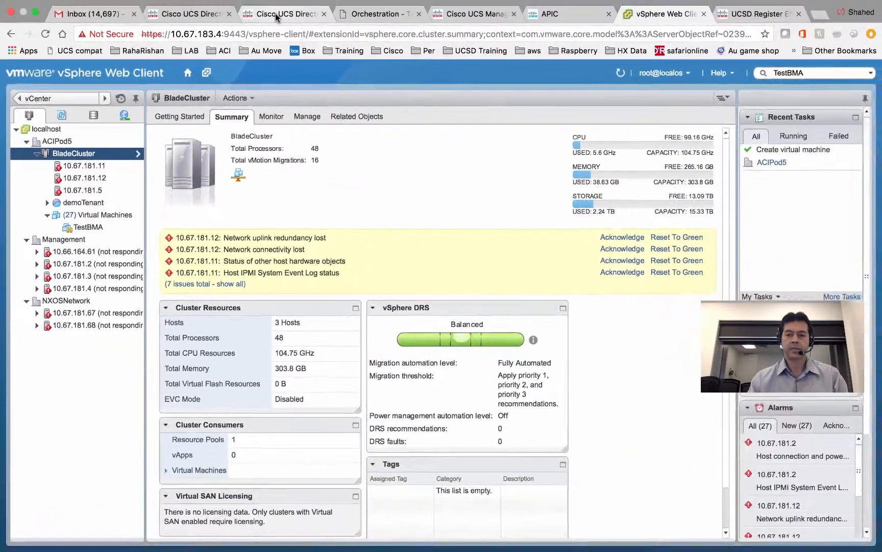
pyautogui.click(276, 16)
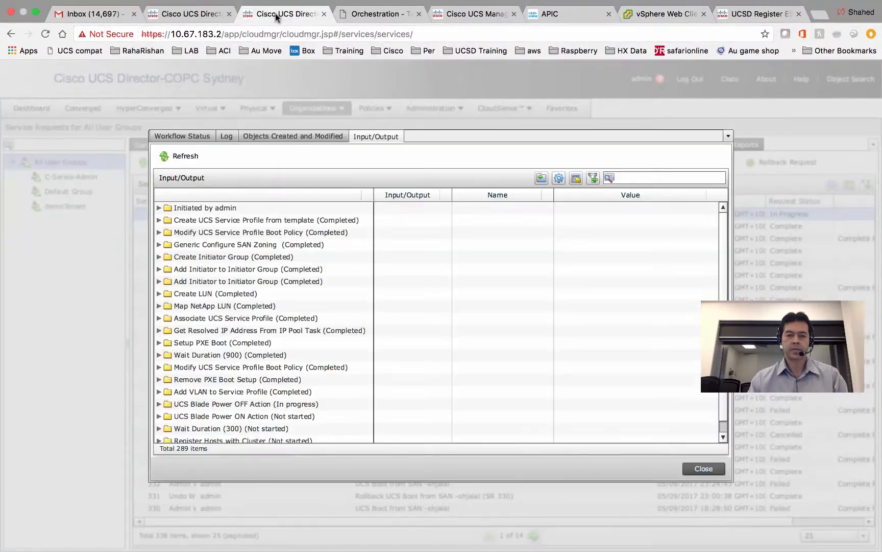
# - Refresh request 354's workflow status to show Power OFF and ON done, Wait for boot running
pyautogui.click(203, 138)
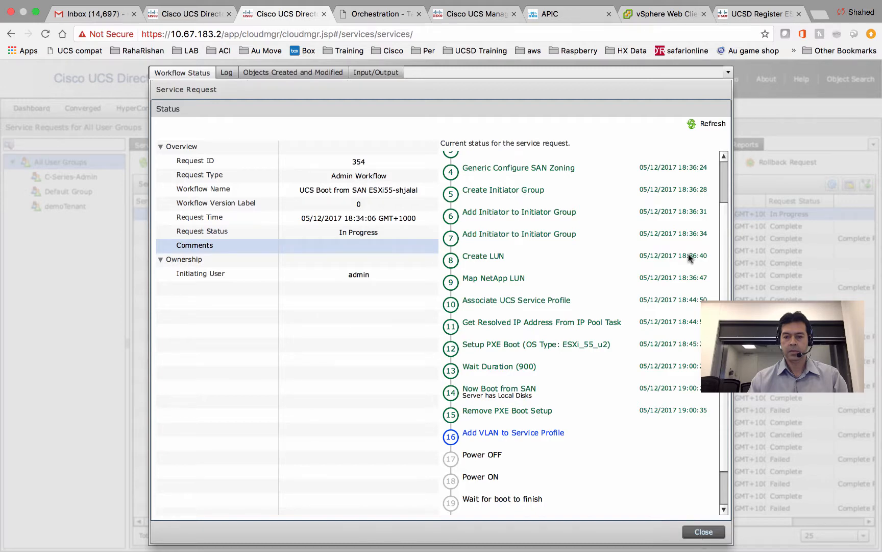
pyautogui.click(709, 123)
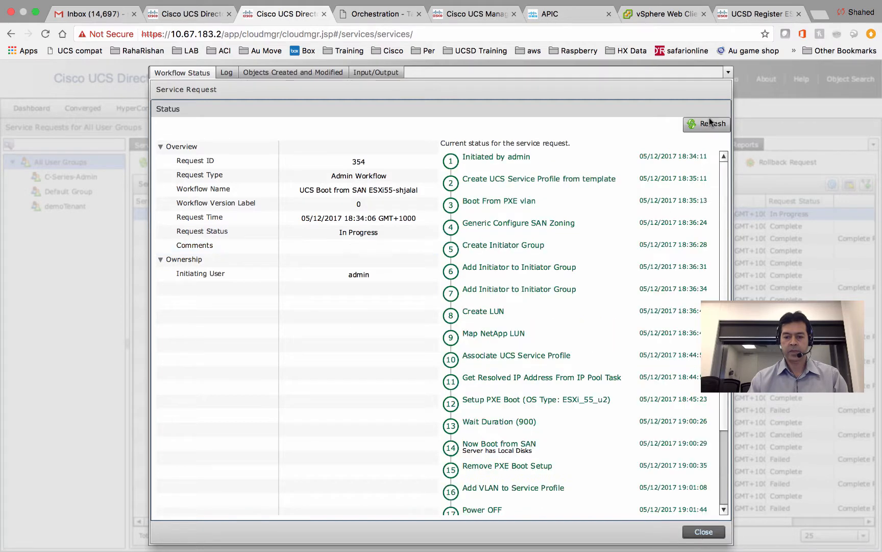
pyautogui.moveTo(725, 209); pyautogui.dragTo(724, 287)
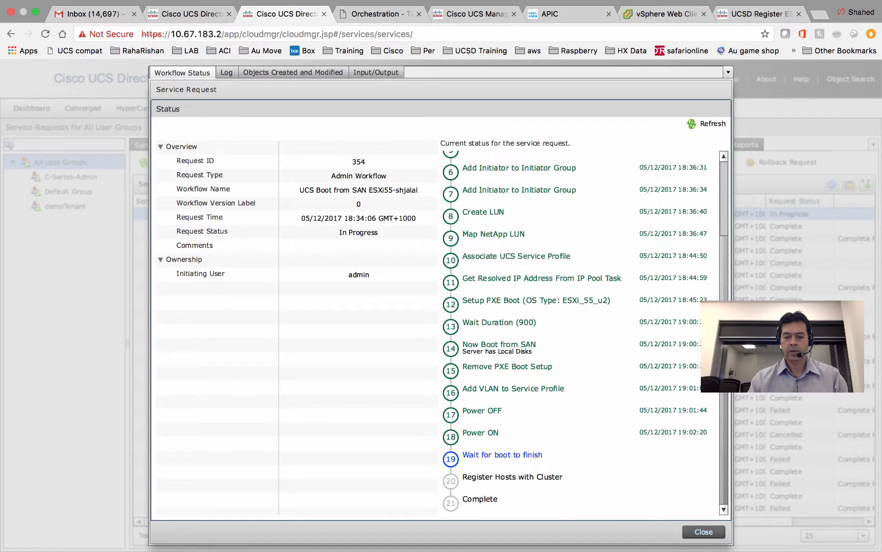
# - Switch to the full-screen KVM console desktop and pause the screen recording
pyautogui.hotkey('ctrl', 'Left')
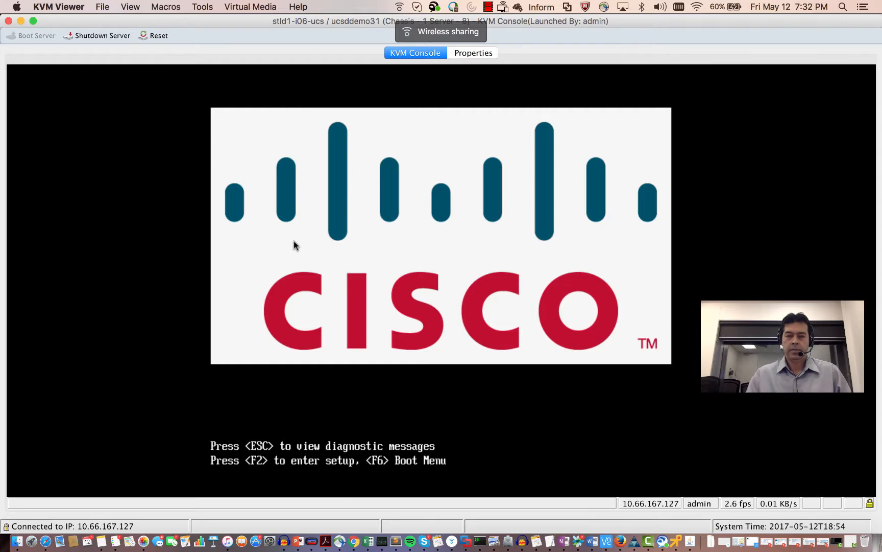
pyautogui.click(488, 7)
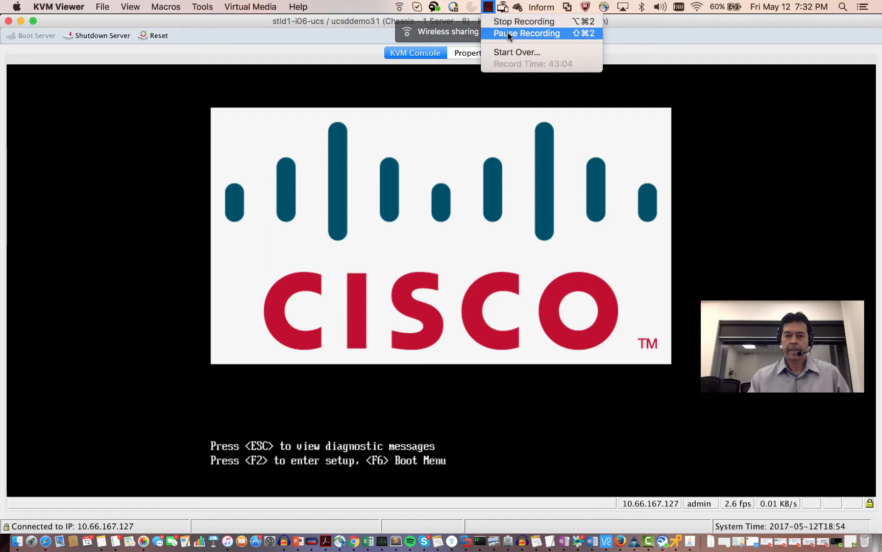
pyautogui.click(508, 33)
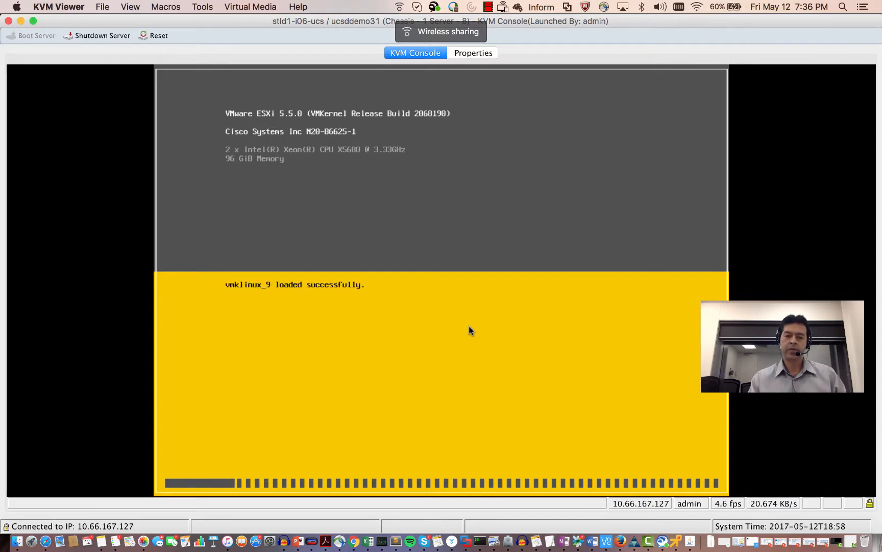
# - Inspect the blade's server details in Properties and expand its Boot Order Details
pyautogui.click(478, 55)
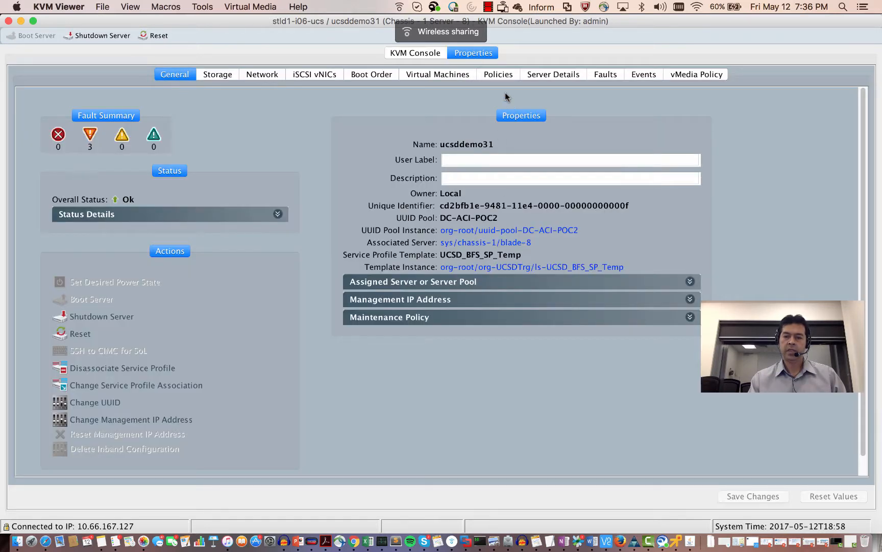
pyautogui.click(542, 78)
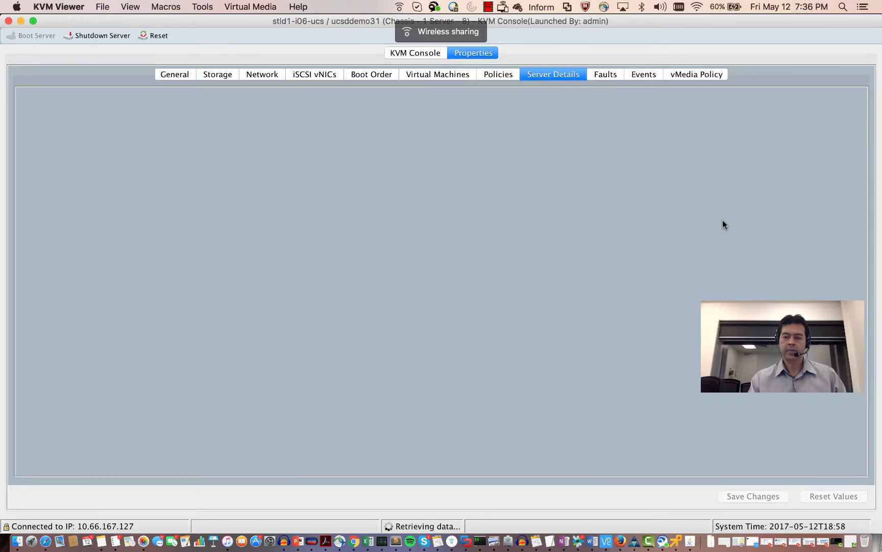
pyautogui.moveTo(863, 199); pyautogui.dragTo(880, 352)
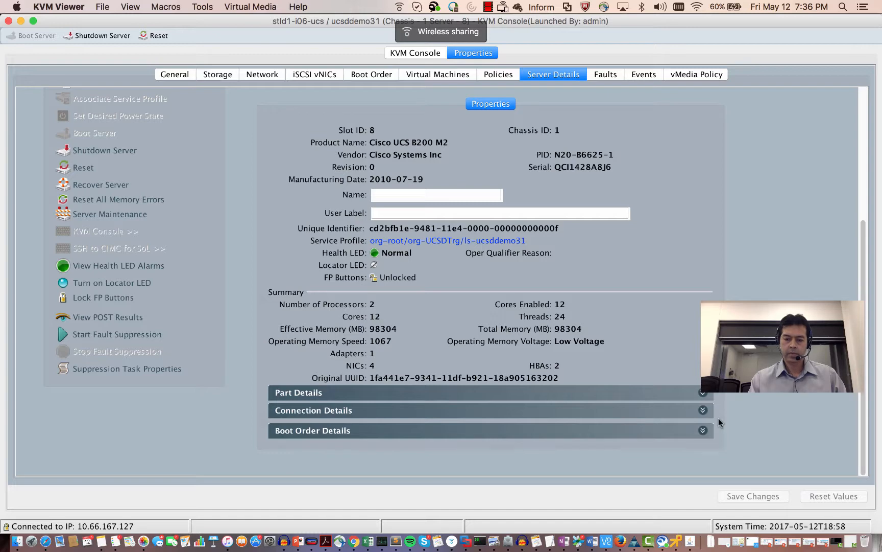
pyautogui.click(703, 432)
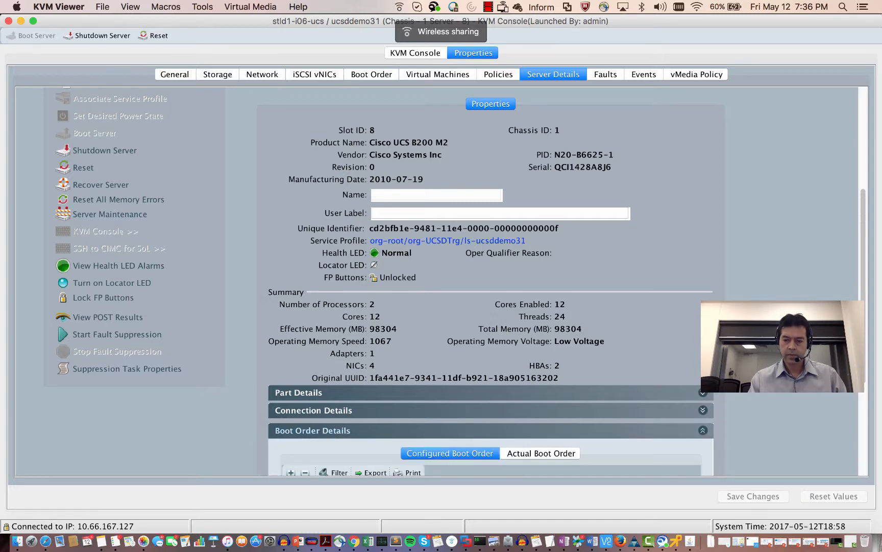
pyautogui.moveTo(866, 289); pyautogui.dragTo(879, 371)
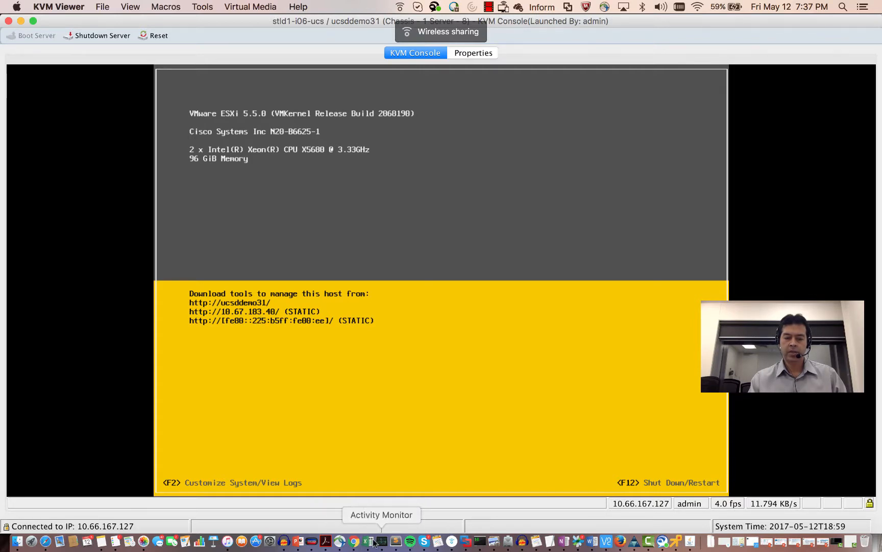
# - Return to UCS Director and refresh the service request's Log twice for the latest entries
pyautogui.click(354, 543)
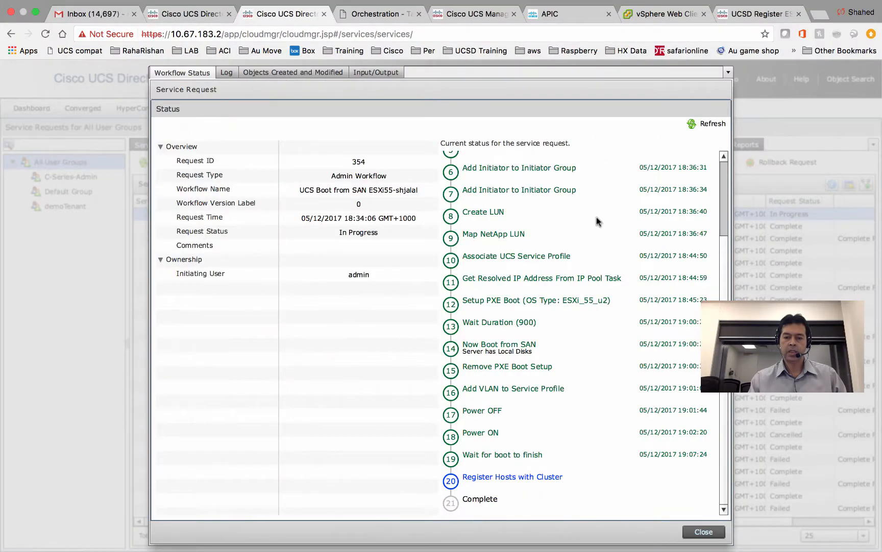
pyautogui.click(669, 15)
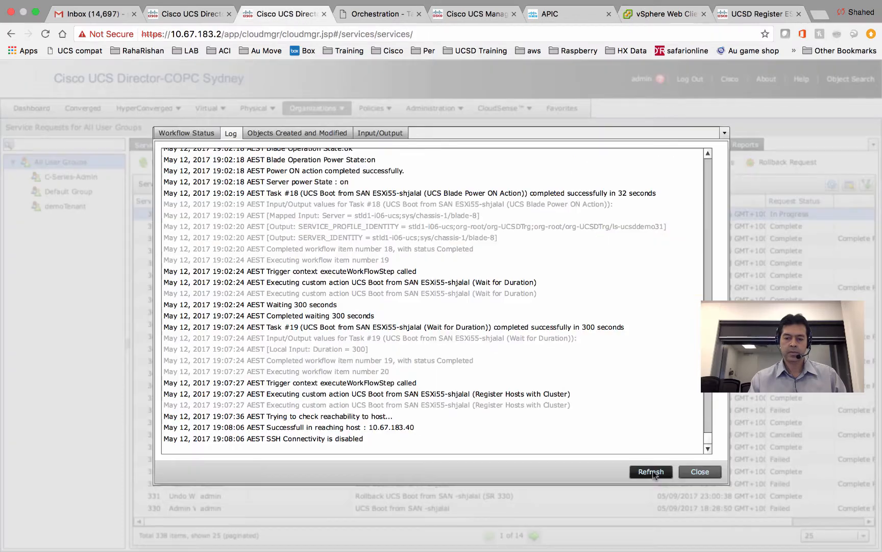
pyautogui.click(653, 472)
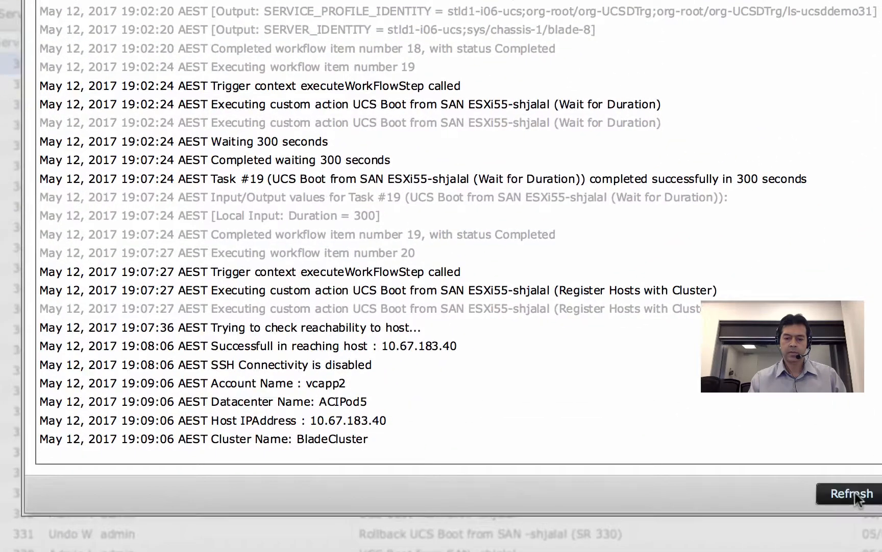
pyautogui.click(853, 494)
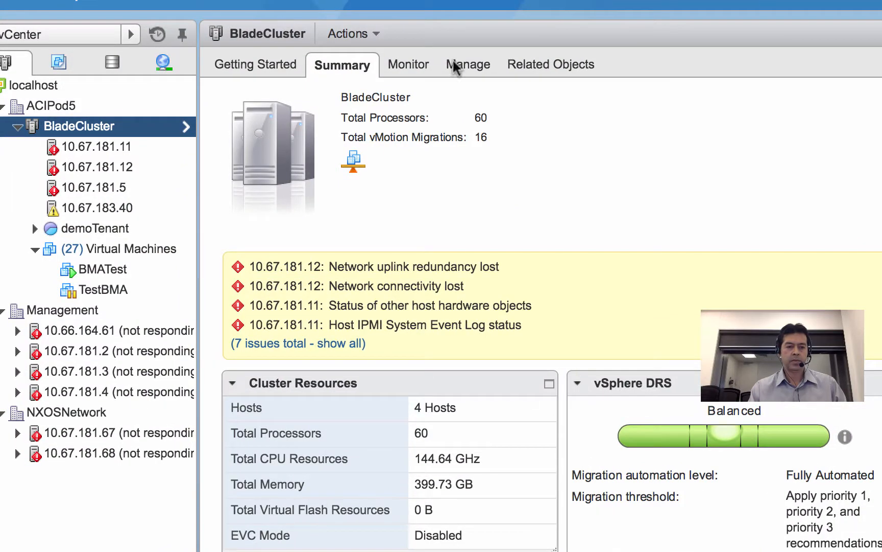
# - View host 10.67.183.40 under BladeCluster in vSphere, then go back to the UCS Director log
pyautogui.click(105, 209)
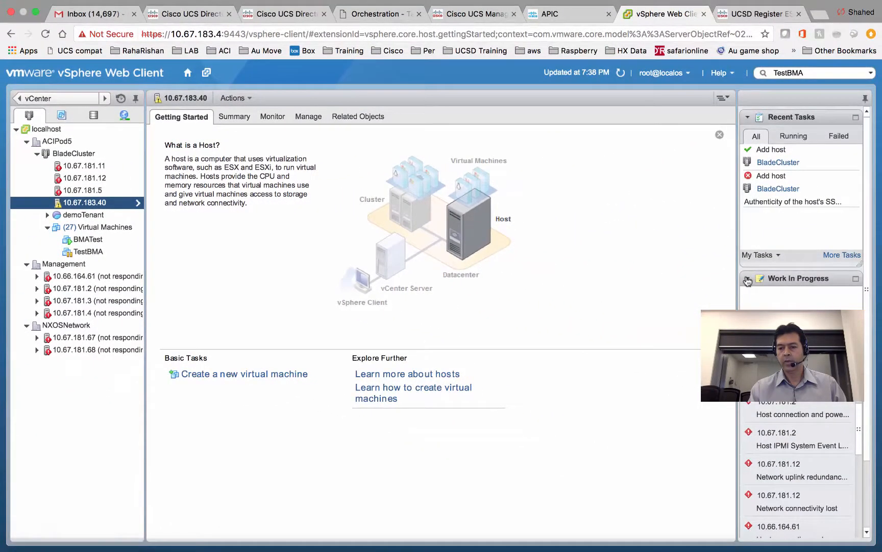
pyautogui.click(758, 279)
pyautogui.click(747, 280)
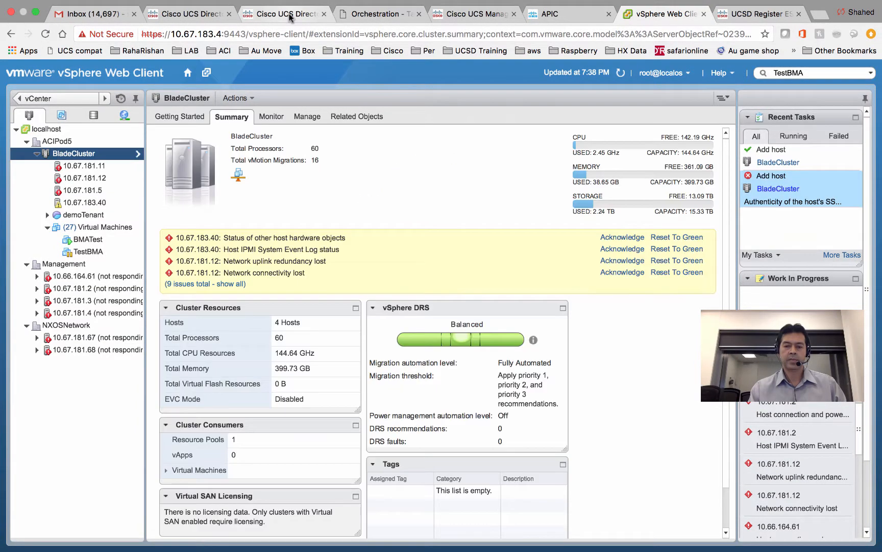
pyautogui.click(289, 14)
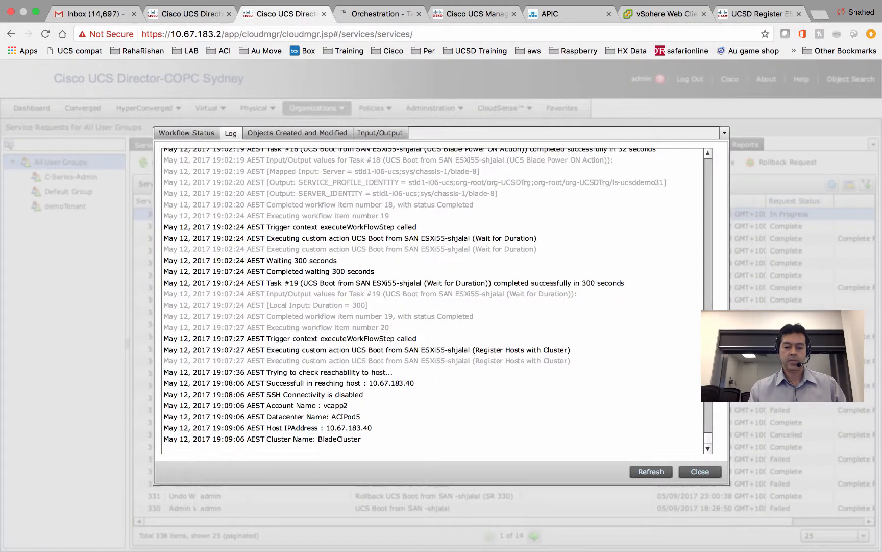
# - Refresh the log and Workflow Status, verify all 21 steps of request 354 finished, then close
pyautogui.click(651, 470)
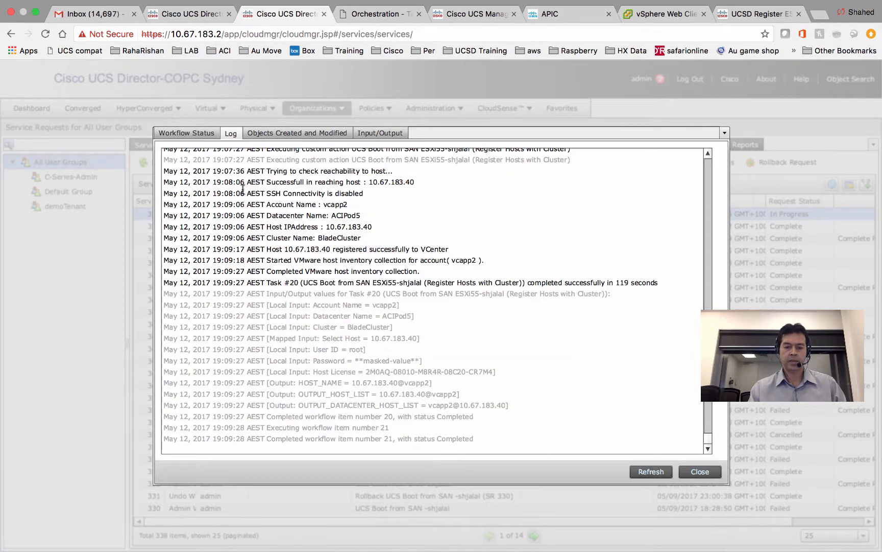
pyautogui.click(186, 135)
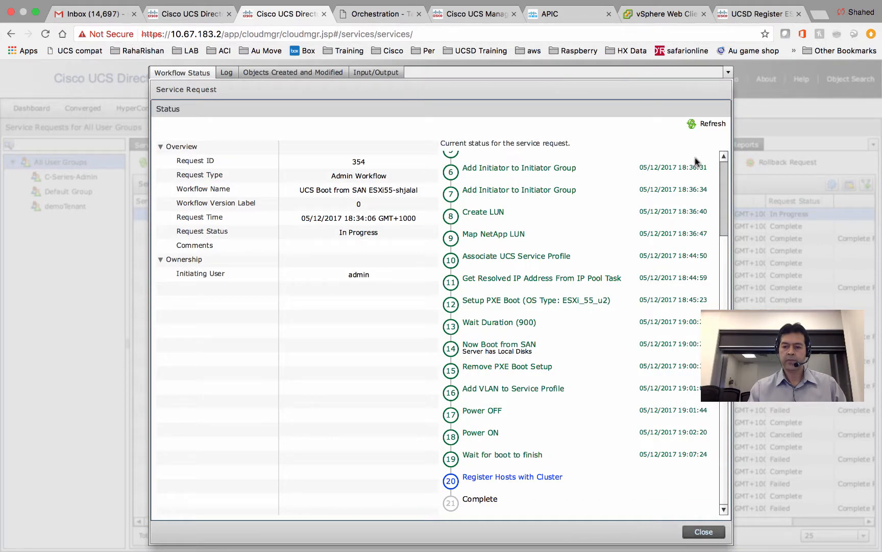
pyautogui.click(705, 124)
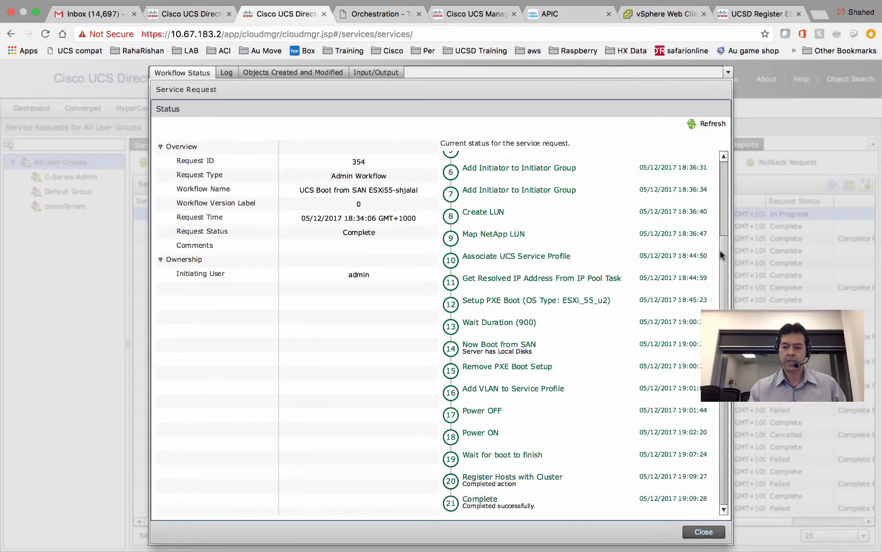
pyautogui.scroll(3, 725, 209)
pyautogui.scroll(2, 724, 208)
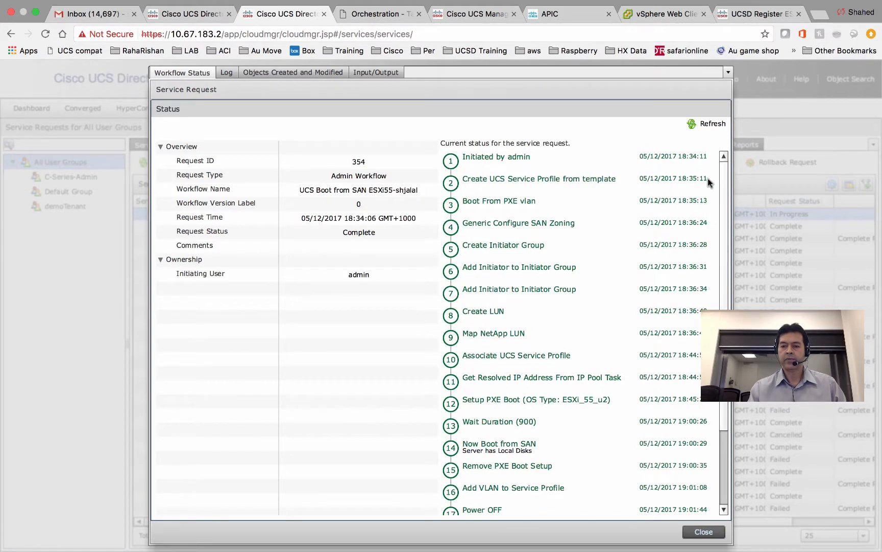
pyautogui.moveTo(723, 239); pyautogui.dragTo(722, 307)
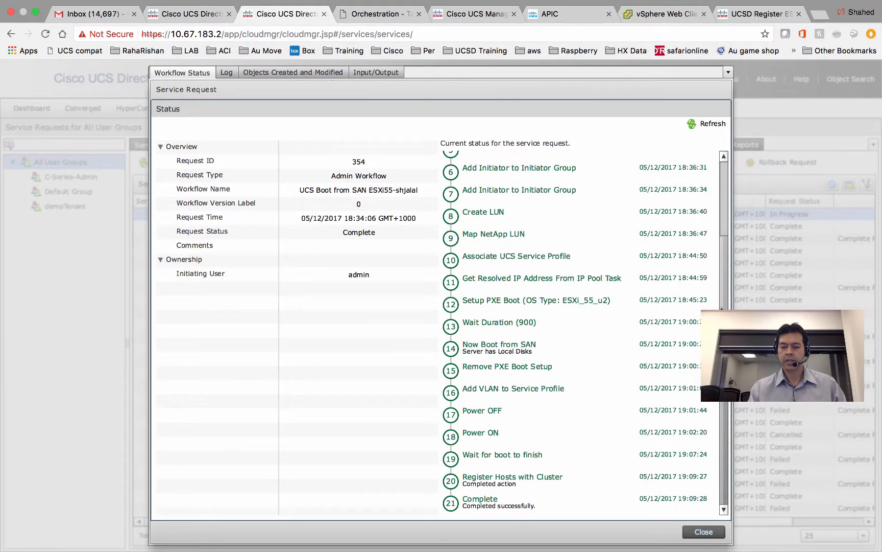
pyautogui.moveTo(725, 258)
pyautogui.mouseDown()
pyautogui.moveTo(720, 173)
pyautogui.moveTo(722, 259)
pyautogui.mouseUp()
pyautogui.click(703, 531)
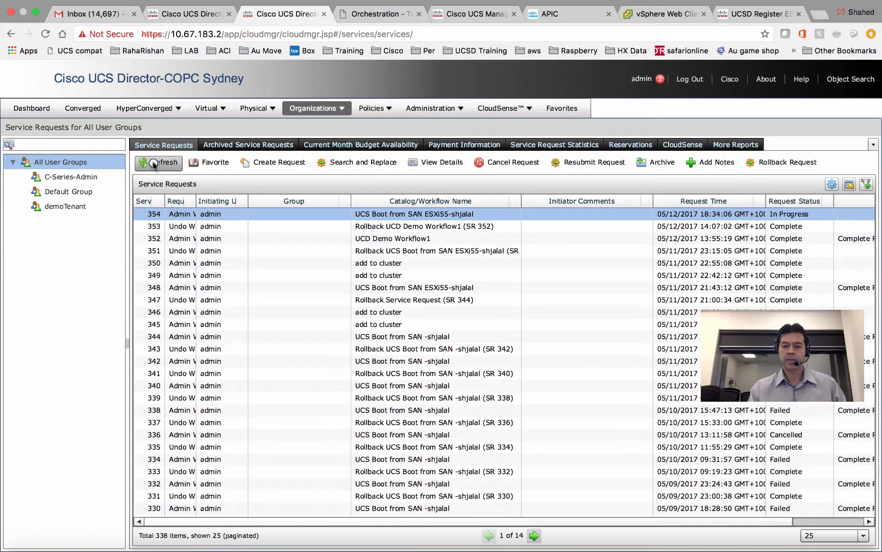
pyautogui.click(461, 214)
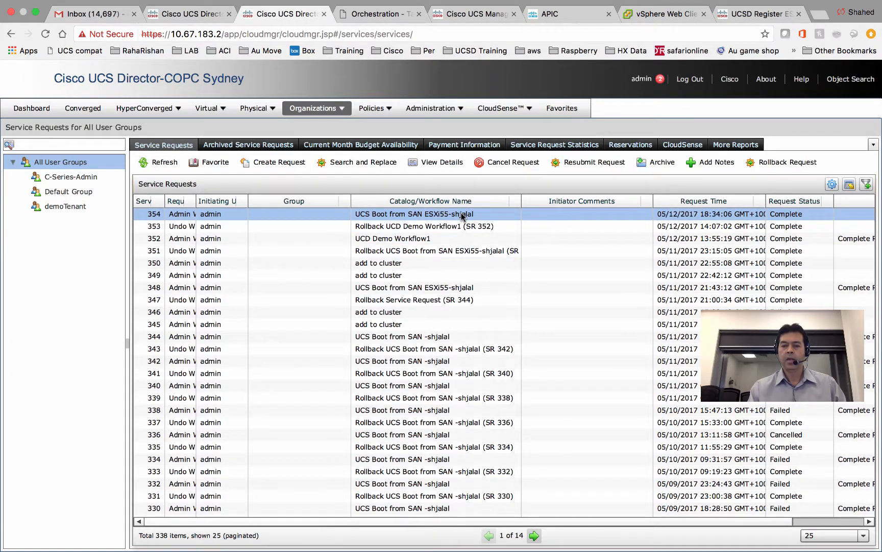
pyautogui.click(587, 163)
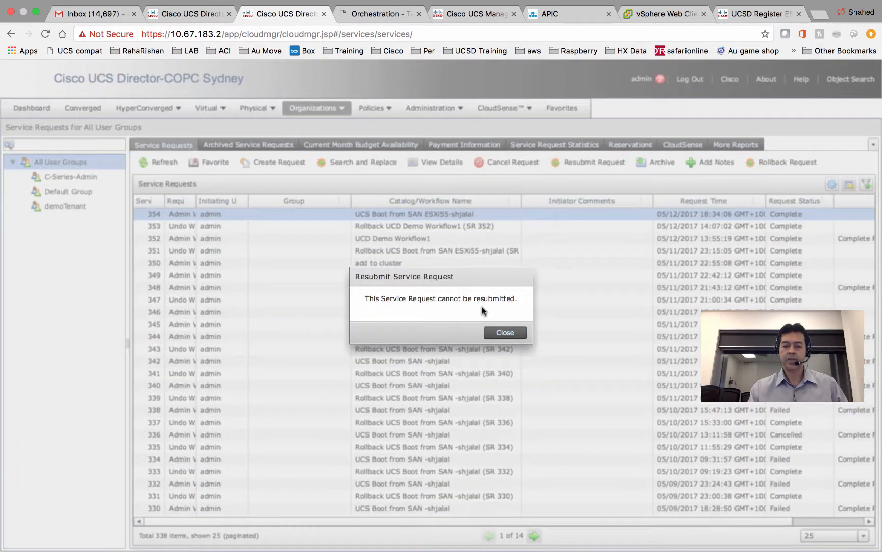
pyautogui.click(503, 331)
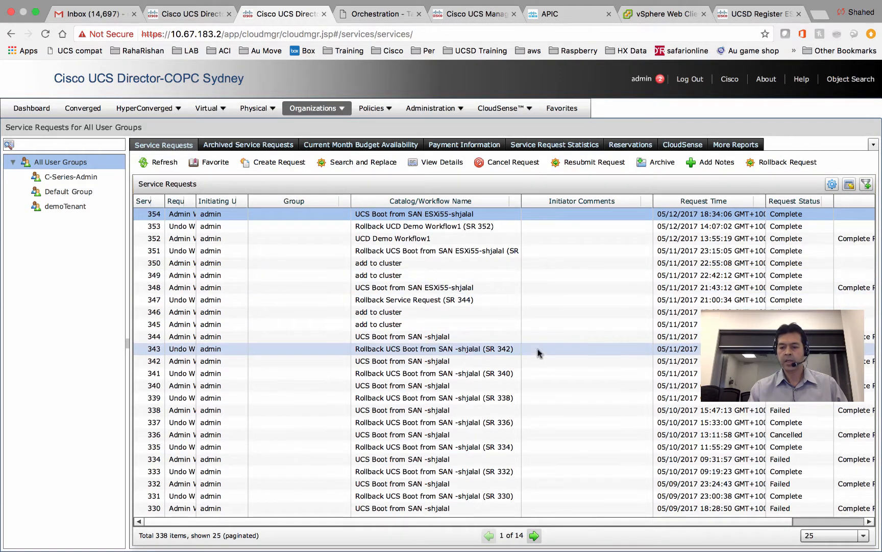
pyautogui.click(609, 360)
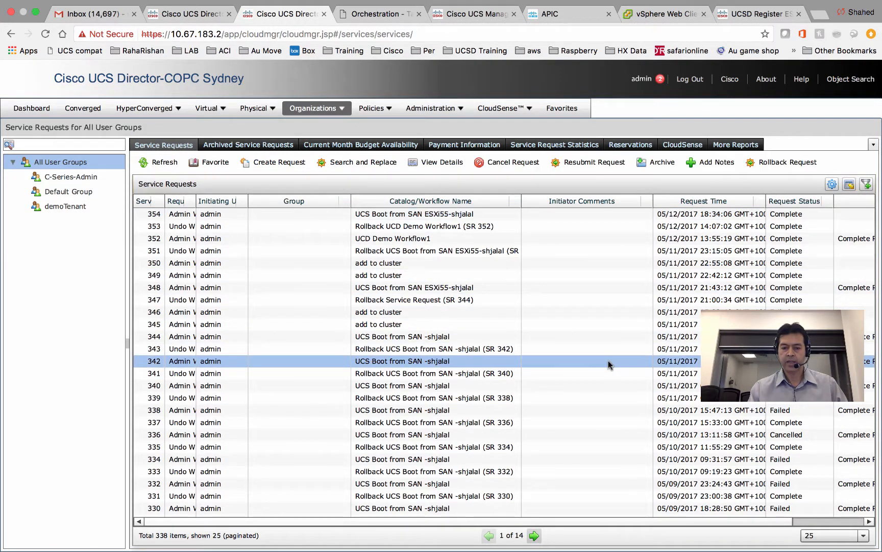
pyautogui.click(616, 162)
pyautogui.click(530, 292)
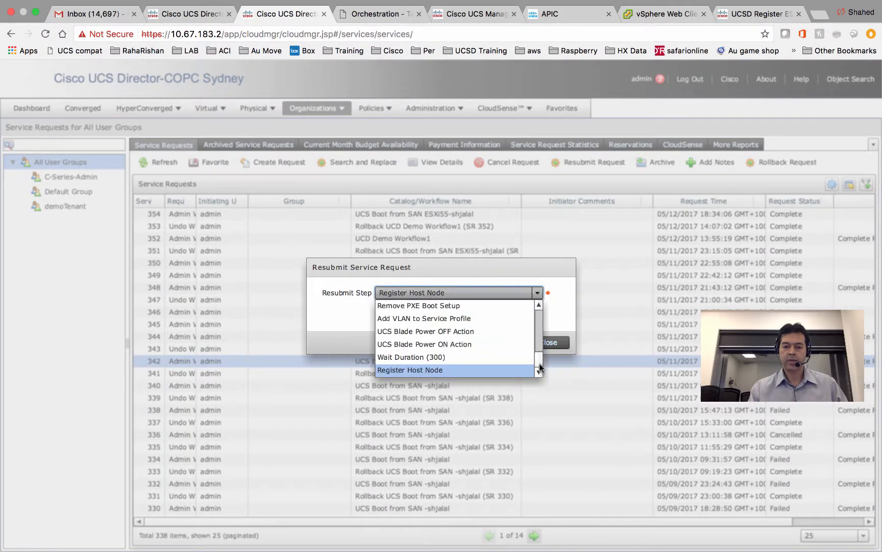
pyautogui.moveTo(539, 364); pyautogui.dragTo(539, 352)
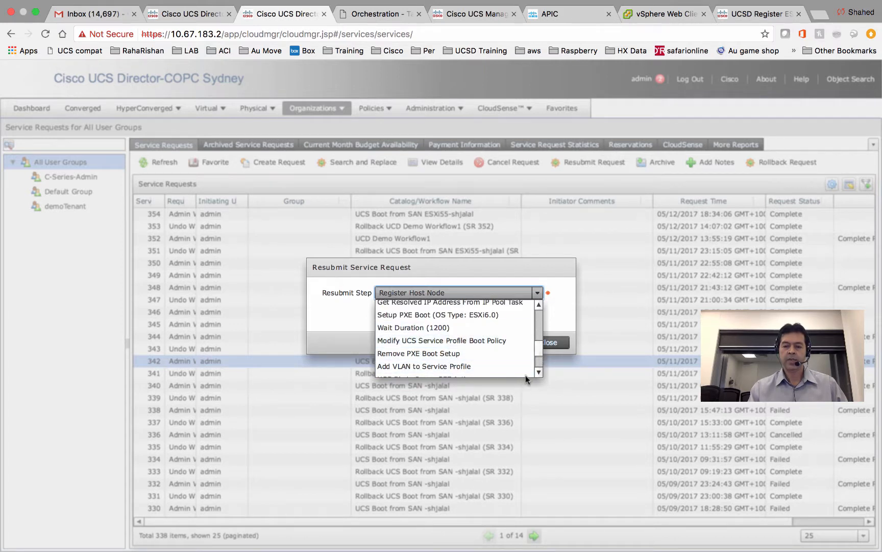
pyautogui.click(566, 291)
pyautogui.click(547, 342)
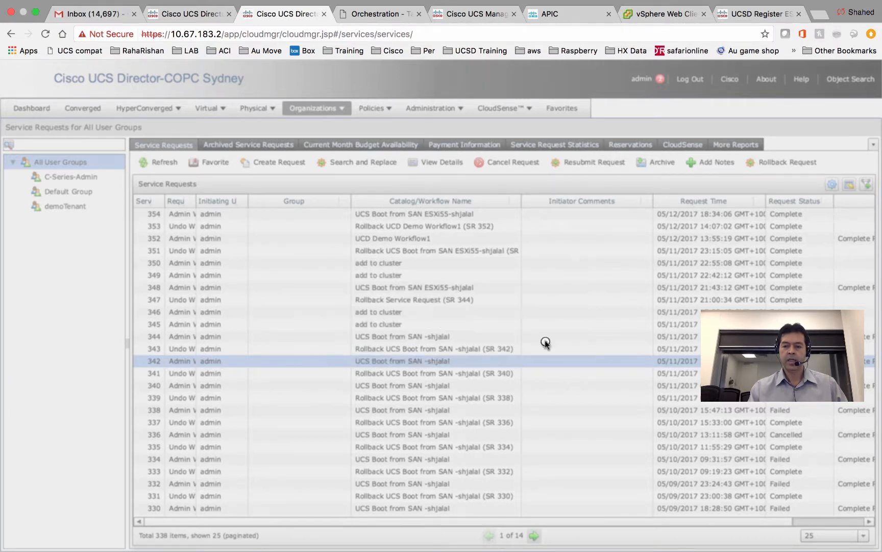
# - Review the 4-host BladeCluster summary, then show the article on registering ESXi hosts by hostname
pyautogui.click(645, 14)
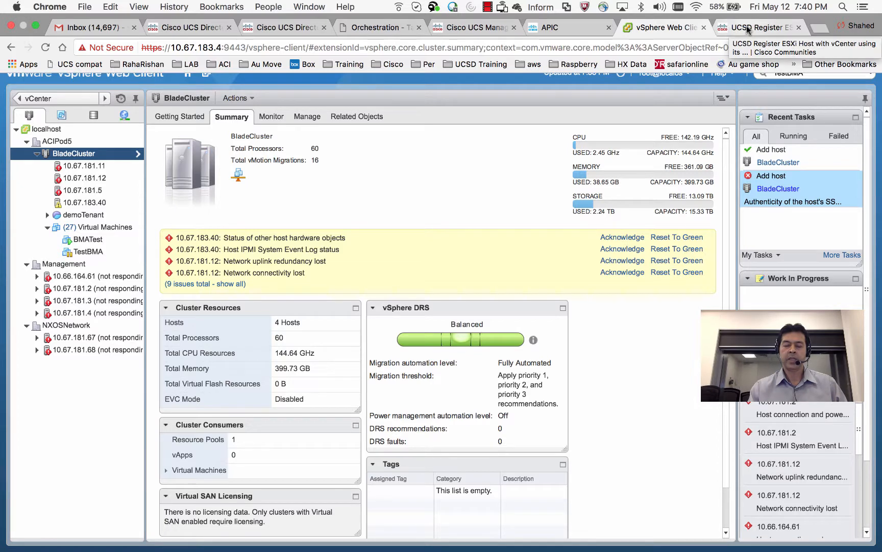
pyautogui.click(746, 26)
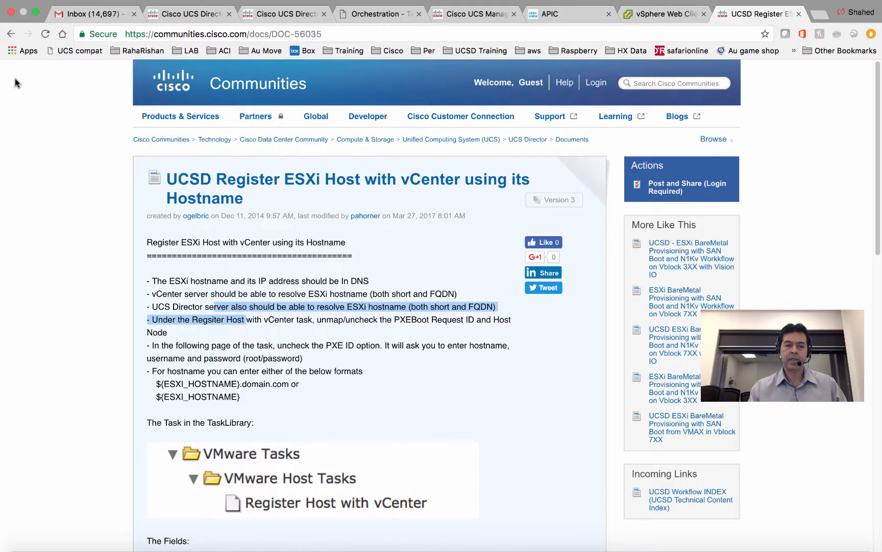
# - Go back to the UCSD Workflow INDEX, scroll its example table, then return to UCS Director
pyautogui.click(11, 34)
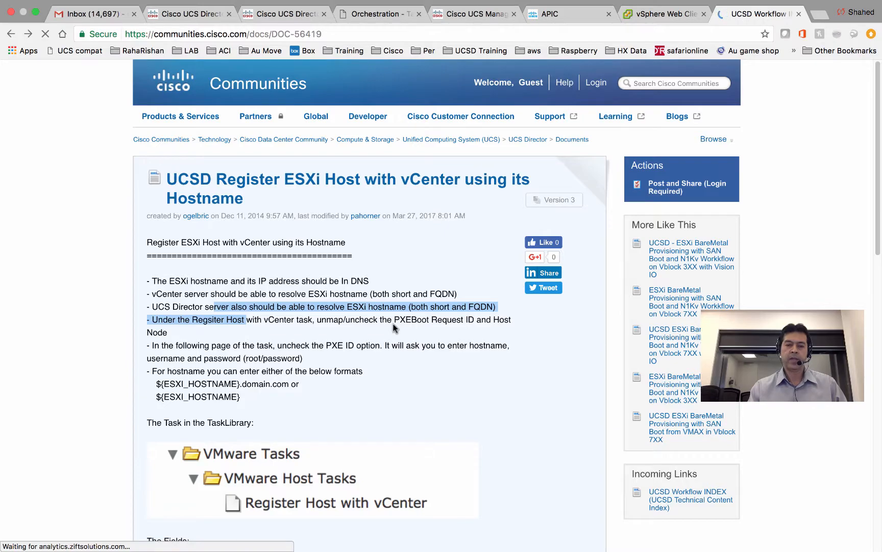
pyautogui.scroll(-5, 383, 332)
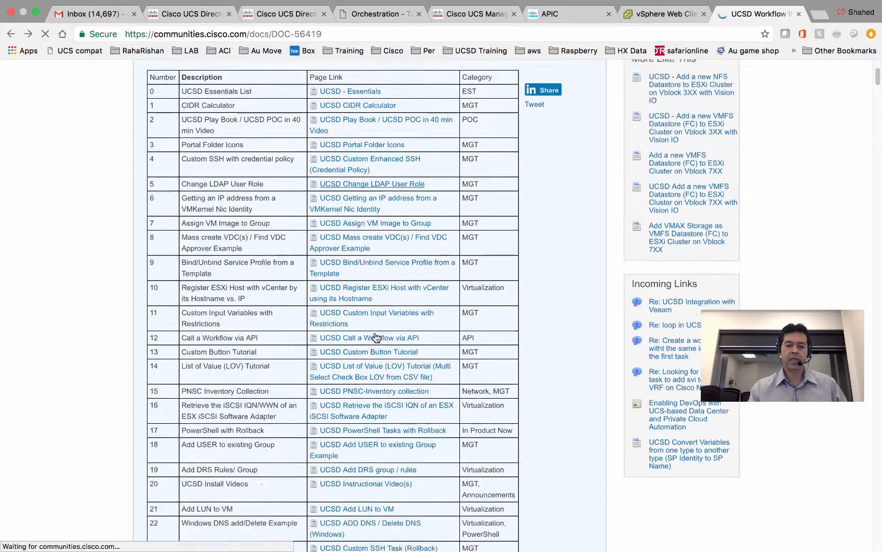
pyautogui.scroll(-8, 377, 337)
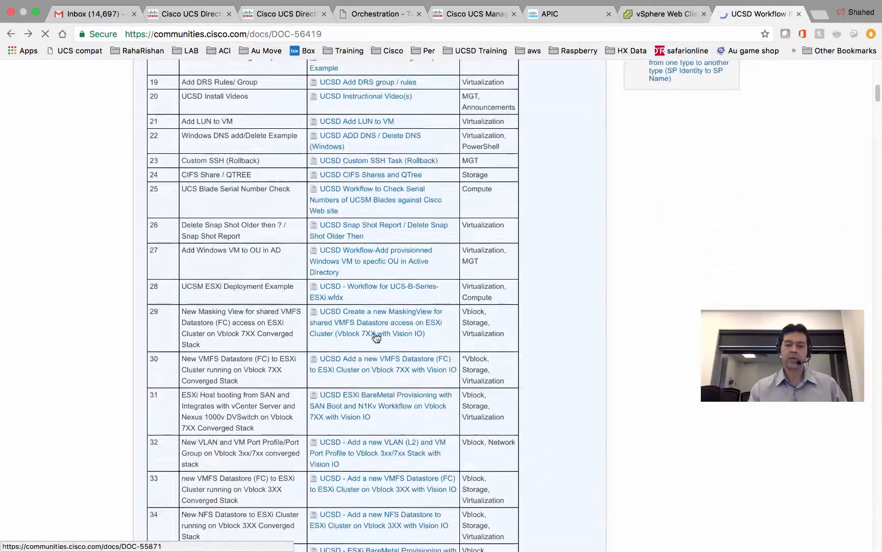
pyautogui.scroll(-15, 376, 337)
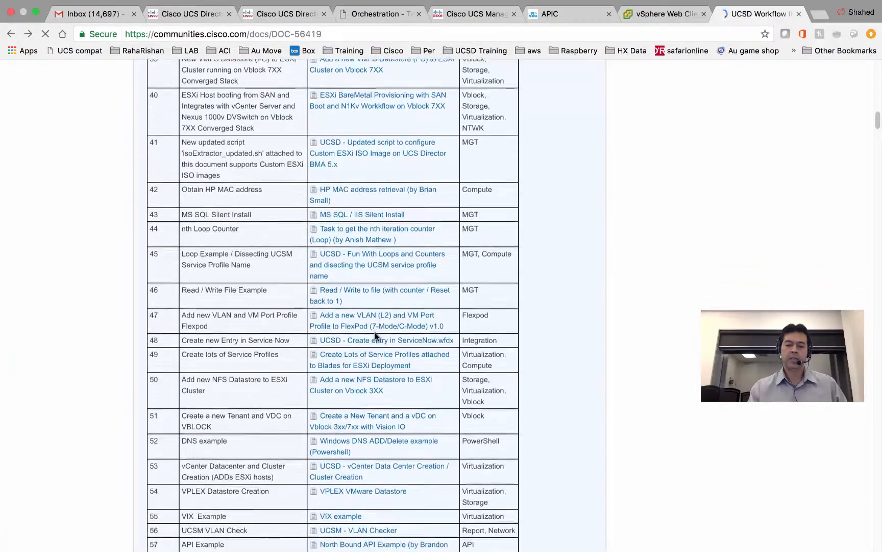
pyautogui.scroll(20, 375, 335)
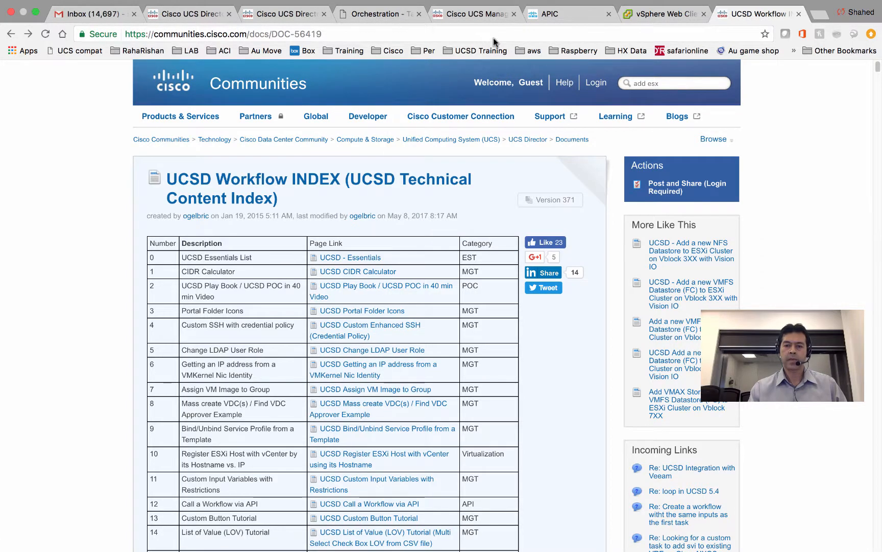
pyautogui.click(287, 14)
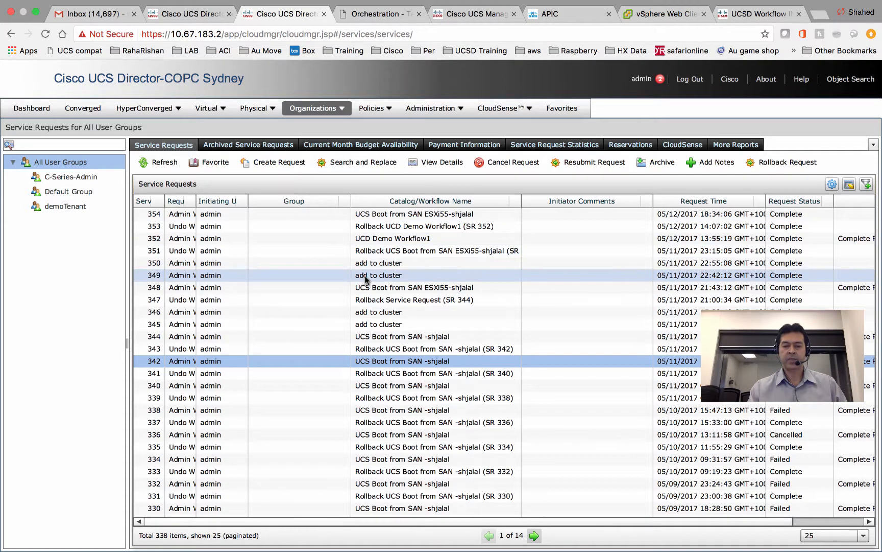
# - Select request 354, review its 17-task rollback confirmation, then switch to the server console desktop
pyautogui.click(418, 215)
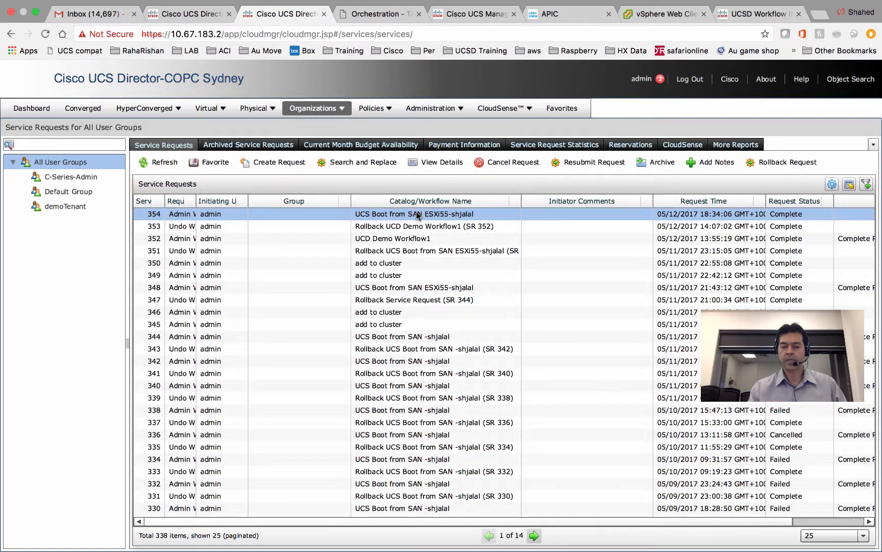
pyautogui.click(773, 163)
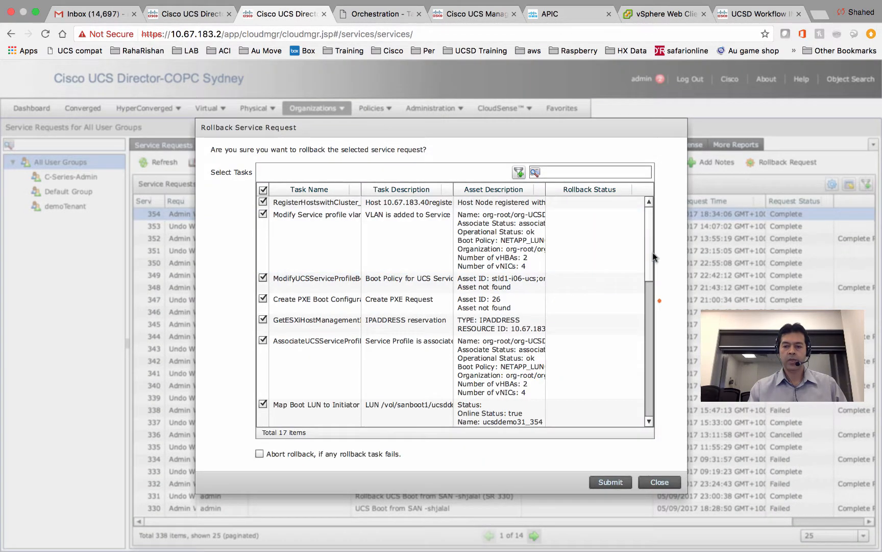
pyautogui.moveTo(651, 258); pyautogui.dragTo(651, 302)
pyautogui.moveTo(652, 327)
pyautogui.mouseDown()
pyautogui.moveTo(656, 420)
pyautogui.moveTo(661, 312)
pyautogui.mouseUp()
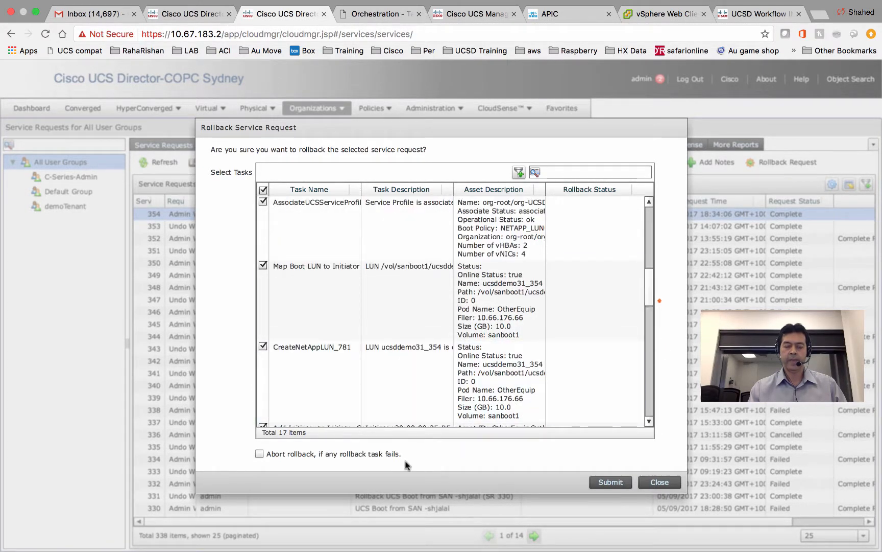
pyautogui.hotkey('ctrl', 'Left')
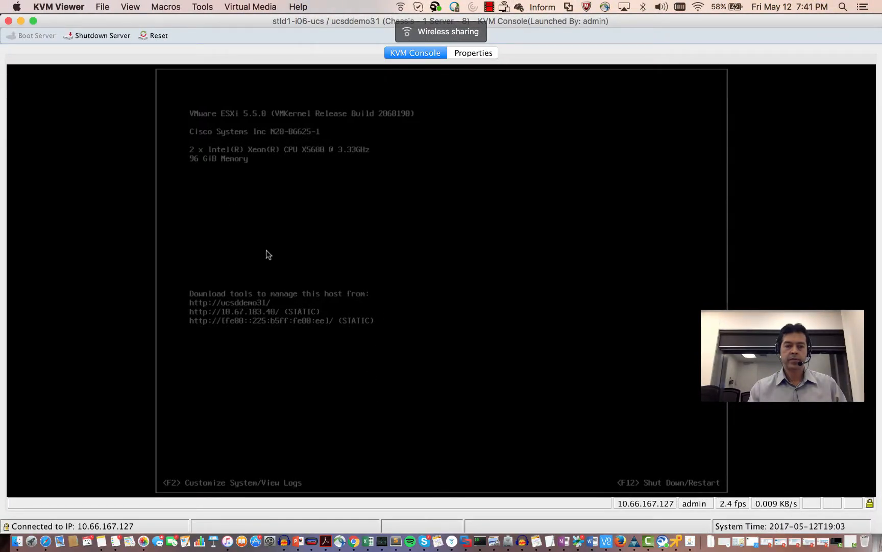
# - Minimize the KVM console and run ls in iTerm to confirm PXEID-26 is marked COMPLETED
pyautogui.click(20, 21)
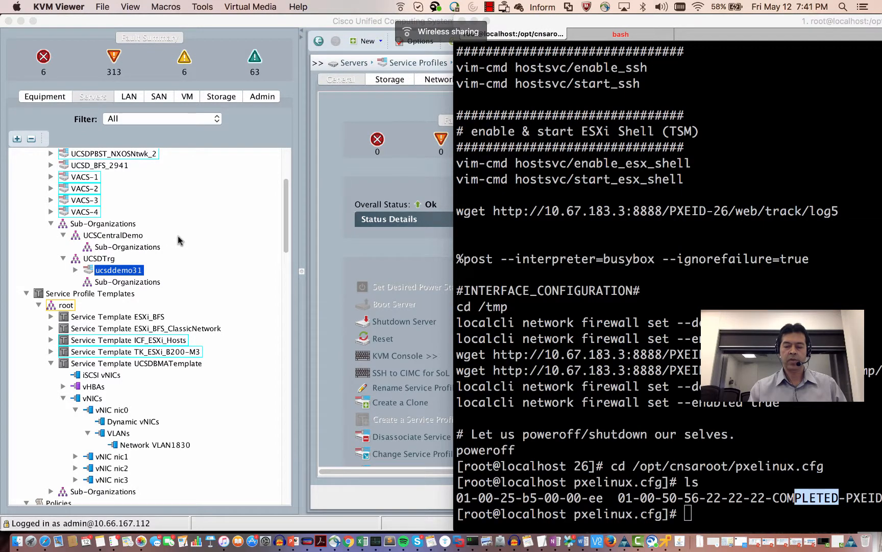
pyautogui.click(628, 386)
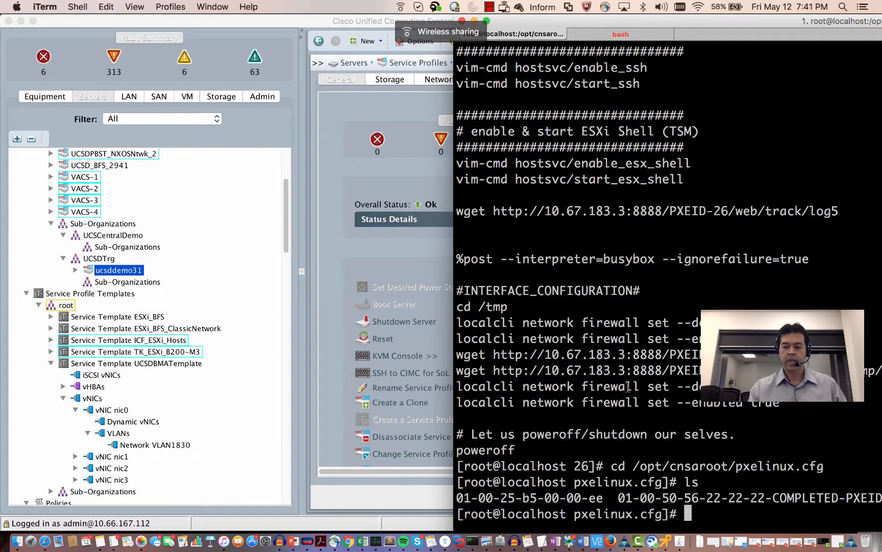
pyautogui.write('ls')
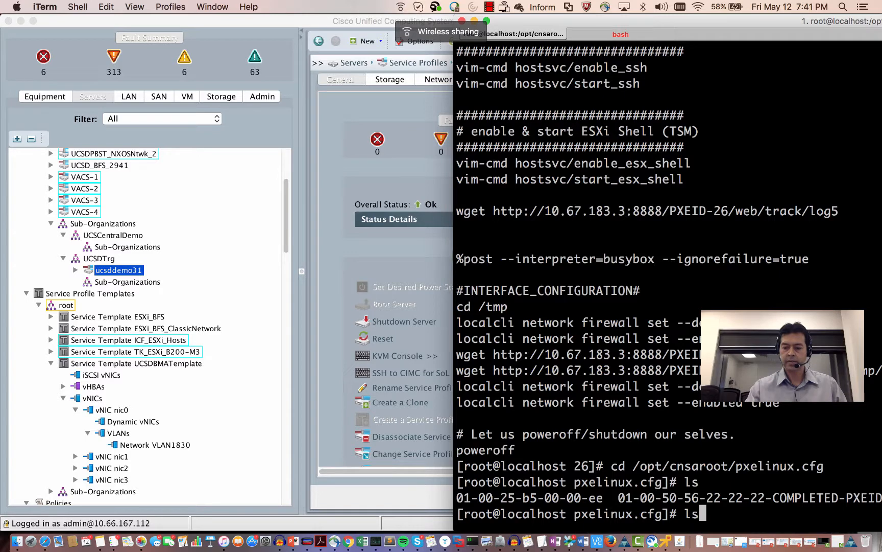
pyautogui.press('Return')
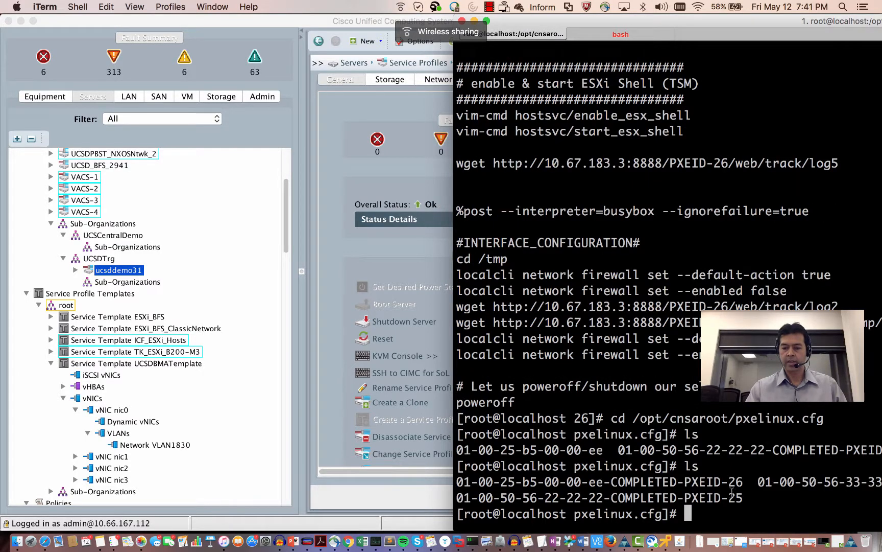
pyautogui.moveTo(634, 481); pyautogui.dragTo(655, 482)
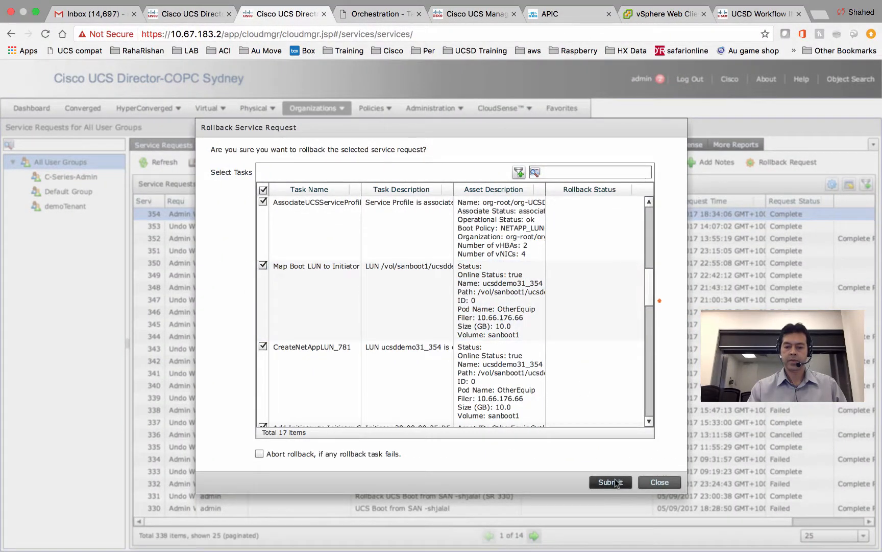
# - Submit the rollback of request 354 and acknowledge the result, creating request 355
pyautogui.click(610, 484)
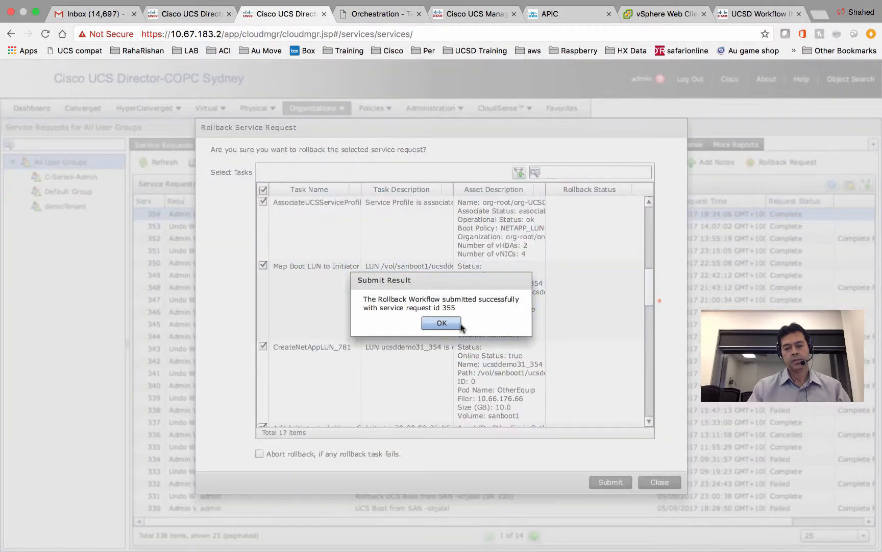
pyautogui.click(461, 325)
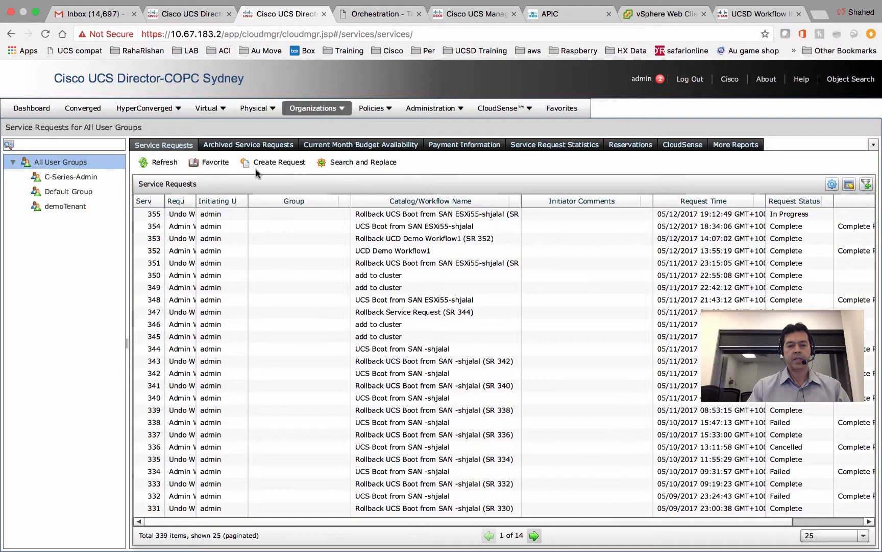
# - Refresh the list, select rollback request 355, widen the Service Request column, and view its Input/Output
pyautogui.click(154, 162)
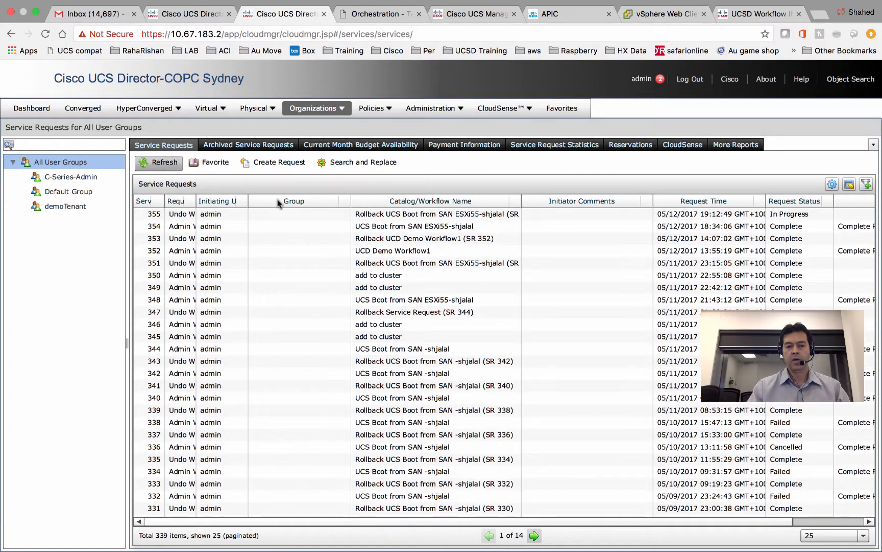
pyautogui.click(316, 216)
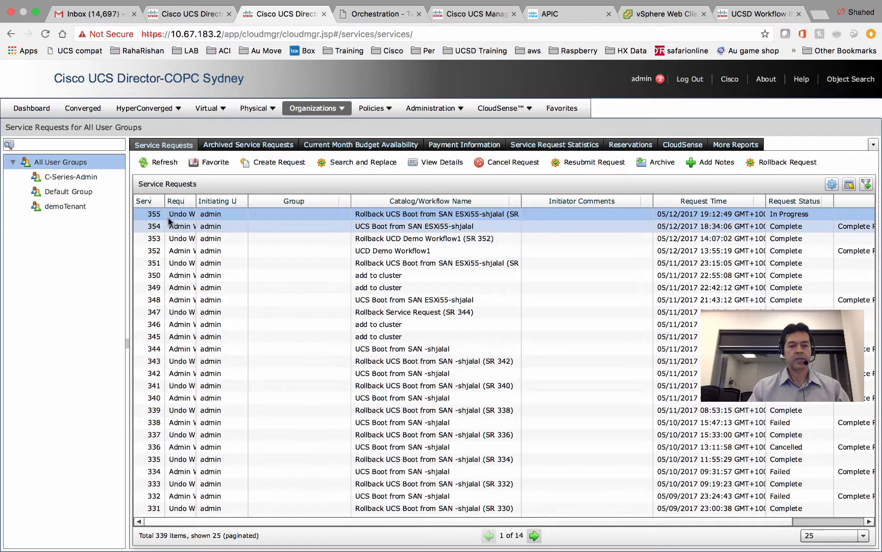
pyautogui.moveTo(166, 204); pyautogui.dragTo(202, 204)
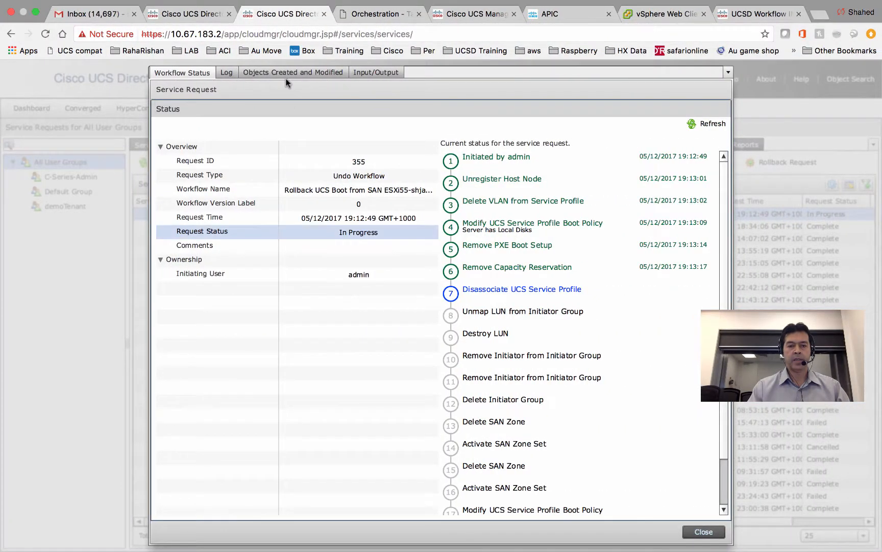
pyautogui.click(369, 71)
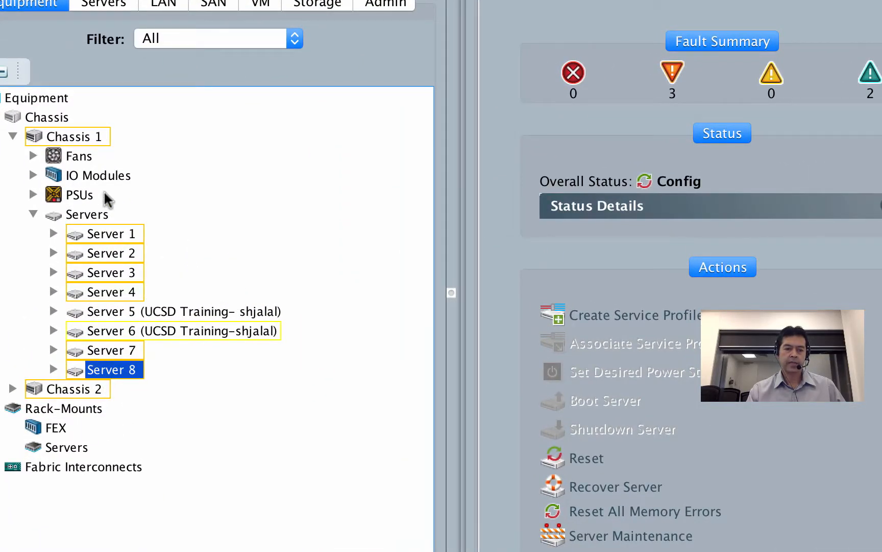
# - Check Server 8's FSM tab until Disassociate reads Success at 100%, then return to Chrome
pyautogui.click(727, 209)
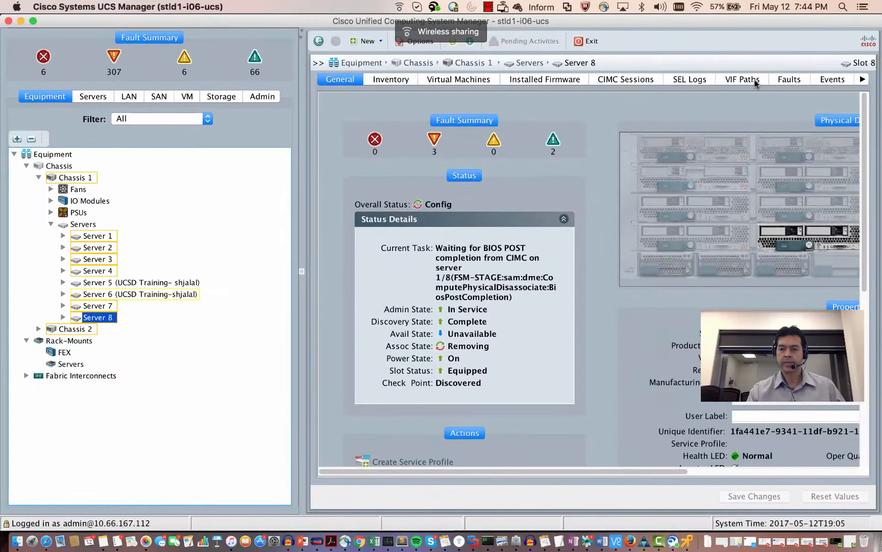
pyautogui.click(628, 80)
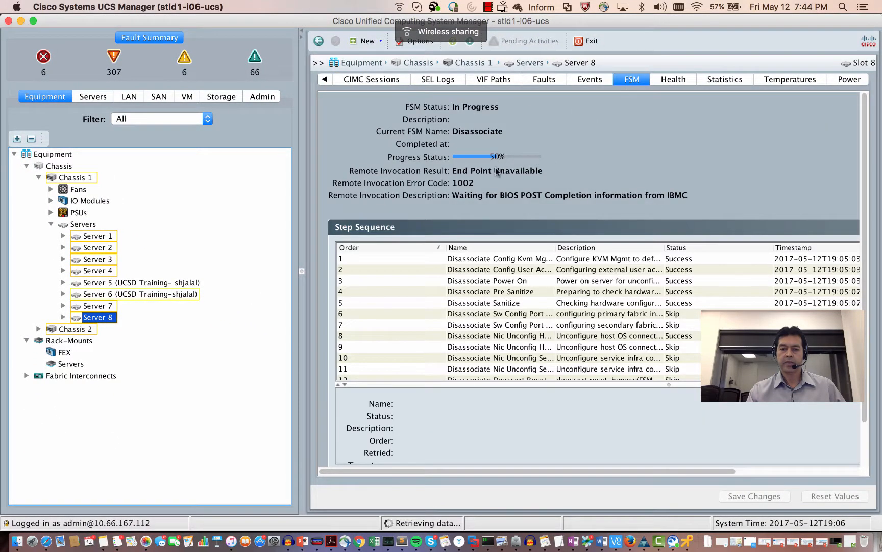
pyautogui.click(488, 7)
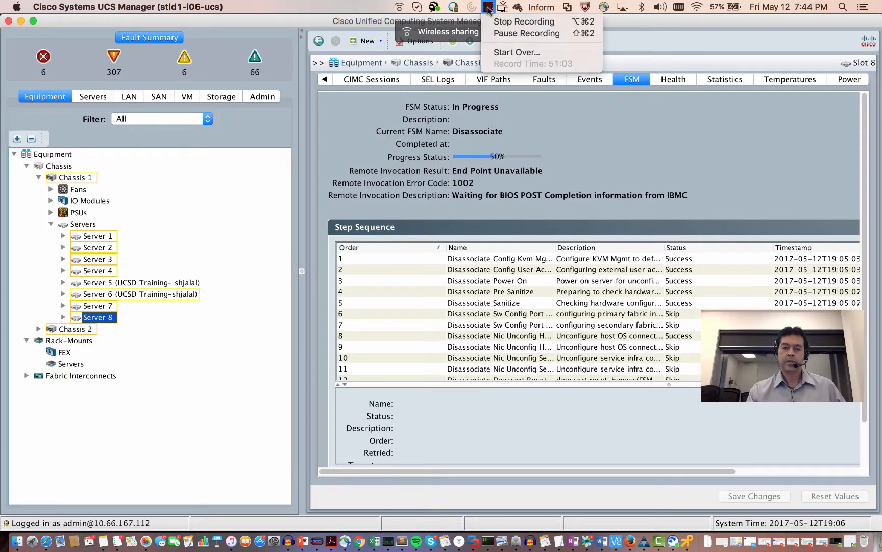
pyautogui.click(527, 33)
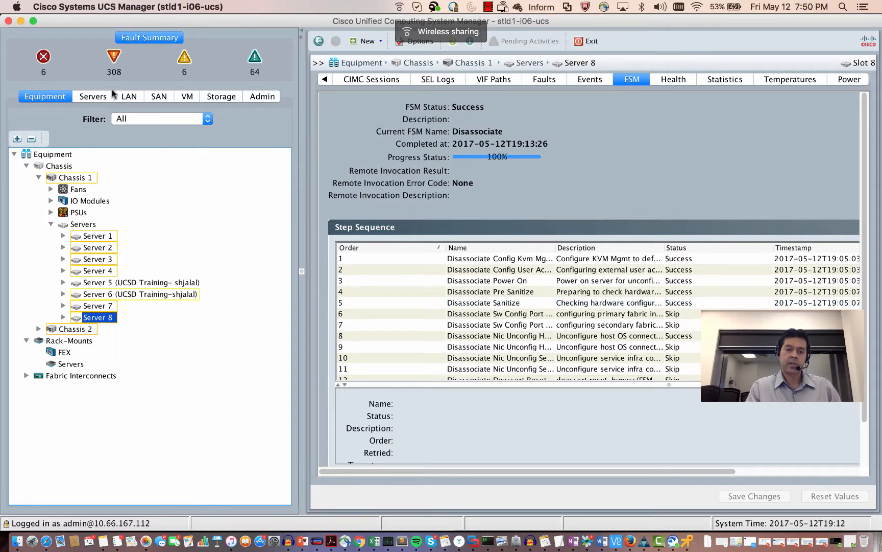
pyautogui.click(358, 540)
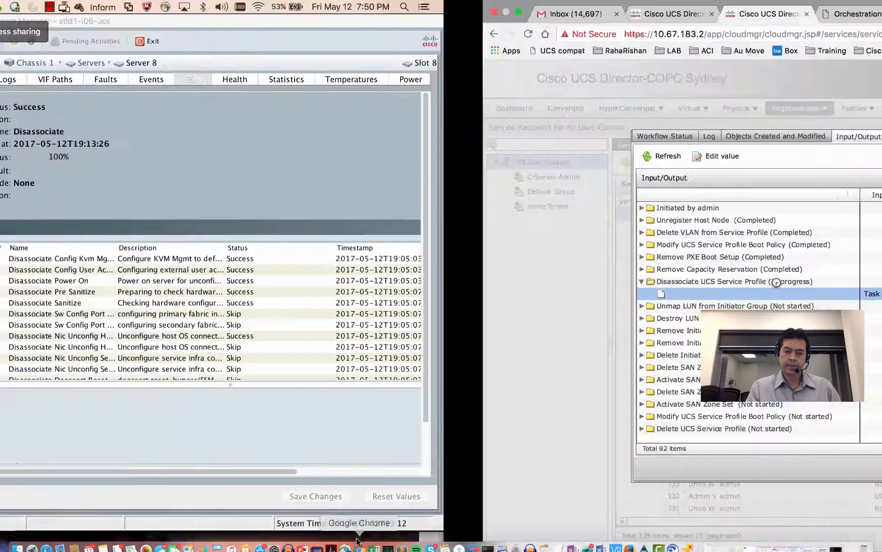
# - Refresh rollback 355's Workflow Status to show the profile disassociated and LUN unmapped, then close request 354
pyautogui.click(190, 136)
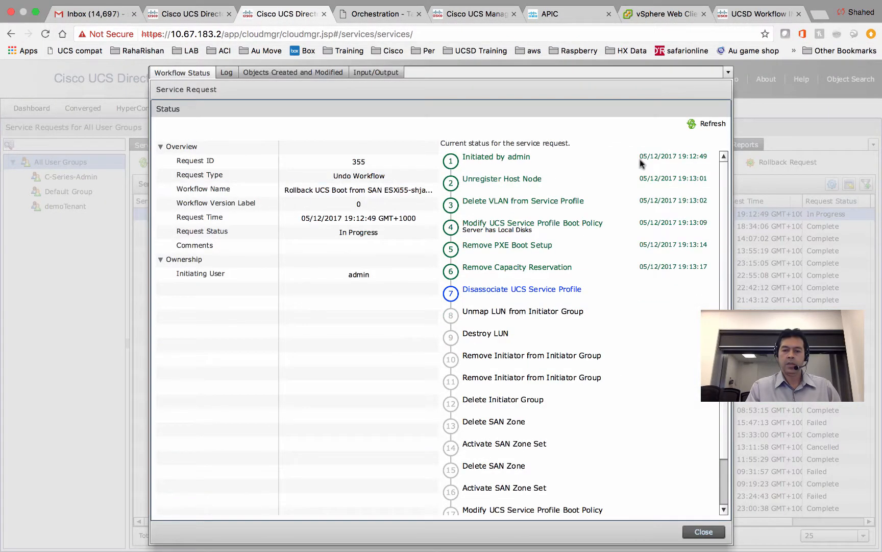
pyautogui.click(707, 124)
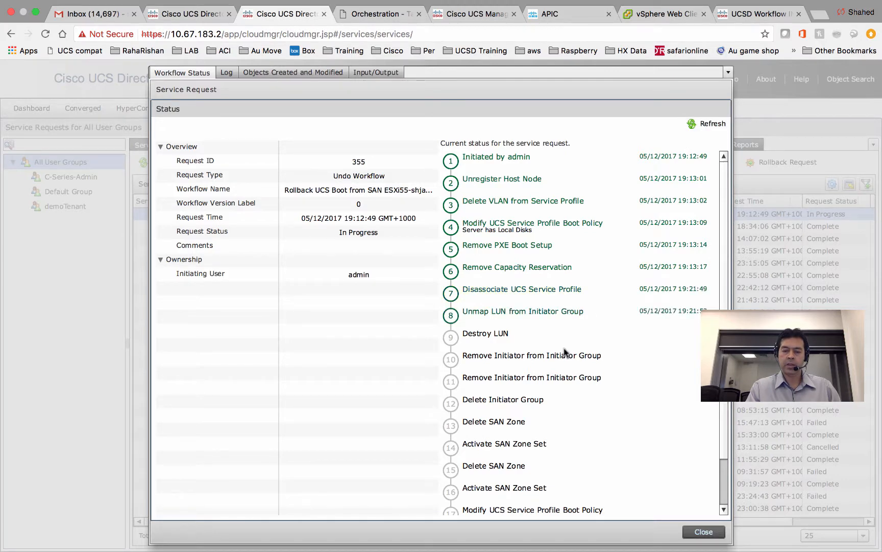
pyautogui.click(198, 14)
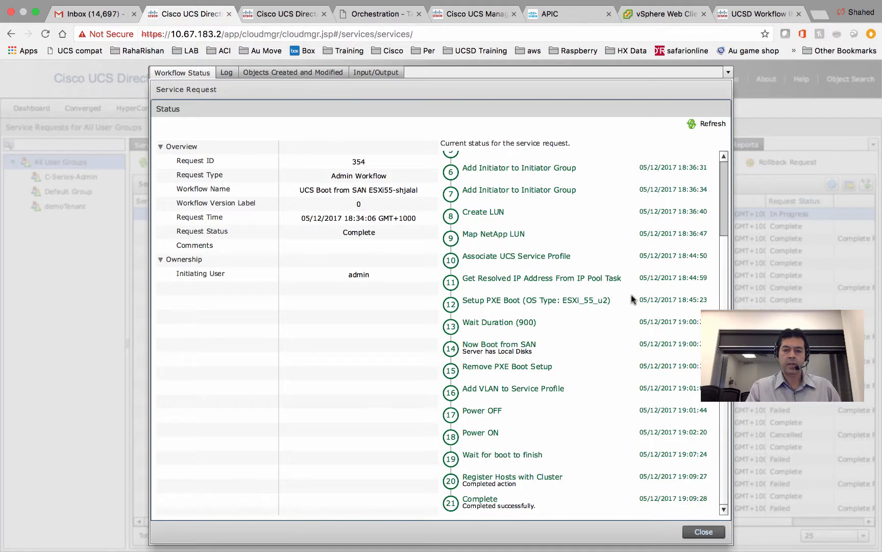
pyautogui.click(704, 532)
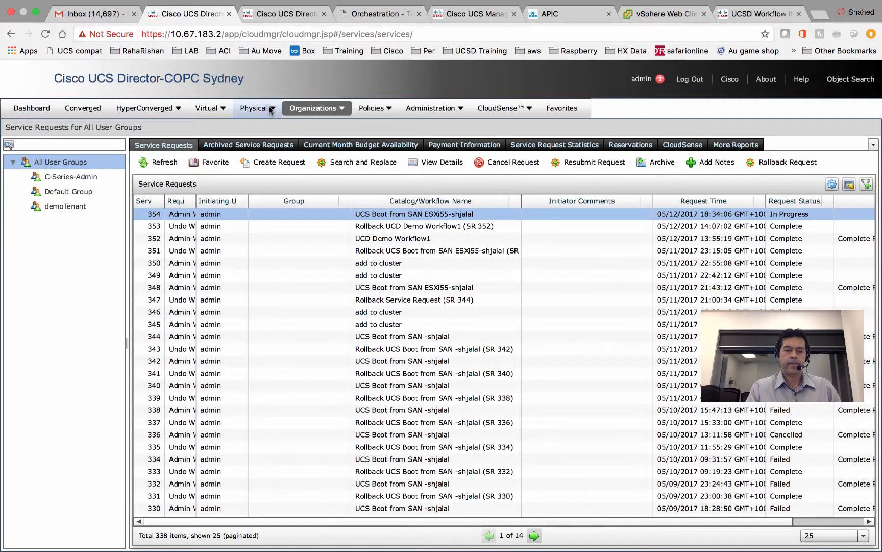
# - Open filer stld1-d07-netapp-02, check its 5 remaining LUNs, and list its 8 initiator groups
pyautogui.moveTo(271, 110)
pyautogui.click(264, 138)
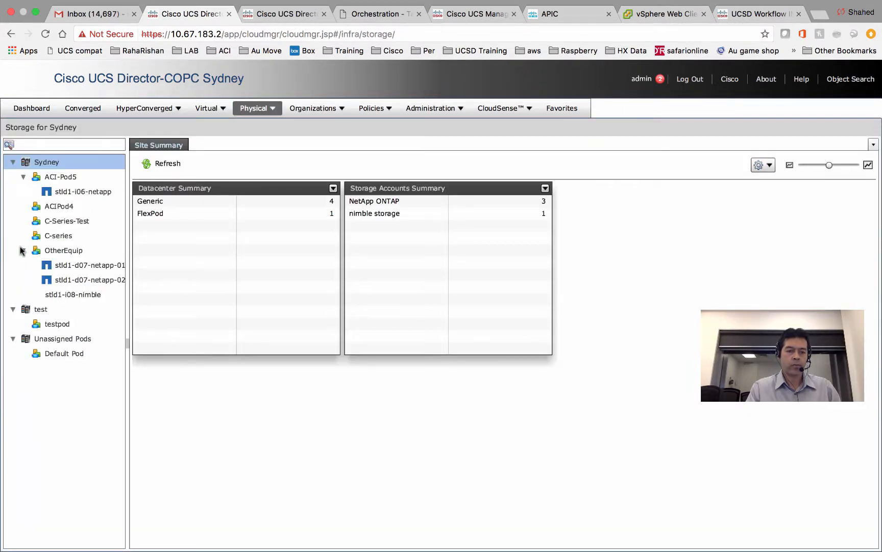
pyautogui.click(70, 279)
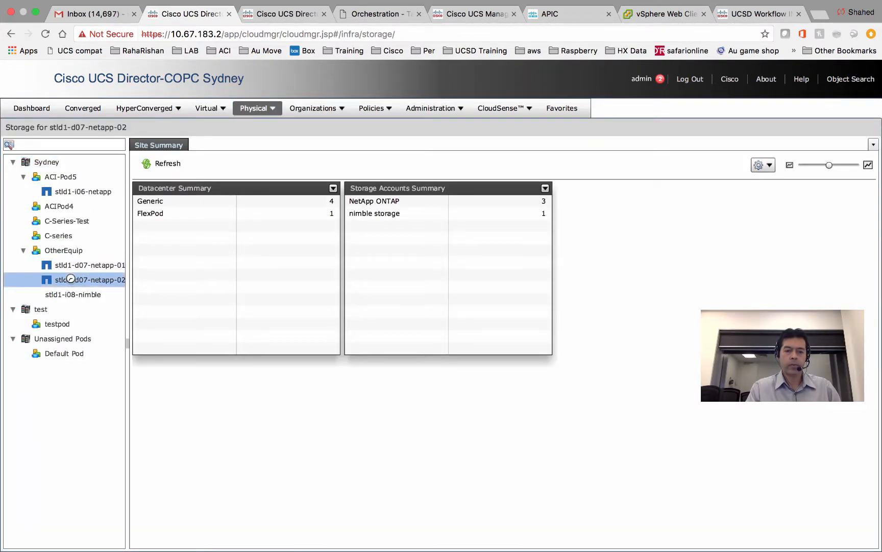
pyautogui.click(199, 214)
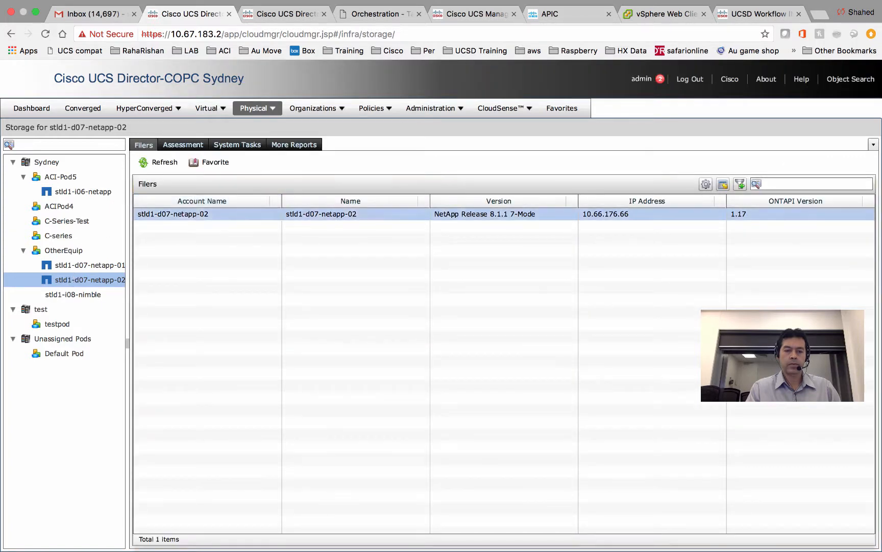
pyautogui.doubleClick(197, 212)
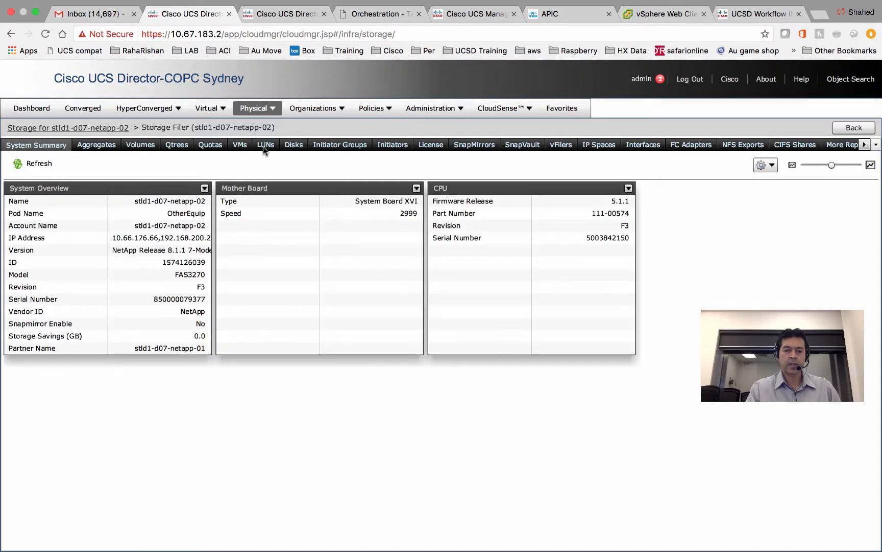
pyautogui.click(265, 145)
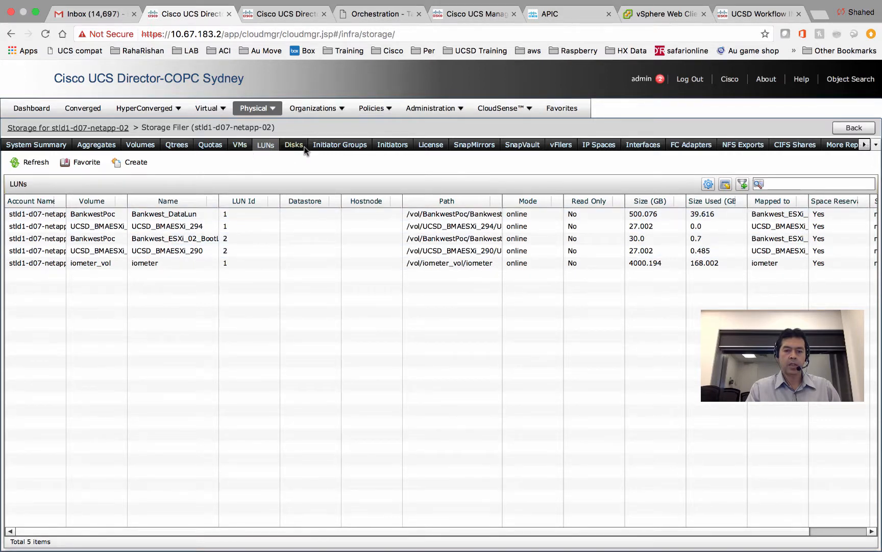
pyautogui.click(345, 145)
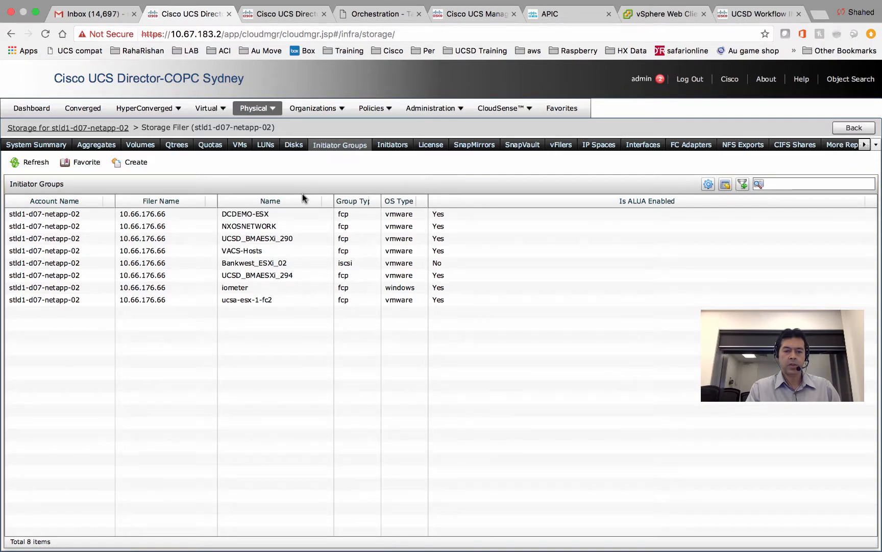
# - Refresh the rollback's Workflow Status: Activate SAN Zone Set done, Delete SAN Zone running
pyautogui.click(300, 18)
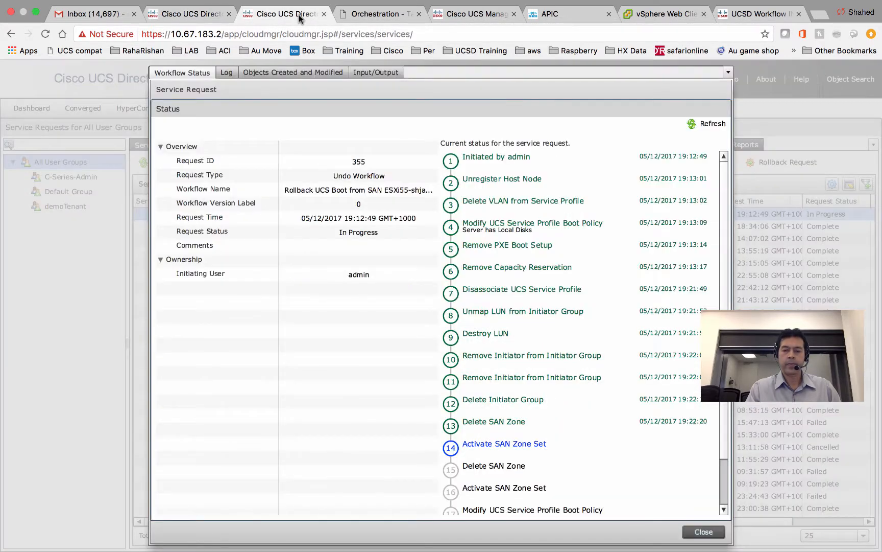
pyautogui.click(704, 125)
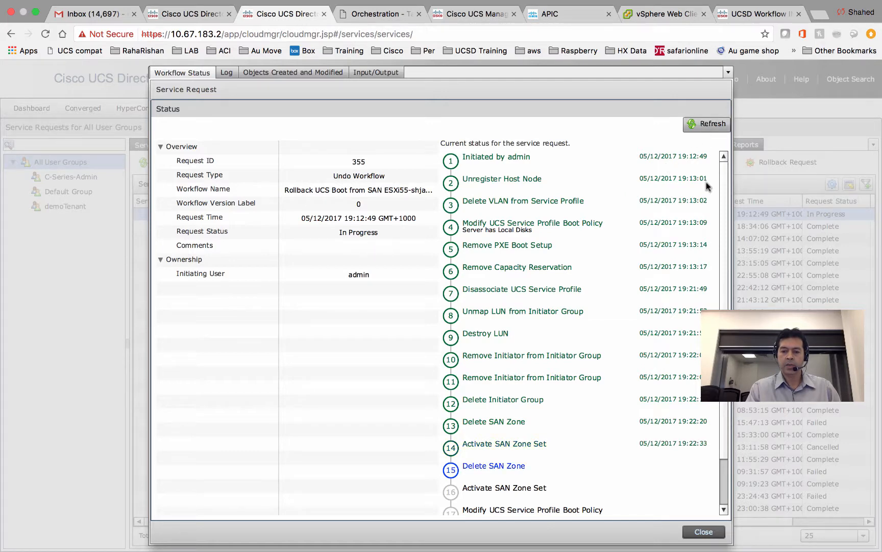
pyautogui.scroll(-3, 722, 273)
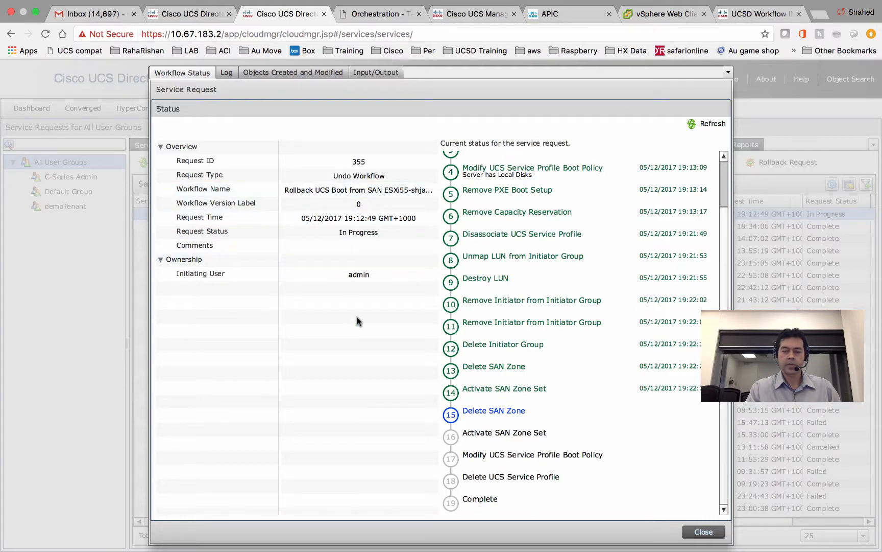
pyautogui.hotkey('ctrl', 'Left')
# - Rerun the SSH login to SAN switch 10.66.166.102 and start typing 'show zone name ucsddemo'
pyautogui.click(488, 541)
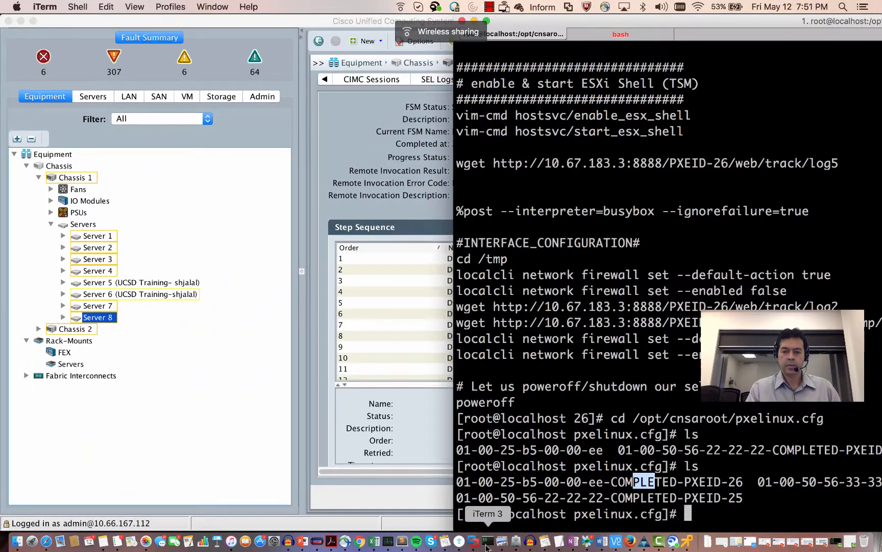
pyautogui.click(621, 35)
pyautogui.press('Up')
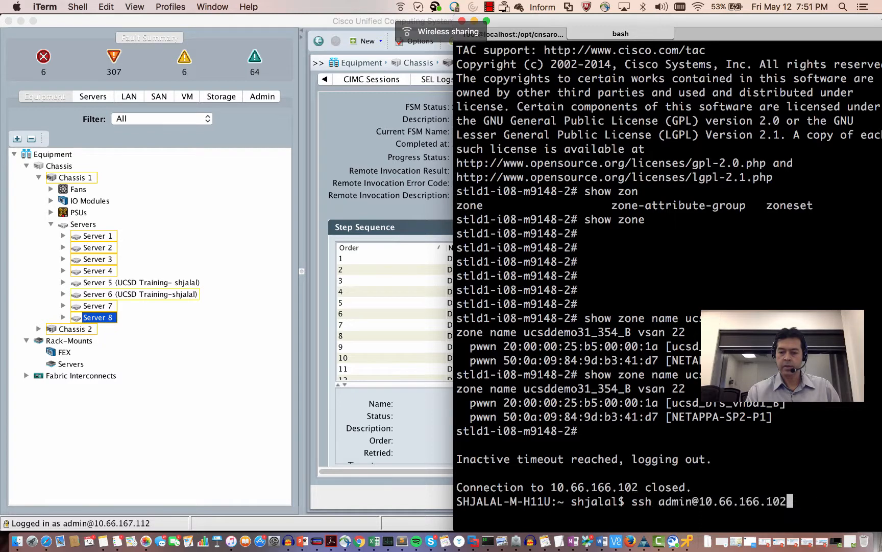
pyautogui.press('Return')
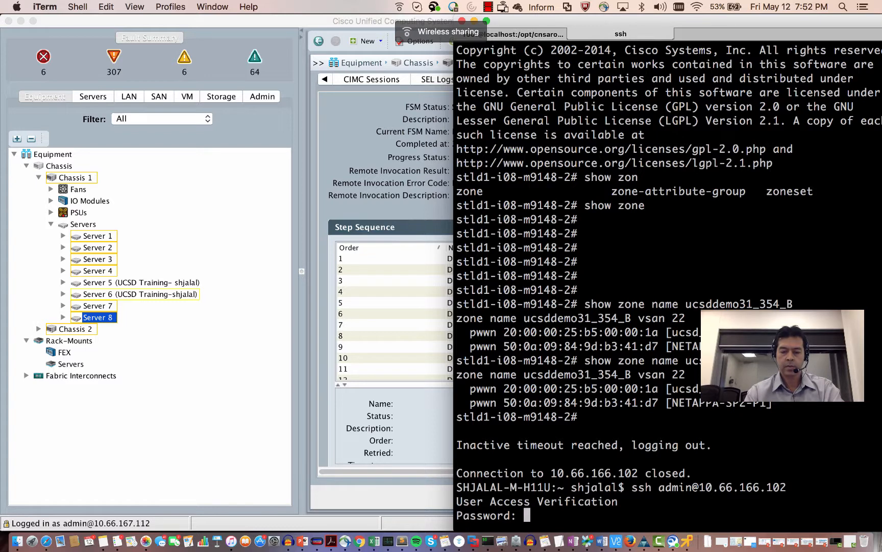
pyautogui.press('Return')
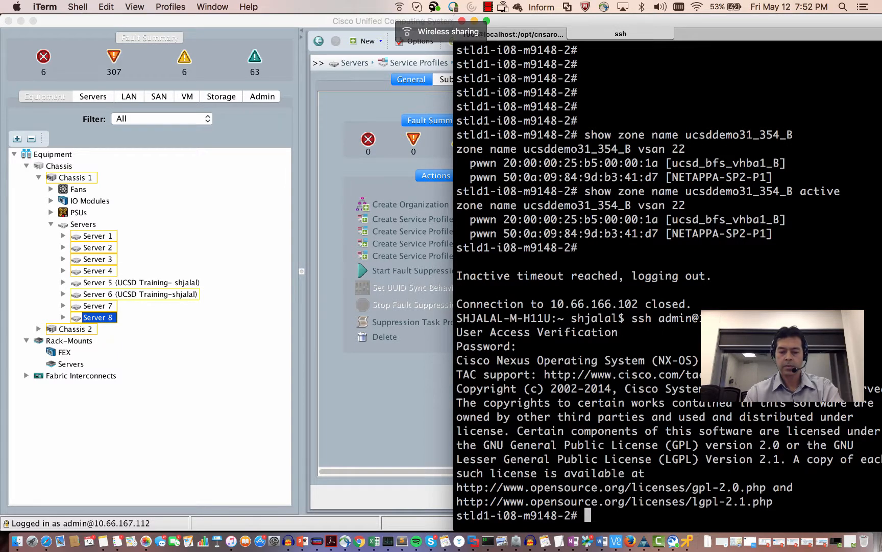
pyautogui.write('show ')
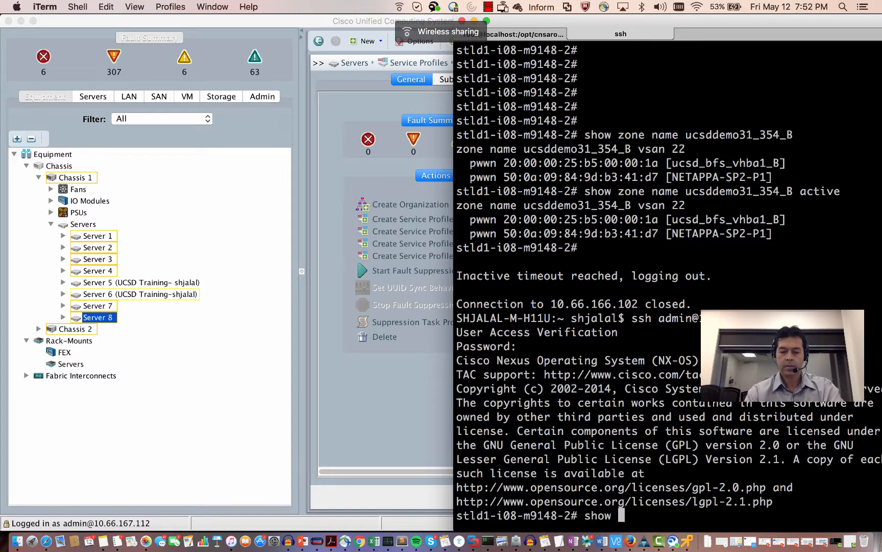
pyautogui.write('zone')
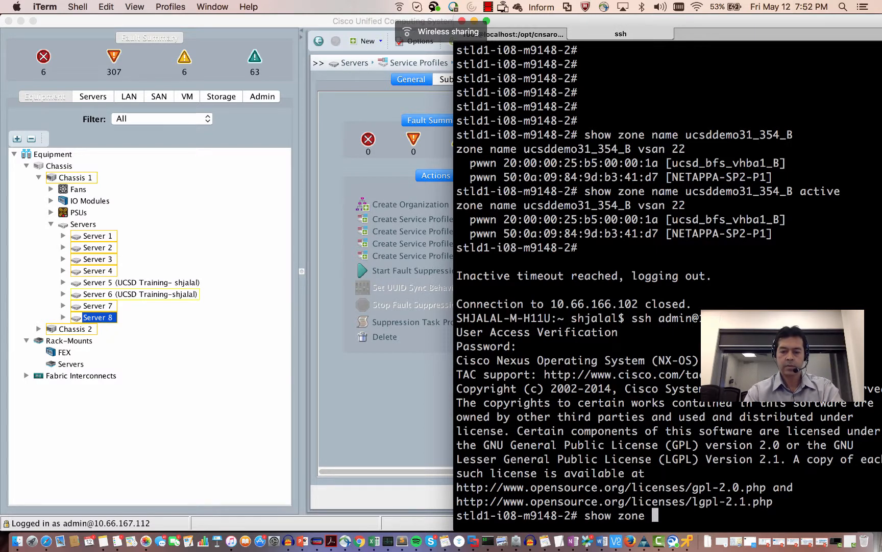
pyautogui.write(' name ucsd')
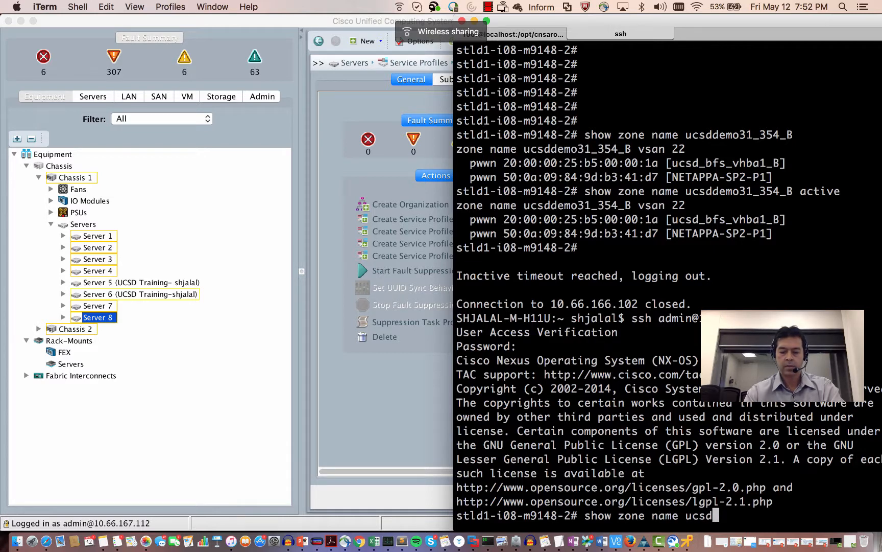
pyautogui.write('demo')
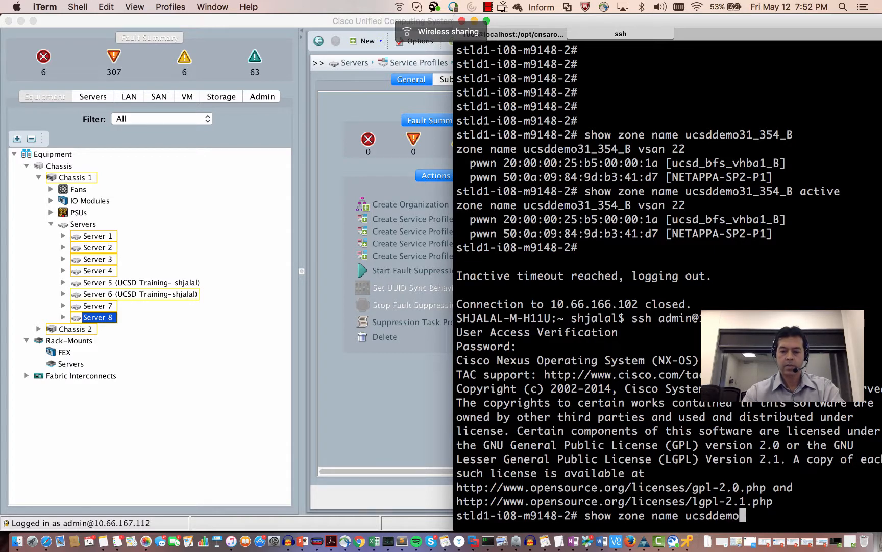
pyautogui.hotkey('ctrl', 'Right')
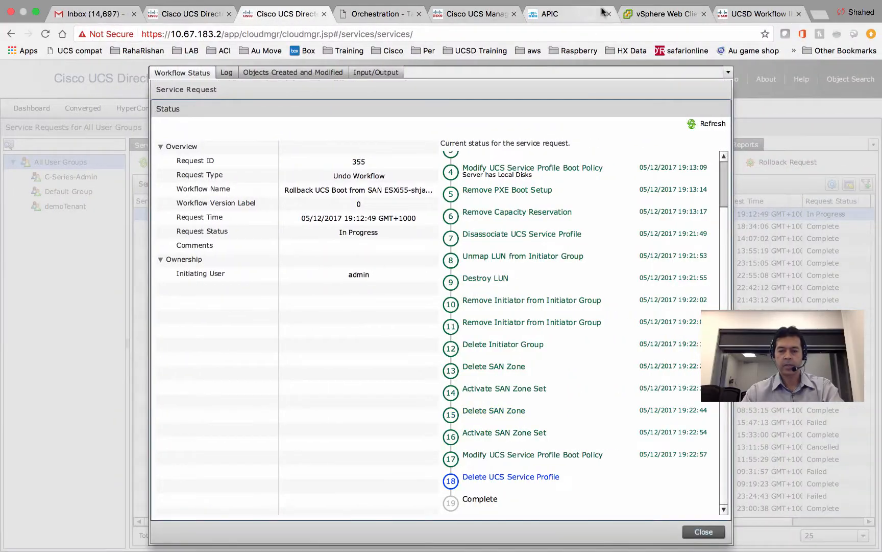
# - Show the rollback request's Input/Output values, with Delete SAN Zone targeting ucsddemo31_354_A
pyautogui.click(376, 72)
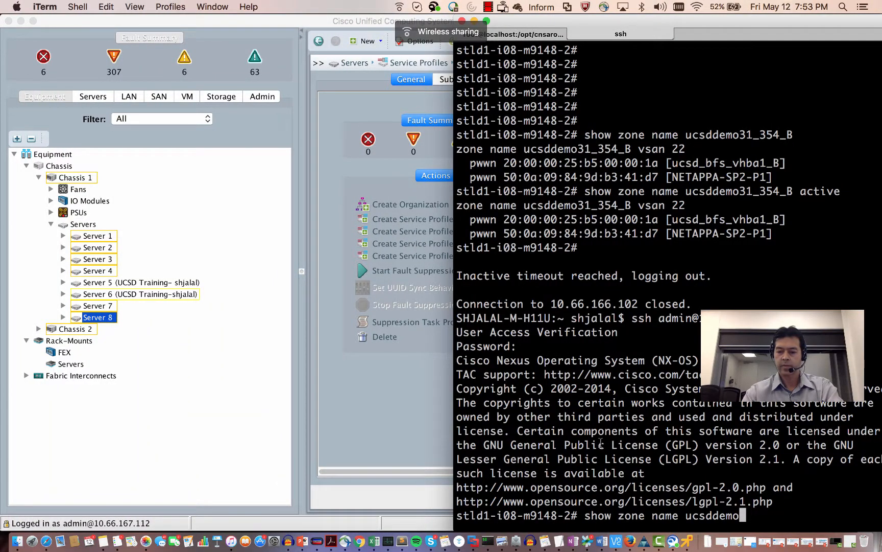
# - Run 'show zone name ucsddemo31_354_B' on the switch and confirm the zone is absent
pyautogui.write('3')
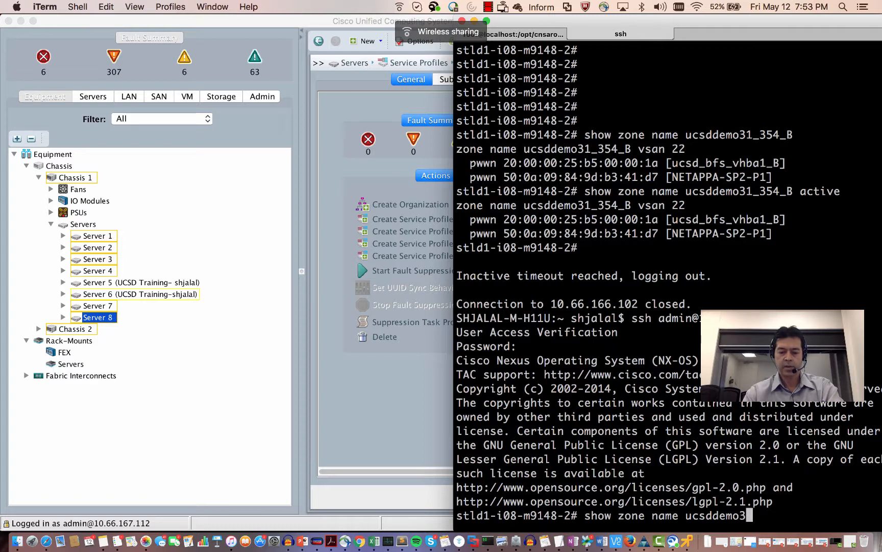
pyautogui.write('1_354_')
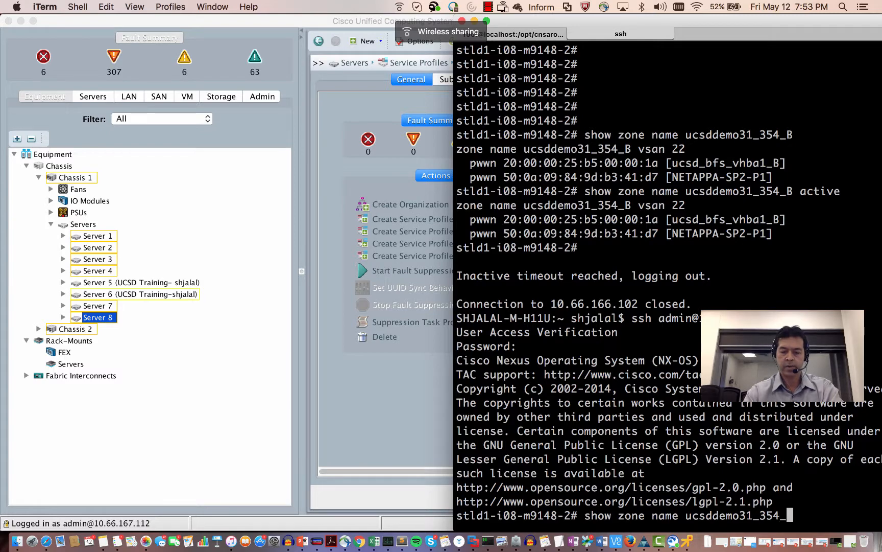
pyautogui.write('B')
pyautogui.press('Return')
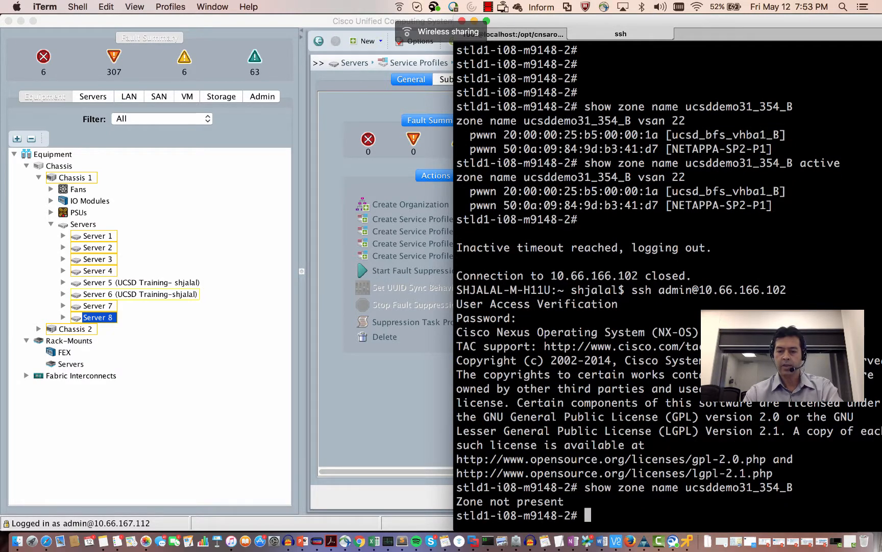
pyautogui.hotkey('ctrl', 'Right')
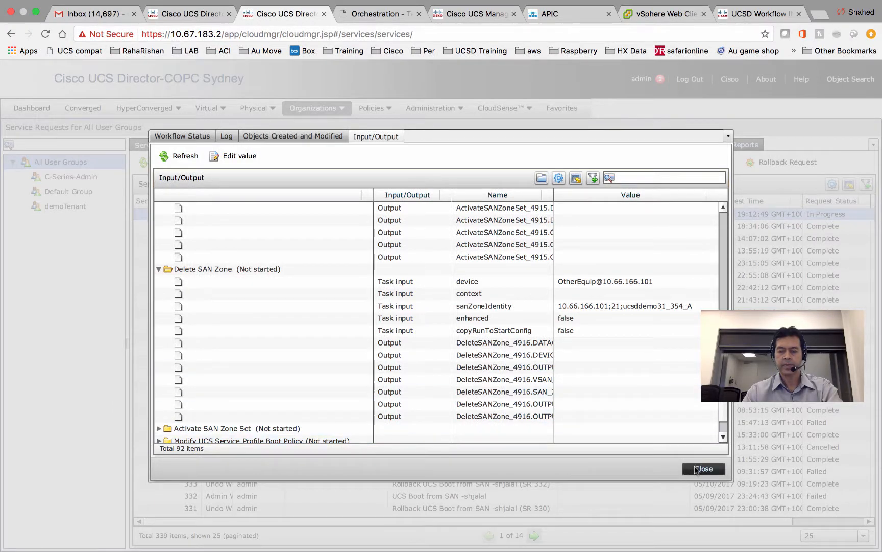
# - Reopen rollback request 355, scroll its steps to confirm it is Complete, then close it
pyautogui.click(696, 469)
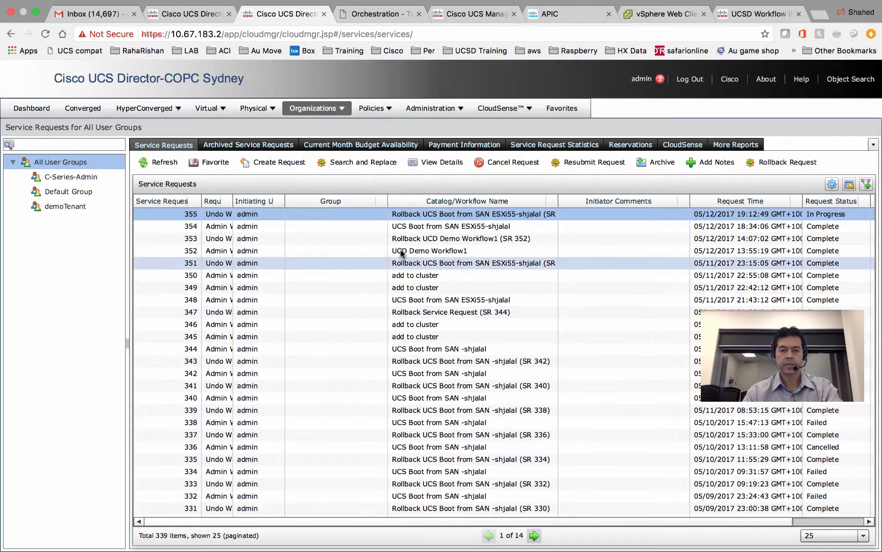
pyautogui.doubleClick(410, 214)
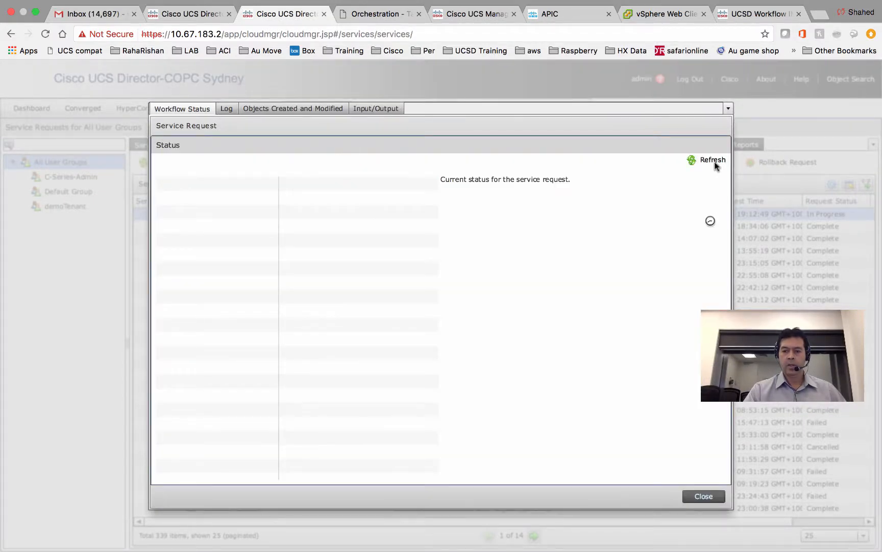
pyautogui.moveTo(723, 235); pyautogui.dragTo(721, 306)
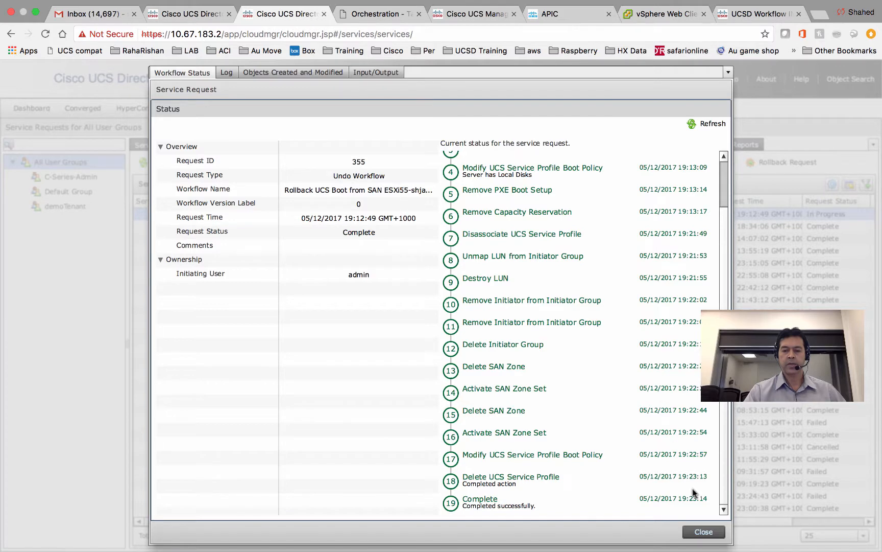
pyautogui.click(704, 532)
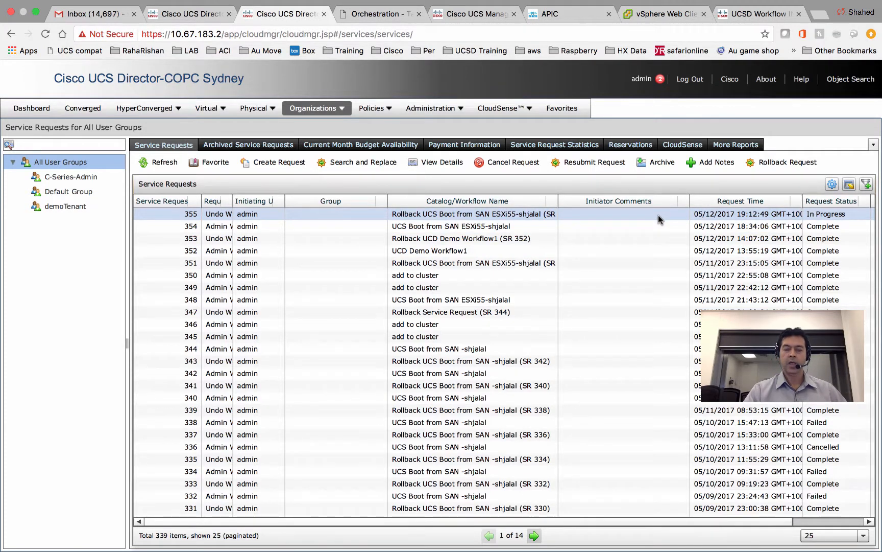
pyautogui.hotkey('ctrl', 'Left')
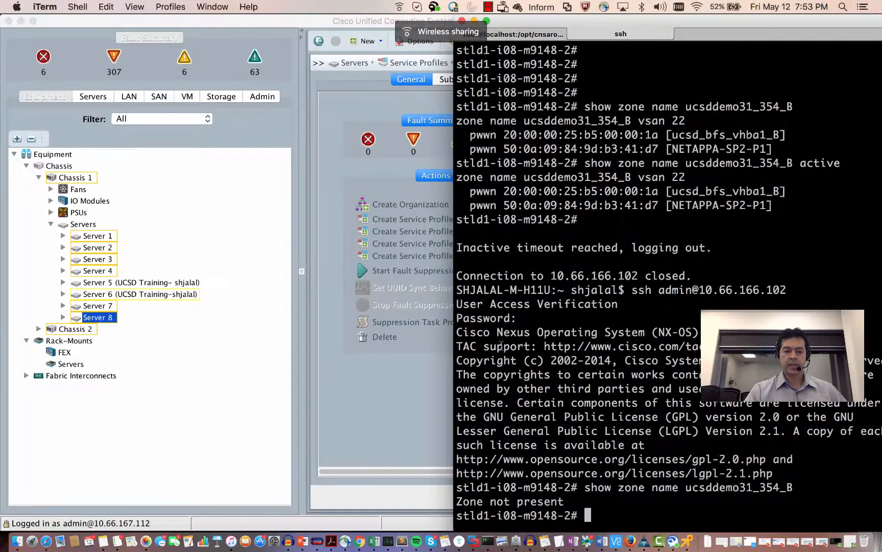
# - Bring PowerPoint forward and move from slide 13, Workflow UI Designer, to slide 14
pyautogui.click(308, 541)
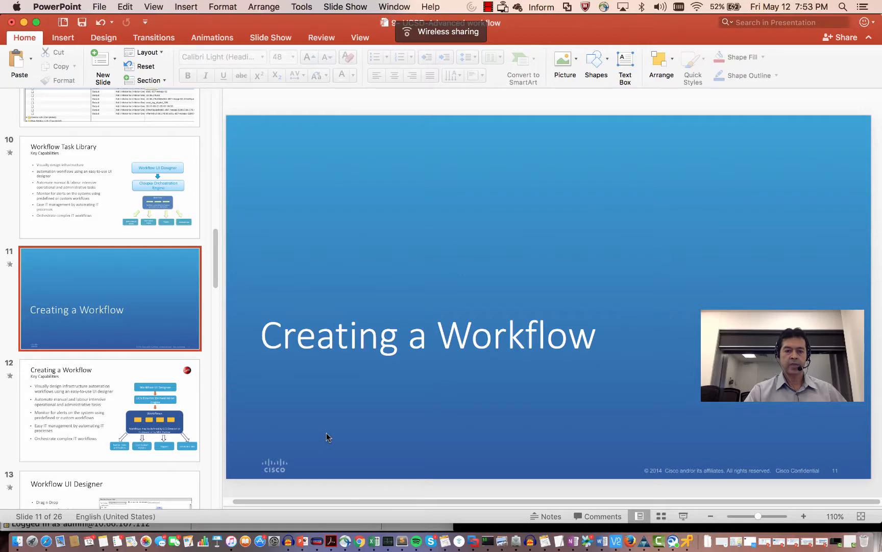
pyautogui.scroll(-4, 182, 394)
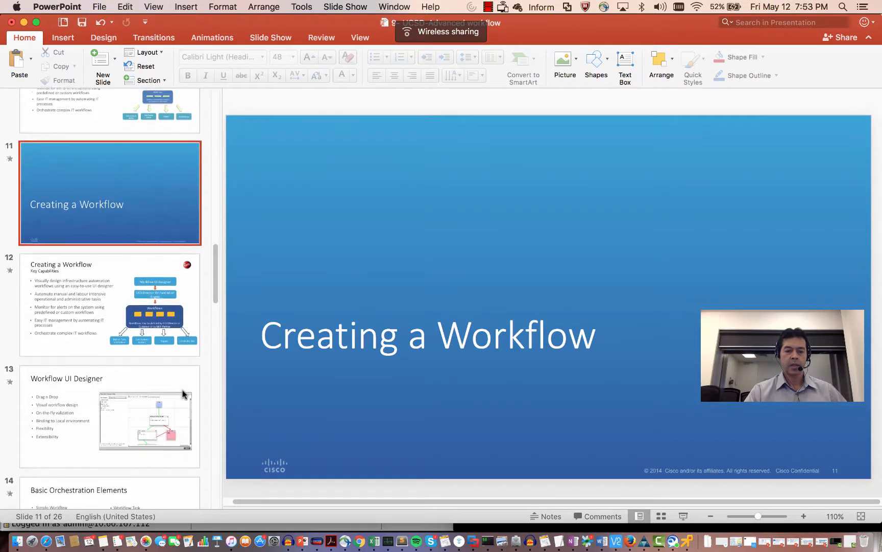
pyautogui.click(181, 396)
pyautogui.scroll(-5, 177, 401)
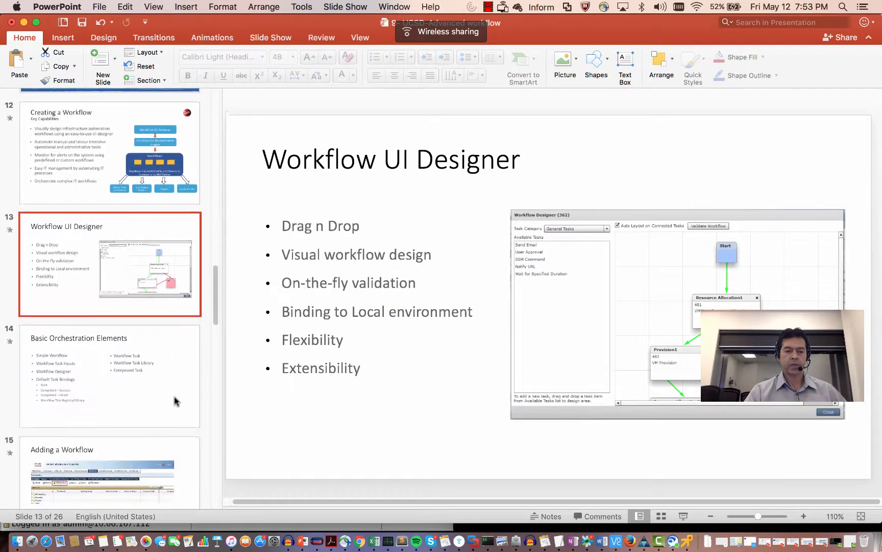
pyautogui.click(174, 400)
pyautogui.scroll(-5, 174, 400)
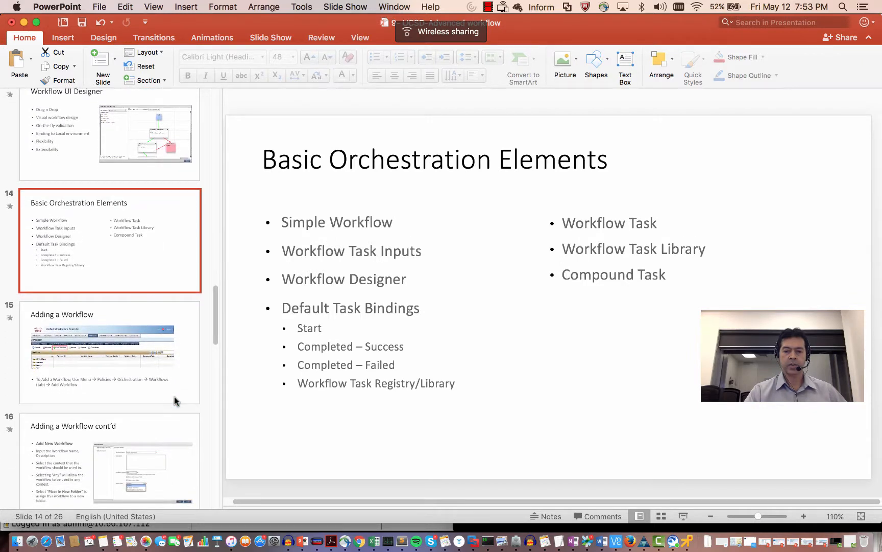